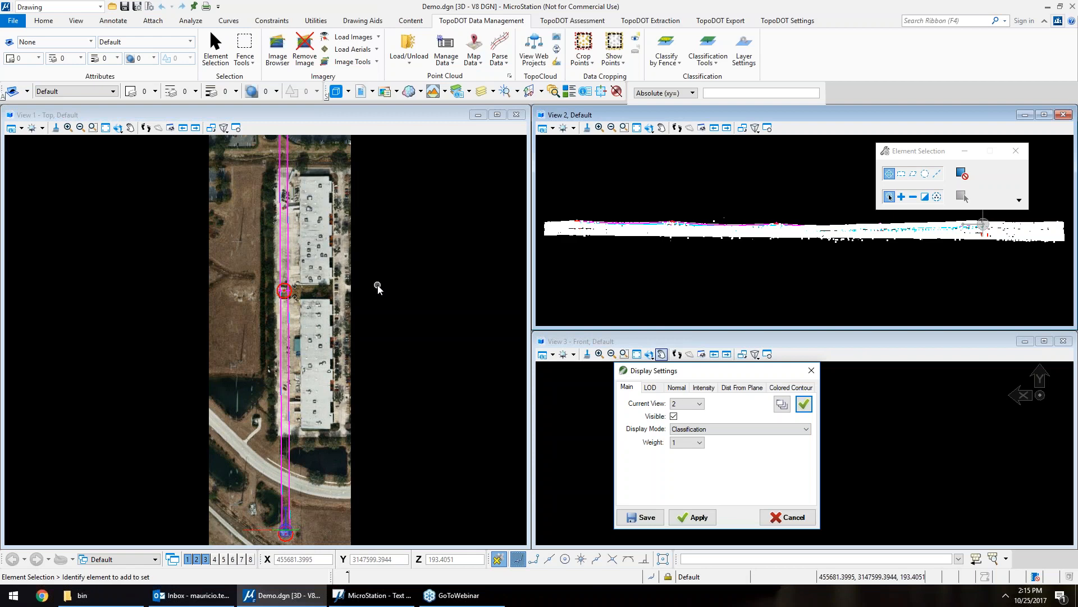
- Display the point cloud in View 1 using the Classification display mode
click(414, 251)
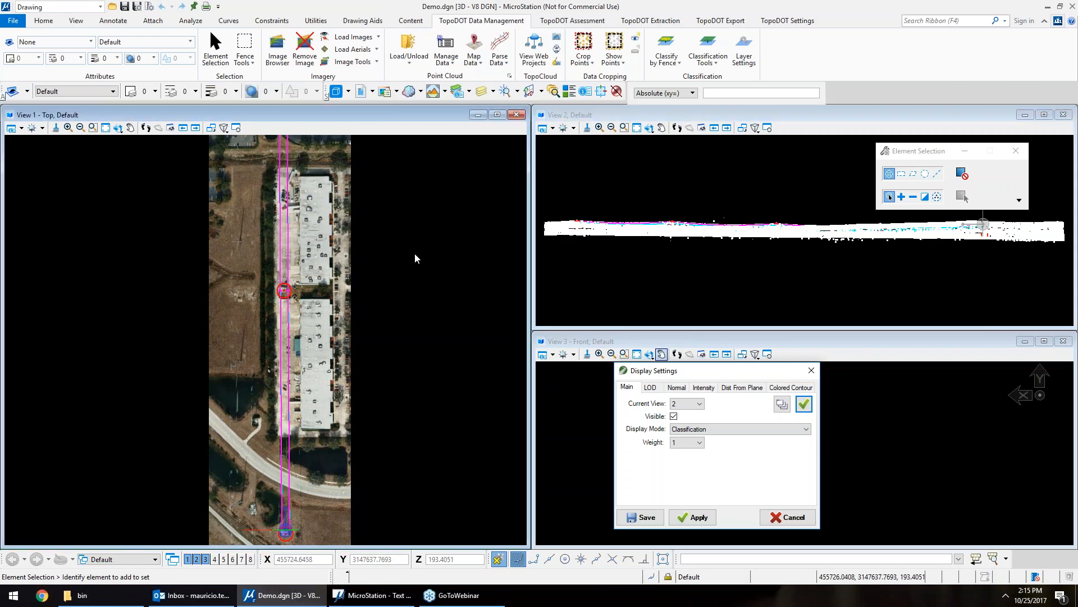
scroll(414, 253, down, 2)
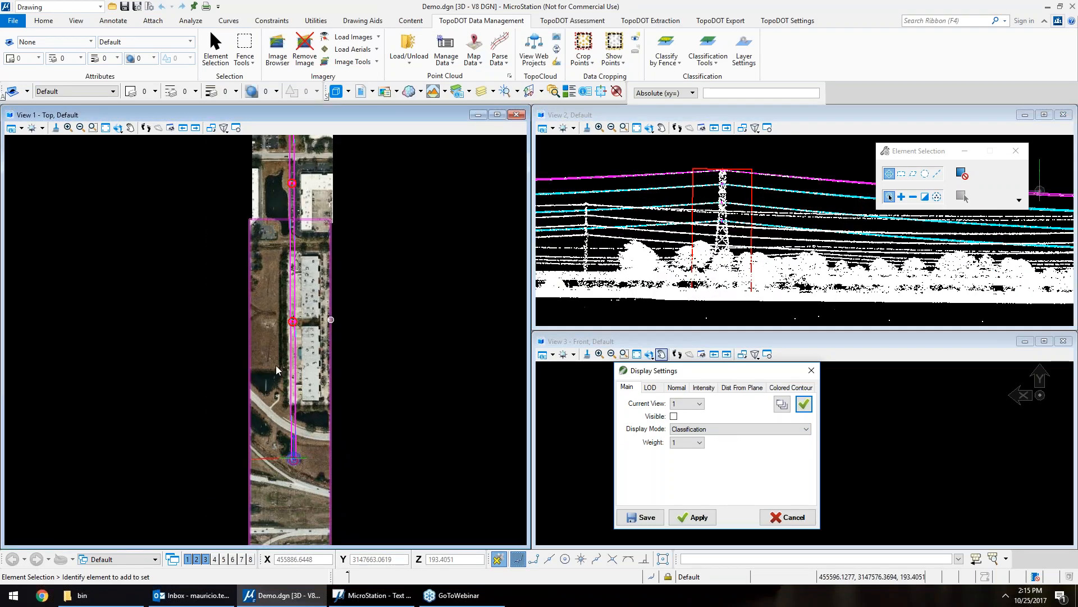
scroll(310, 527, up, 2)
middle_drag(313, 162, 284, 387)
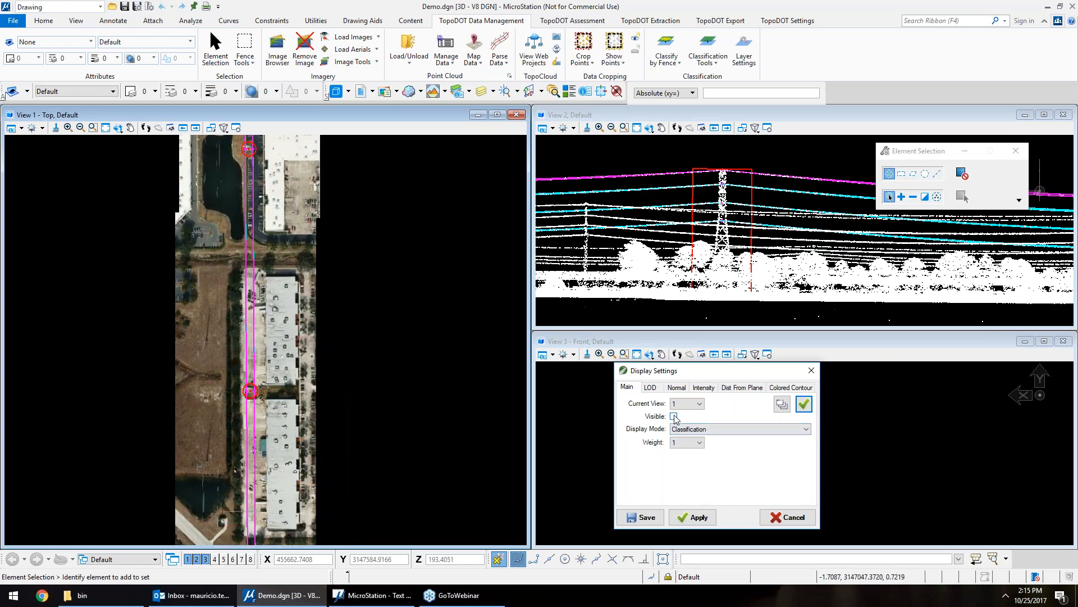
click(804, 404)
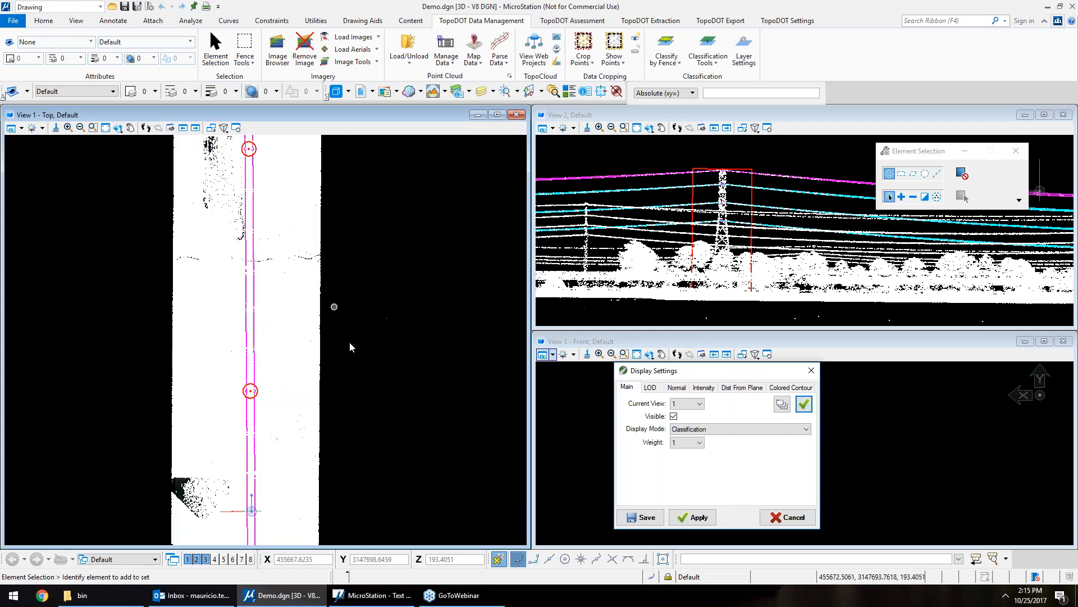
scroll(311, 388, down, 2)
scroll(311, 385, down, 3)
drag(236, 231, 308, 444)
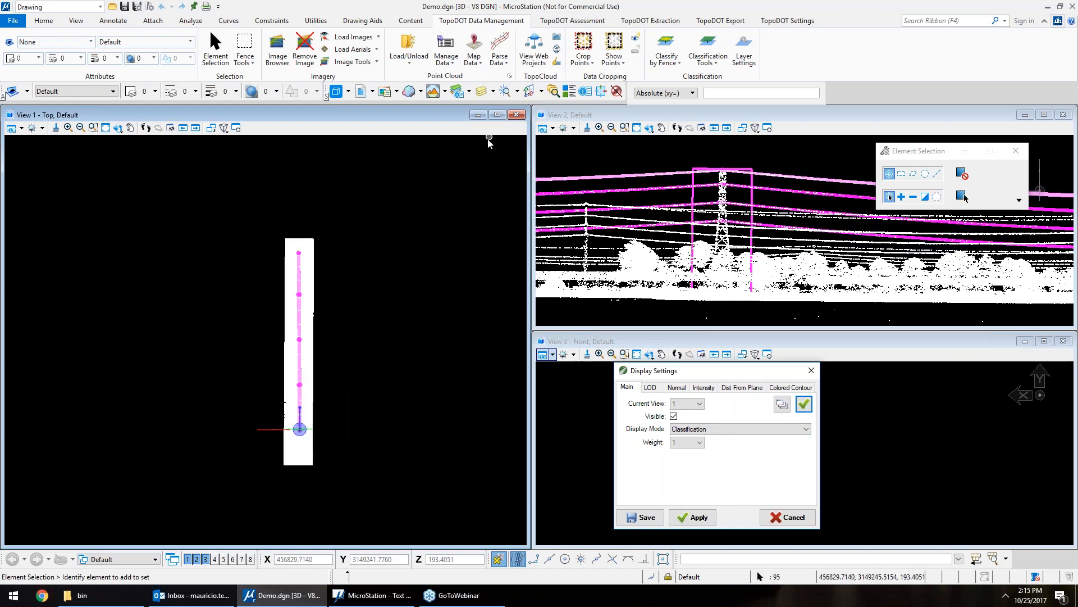
click(373, 282)
- Select all power lines and transmission towers along the full corridor in View 1
scroll(761, 227, down, 3)
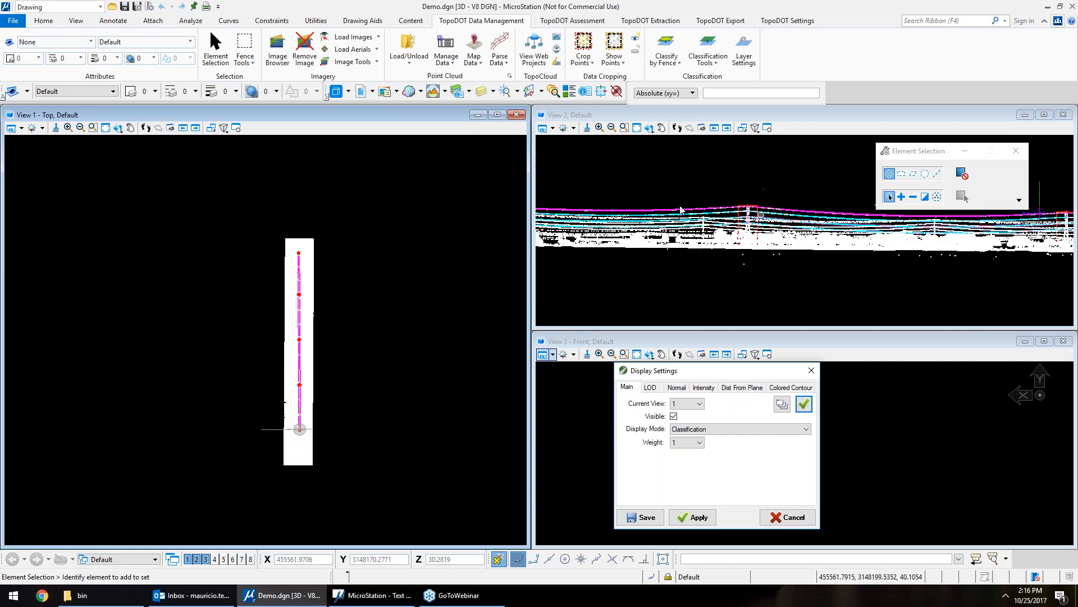
scroll(306, 311, up, 5)
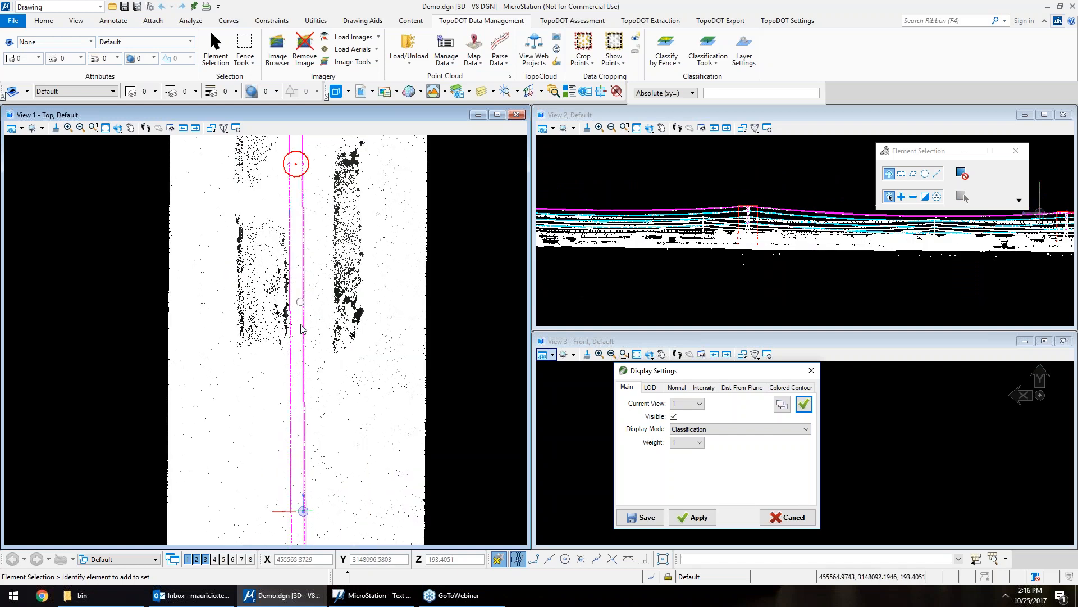
scroll(297, 400, down, 5)
drag(238, 228, 312, 450)
- Process Power Line Encroachments for the selected elements, using search radius 5.0, encroachment radius 12 and the Encroachment class
click(650, 21)
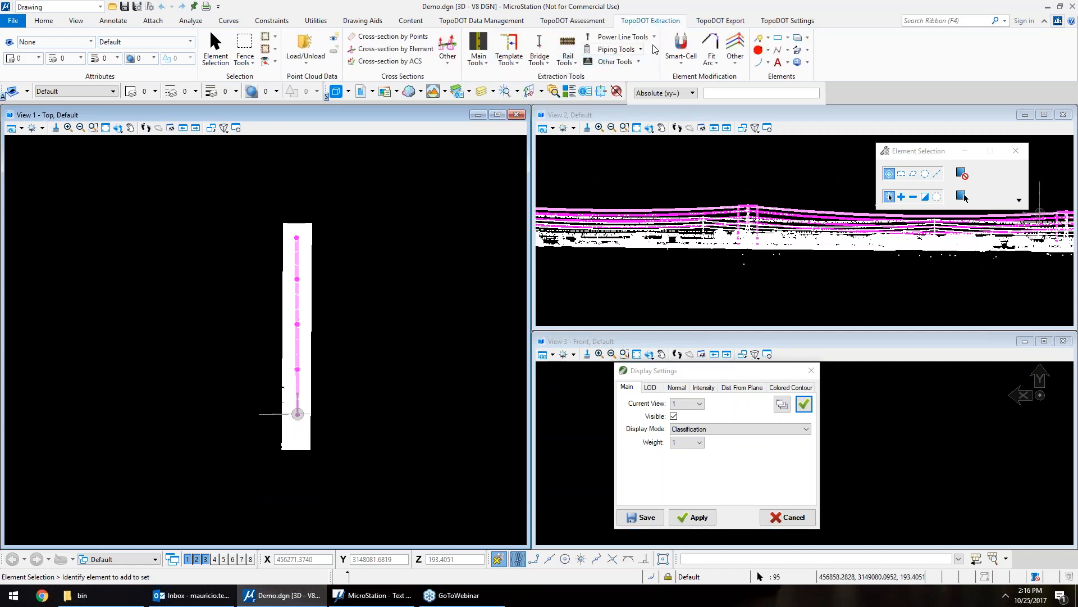
click(623, 37)
mouse_move(717, 56)
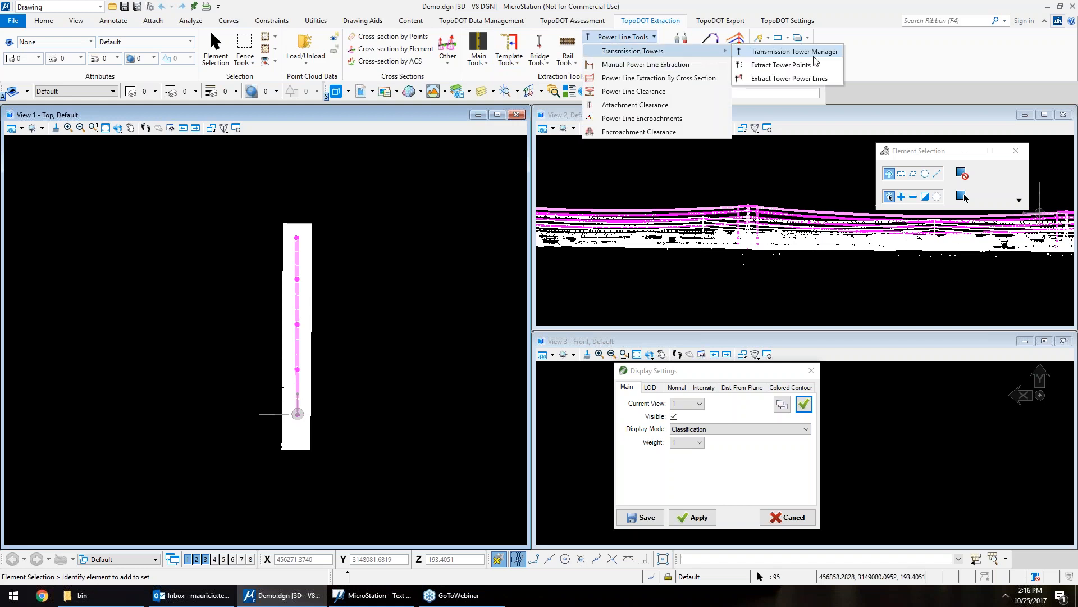
click(696, 117)
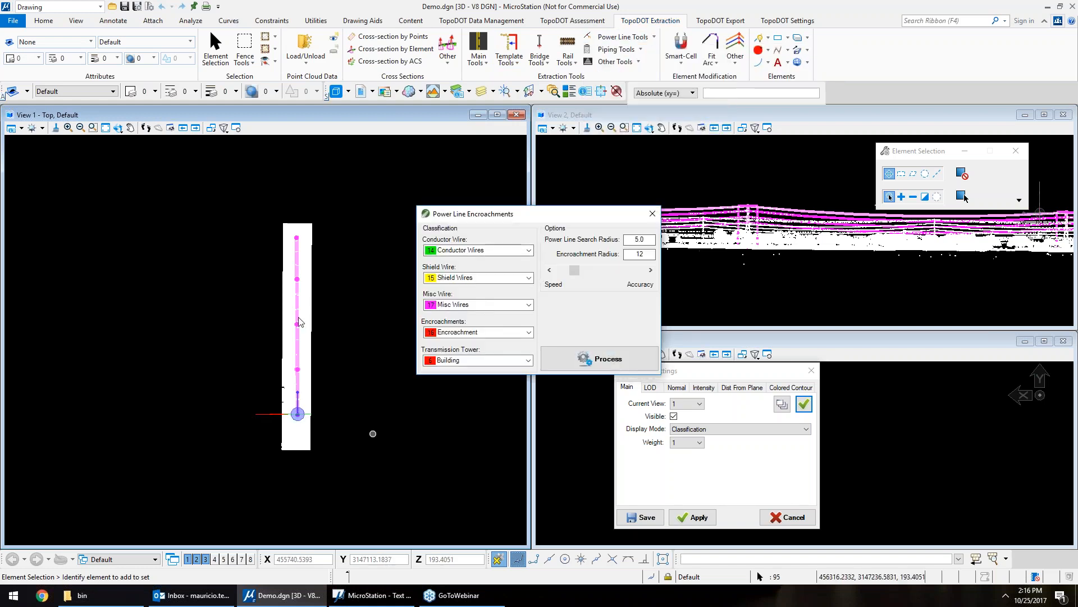
scroll(349, 350, up, 2)
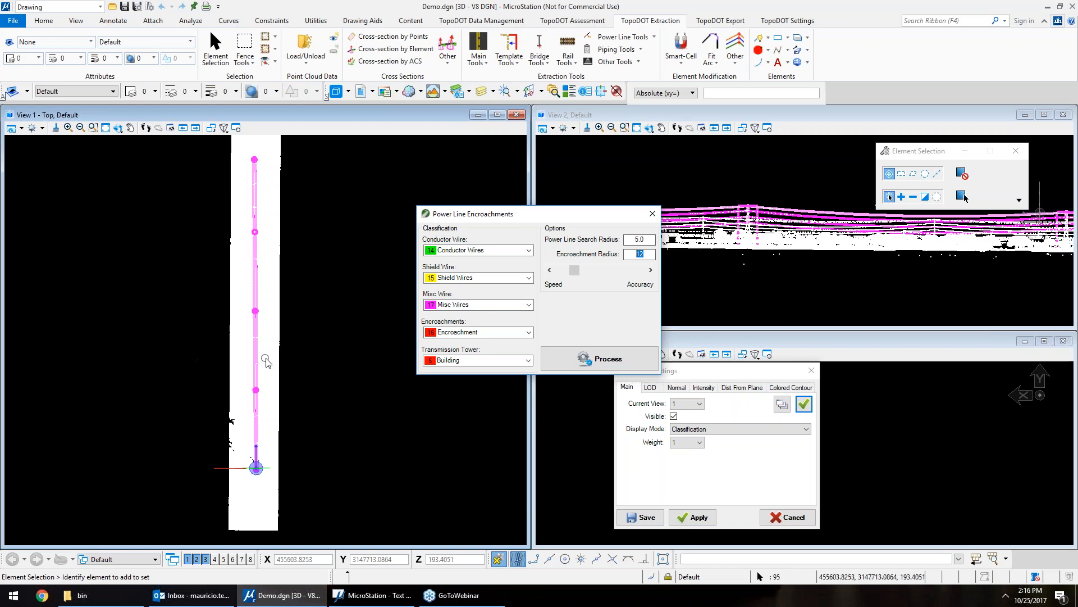
scroll(267, 363, up, 3)
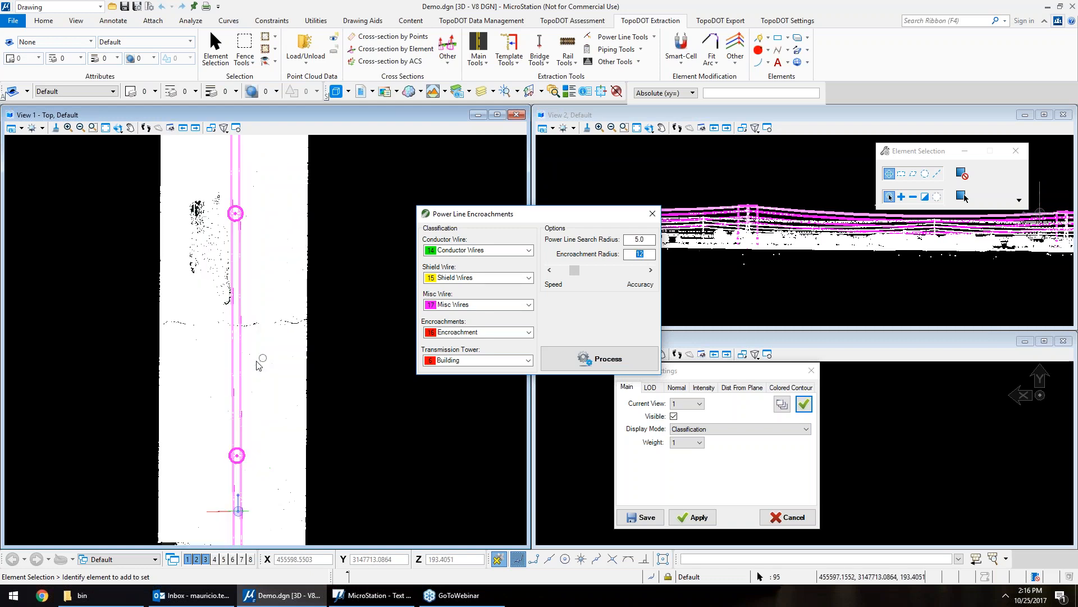
click(622, 362)
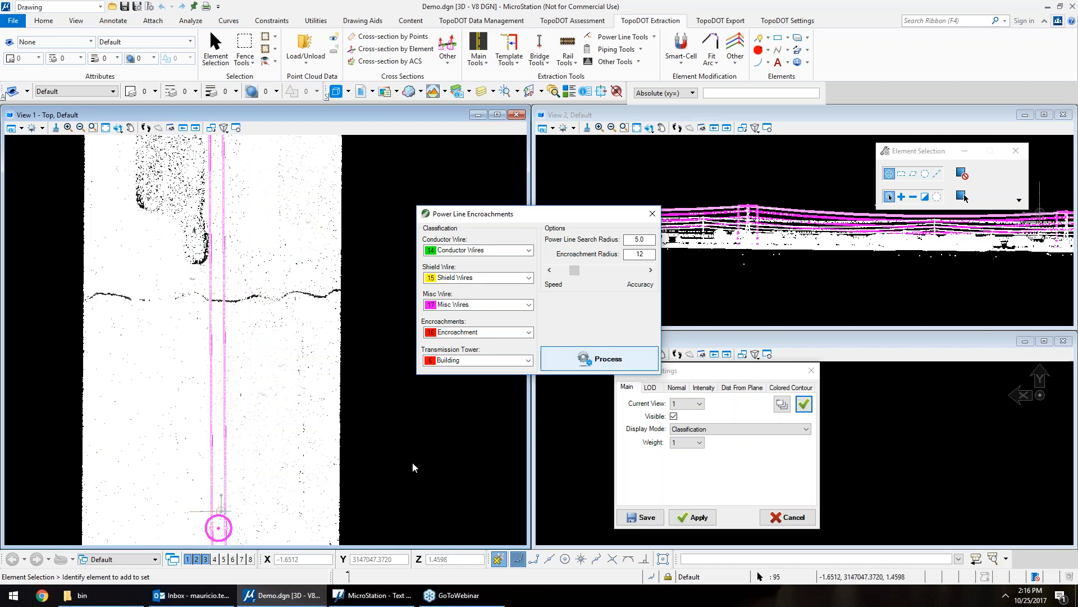
click(405, 409)
scroll(191, 425, down, 4)
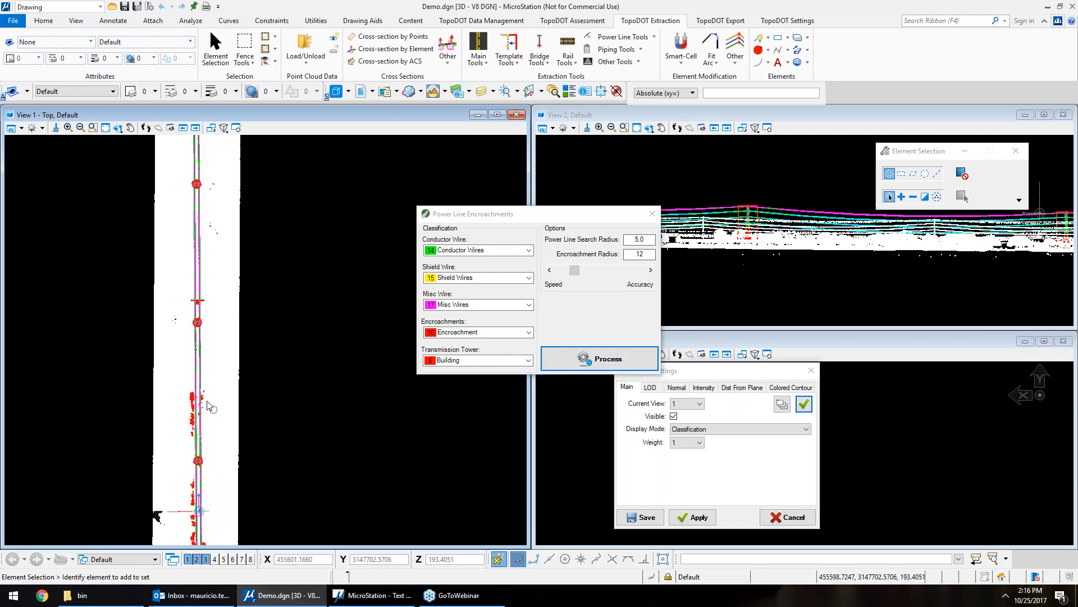
scroll(207, 404, up, 4)
middle_drag(180, 324, 181, 228)
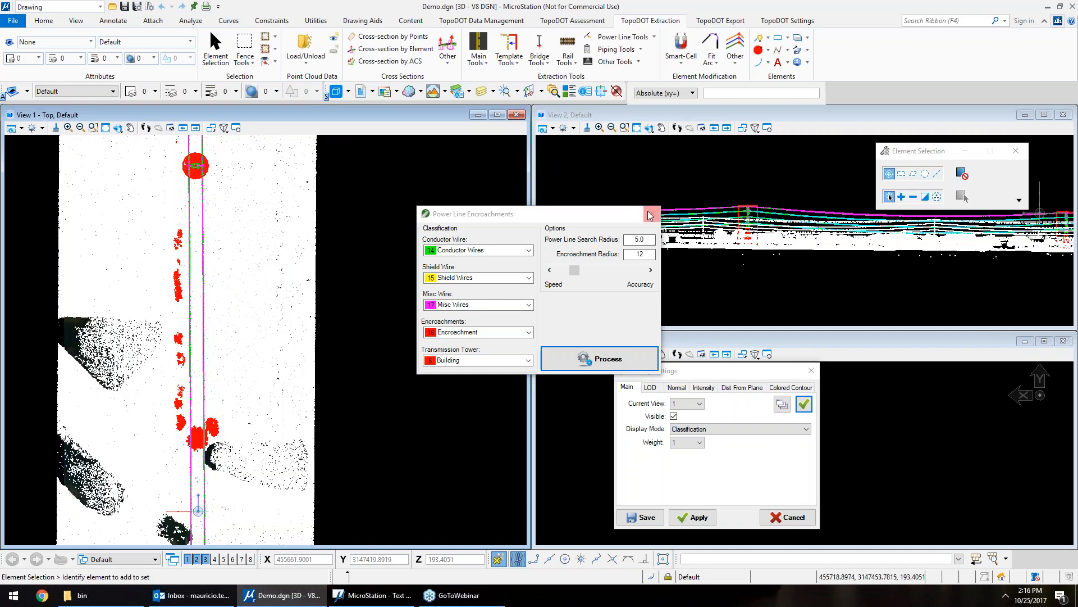
click(652, 214)
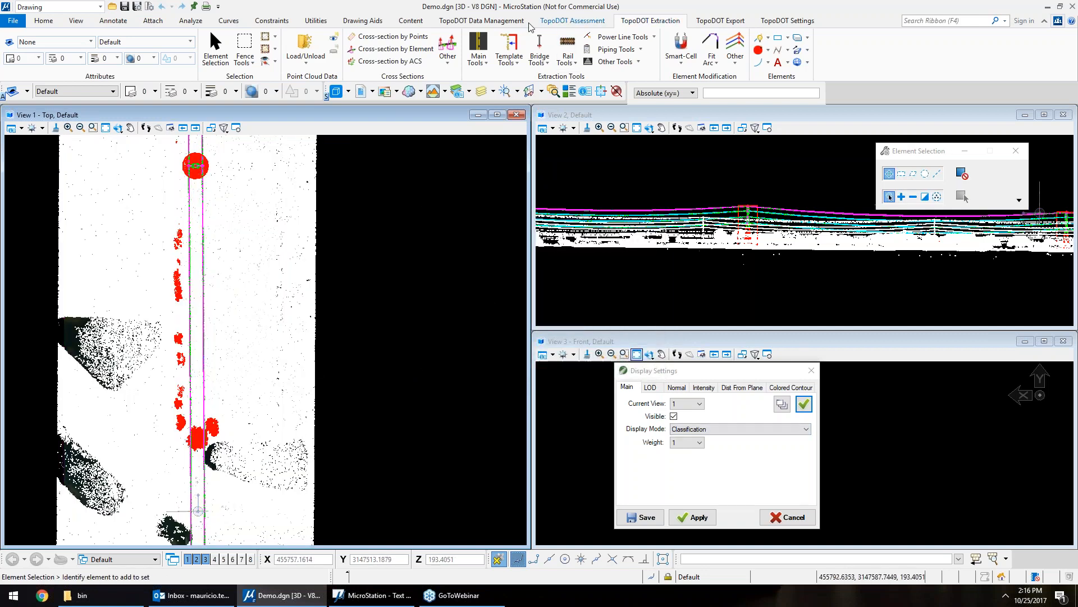
- Limit the visible point cloud layers to 16 - Encroachment only
click(481, 20)
click(667, 58)
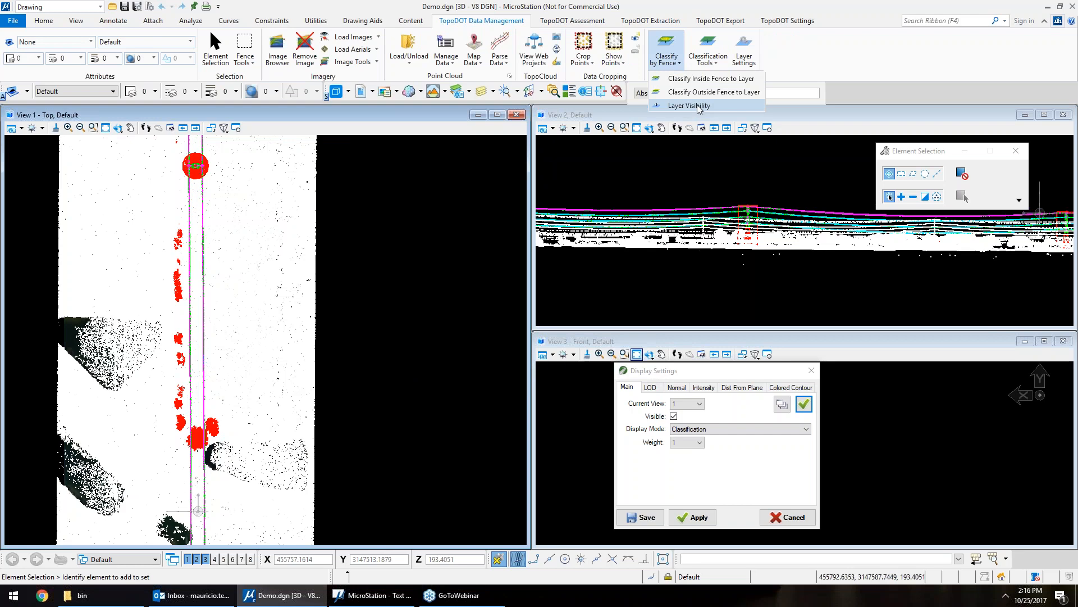
click(689, 106)
click(580, 354)
scroll(518, 296, down, 4)
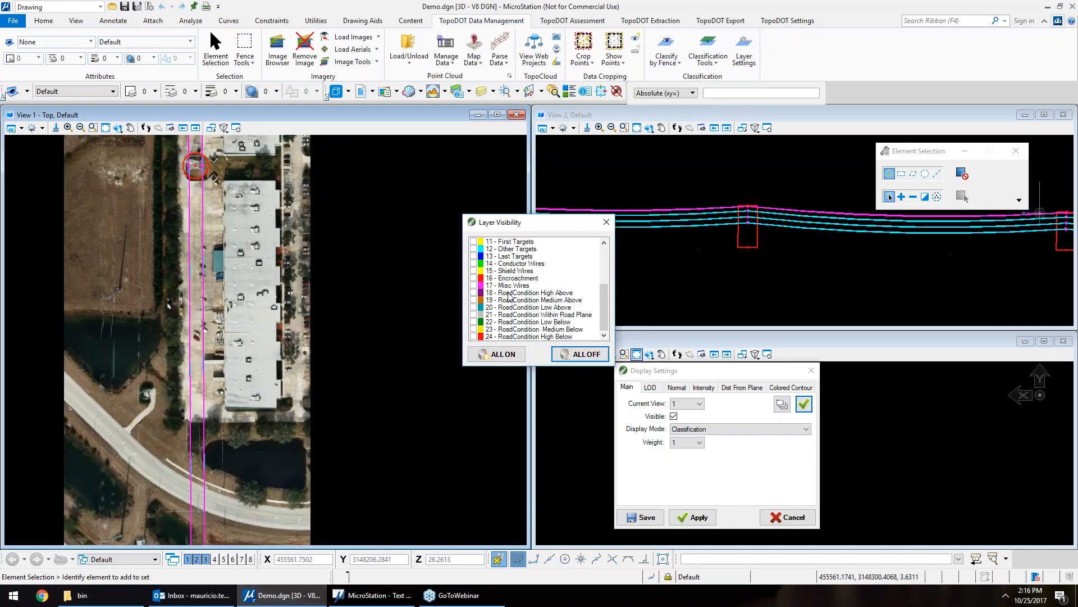
click(474, 278)
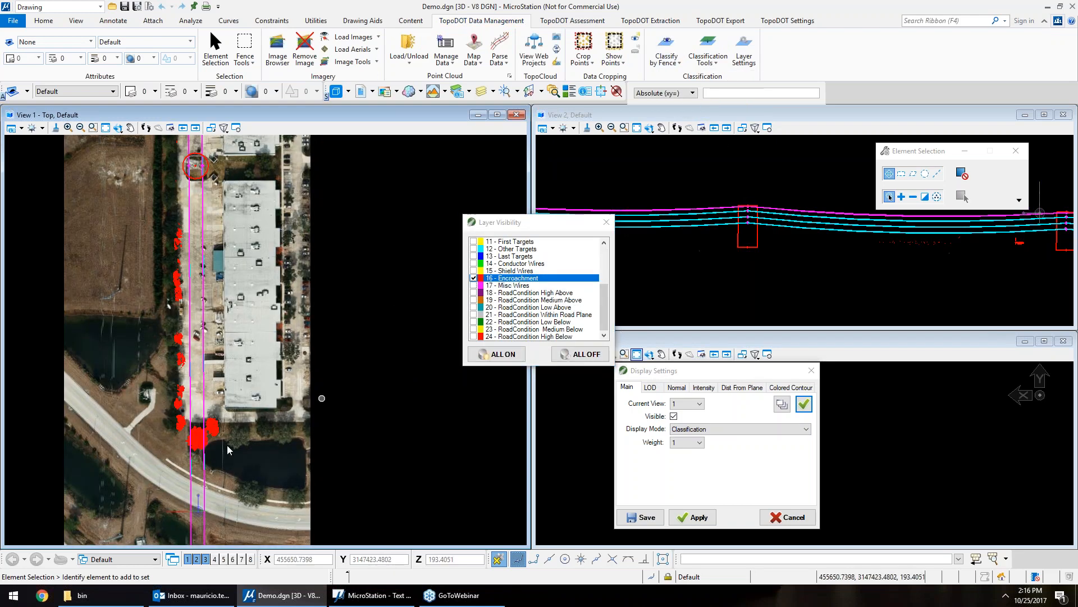
scroll(189, 448, up, 3)
scroll(189, 448, up, 3)
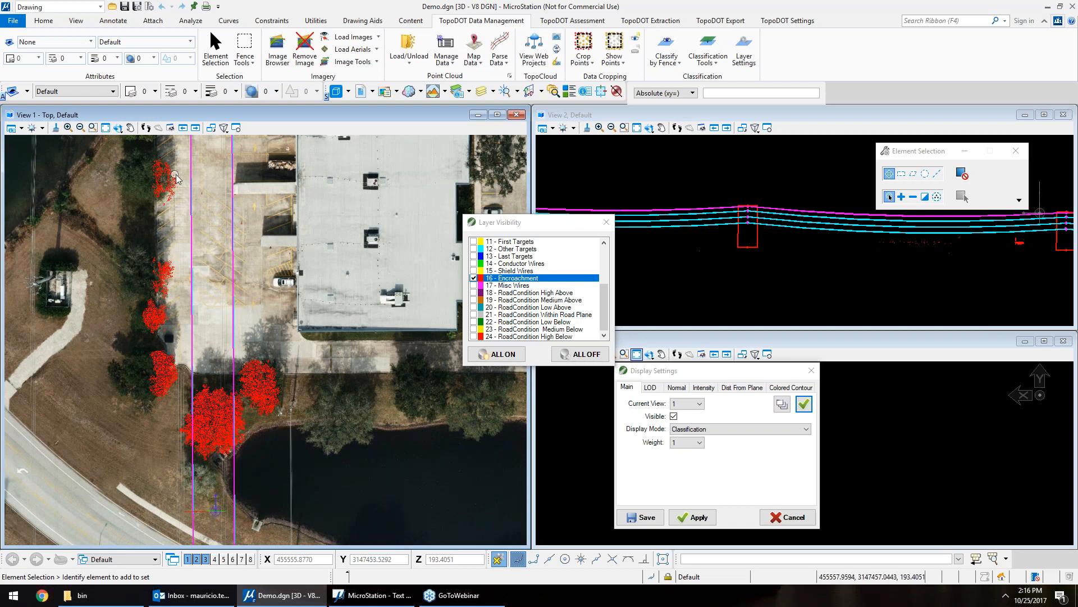
scroll(176, 174, down, 3)
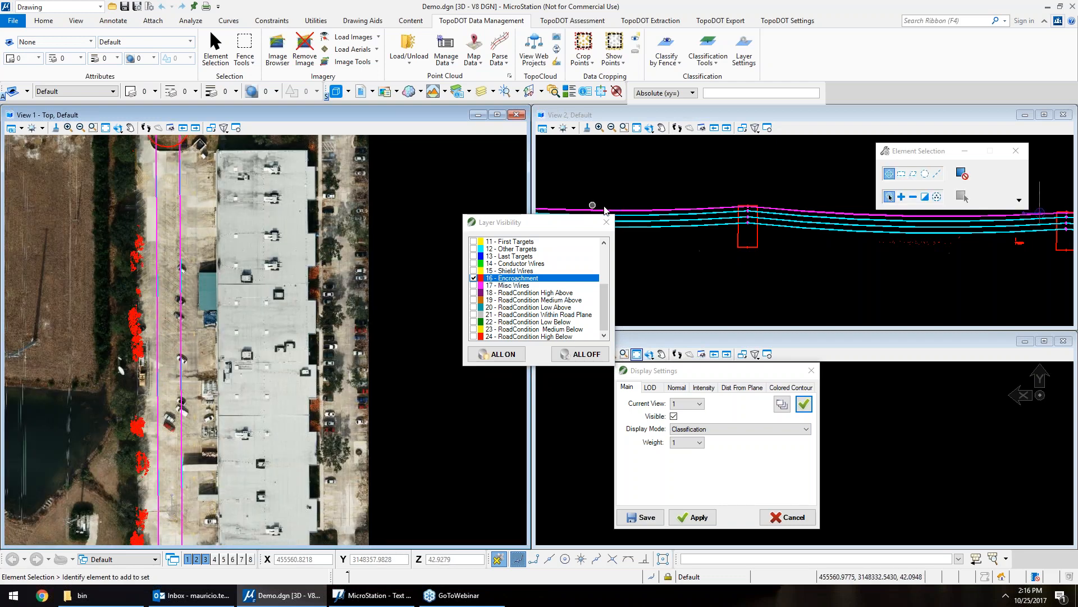
click(606, 222)
- Close the Element Selection window and select the whole run of power lines and towers in View 2
scroll(889, 247, down, 3)
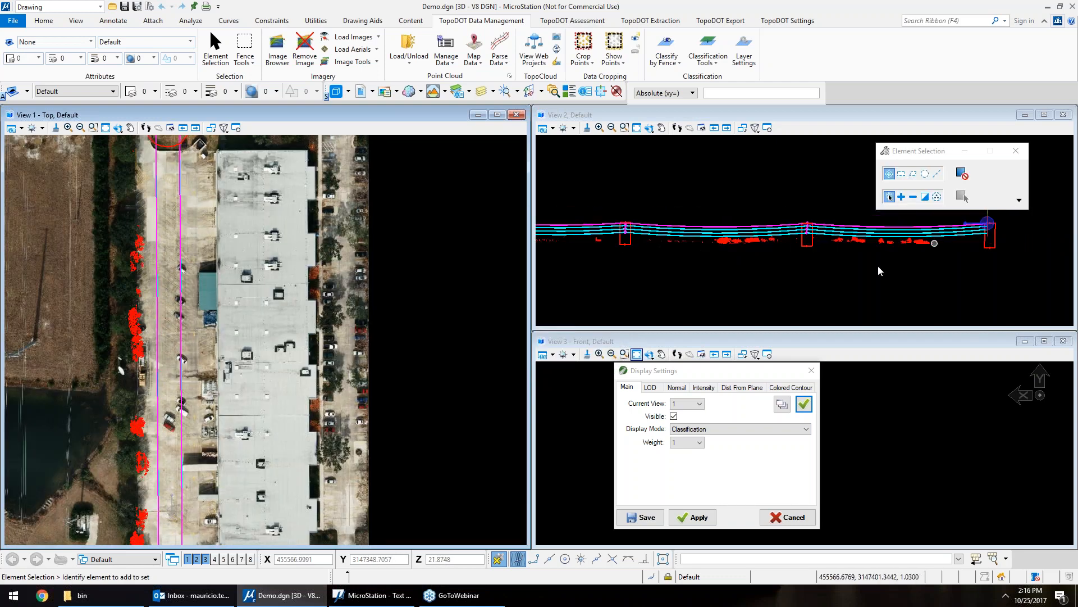
click(1015, 150)
scroll(966, 251, down, 3)
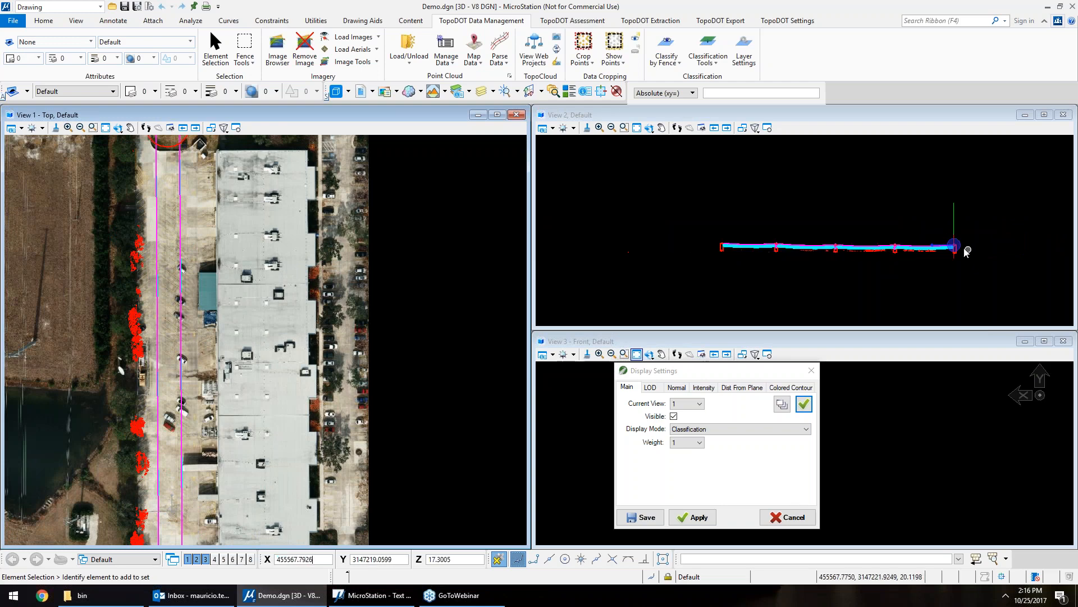
drag(1031, 211, 674, 274)
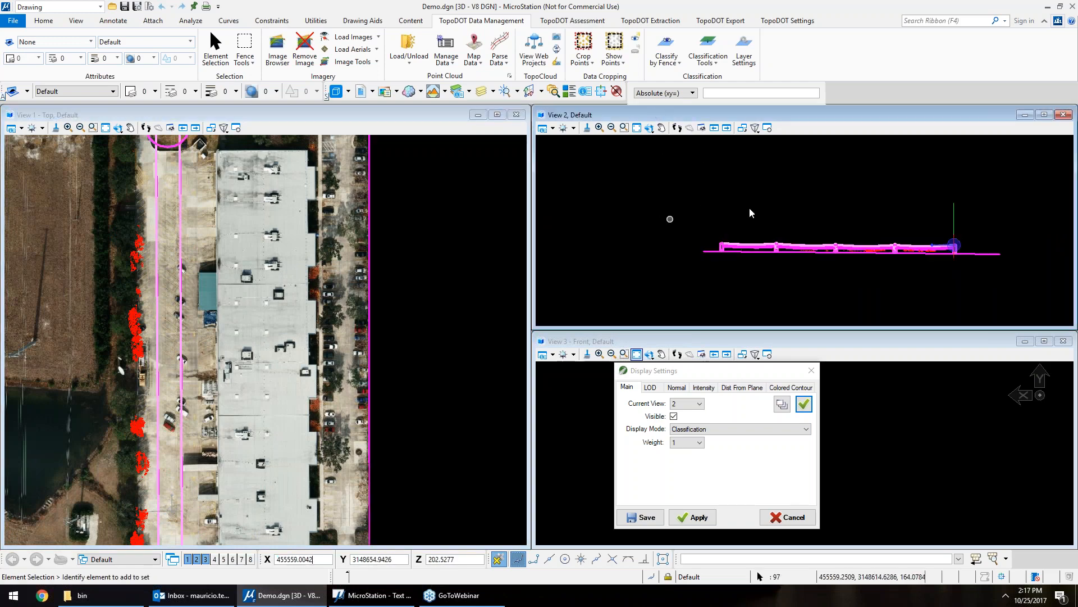
drag(1046, 214, 701, 251)
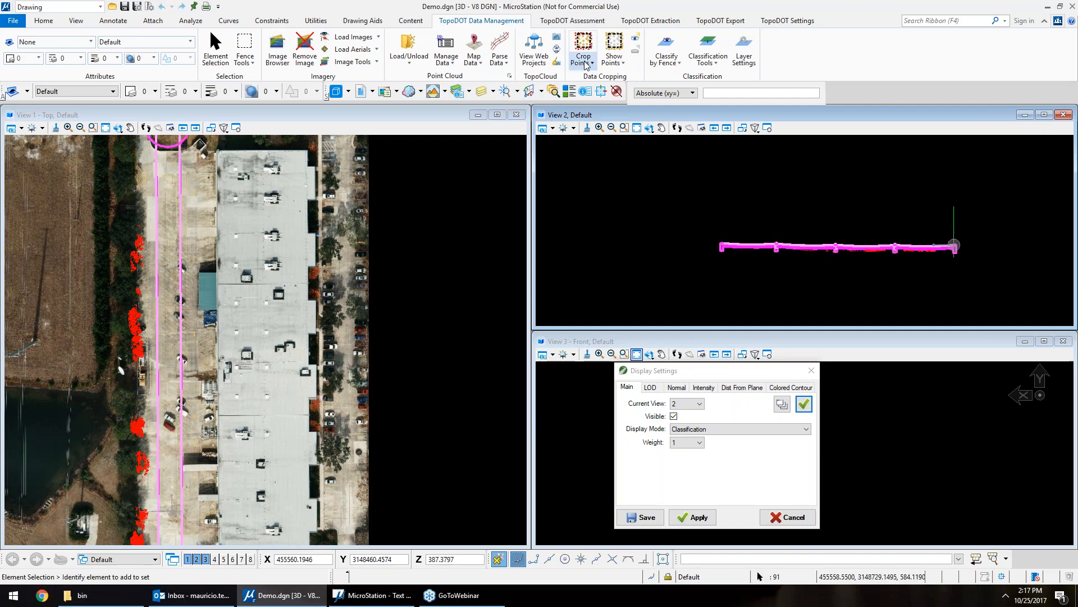
- Process Encroachment Clearance for the selected power lines, measuring the Encroachment class with dimensions on the Clearance Measurements level
click(641, 21)
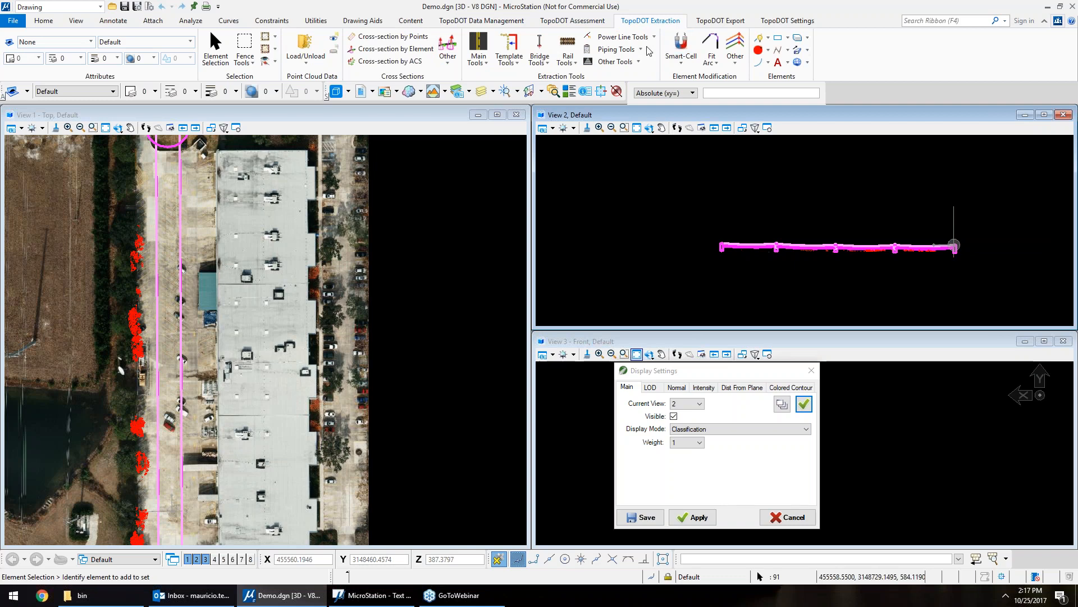
click(655, 37)
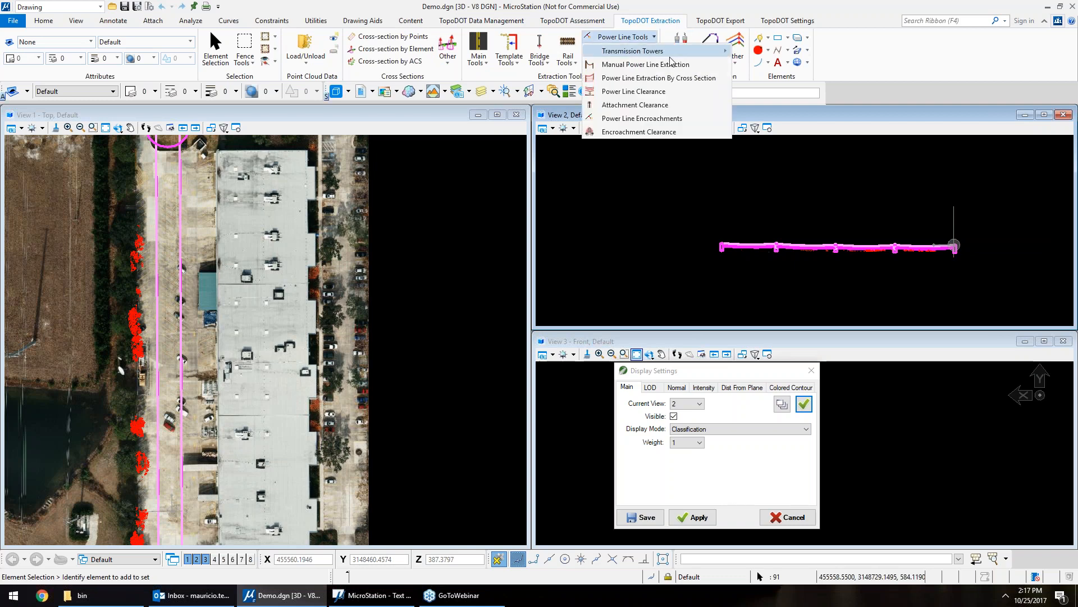
click(672, 132)
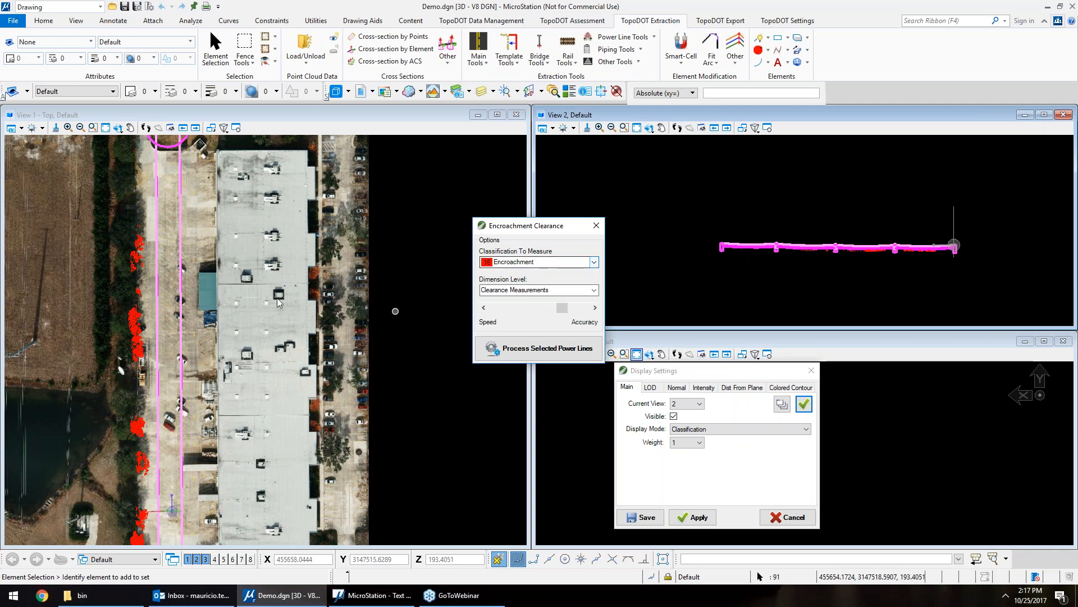
middle_drag(170, 273, 165, 491)
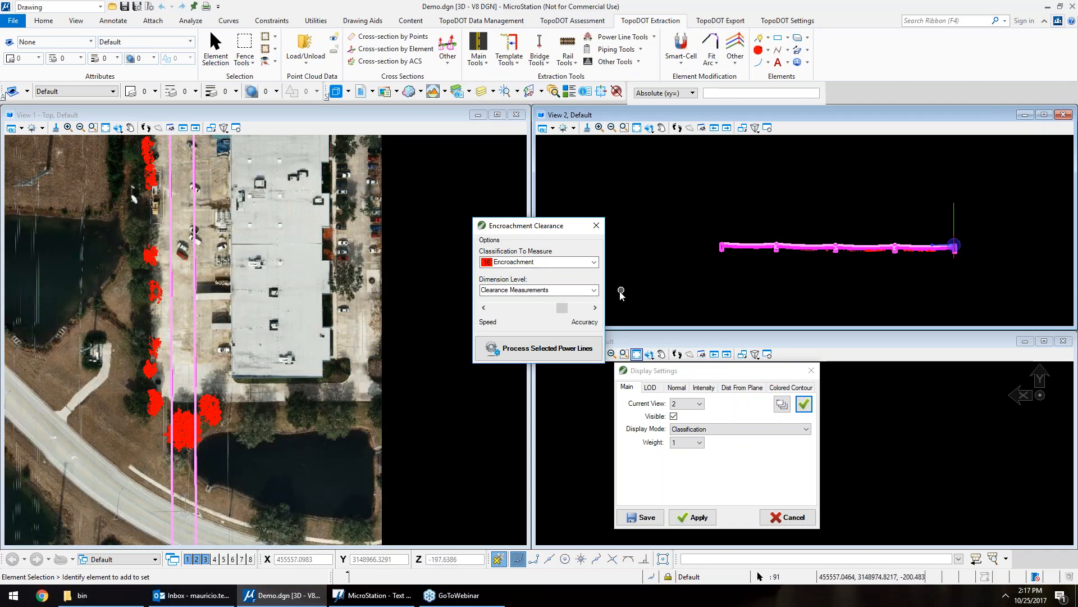
click(558, 353)
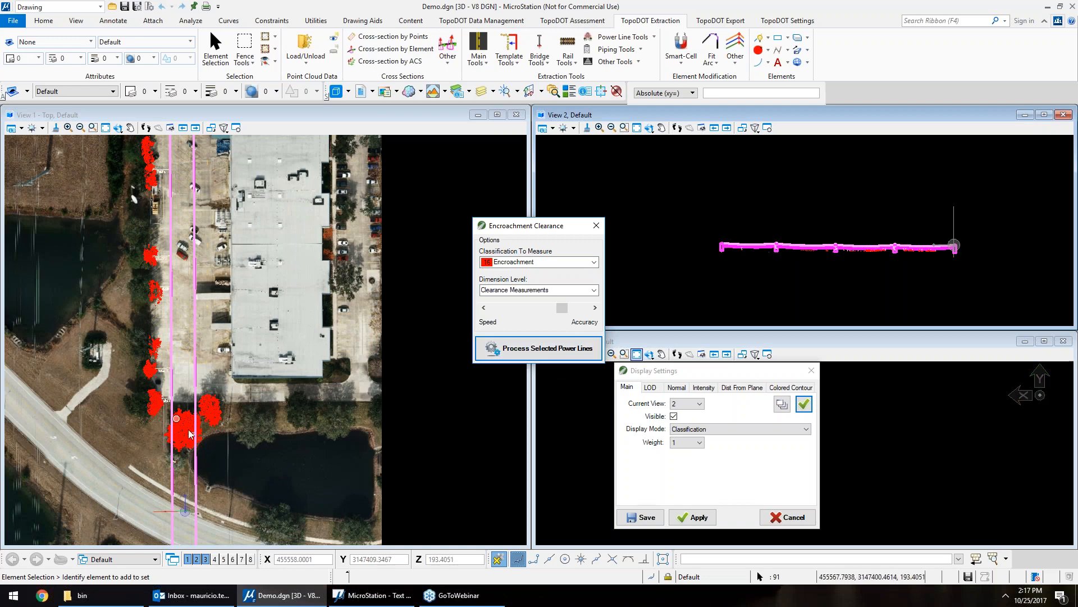
- Rotate View 1 into an oblique 3D view to examine the clearance dimensions between the power lines and encroaching points
scroll(190, 434, up, 3)
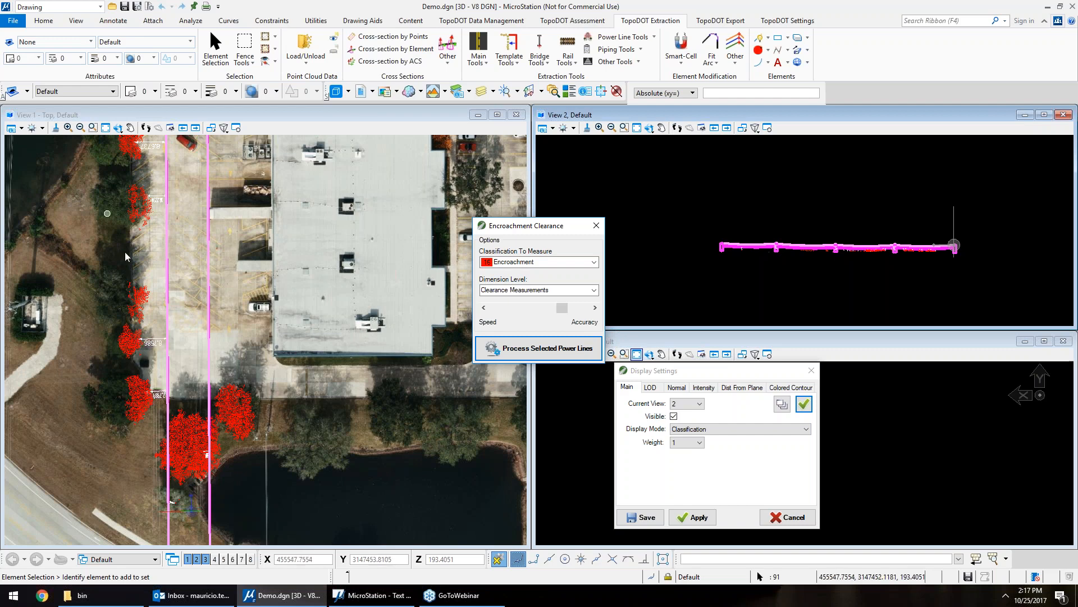
middle_drag(154, 212, 132, 311)
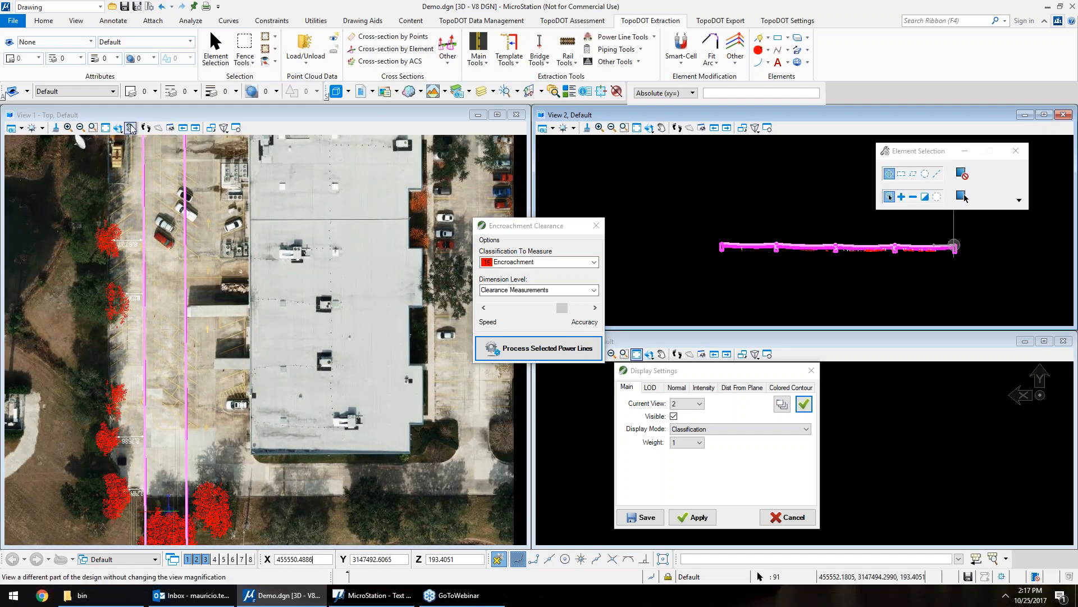
click(118, 128)
click(119, 435)
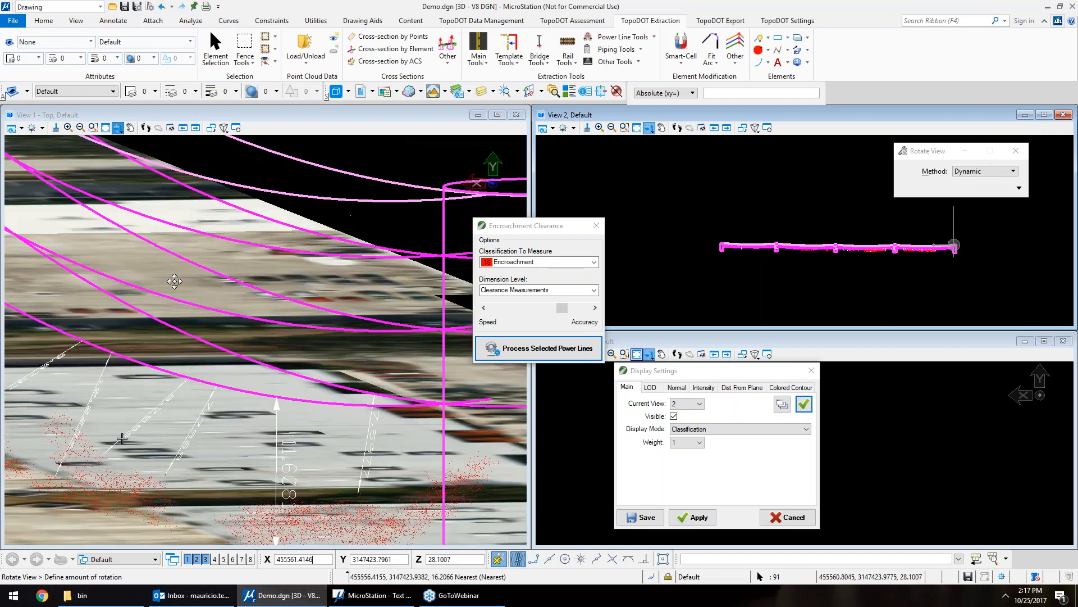
click(425, 197)
- Open Raster Manager and hide the aerial rasters 09606_1.TIF and 09606_2.TIF in View 1
click(928, 23)
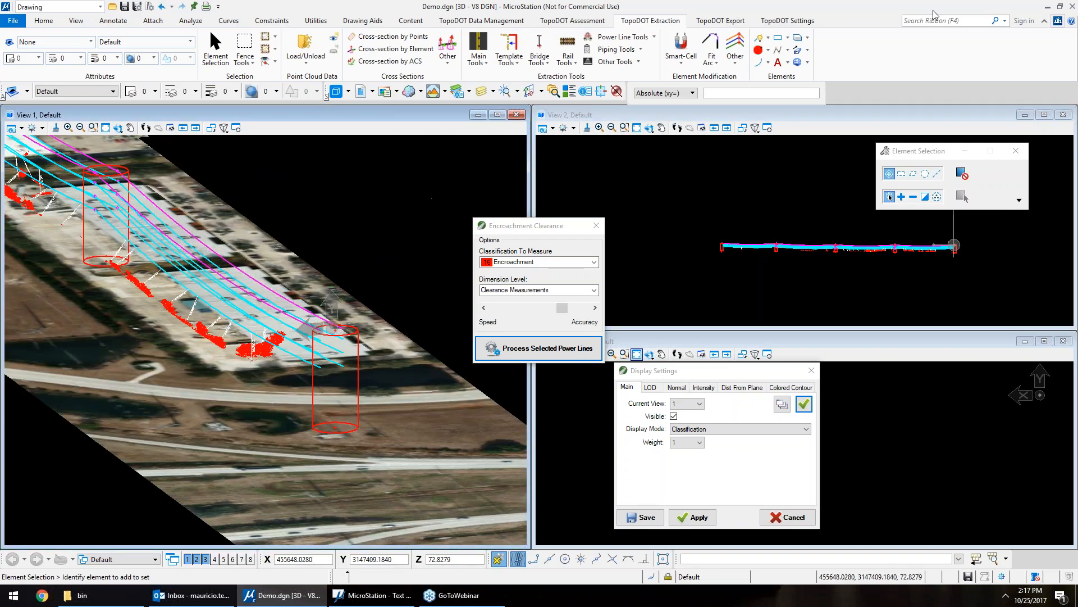
text(raste)
key(Return)
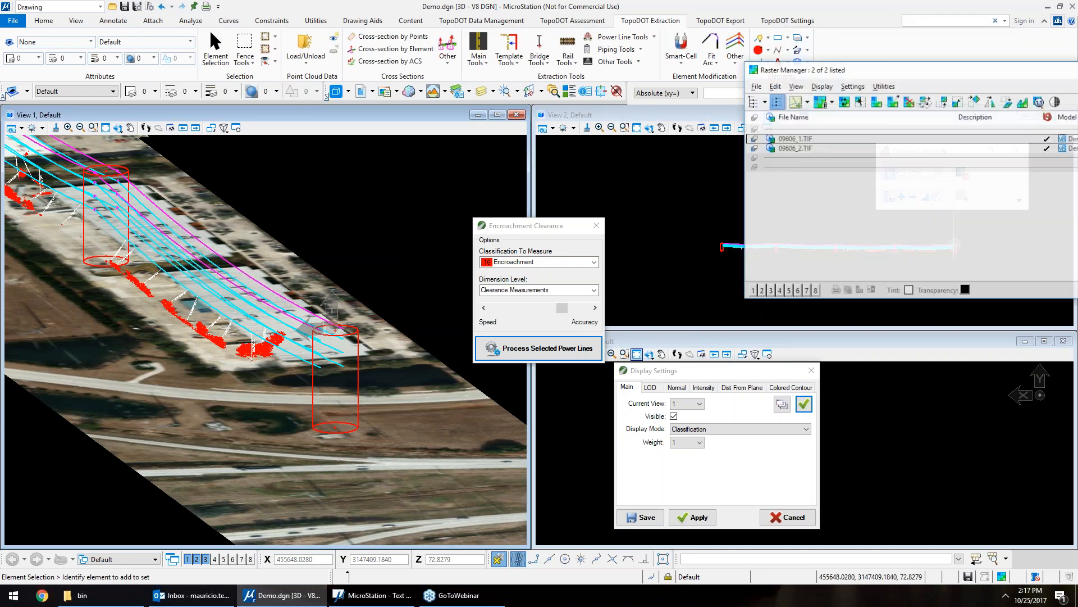
click(813, 140)
shift+click(815, 148)
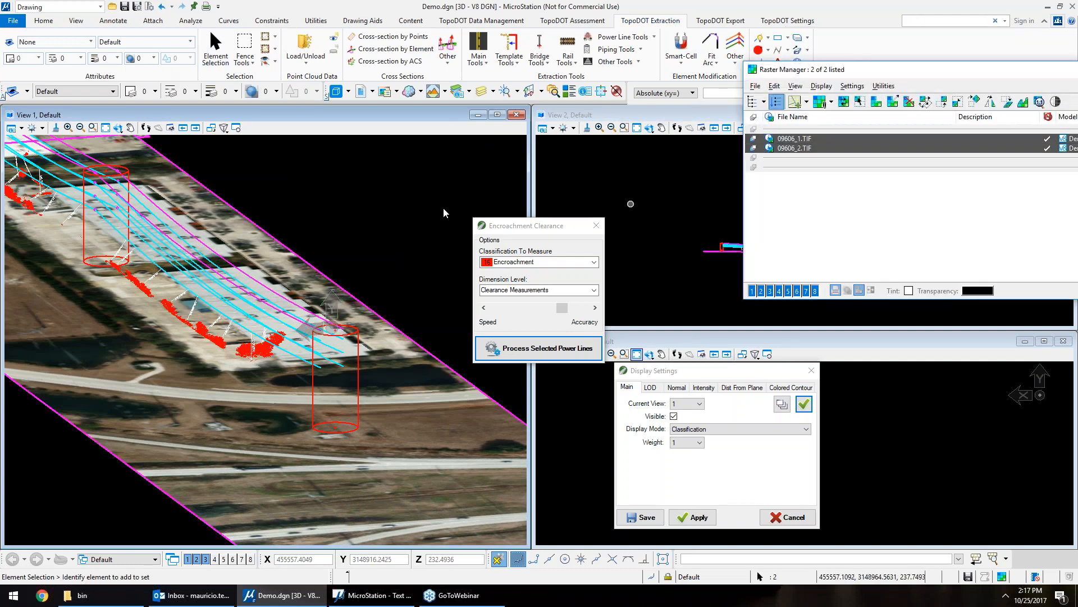
click(318, 178)
click(75, 91)
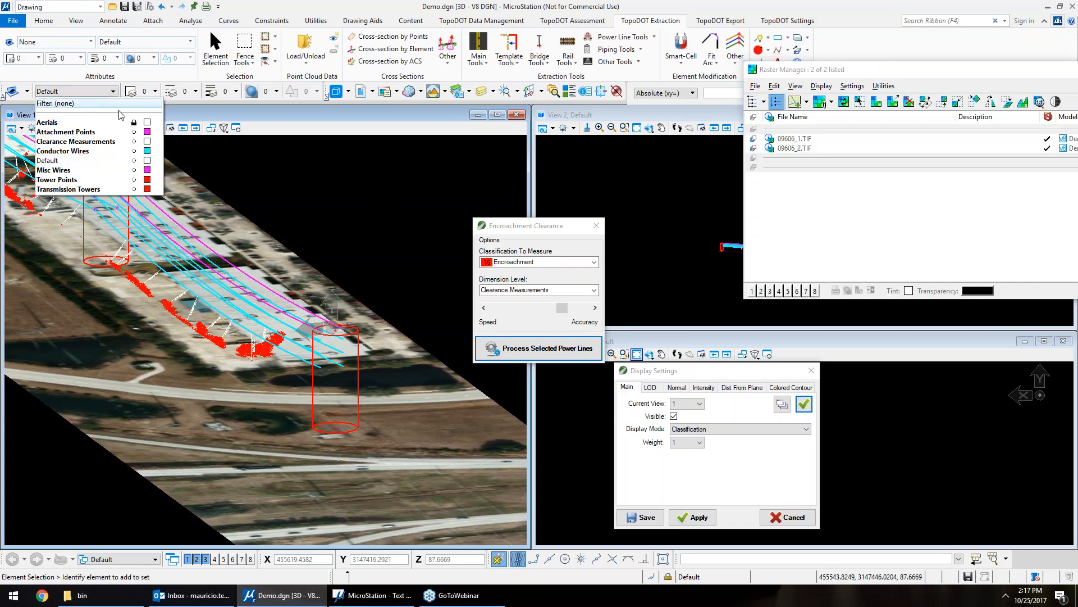
click(138, 128)
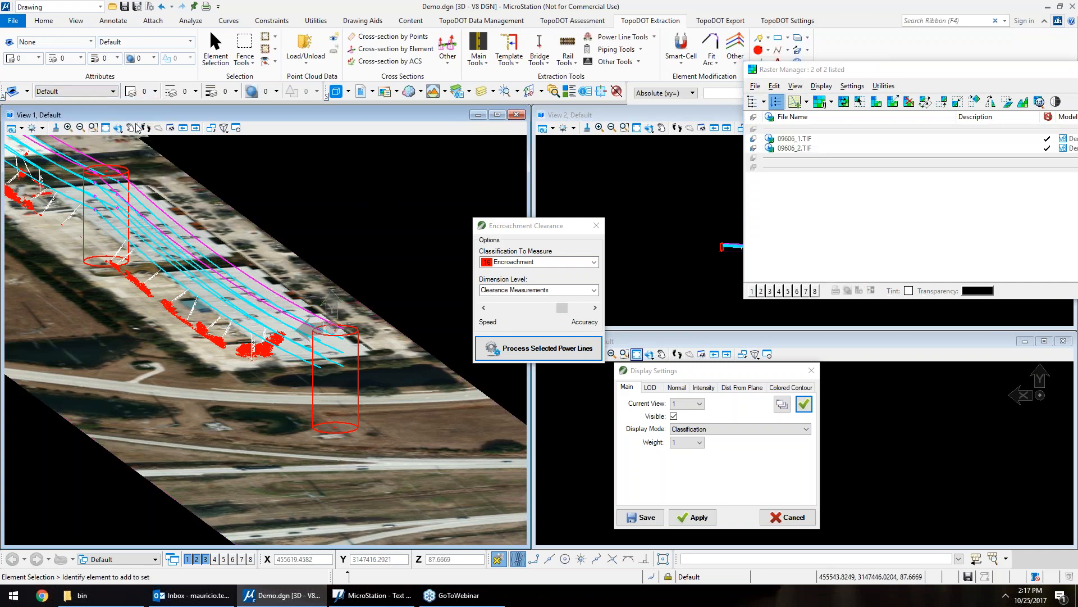
click(835, 140)
shift+click(831, 149)
click(752, 290)
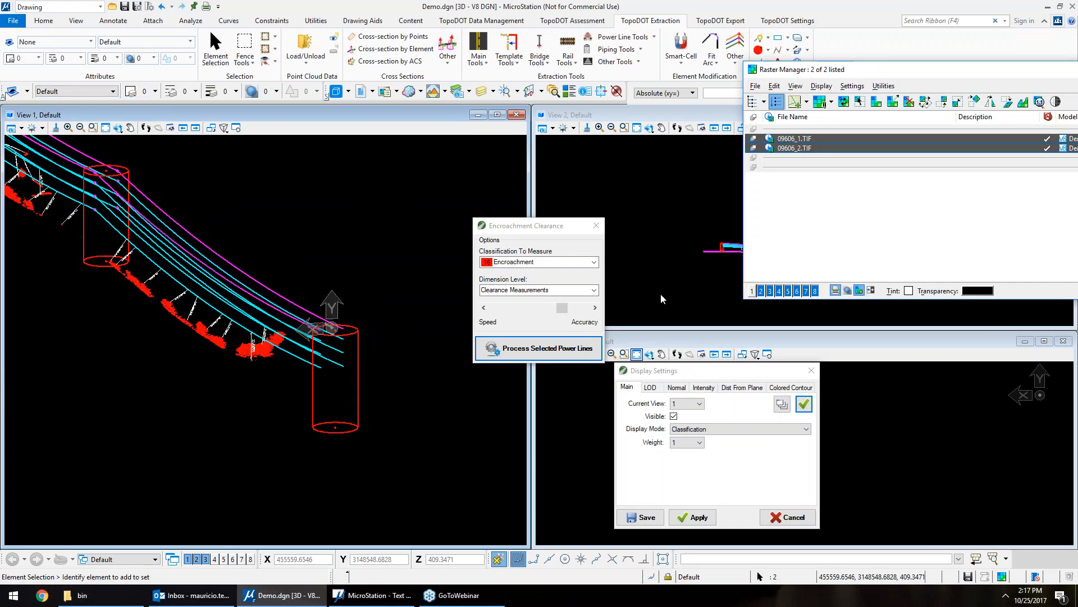
click(275, 257)
- Examine the clearance dimensions between the conductor wires and the encroaching points from several 3D angles along the spans and near a tower
click(118, 128)
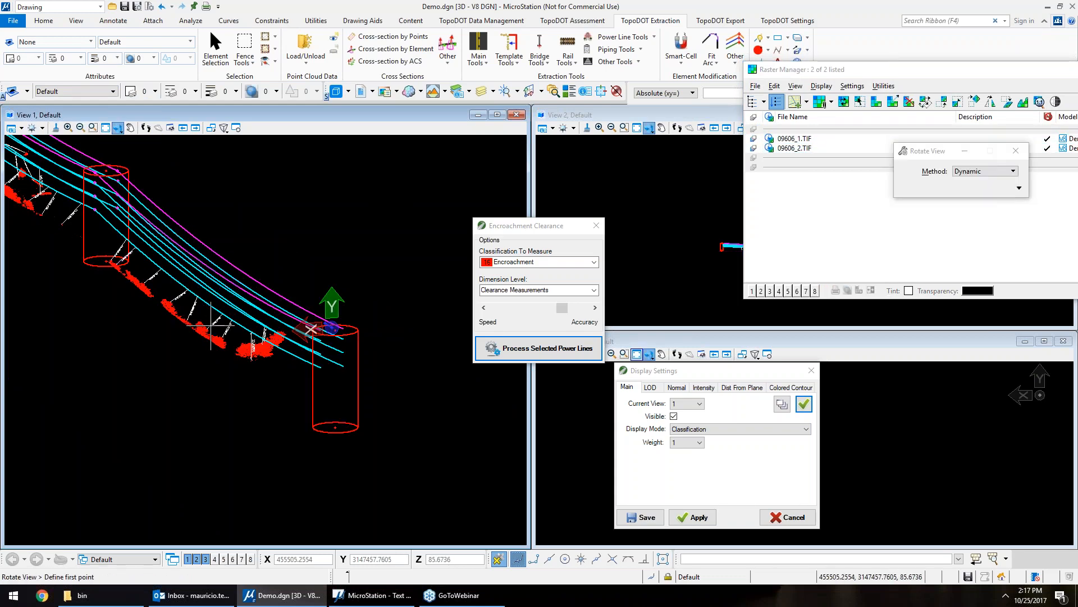
click(226, 253)
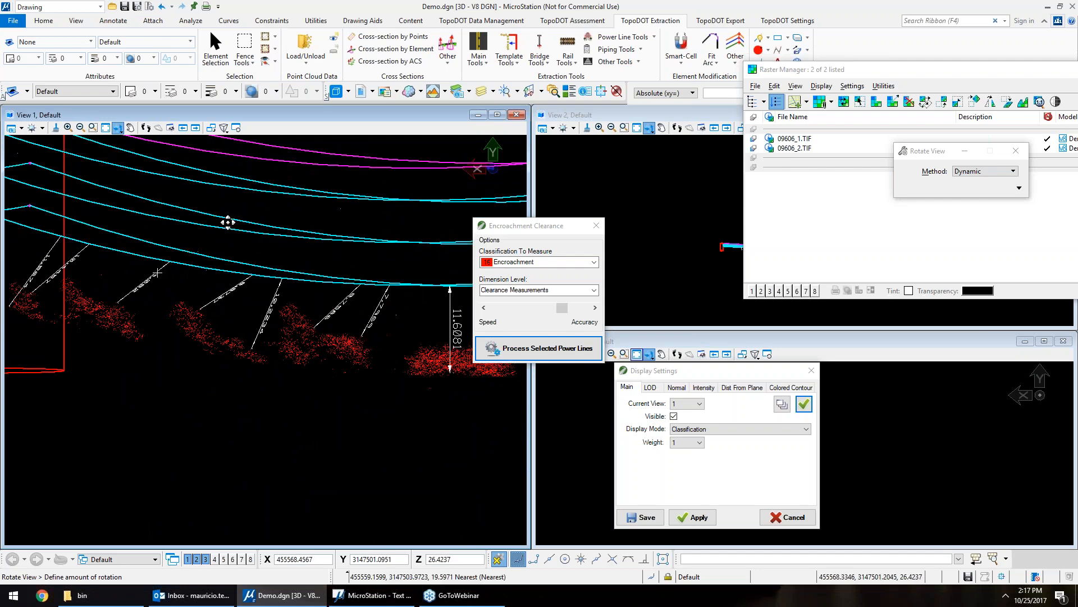
click(195, 277)
click(196, 278)
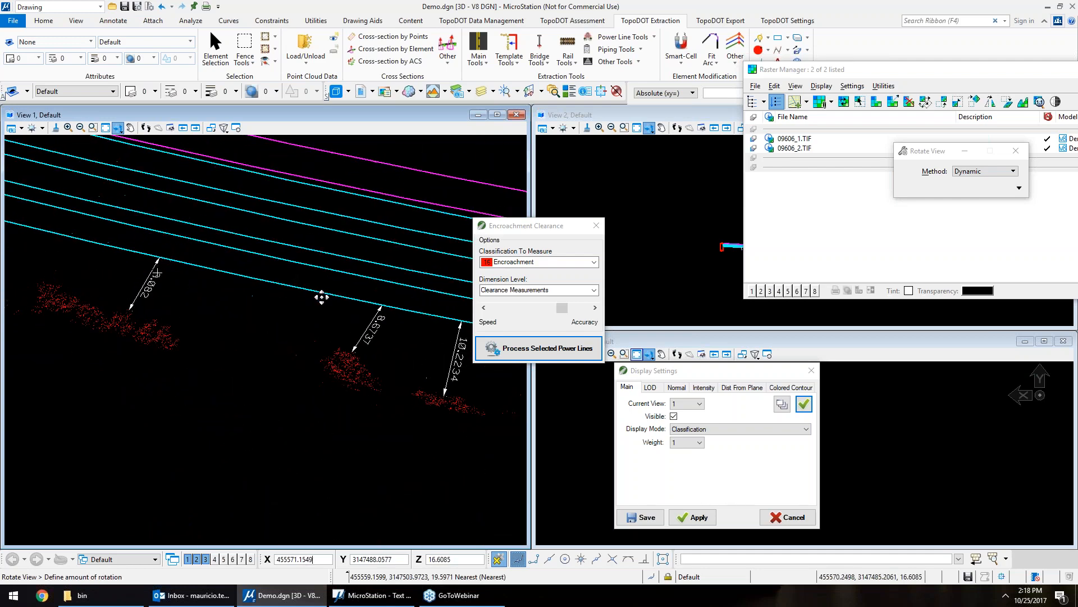
right_click(339, 292)
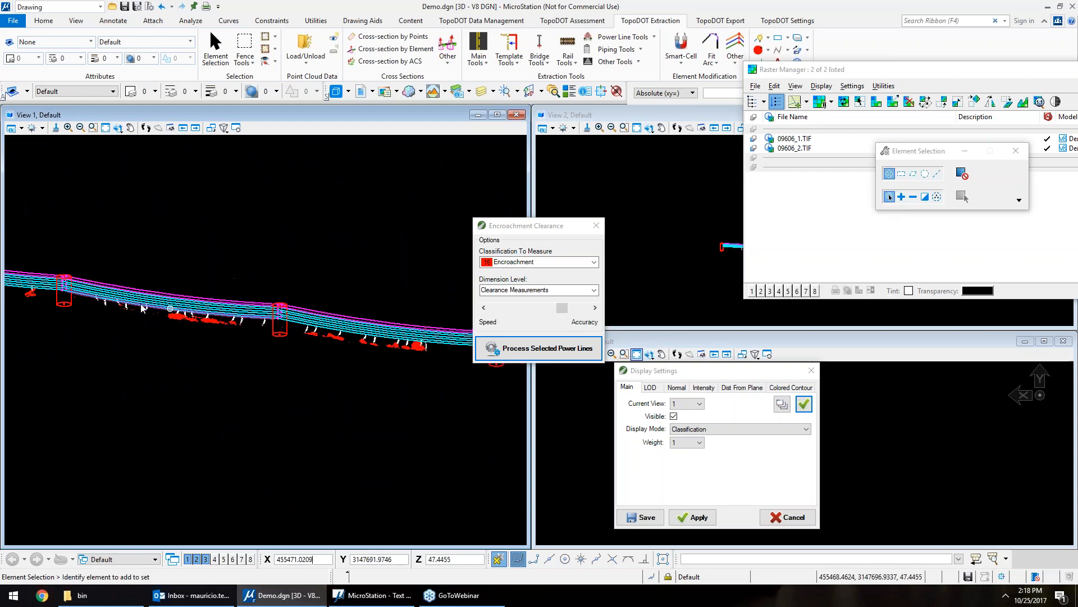
scroll(98, 293, up, 10)
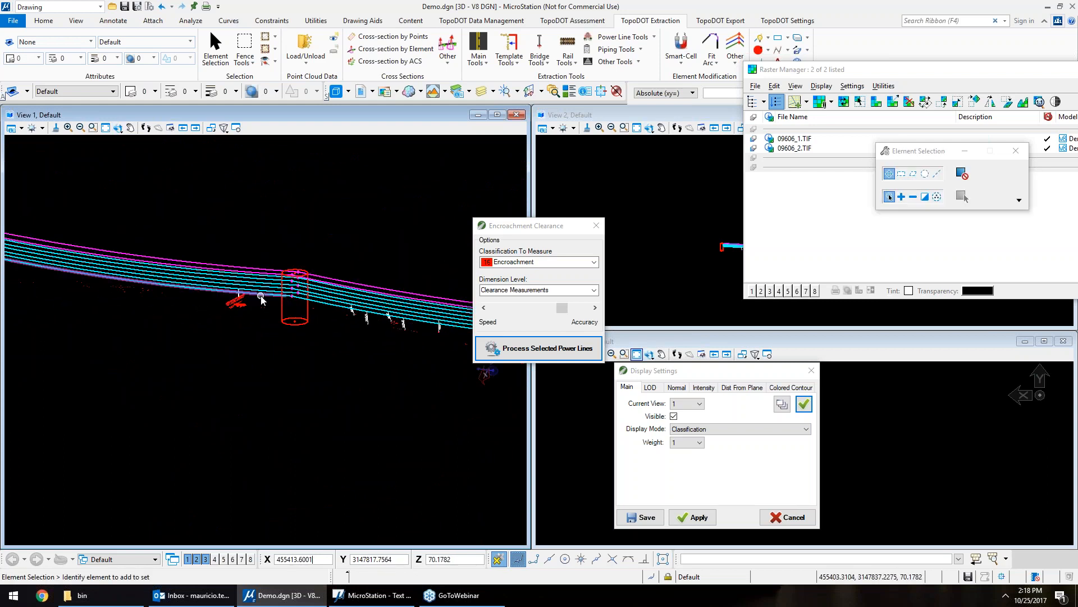
scroll(188, 308, down, 10)
key(r)
click(191, 299)
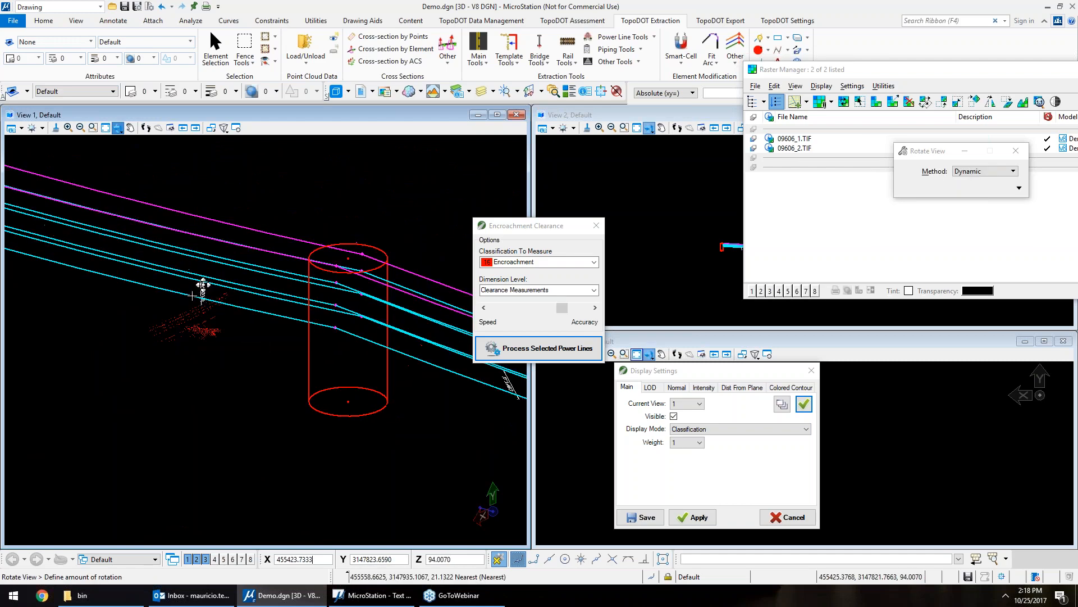
click(153, 247)
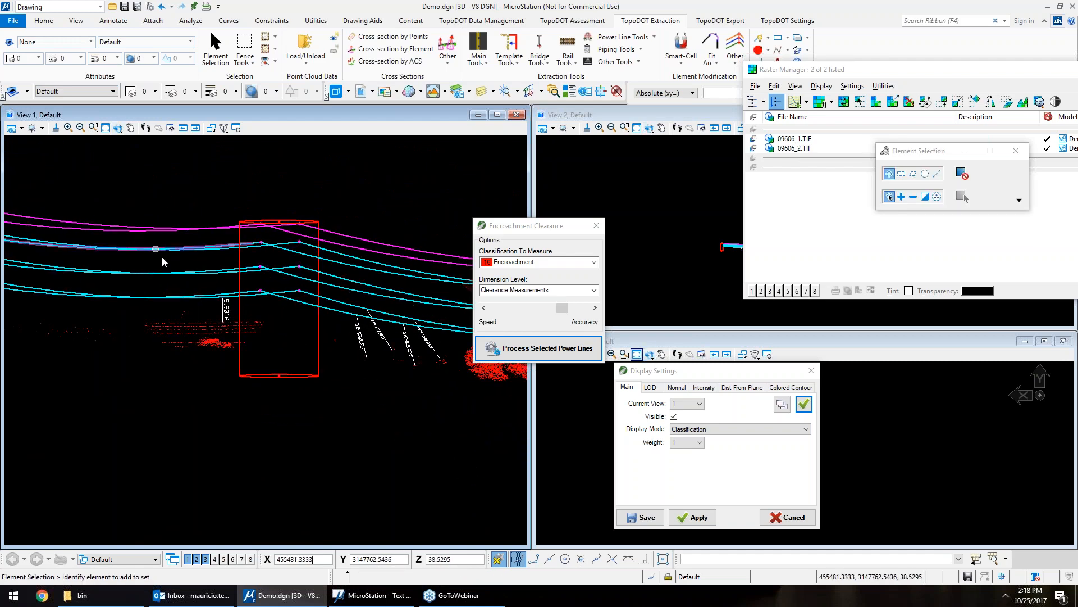
scroll(163, 267, down, 2)
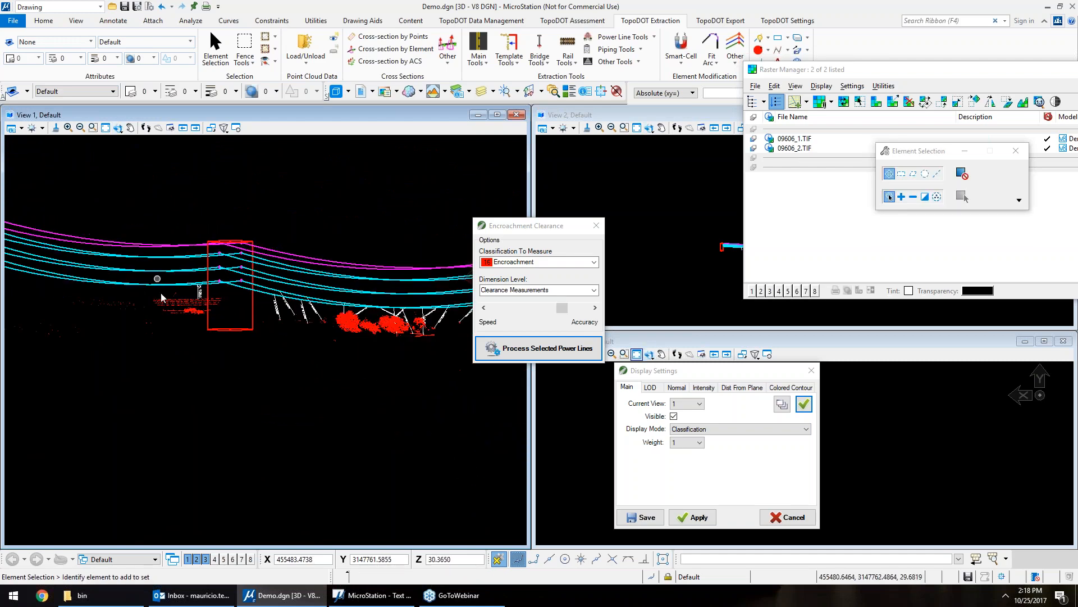
- Inspect the encroachments from a steep angle and set View 1 to the Top orientation over the power line corridor
click(119, 129)
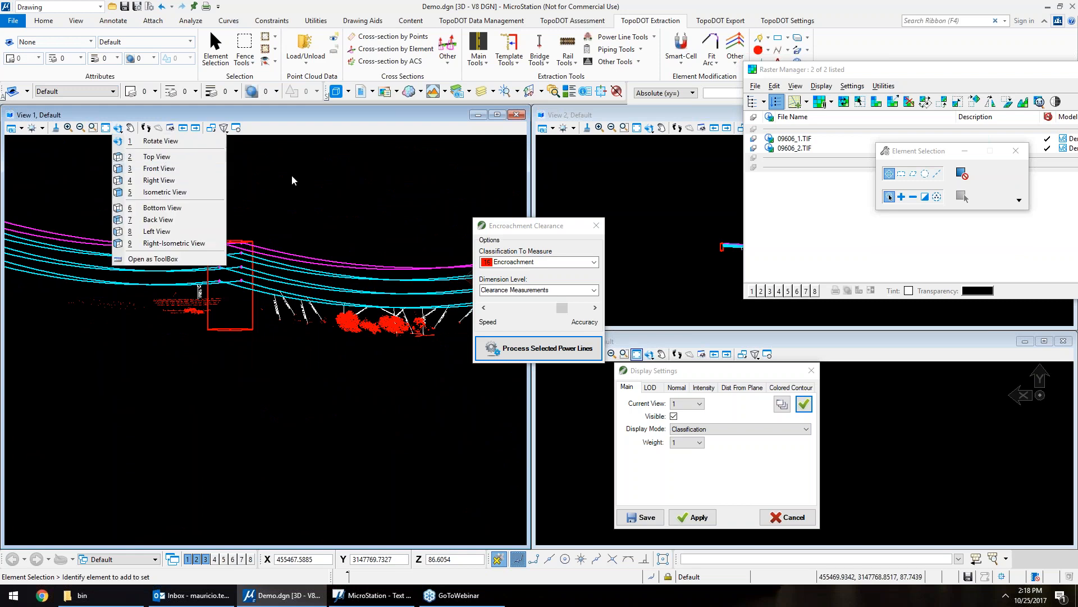
click(173, 158)
click(118, 128)
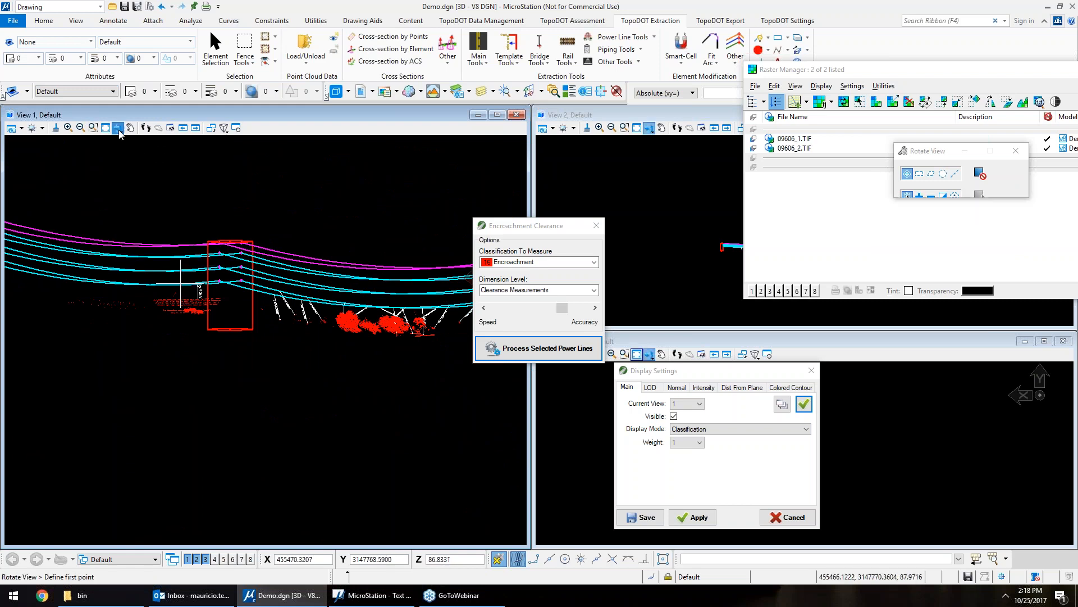
click(384, 313)
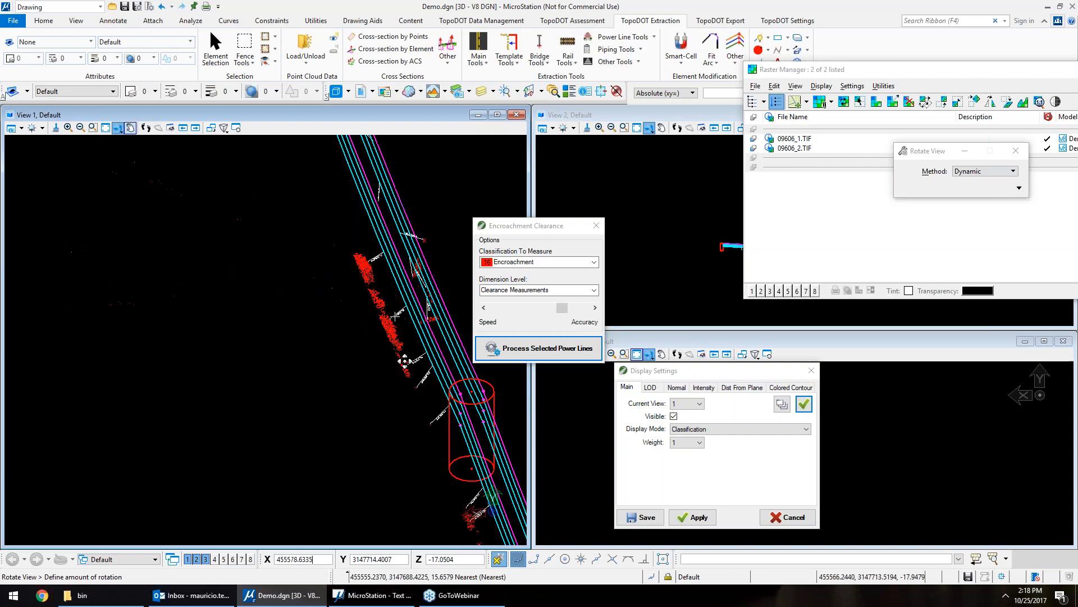
right_click(392, 414)
click(119, 128)
click(151, 161)
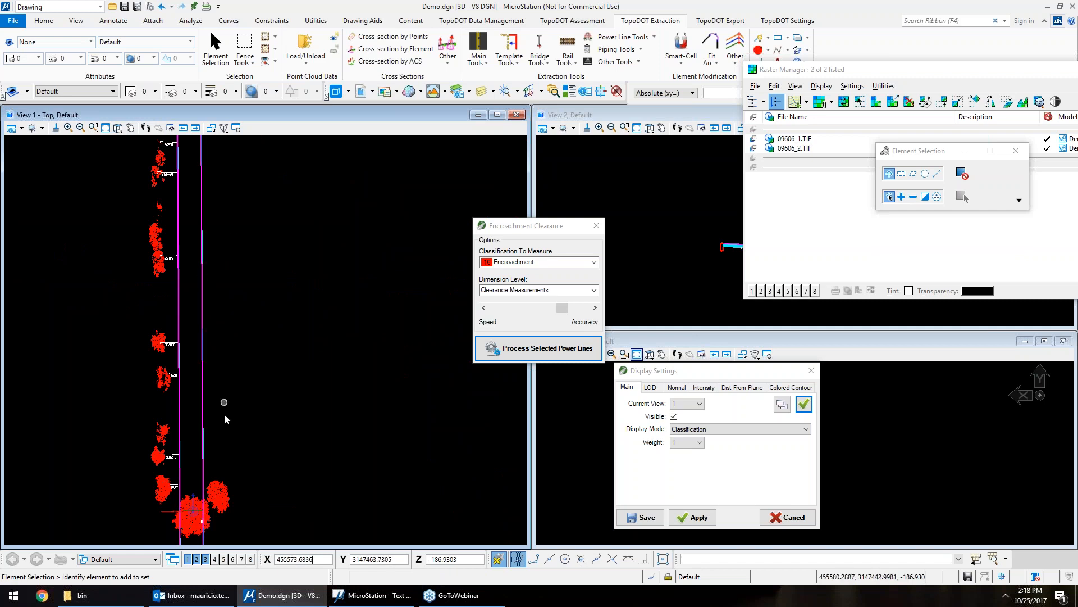
scroll(228, 359, down, 2)
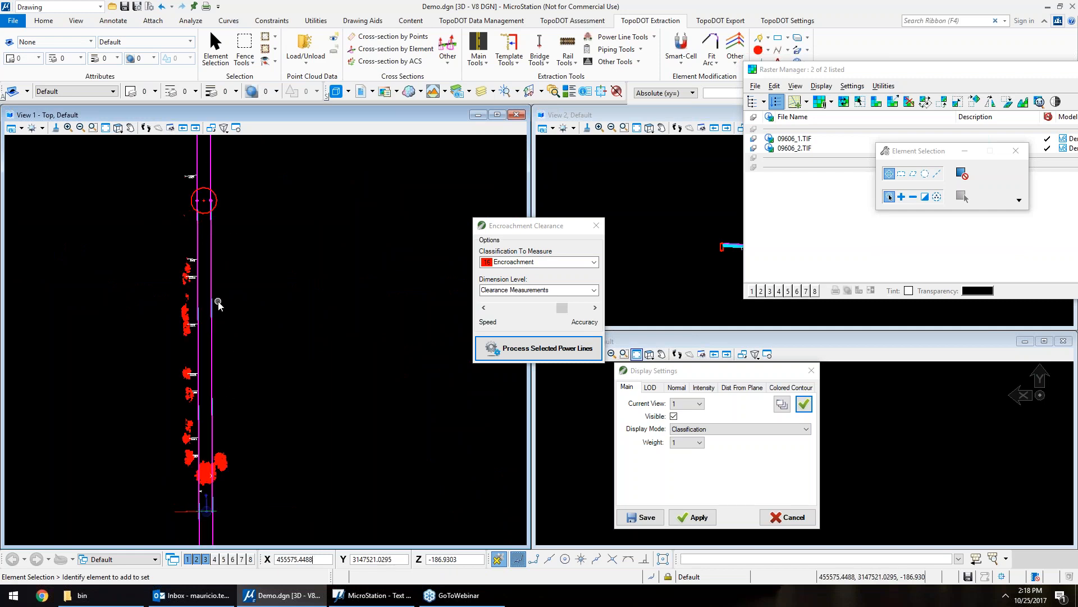
- Close the Raster Manager, Encroachment Clearance and Display Settings windows
drag(1027, 69, 752, 137)
click(888, 138)
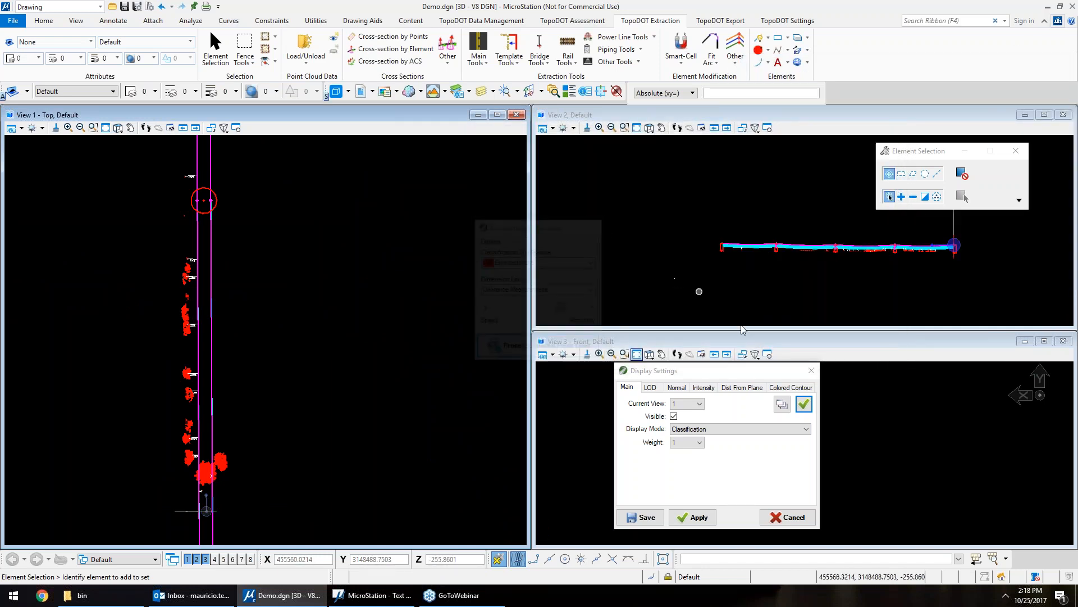
click(811, 370)
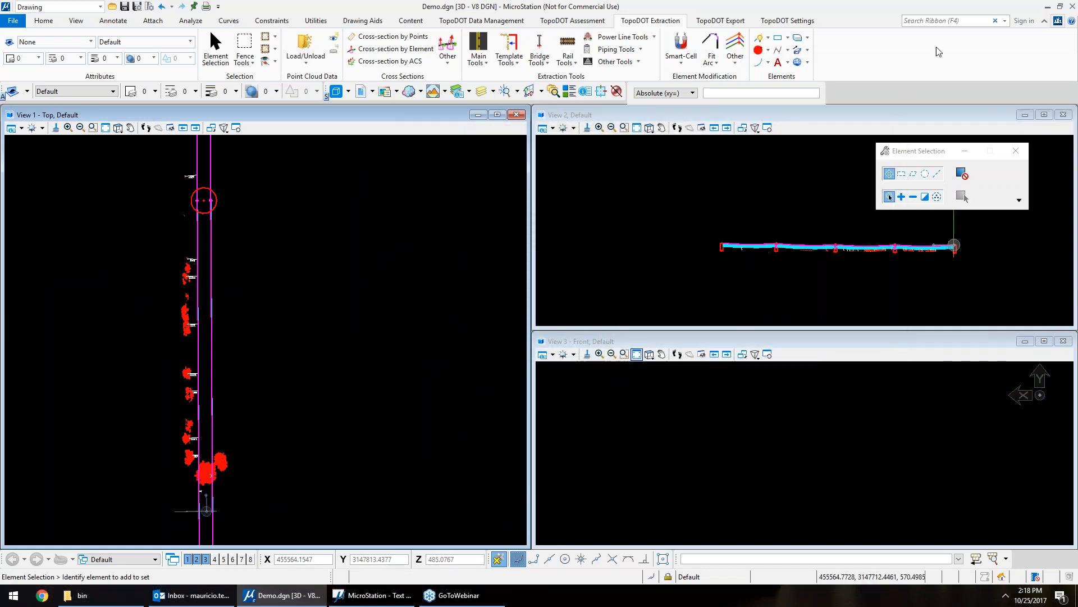
- Run Outline Point Clusters on the encroachment points with cell size 1.0, 3 points per cell, 3 cells per cluster and 2D segmenting
text(outl)
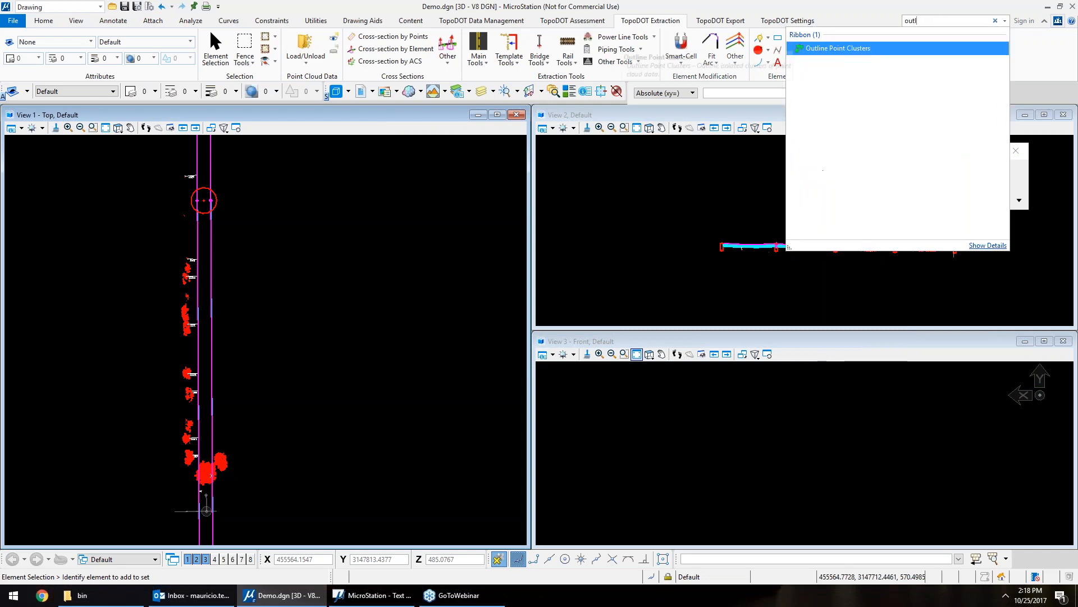
key(Return)
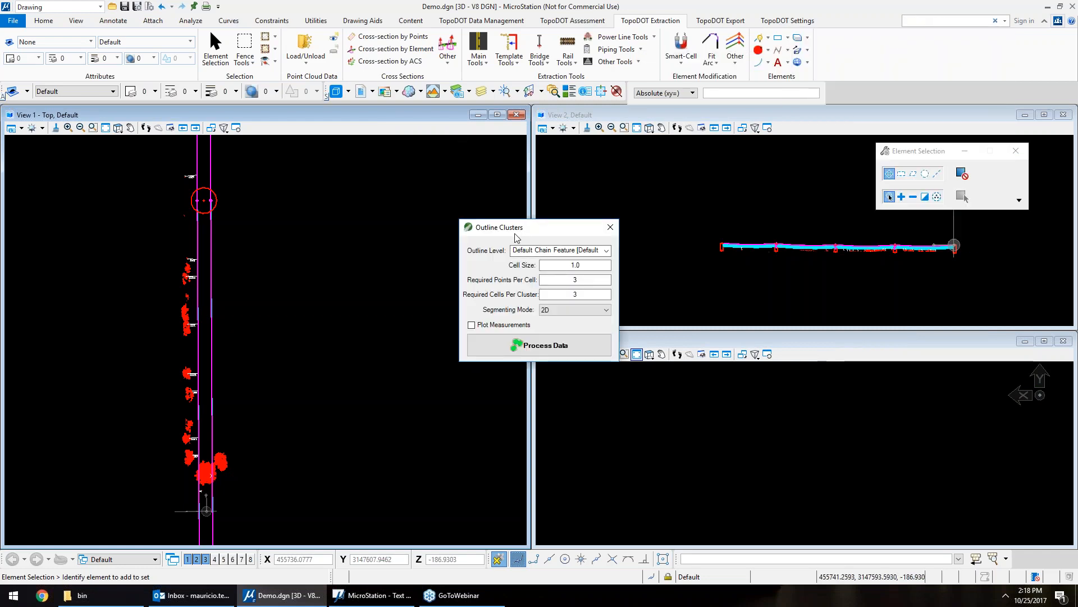
drag(519, 232, 503, 279)
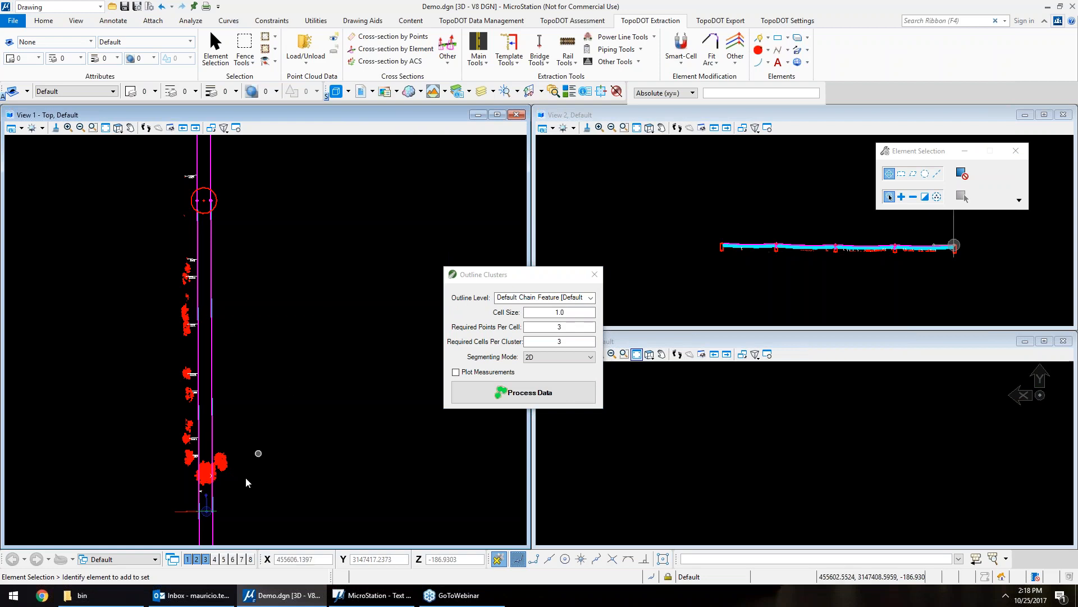
scroll(227, 474, up, 2)
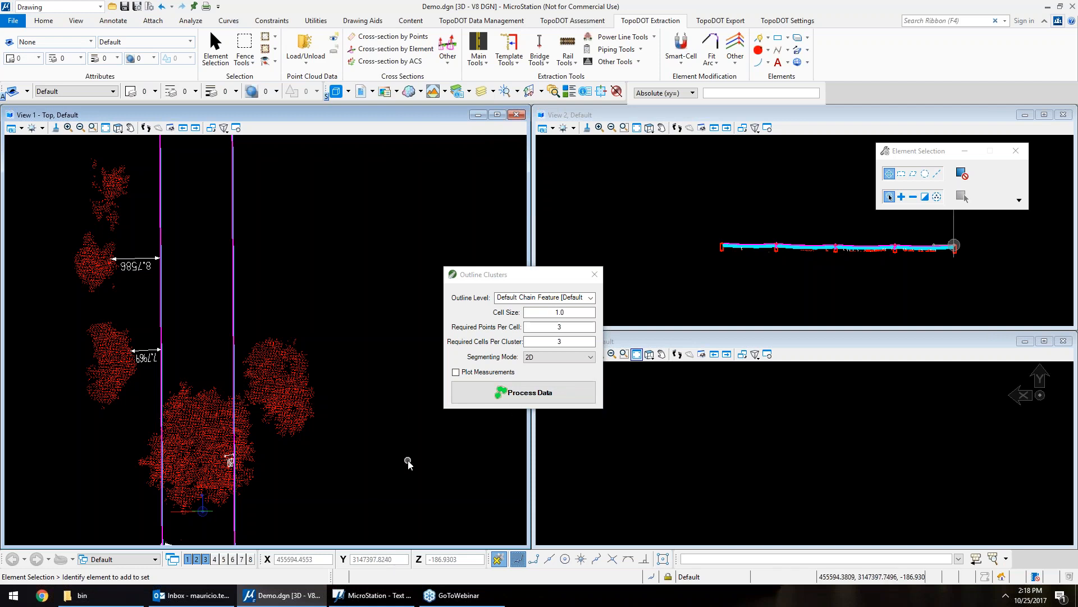
click(548, 405)
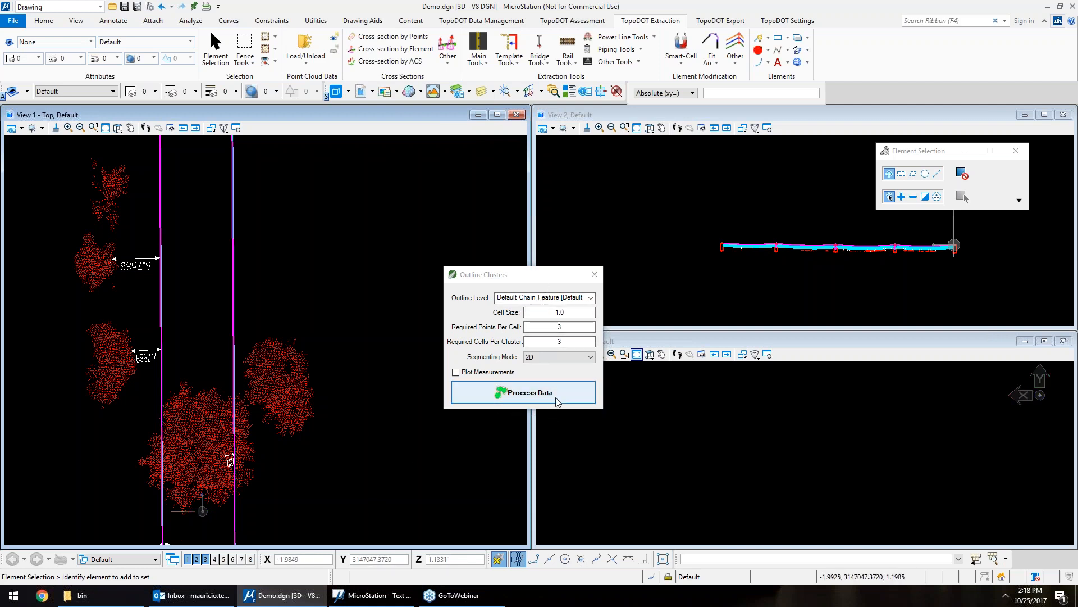
click(328, 462)
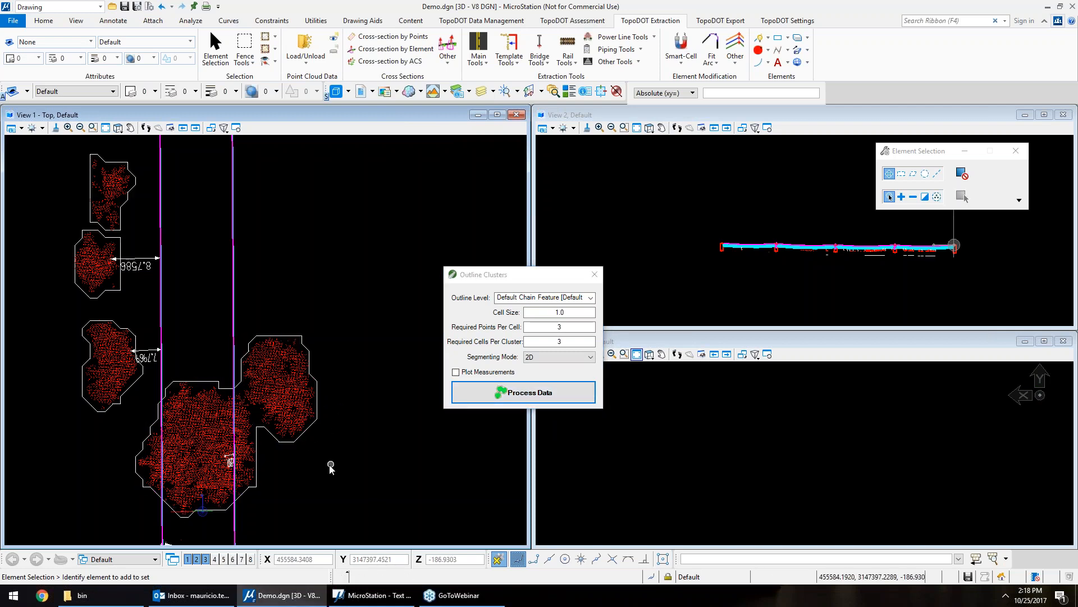
- Examine the cluster outlines around the encroaching vegetation along the whole power line corridor in View 1
scroll(328, 462, down, 2)
middle_drag(335, 188, 310, 164)
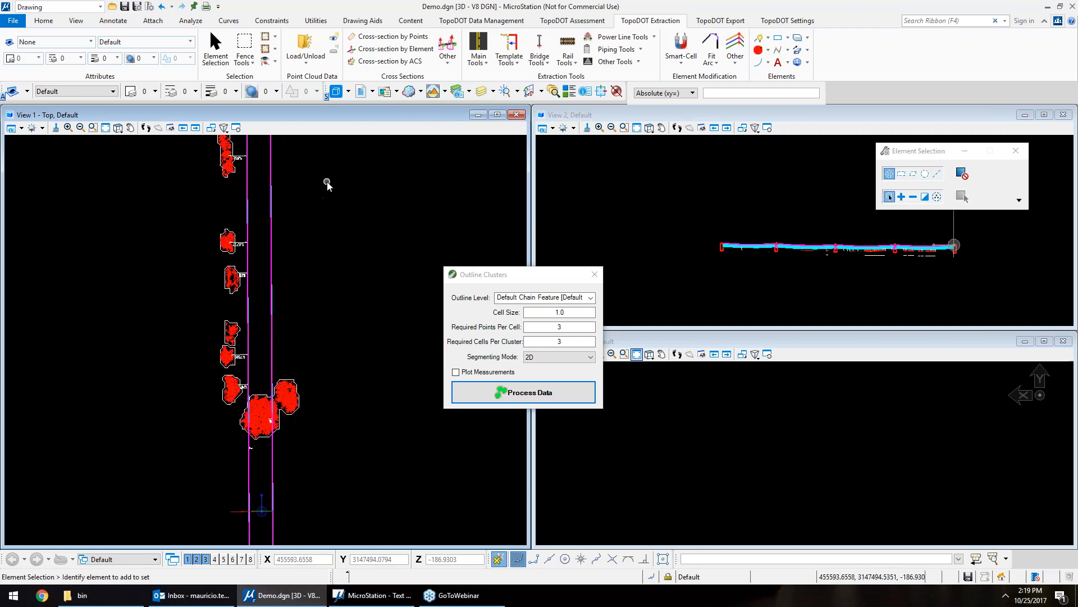
click(297, 402)
scroll(301, 398, up, 5)
click(346, 257)
middle_drag(313, 273, 301, 405)
scroll(296, 431, down, 5)
mouse_move(334, 256)
middle_down()
mouse_move(329, 390)
mouse_move(331, 242)
middle_up()
scroll(331, 239, down, 6)
scroll(314, 160, up, 3)
scroll(314, 159, up, 3)
middle_drag(325, 171, 312, 421)
mouse_move(323, 254)
middle_down()
mouse_move(306, 491)
mouse_move(296, 232)
middle_up()
middle_drag(320, 488, 322, 220)
scroll(222, 414, up, 3)
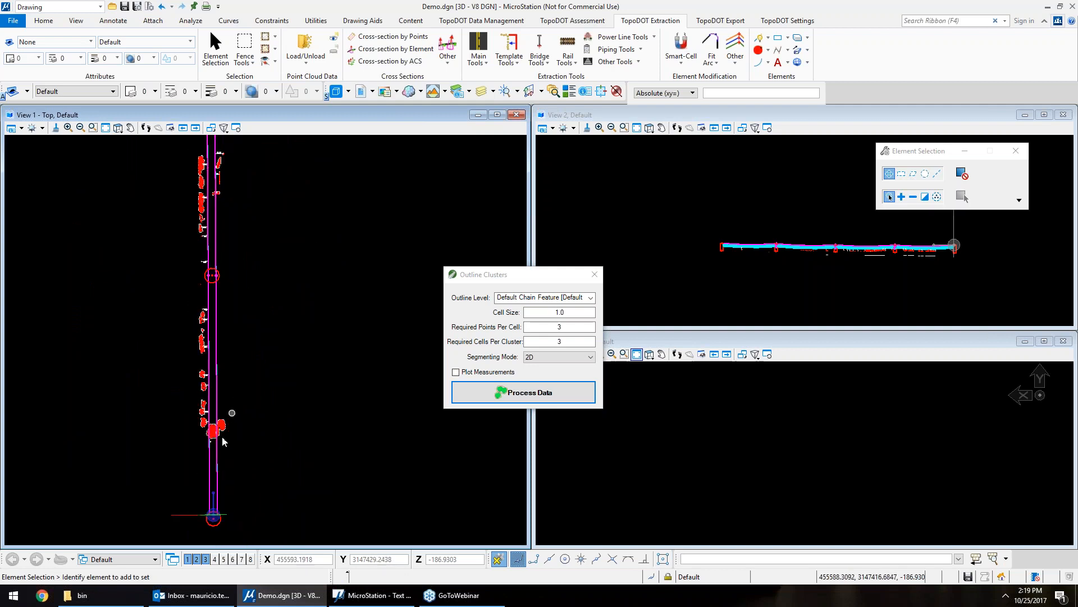
middle_drag(270, 323, 291, 344)
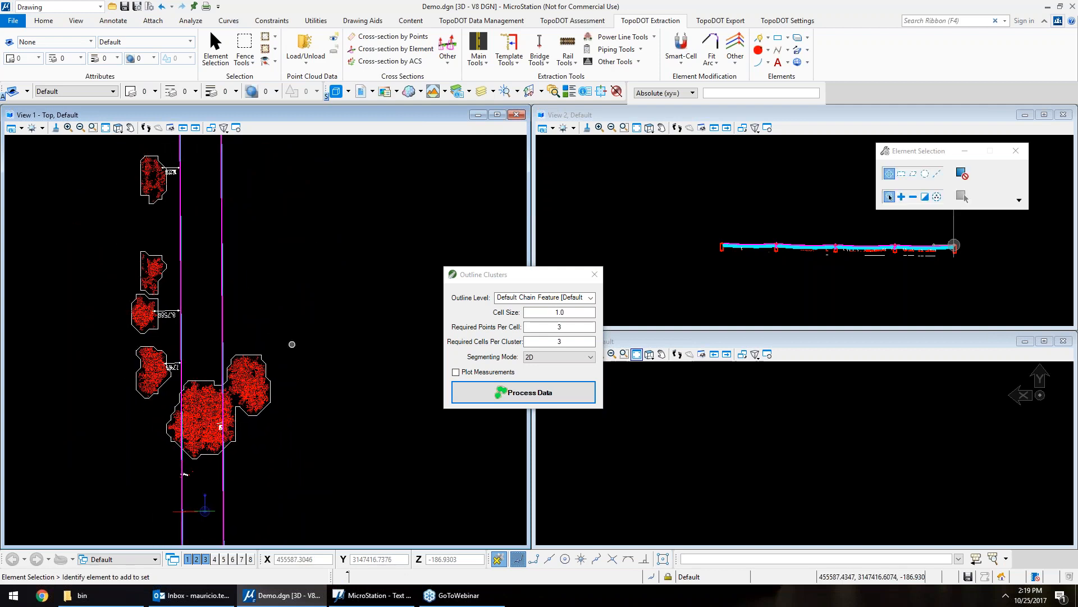
- Undo all changes made in the drawing and close Demo.dgn
click(954, 21)
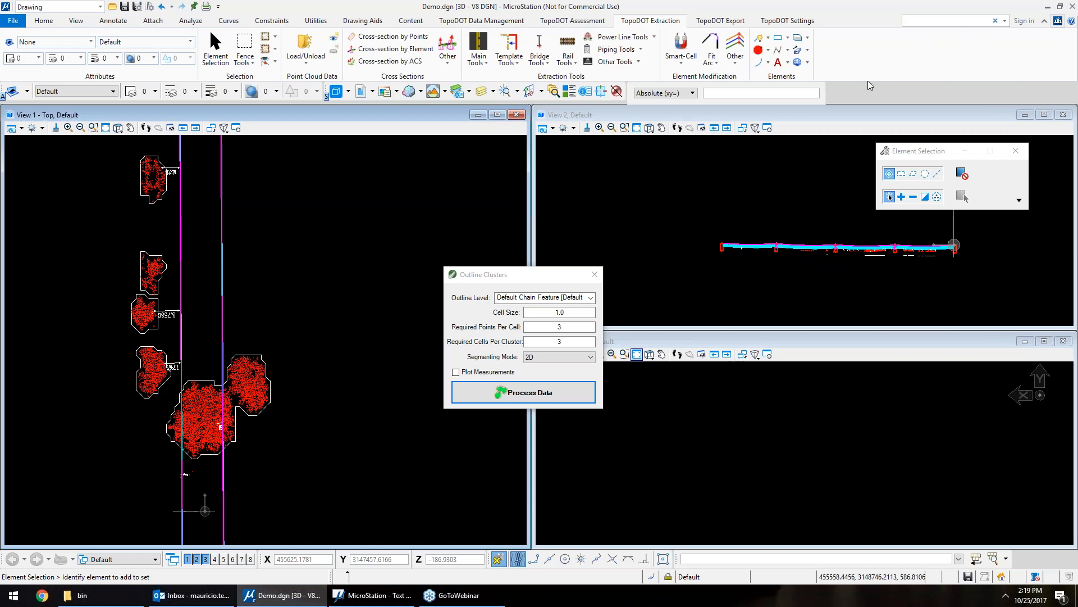
click(596, 275)
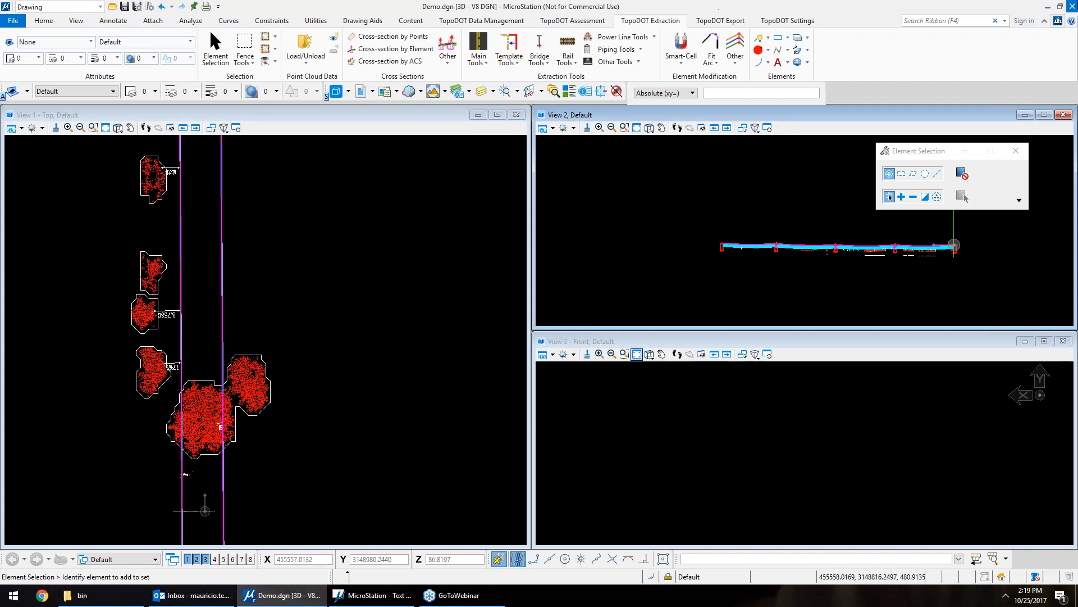
click(171, 7)
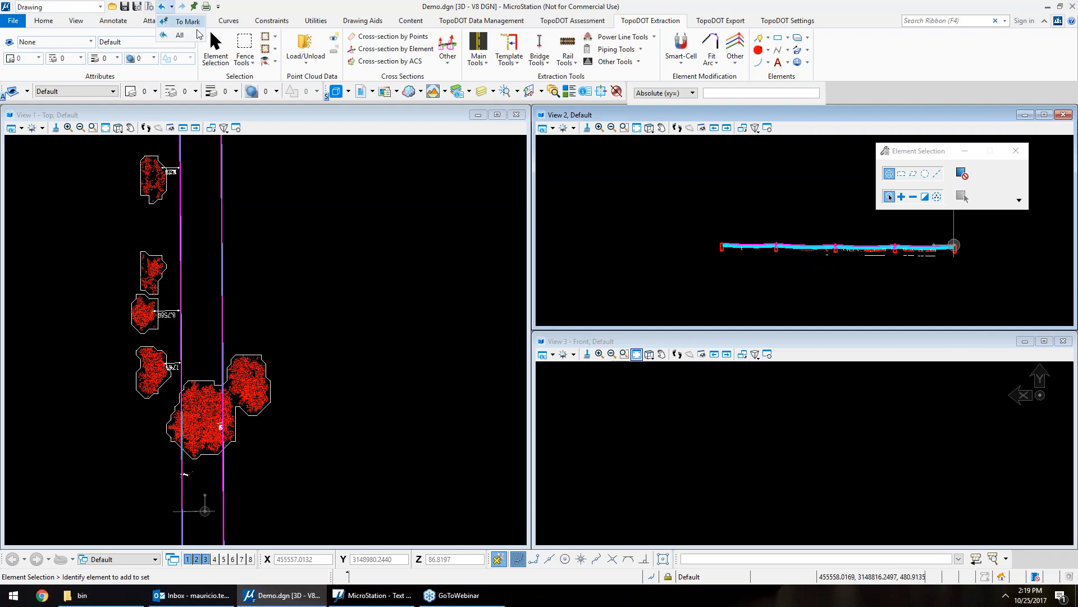
click(180, 33)
click(586, 245)
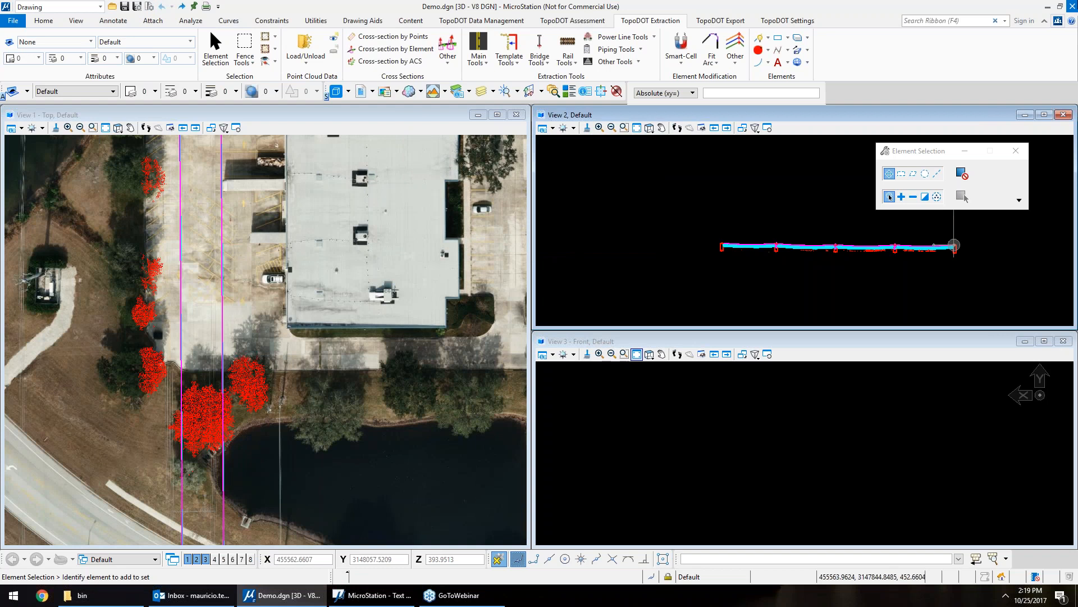
click(1072, 6)
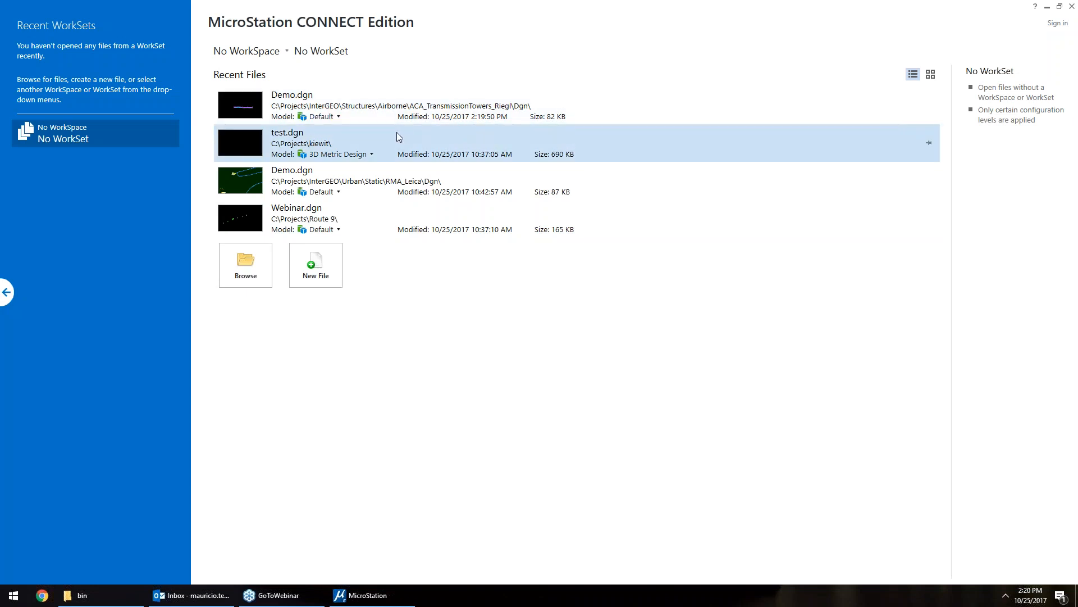
- Open the recent Demo.dgn from the InterGEO\Urban\Static\RMA_Leica project despite its missing WorkSet
click(387, 171)
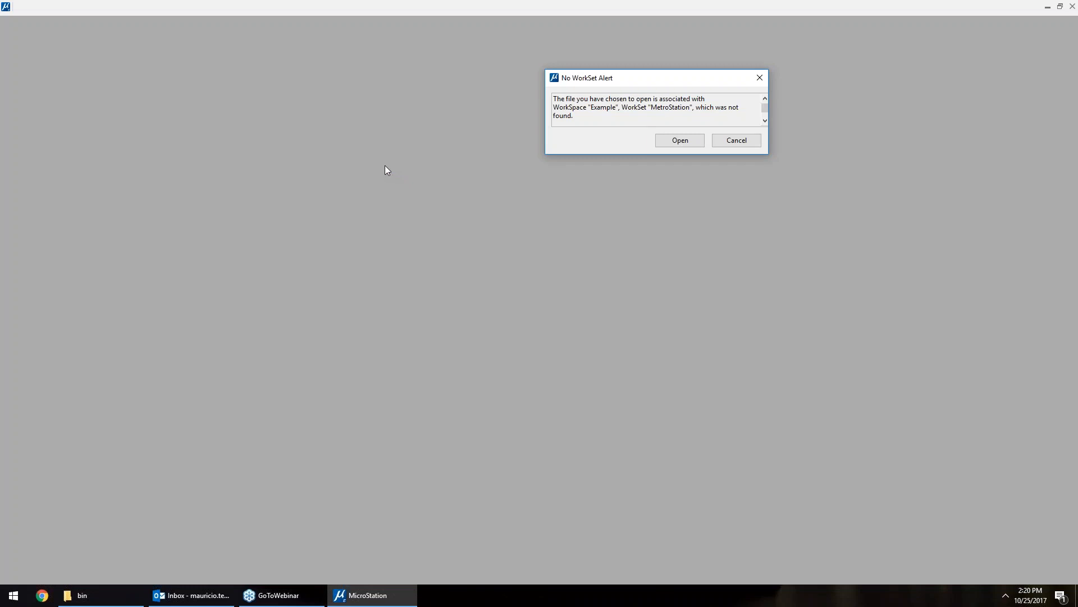
click(679, 140)
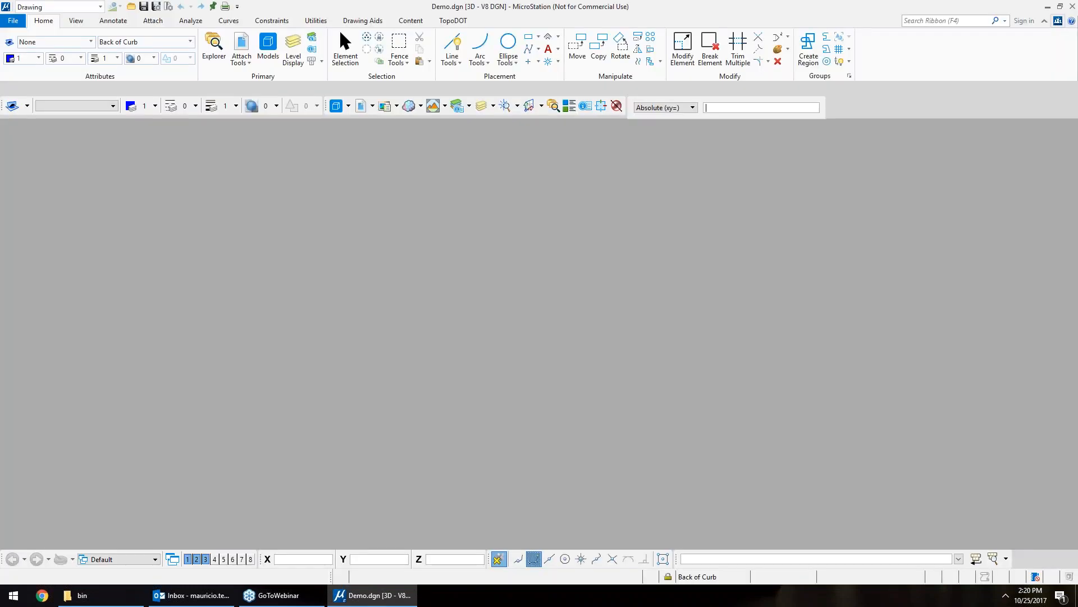
scroll(289, 348, down, 5)
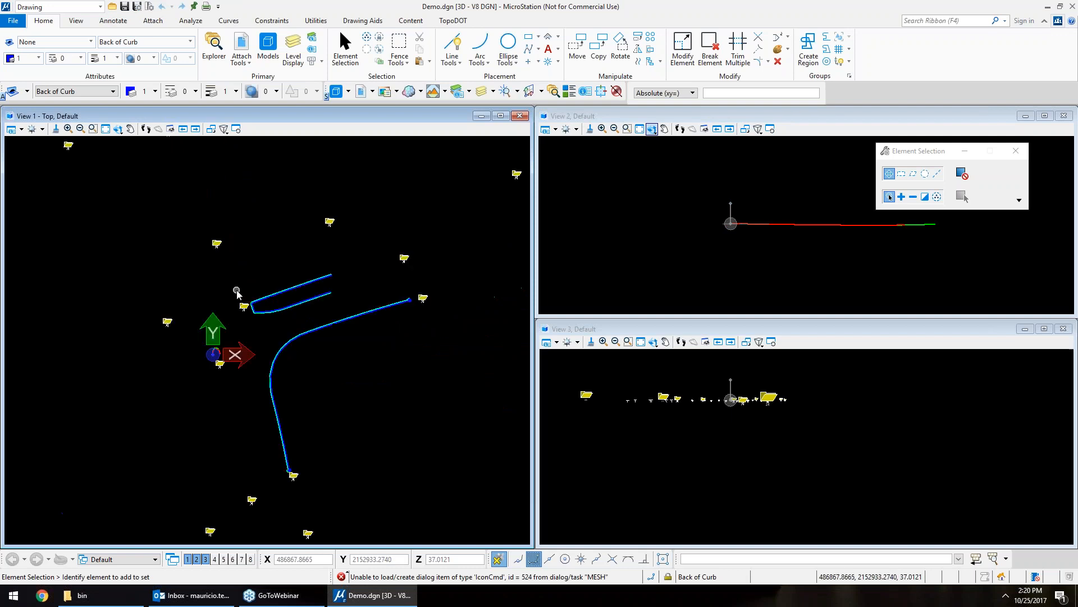
scroll(264, 330, up, 5)
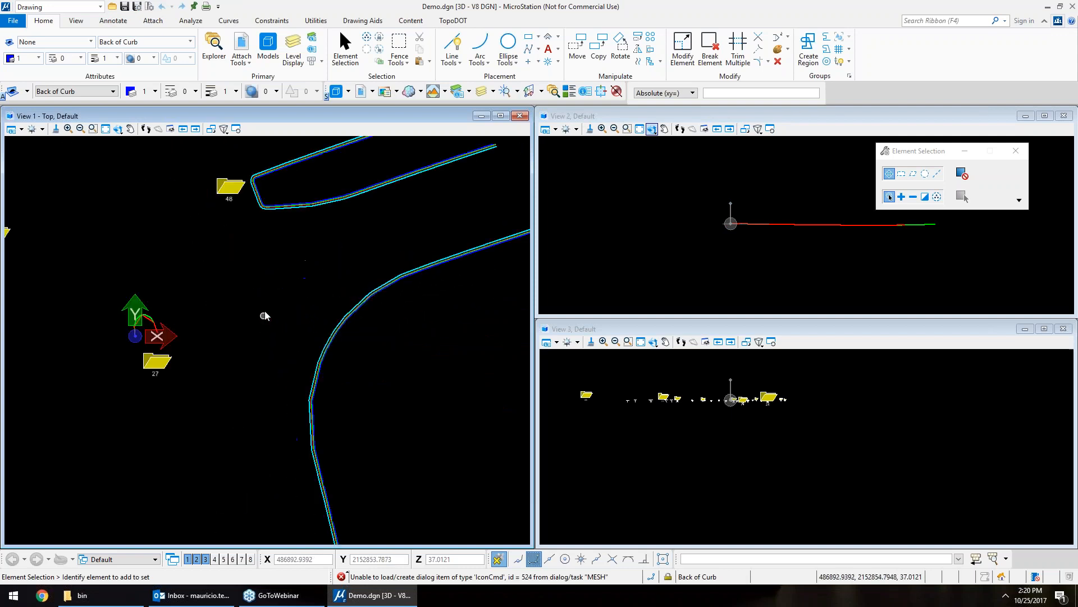
- Start TopoDOT in the opened drawing
click(452, 21)
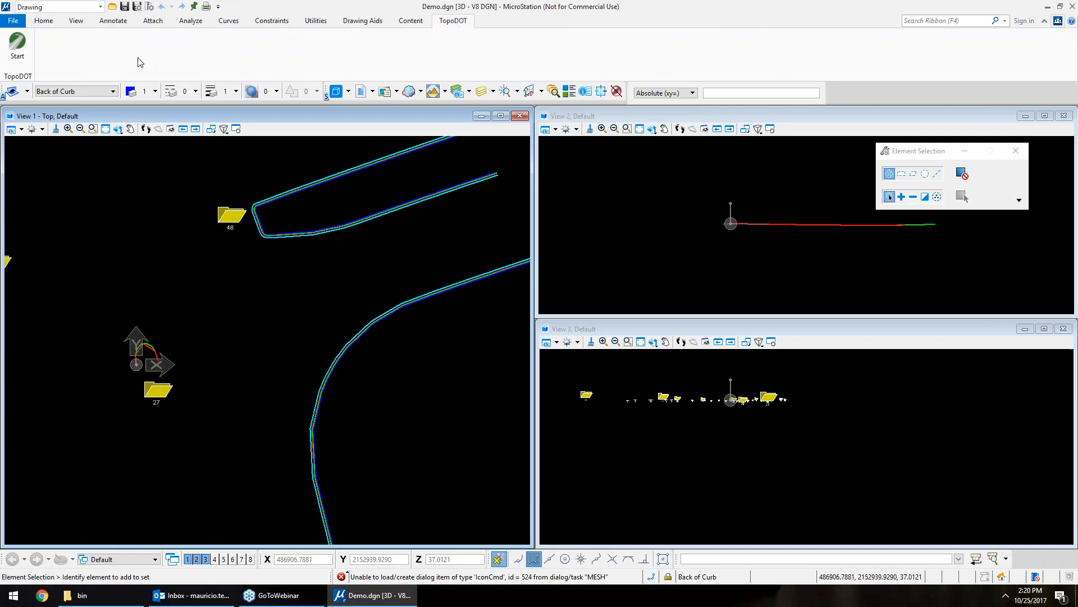
click(18, 46)
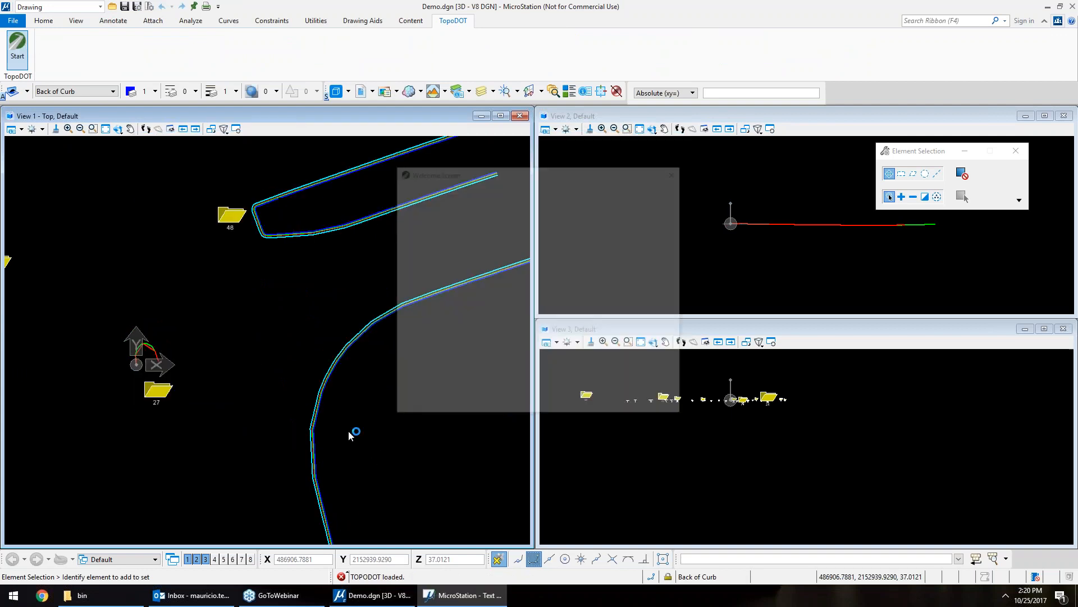
click(373, 440)
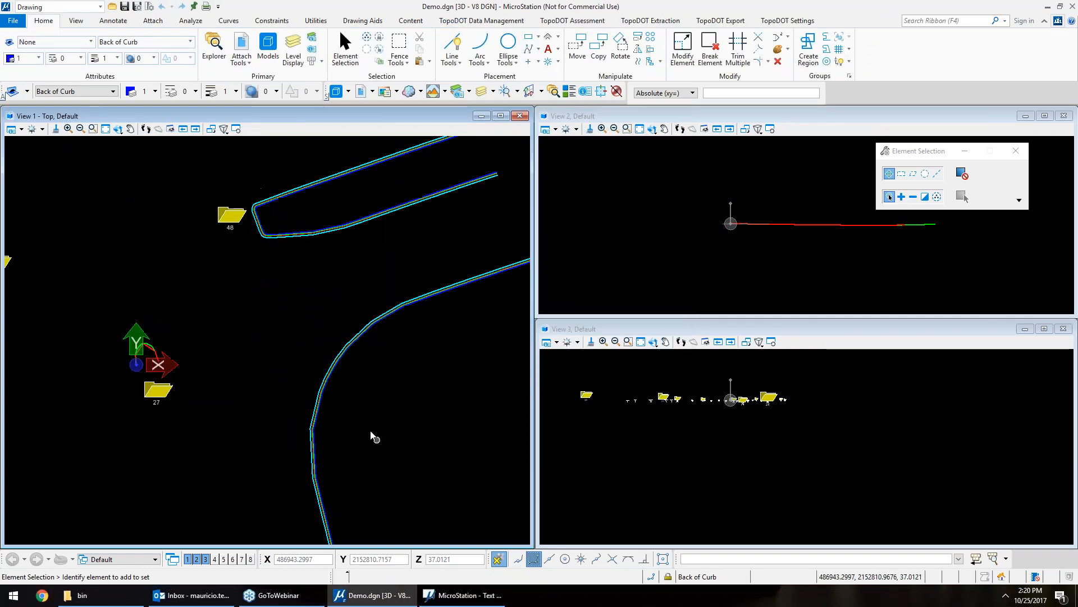
- Select the scan folder markers and curb lines around the intersection in View 1 and load their point cloud data
scroll(168, 245, down, 4)
drag(72, 157, 310, 303)
click(516, 20)
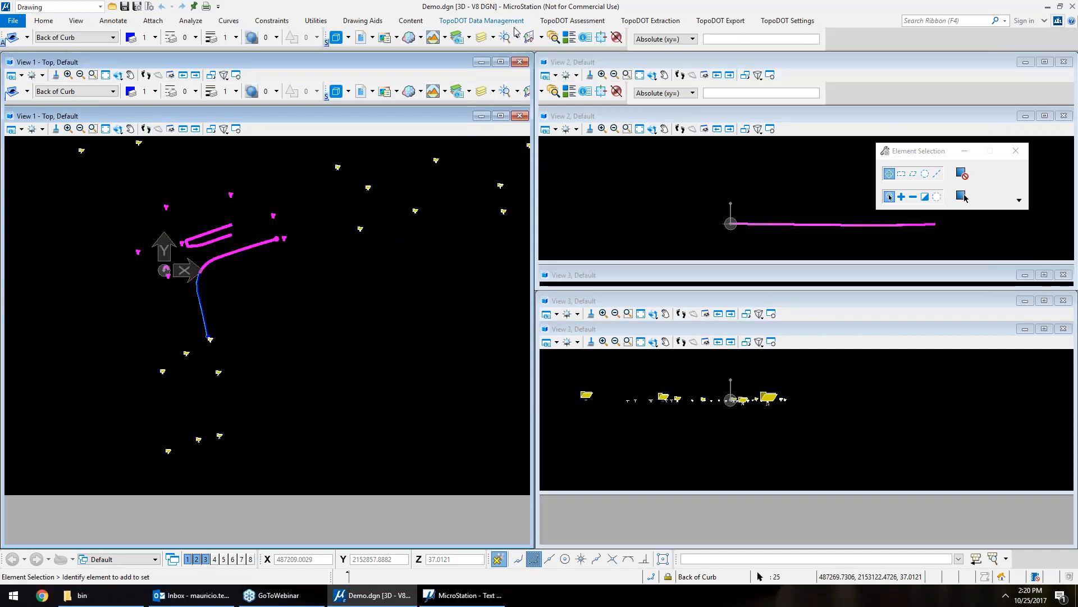
click(409, 59)
click(445, 90)
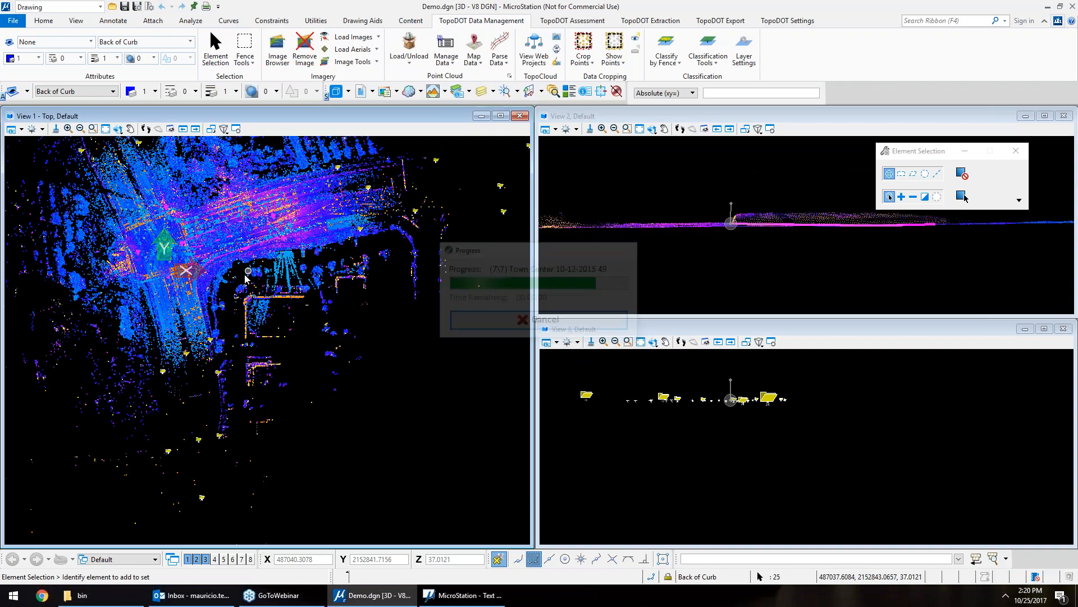
- Clear the selection and select the four parallel curb lines along the curve beside the turning lane in View 1
click(217, 293)
scroll(200, 276, up, 6)
middle_drag(238, 189, 260, 274)
scroll(276, 203, down, 6)
scroll(242, 307, up, 5)
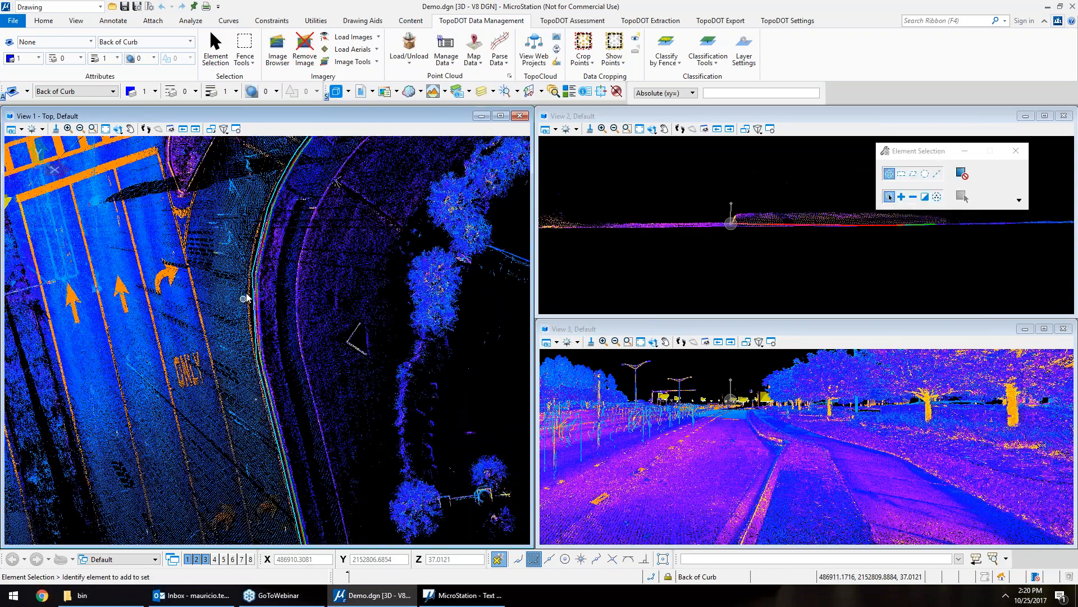
scroll(318, 283, down, 1)
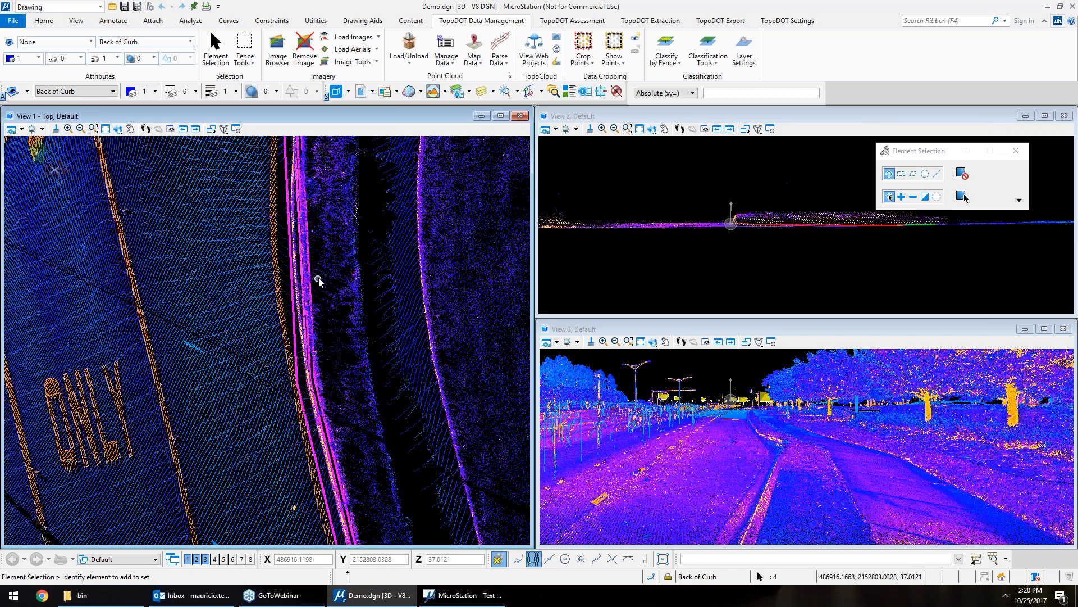
middle_drag(308, 279, 346, 200)
middle_drag(250, 454, 260, 344)
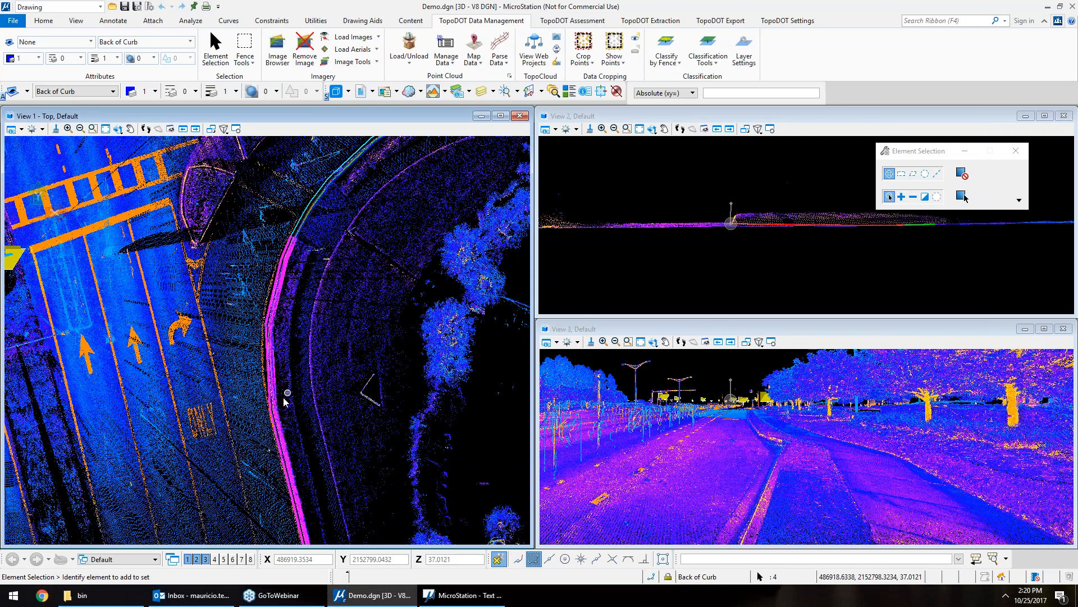
scroll(266, 383, up, 3)
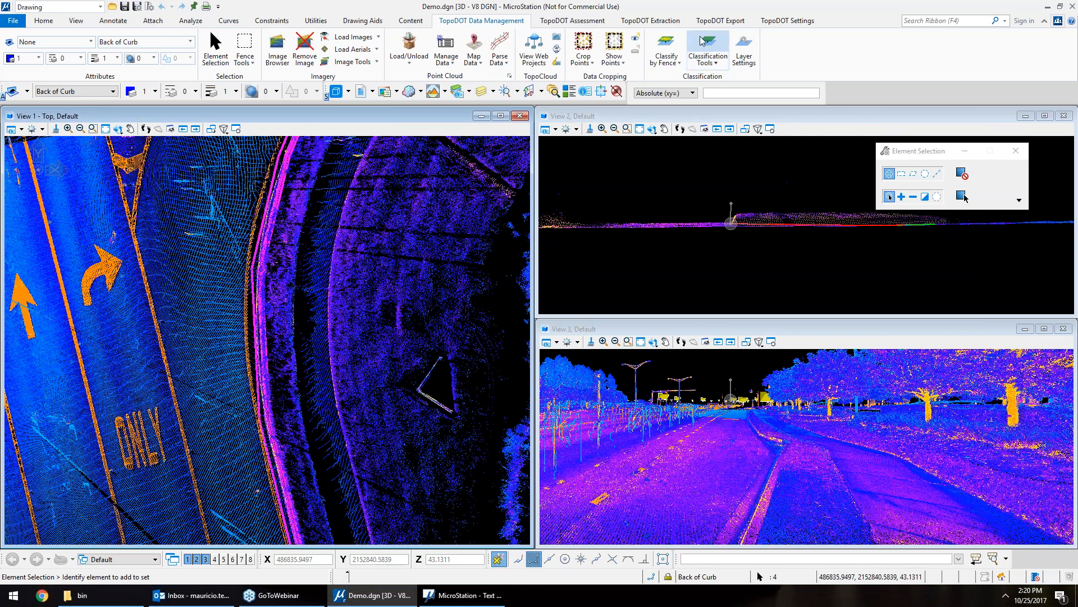
- Start Smart B-Spline Portion Of Selected Lines on the four curb lines and remove the point cloud from the views
click(666, 26)
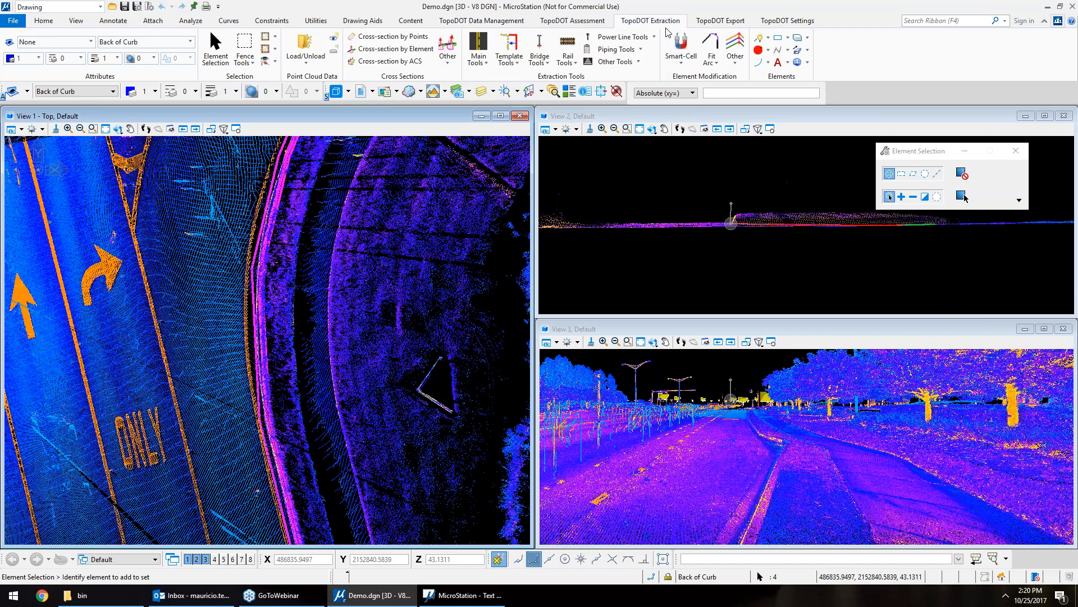
click(260, 311)
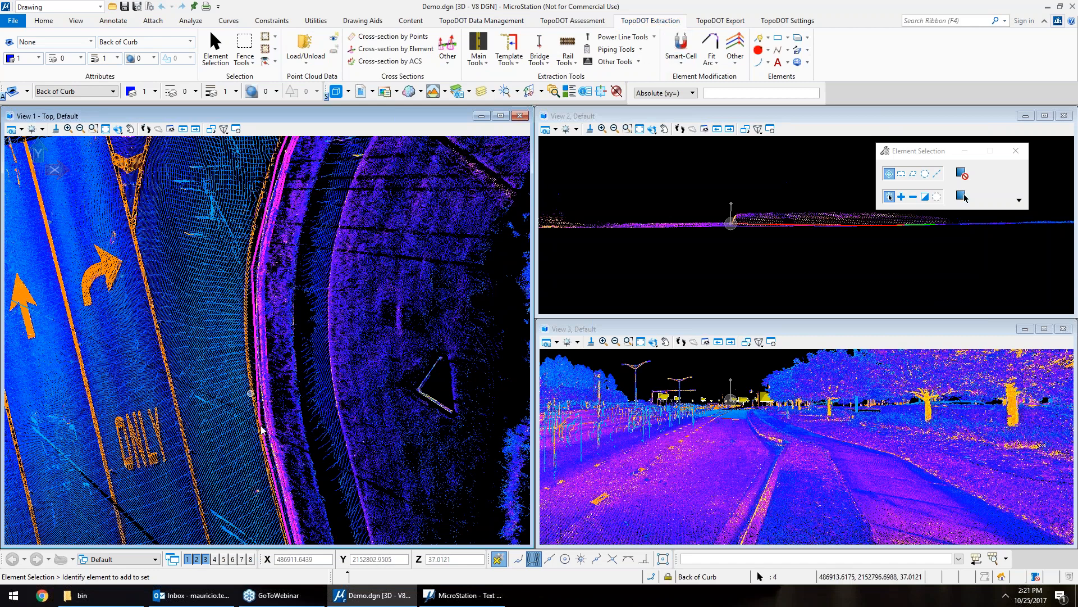
click(789, 51)
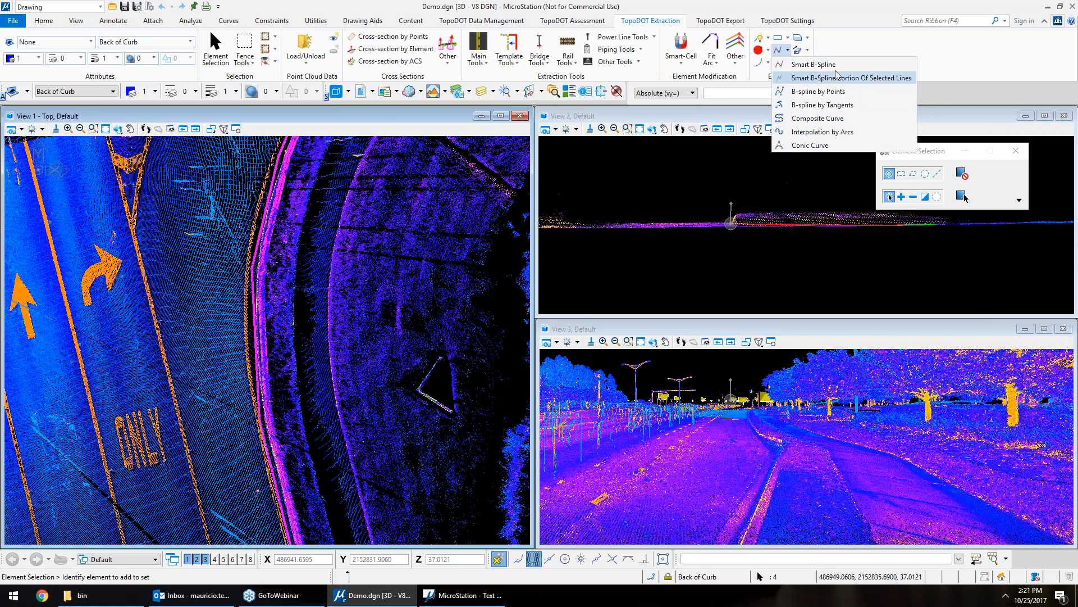
click(887, 78)
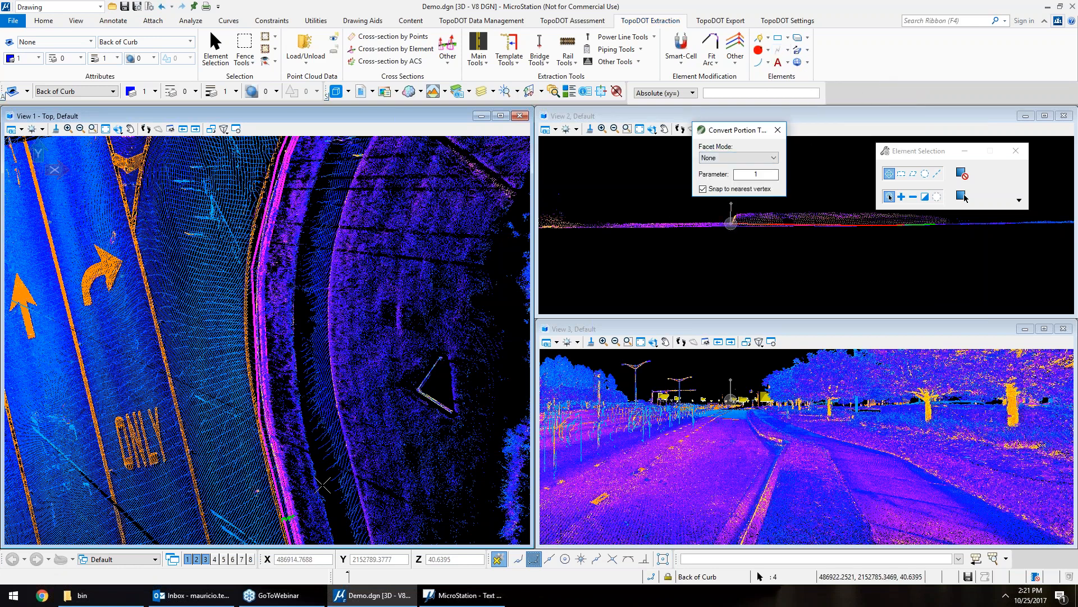
scroll(264, 419, up, 2)
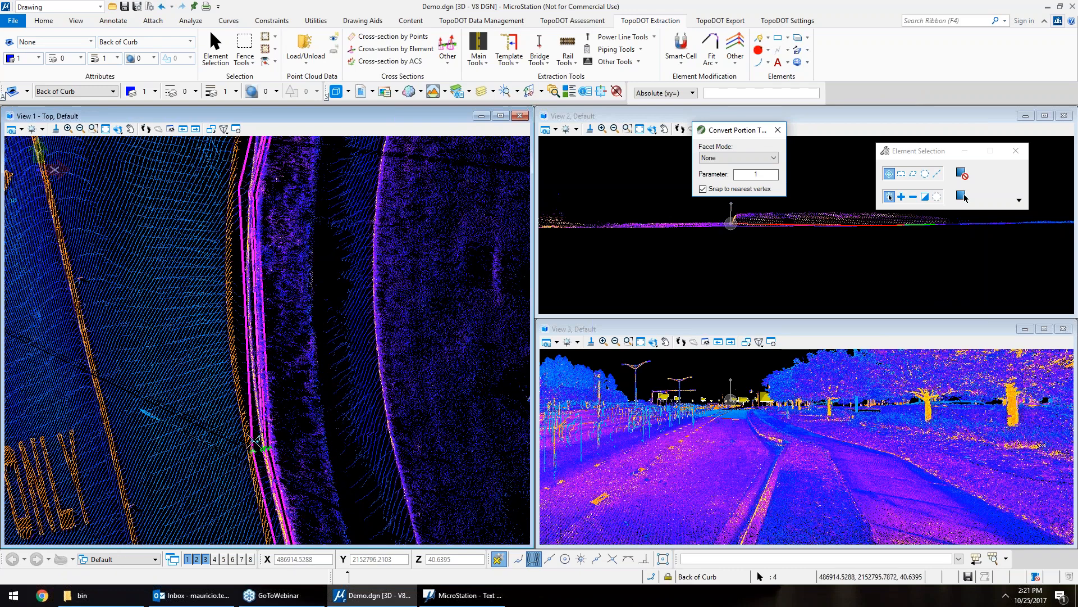
scroll(255, 442, down, 3)
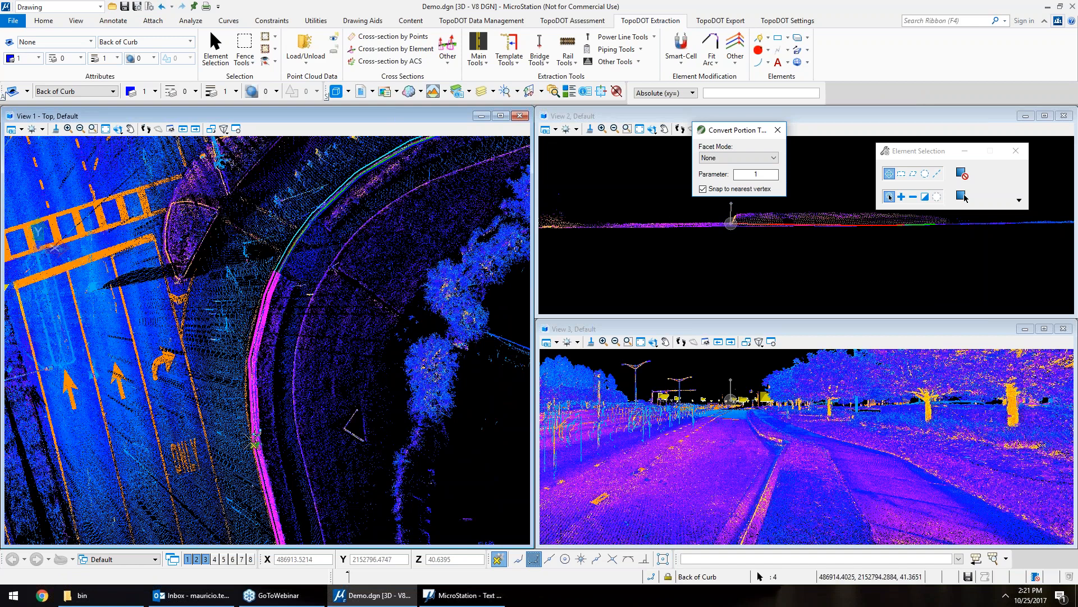
scroll(251, 442, up, 2)
click(336, 52)
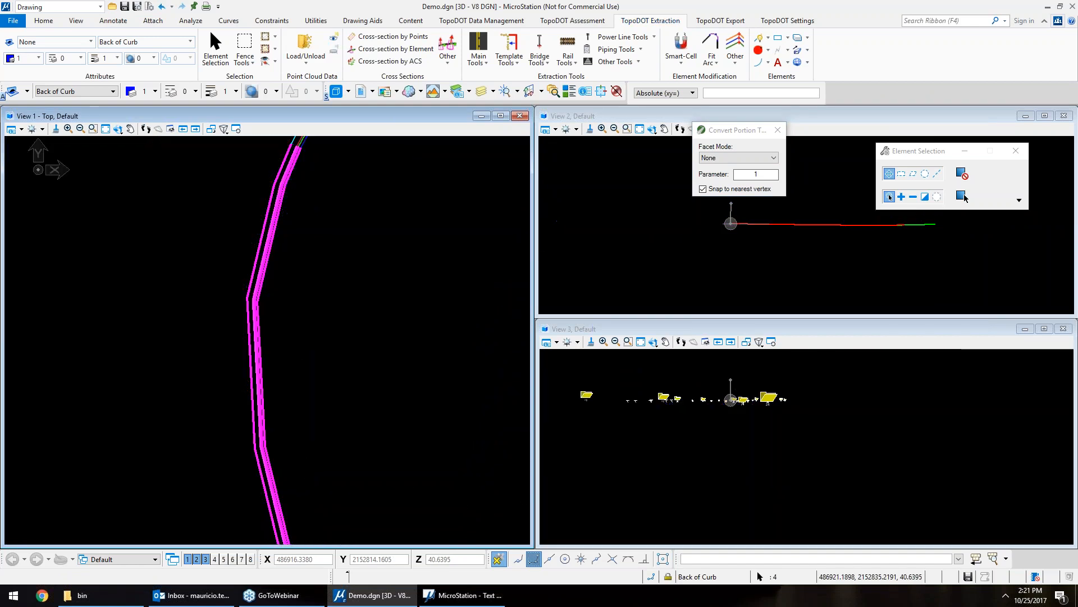
- Convert the curved portion of the four curb lines to a B-spline with Facet Mode None, snapping to the nearest vertices
scroll(261, 454, up, 5)
scroll(254, 462, down, 5)
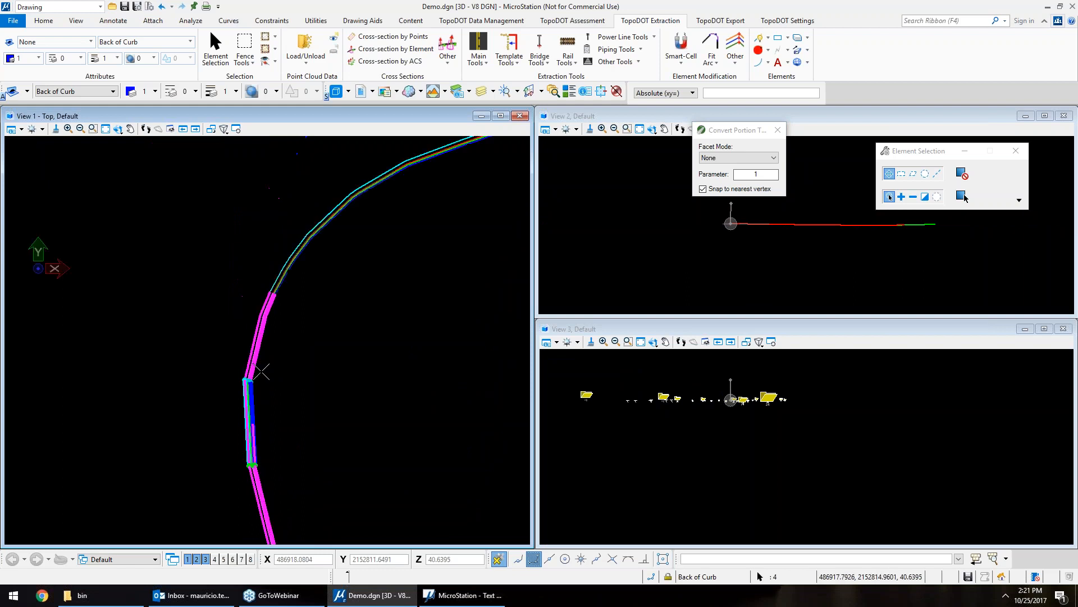
scroll(274, 293, up, 3)
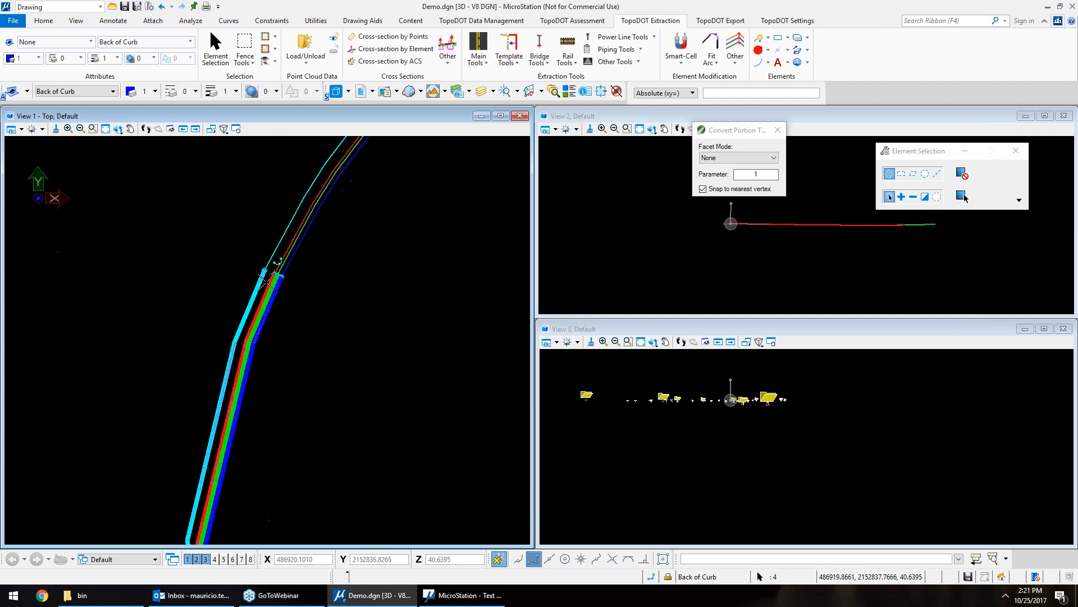
scroll(269, 281, down, 3)
scroll(269, 281, up, 2)
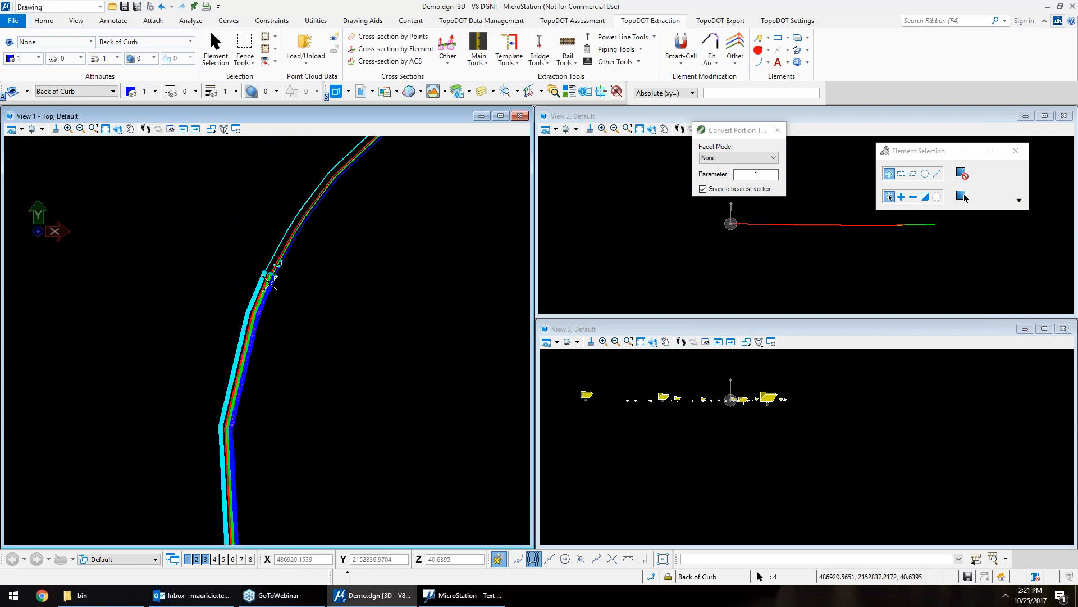
click(272, 279)
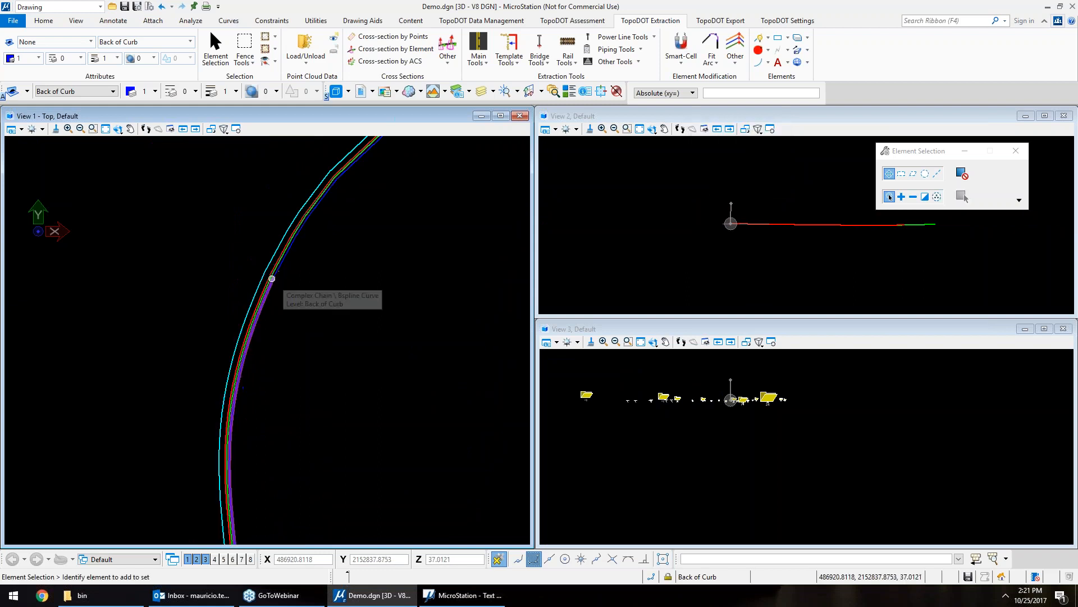
- Check the smoothed curb lines individually along the curve and undo the B-spline conversion
scroll(247, 271, down, 2)
scroll(231, 425, up, 3)
click(243, 420)
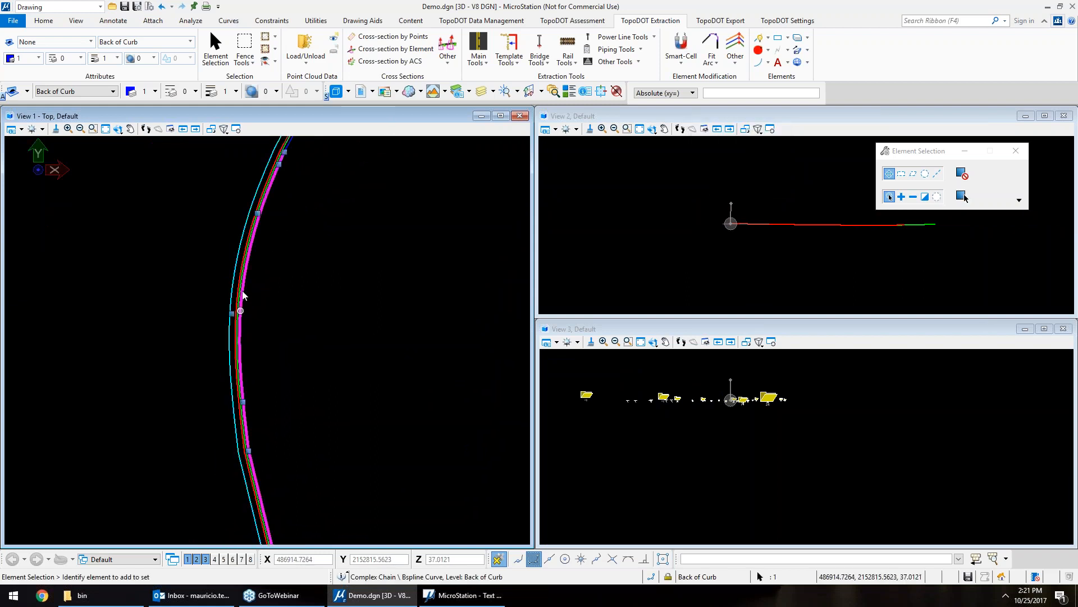
click(258, 327)
scroll(258, 327, down, 1)
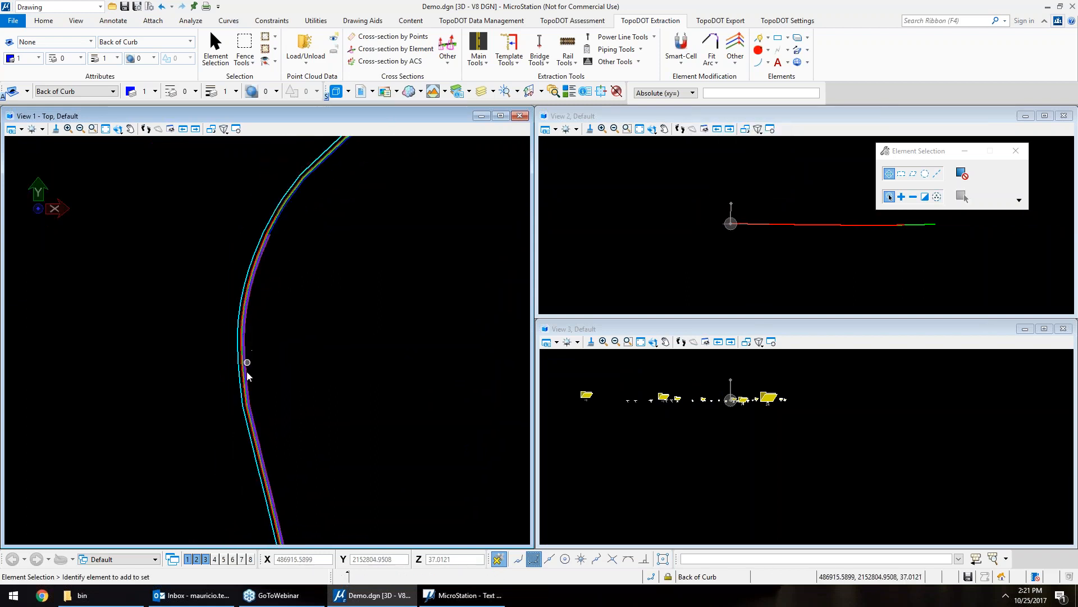
click(256, 425)
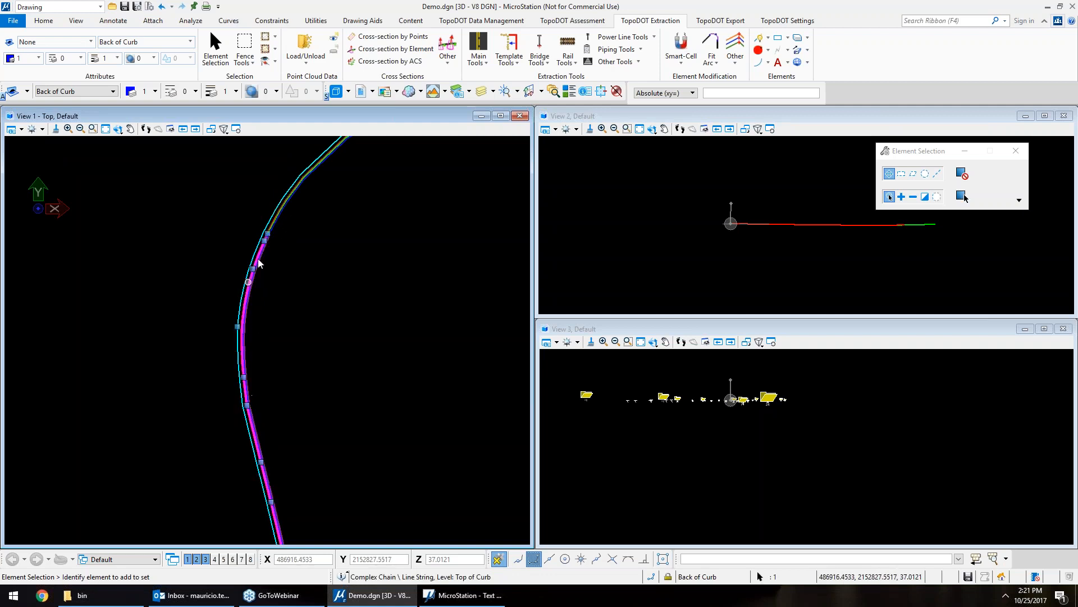
scroll(253, 315, down, 3)
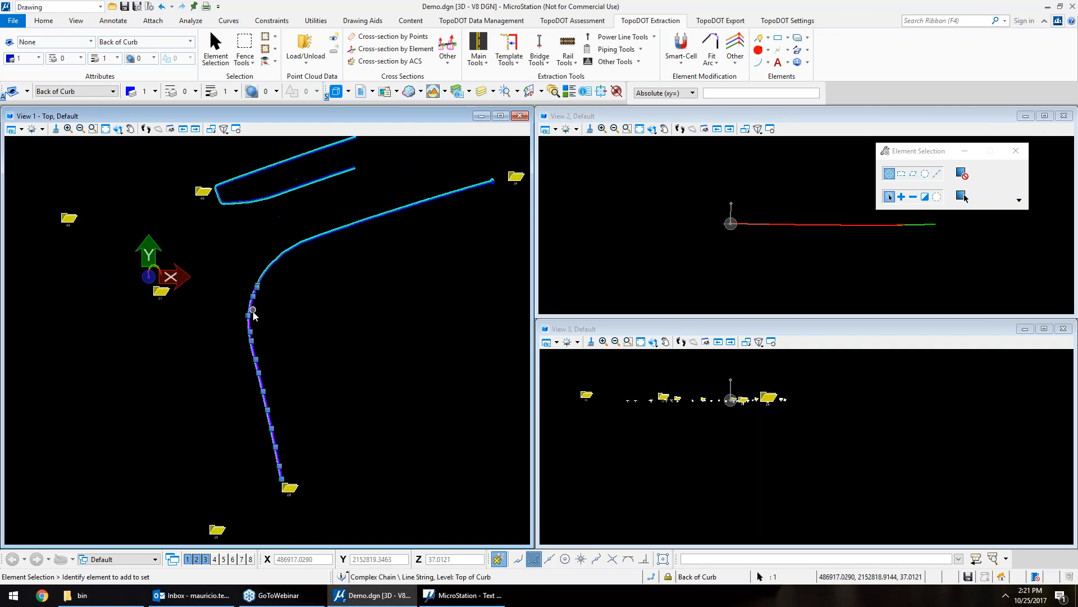
click(291, 368)
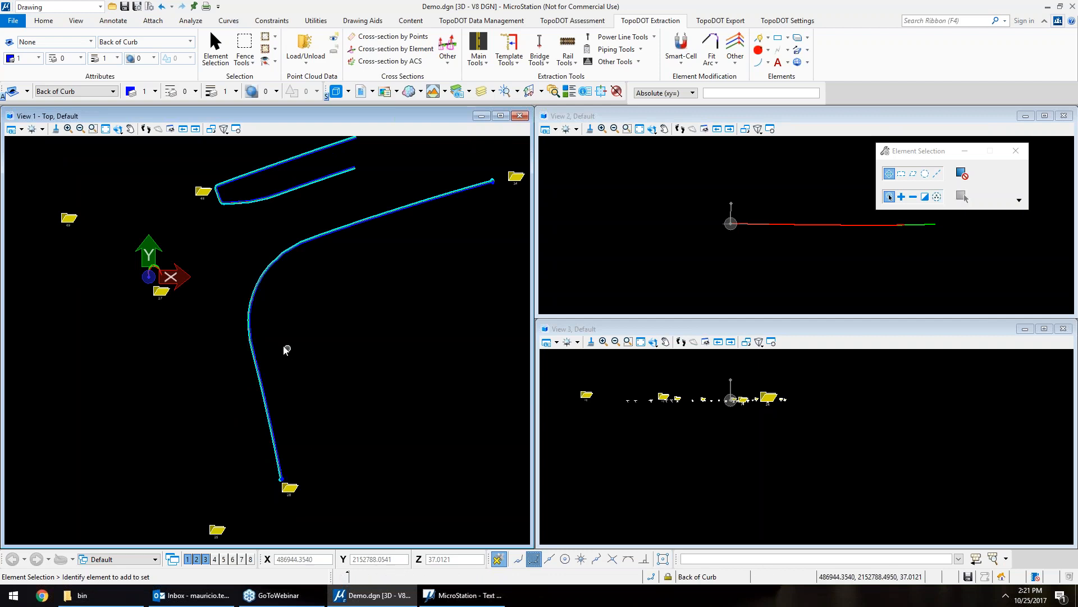
scroll(264, 323, up, 3)
click(260, 315)
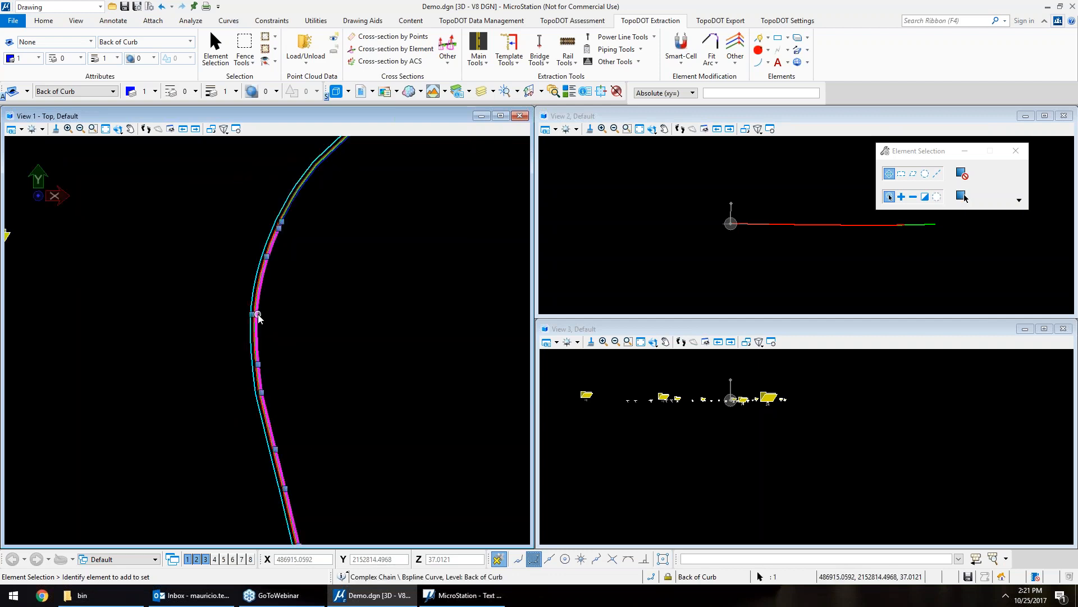
key(ctrl+z)
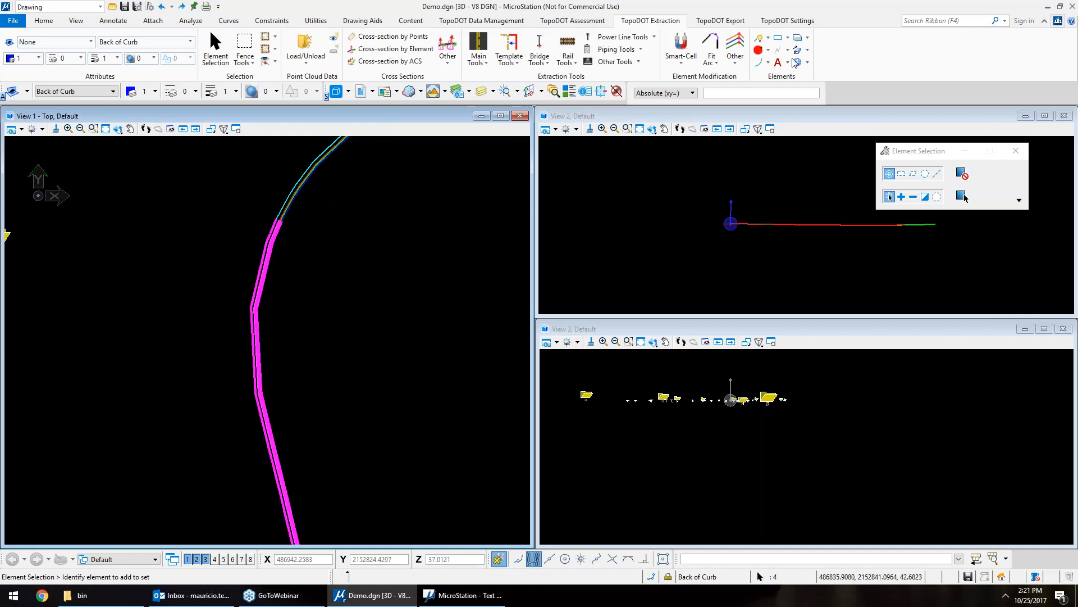
- Try smoothing the bend of the four selected curb lines into a B-spline with Facet Mode Segment Count, Parameter 10, and undo the conversion
click(778, 50)
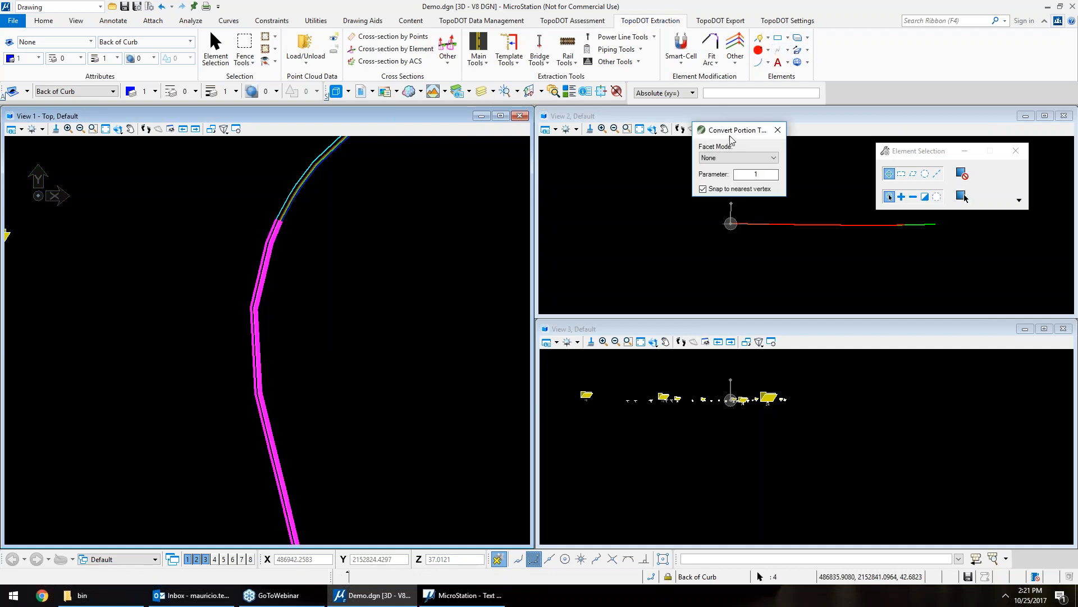
drag(725, 131, 346, 218)
click(373, 244)
click(372, 225)
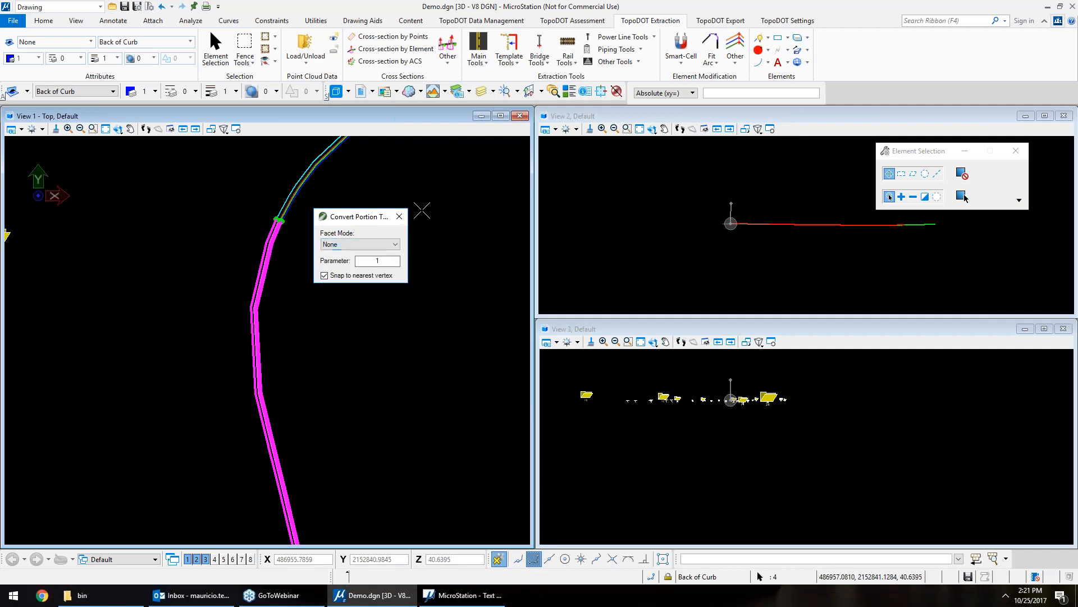
drag(383, 216, 472, 201)
click(450, 230)
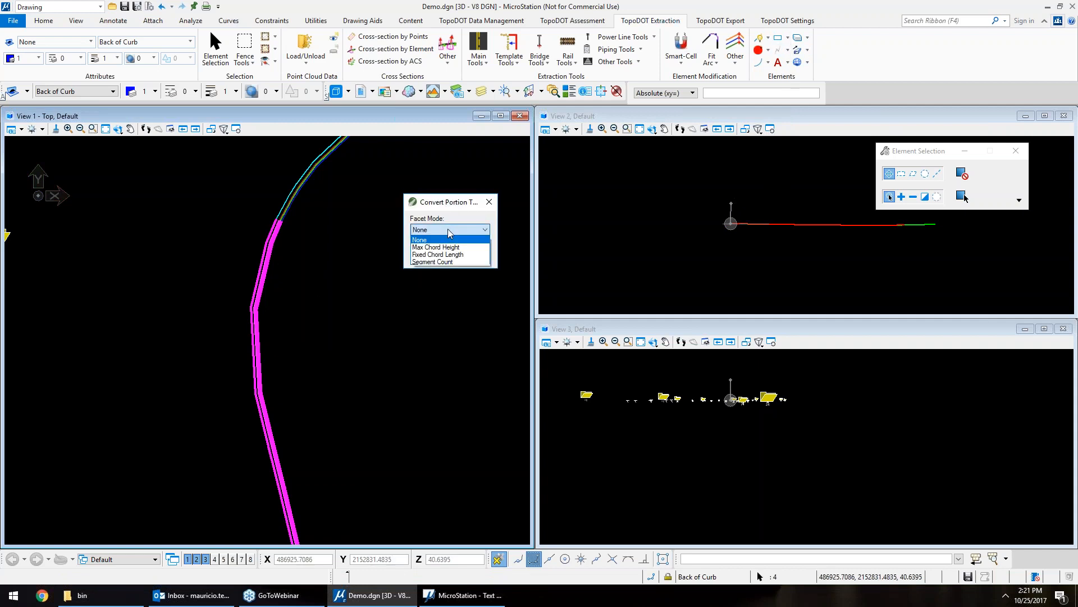
click(464, 263)
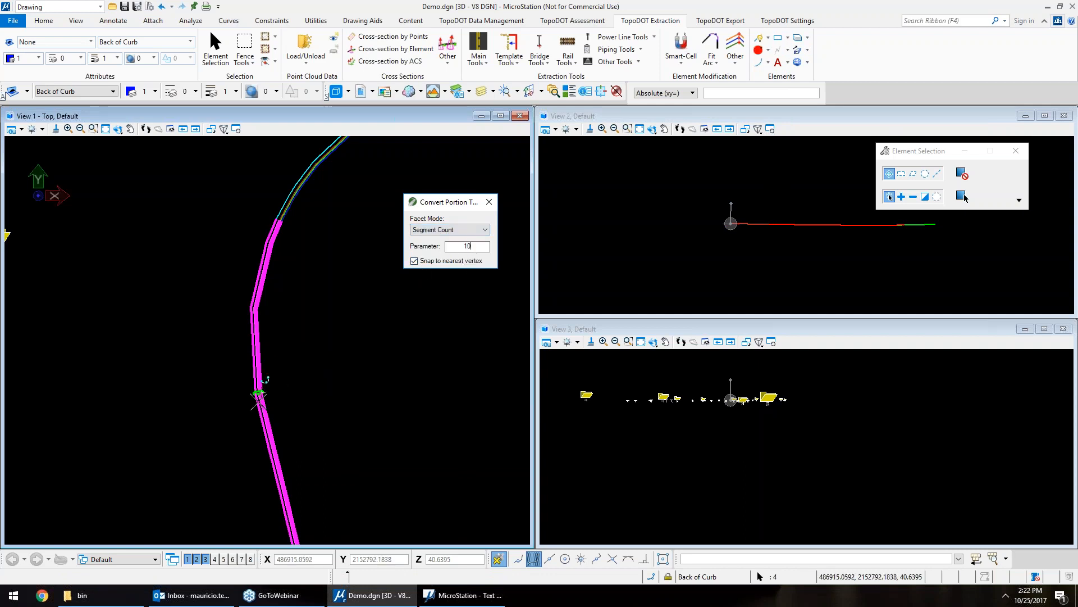
click(272, 449)
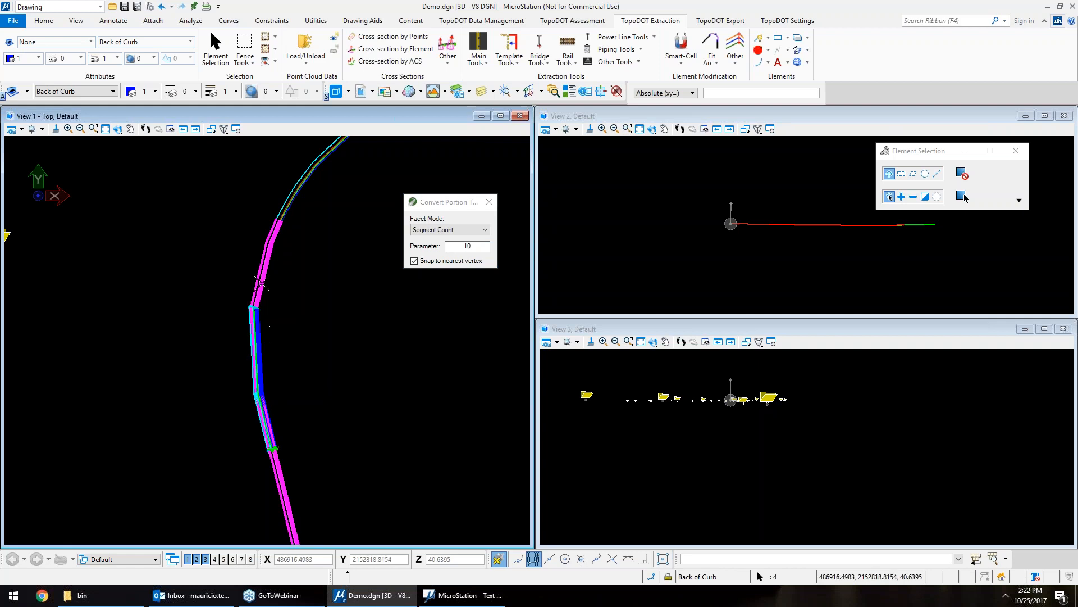
click(281, 223)
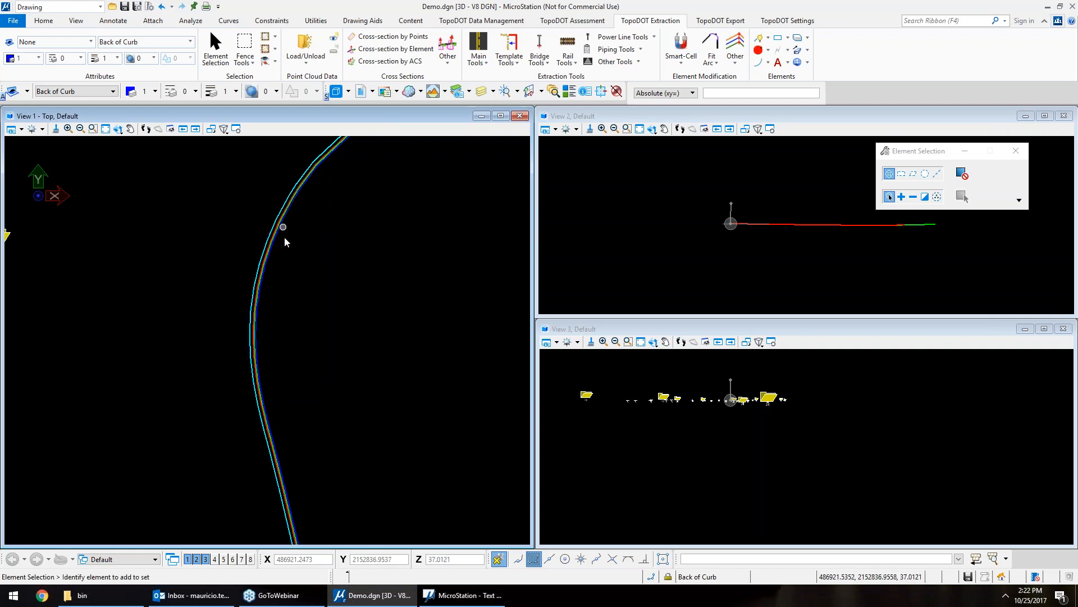
click(301, 371)
click(256, 334)
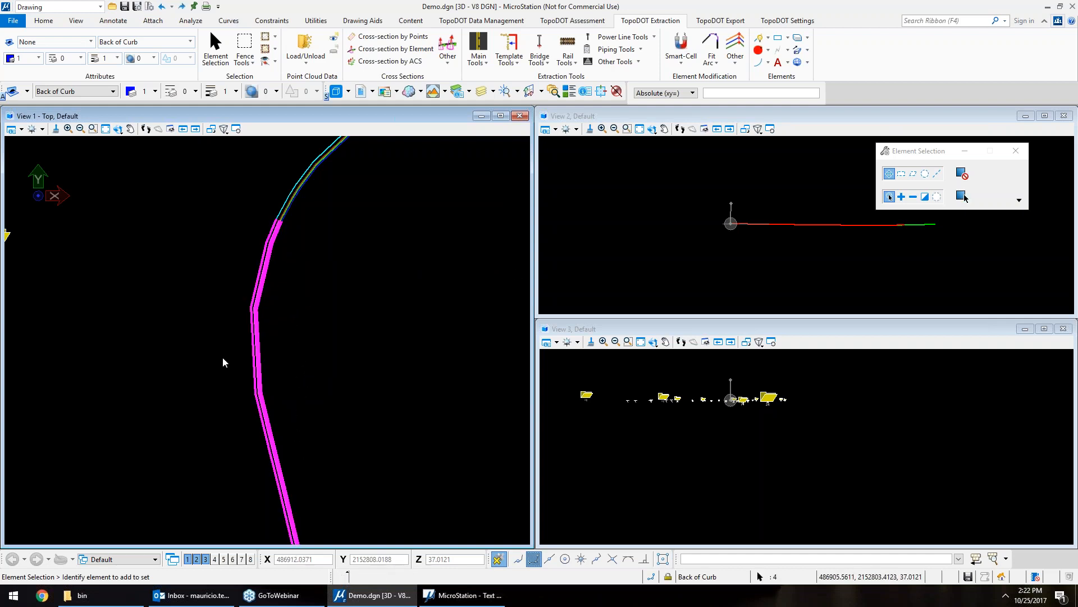
- Convert the same bend of the four curb lines to a B-spline with Facet Mode Max Chord Height, snapping to the nearest vertices
click(778, 50)
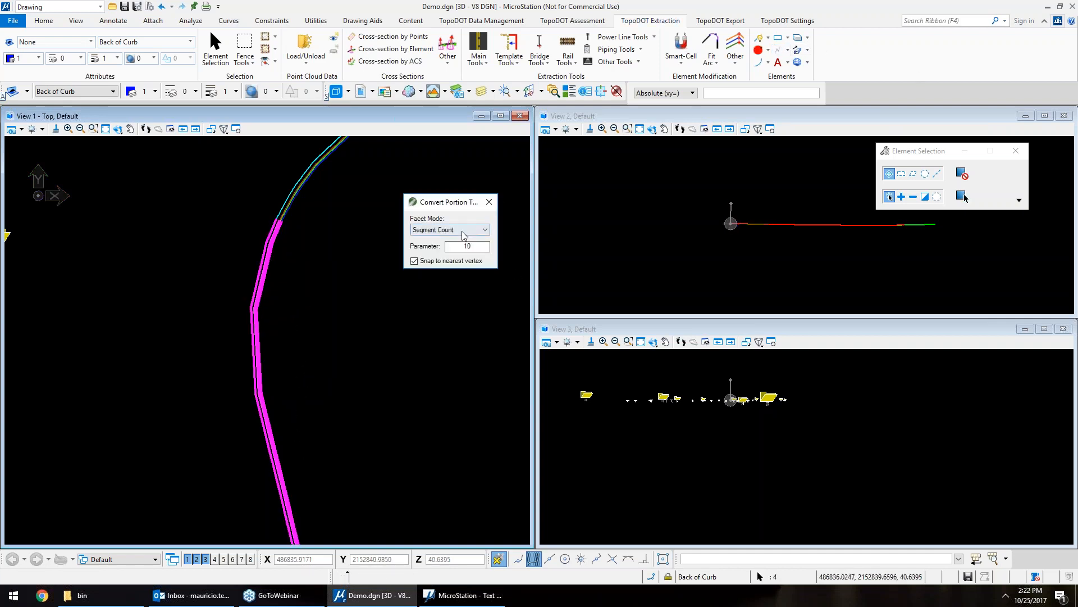
click(449, 230)
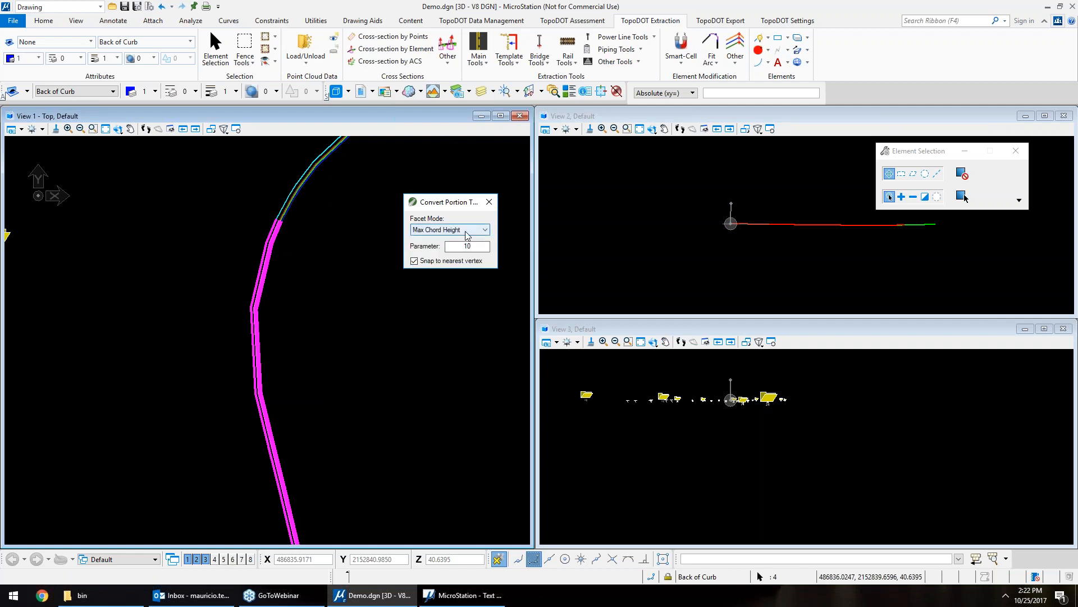
double_click(467, 246)
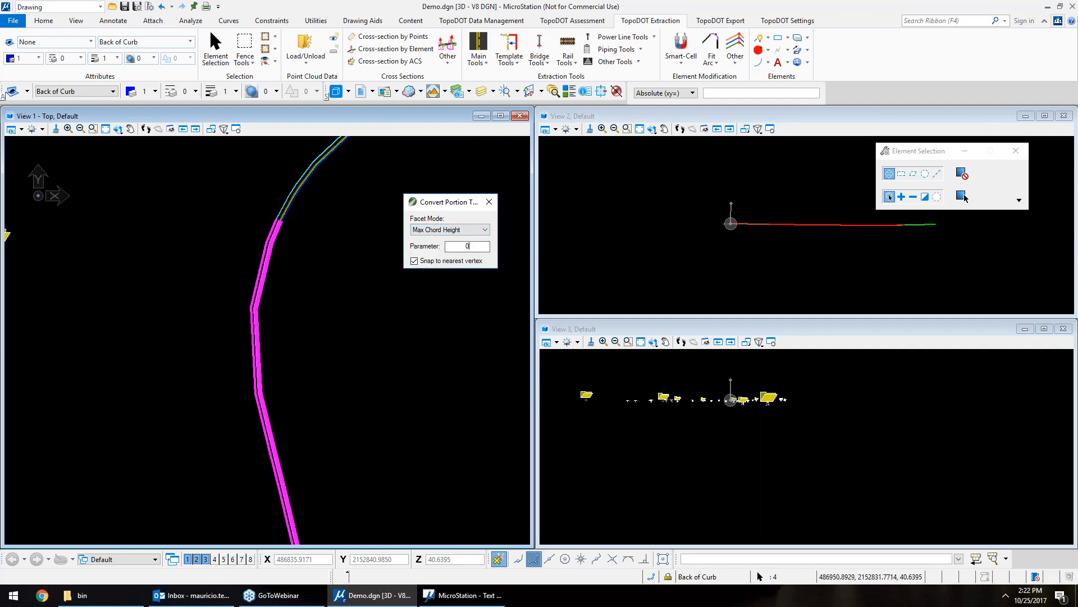
click(262, 392)
click(279, 221)
- Check the vertices of a smoothed curb line along the bend and undo the Max Chord Height conversion
click(303, 297)
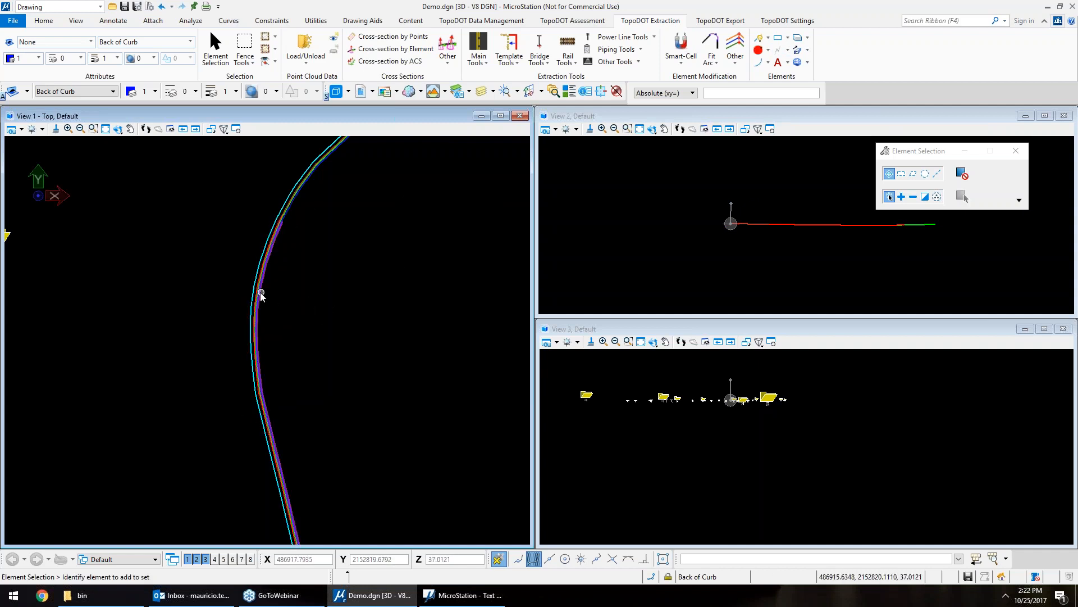
click(270, 311)
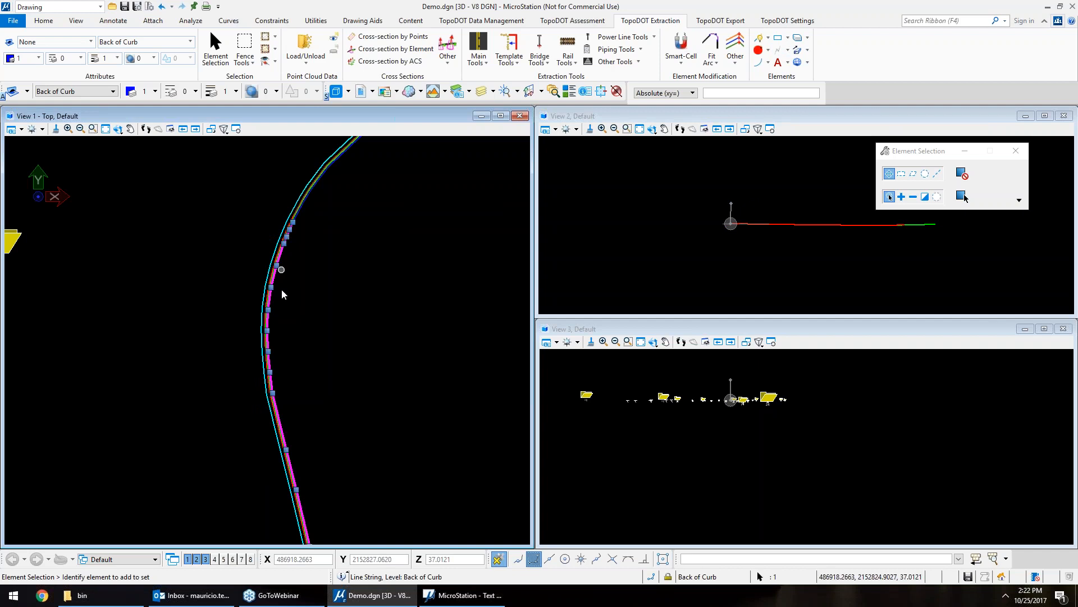
click(281, 305)
click(283, 314)
click(321, 306)
drag(313, 270, 254, 313)
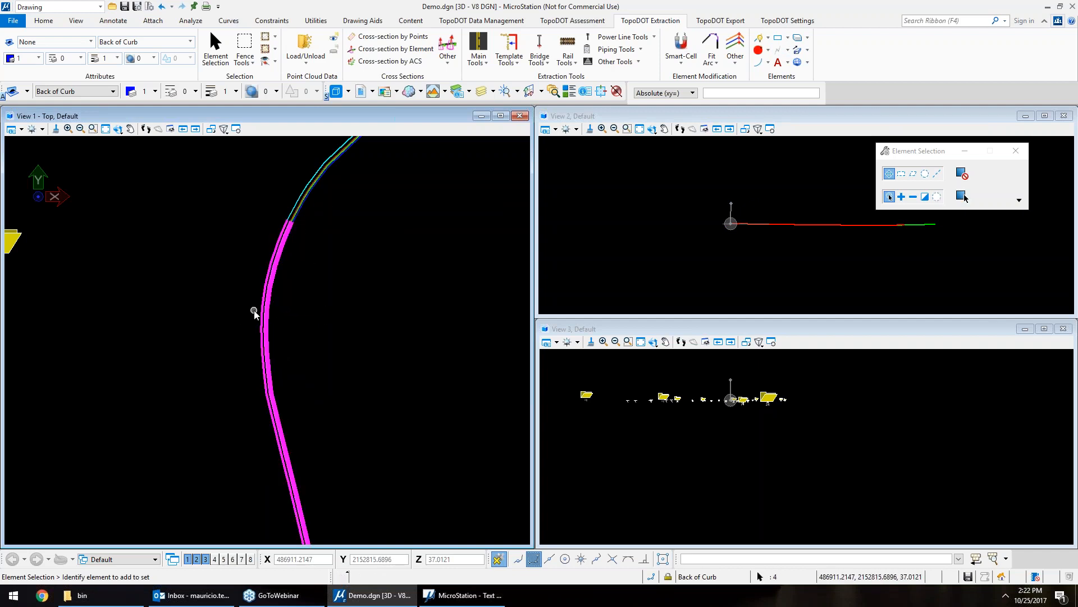
click(324, 272)
key(ctrl+z)
drag(324, 271, 216, 342)
click(779, 50)
click(451, 230)
click(456, 247)
key(Tab)
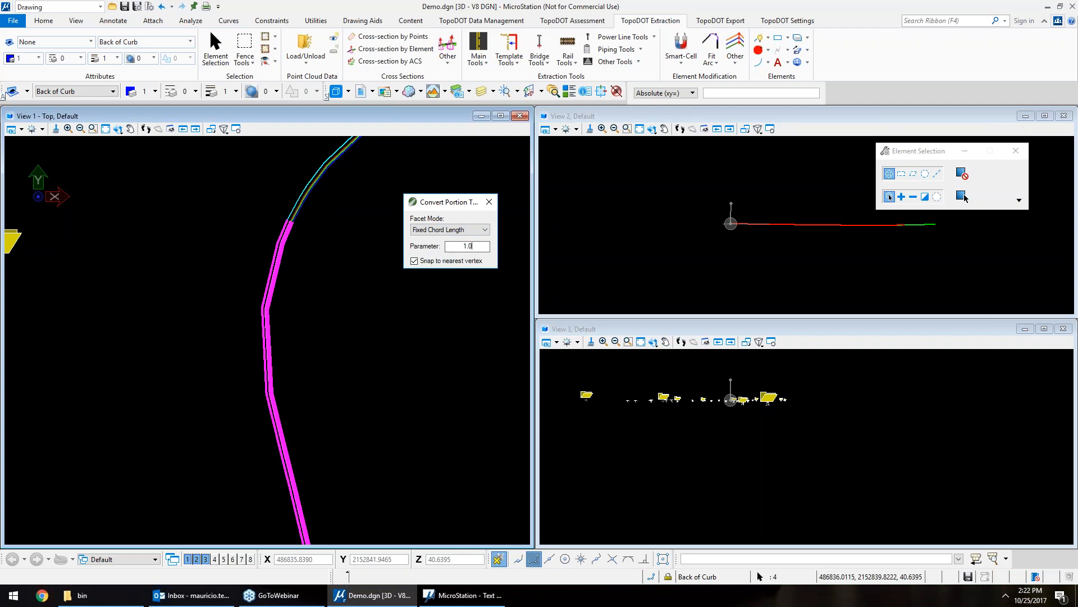
click(484, 229)
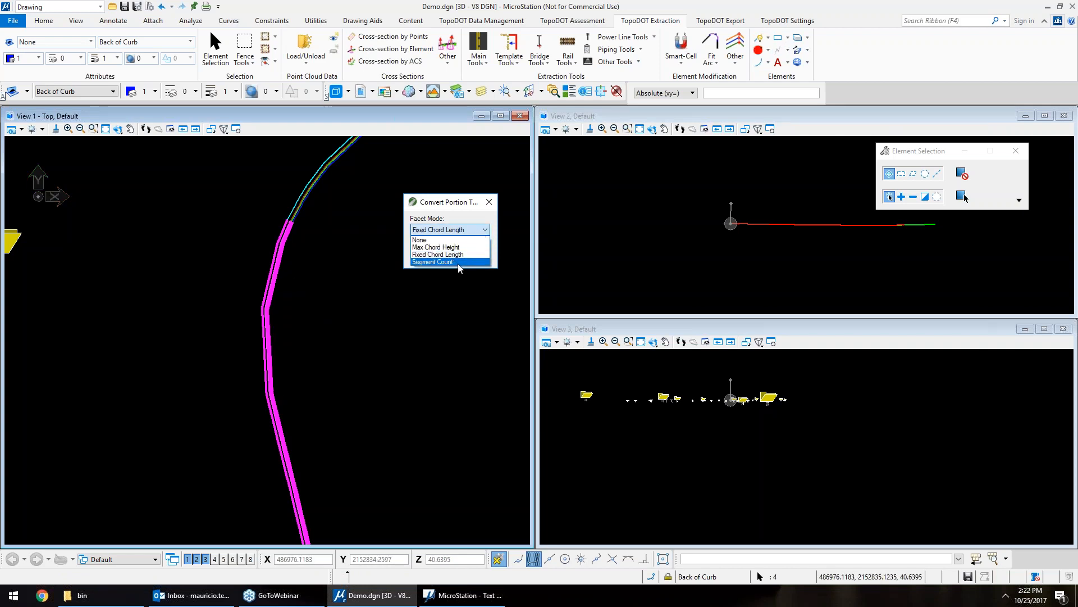
click(471, 255)
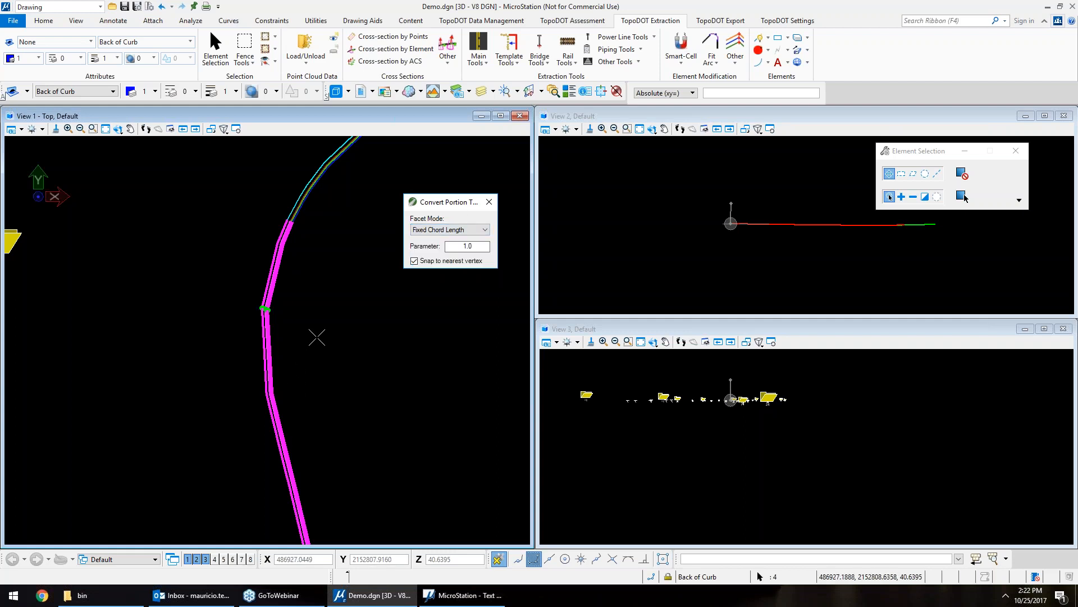
right_click(315, 266)
click(332, 250)
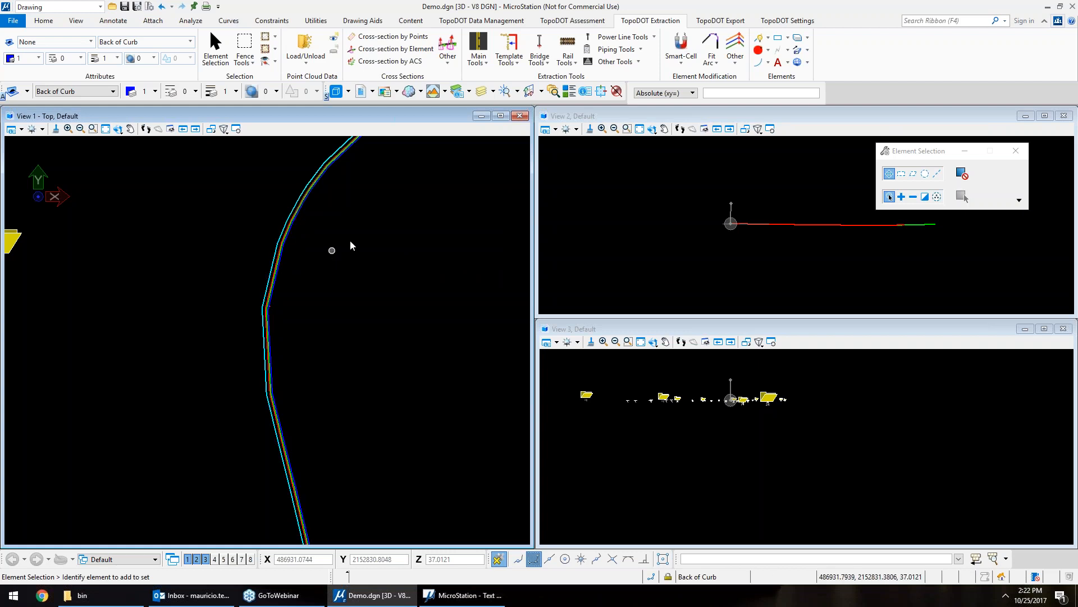
- Bring the red and green curb lines of the rounded curb end into View 1 and display the point cloud again
scroll(351, 239, down, 3)
scroll(291, 268, up, 5)
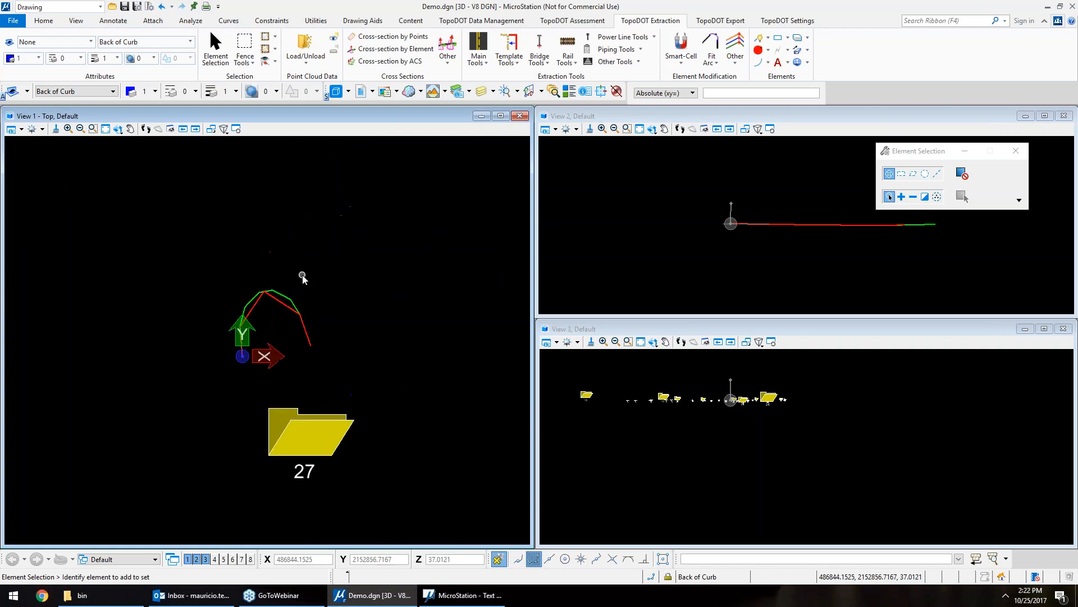
scroll(270, 285, up, 3)
click(247, 341)
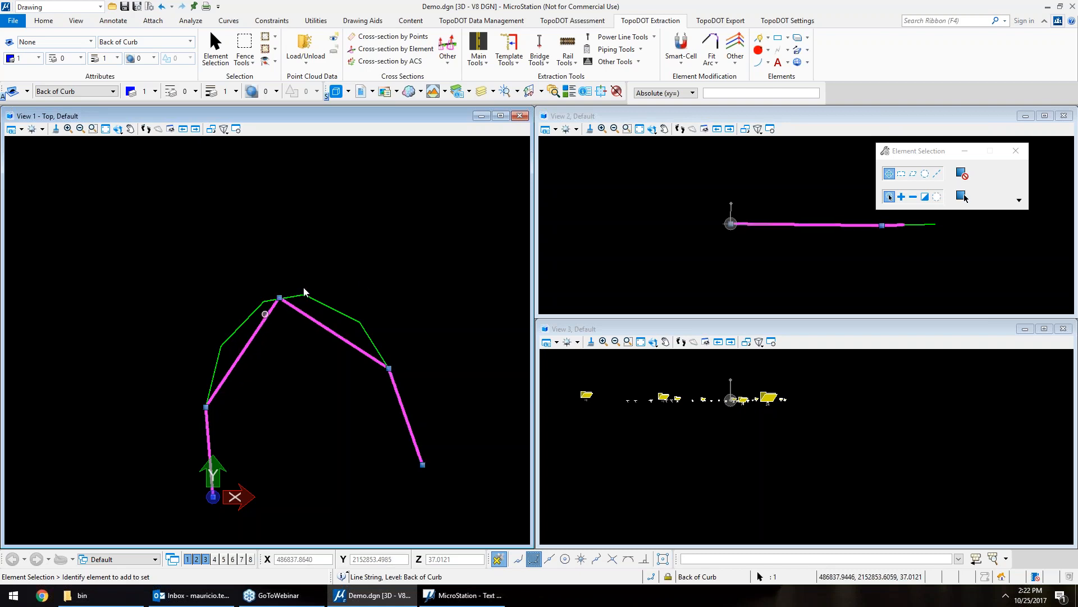
click(400, 284)
scroll(249, 352, up, 3)
scroll(247, 365, down, 3)
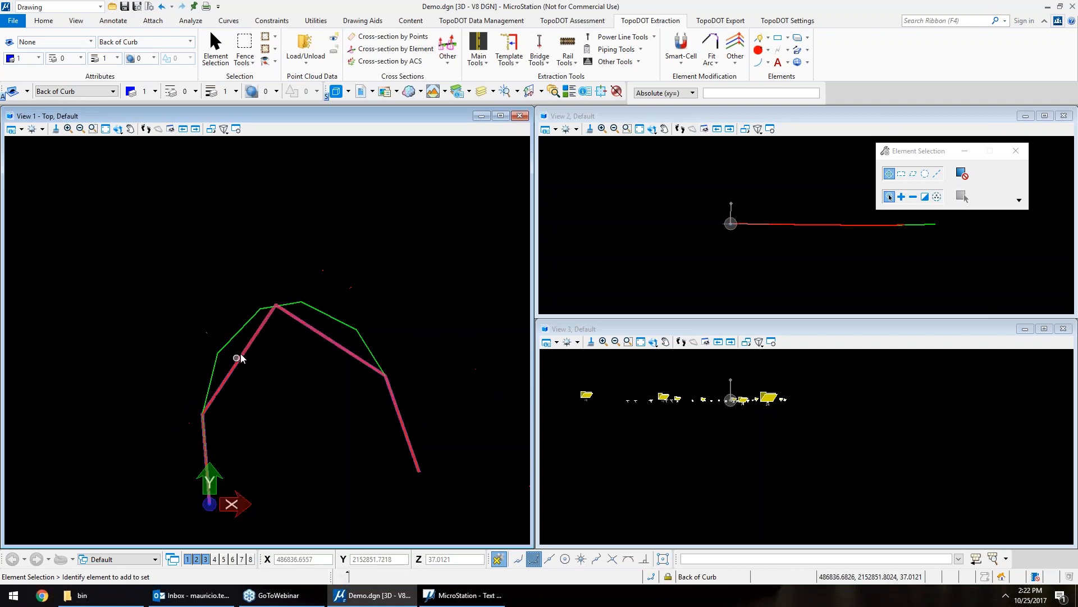
click(334, 37)
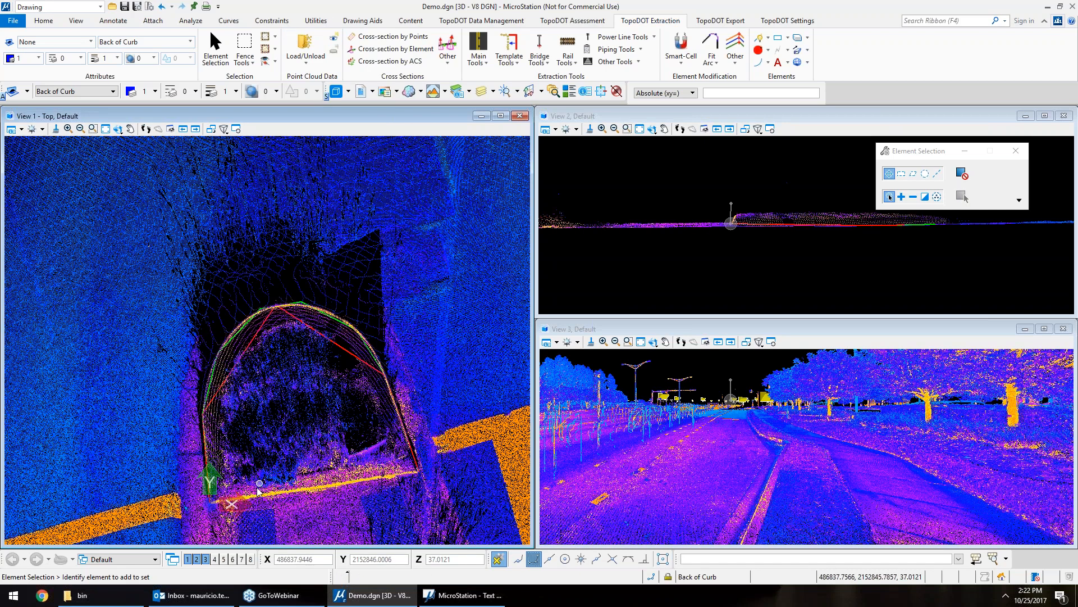
- Examine how closely the red and green curb lines follow the point cloud around the rounded curb end, selecting each line individually
scroll(269, 324, up, 2)
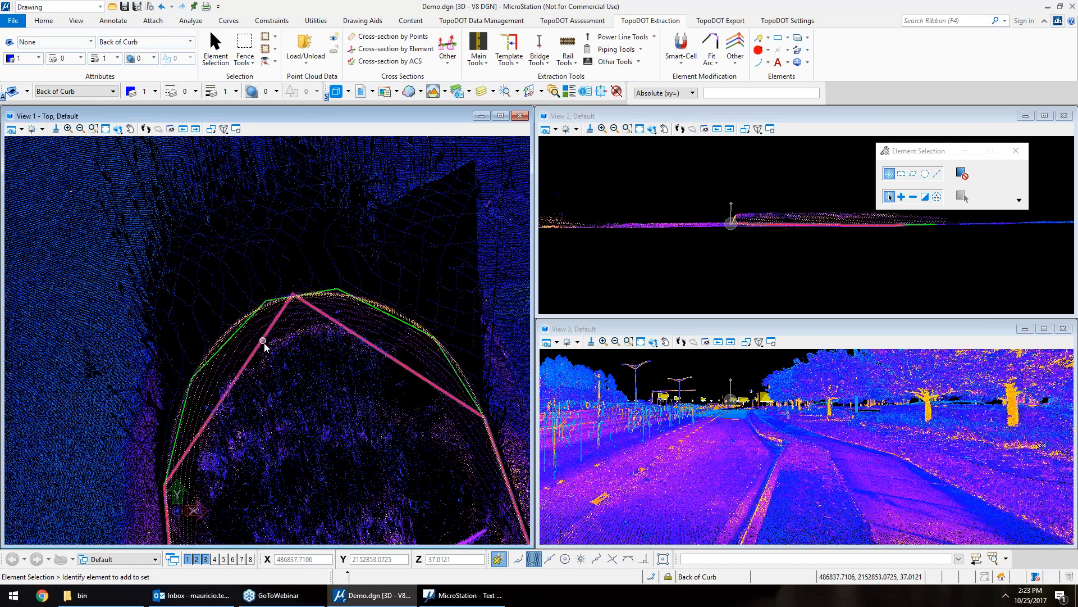
click(239, 380)
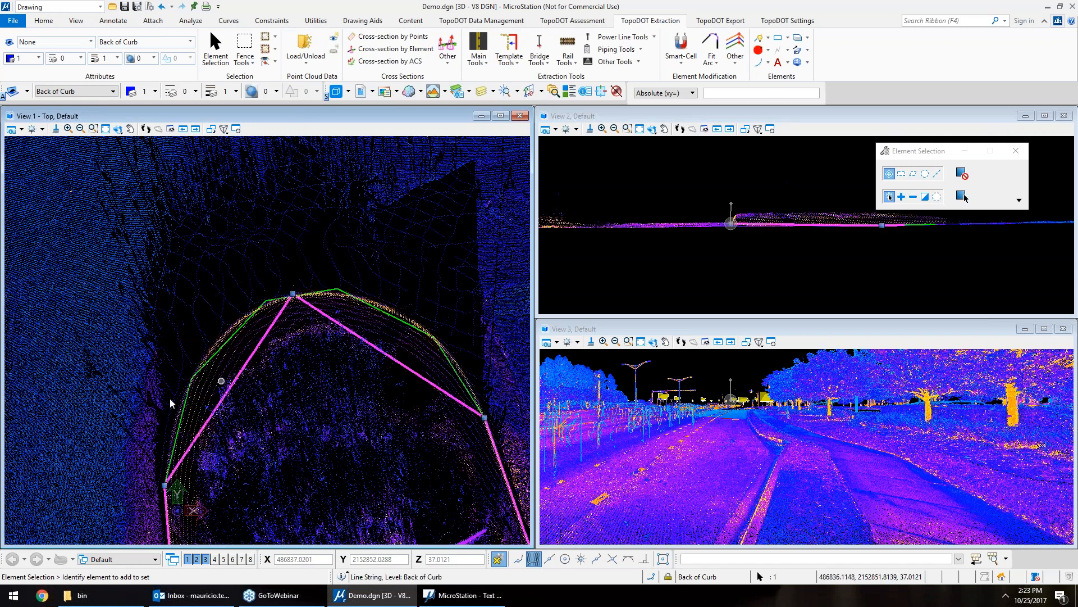
scroll(172, 404, down, 2)
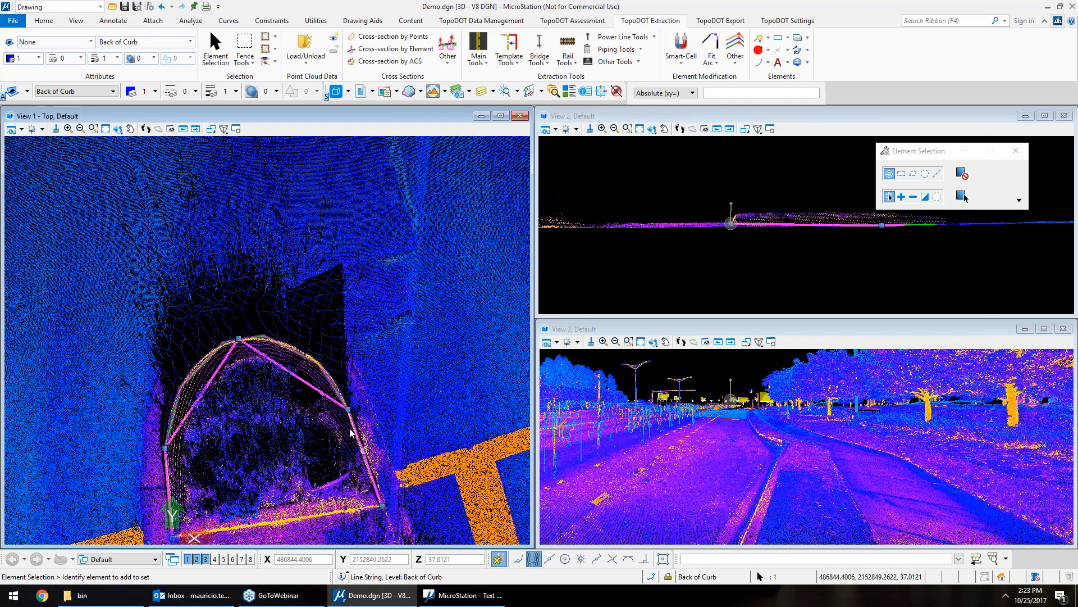
scroll(348, 421, up, 2)
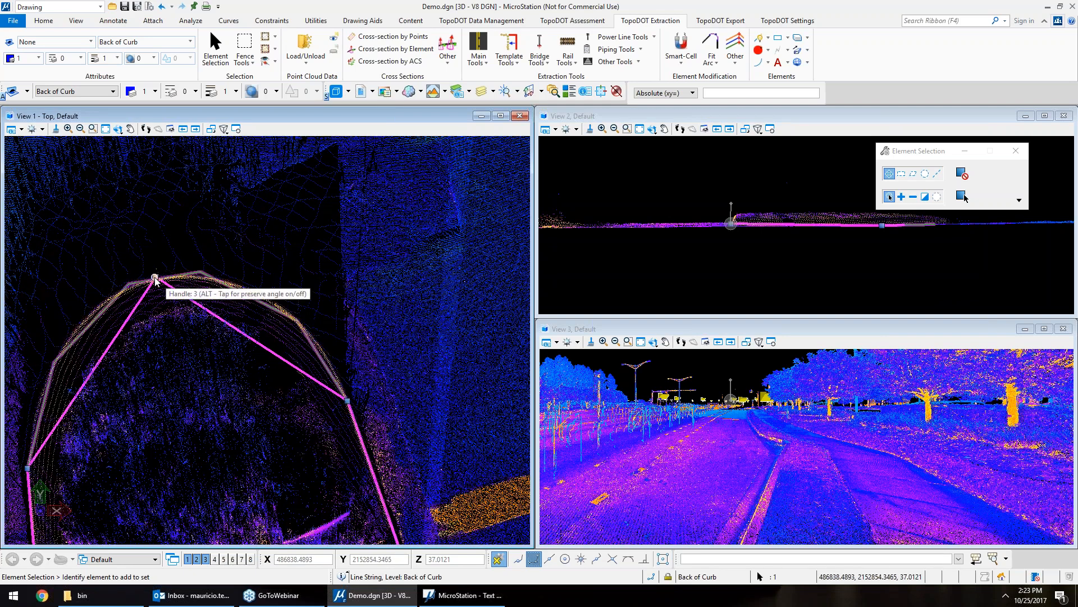
scroll(155, 279, up, 2)
scroll(181, 242, down, 2)
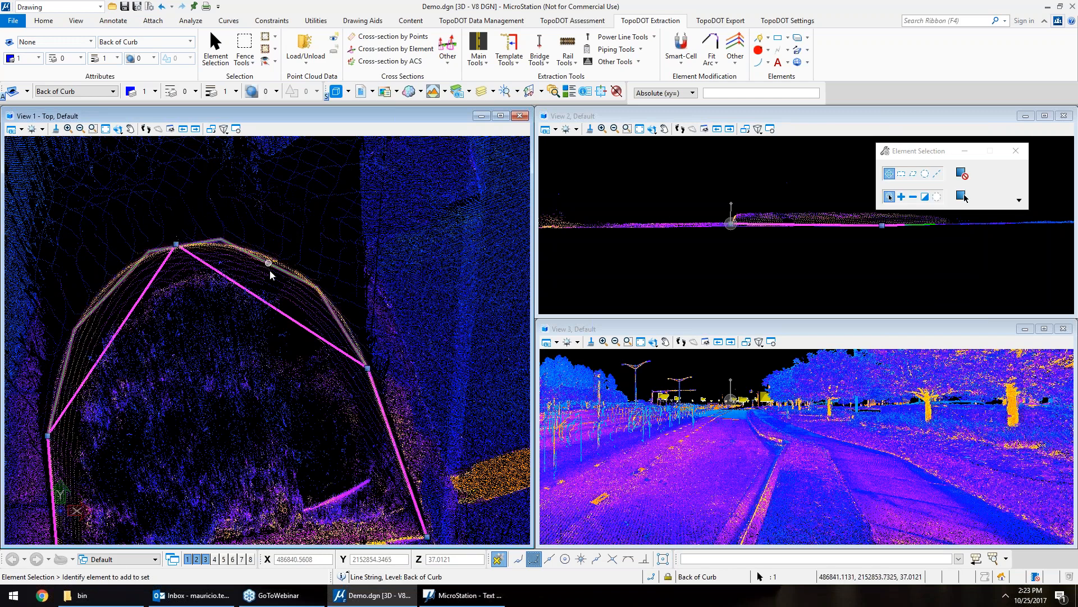
click(205, 289)
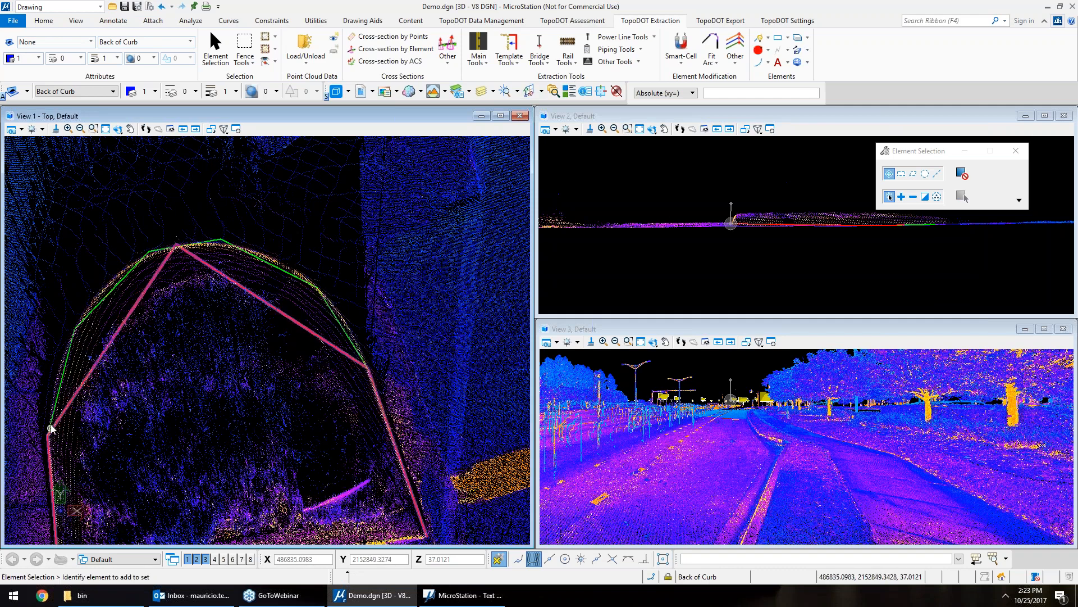
click(74, 404)
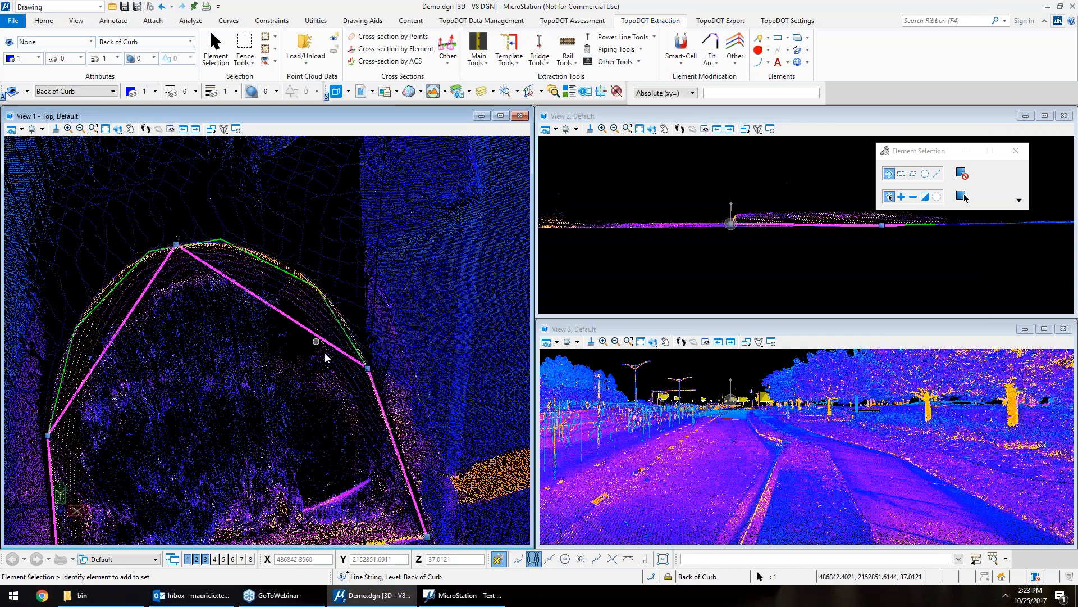
click(253, 288)
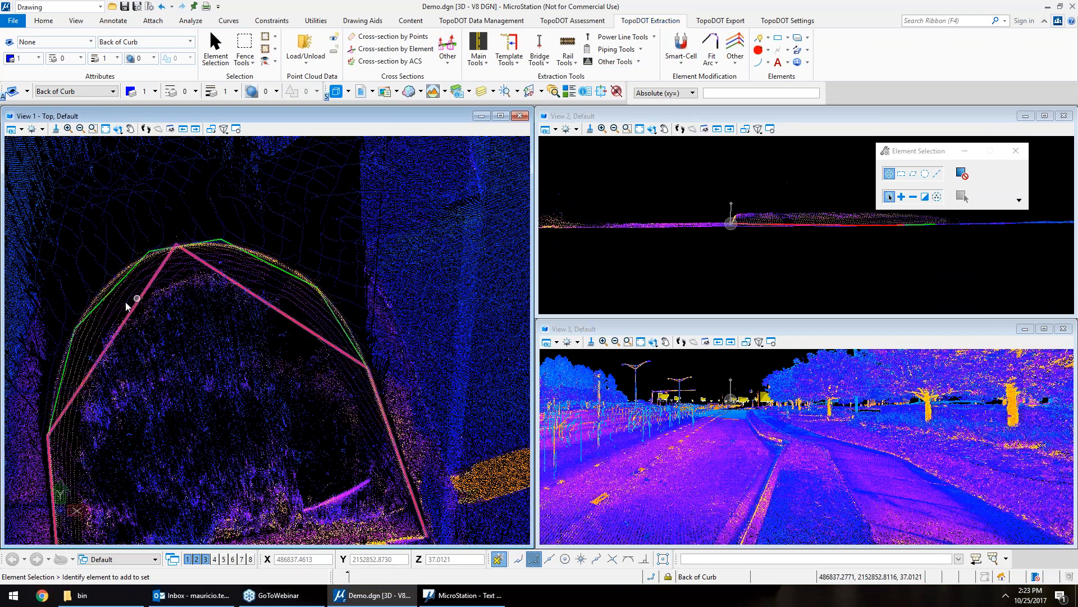
click(108, 304)
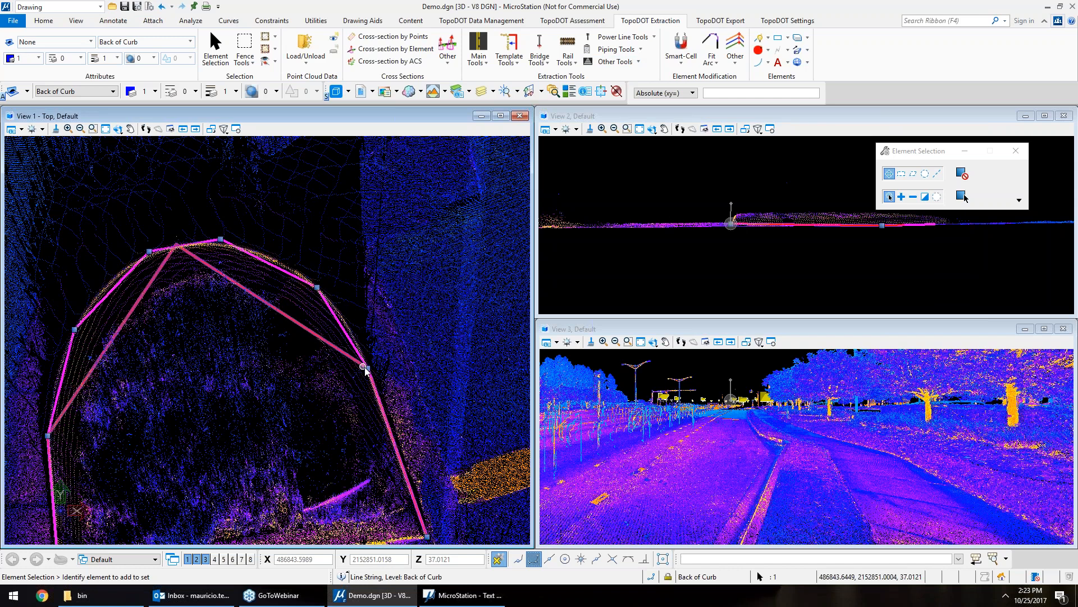
click(154, 373)
click(114, 339)
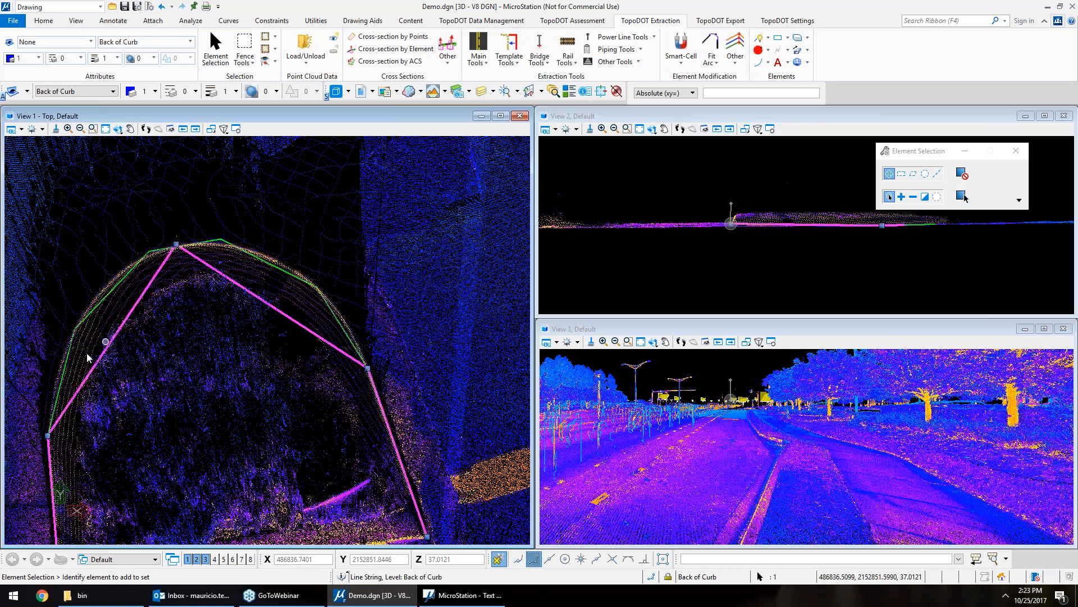
- Convert the rounded end of both the red and green curb lines to a B-spline with Facet Mode None, between their shared bend vertices
drag(332, 210, 130, 371)
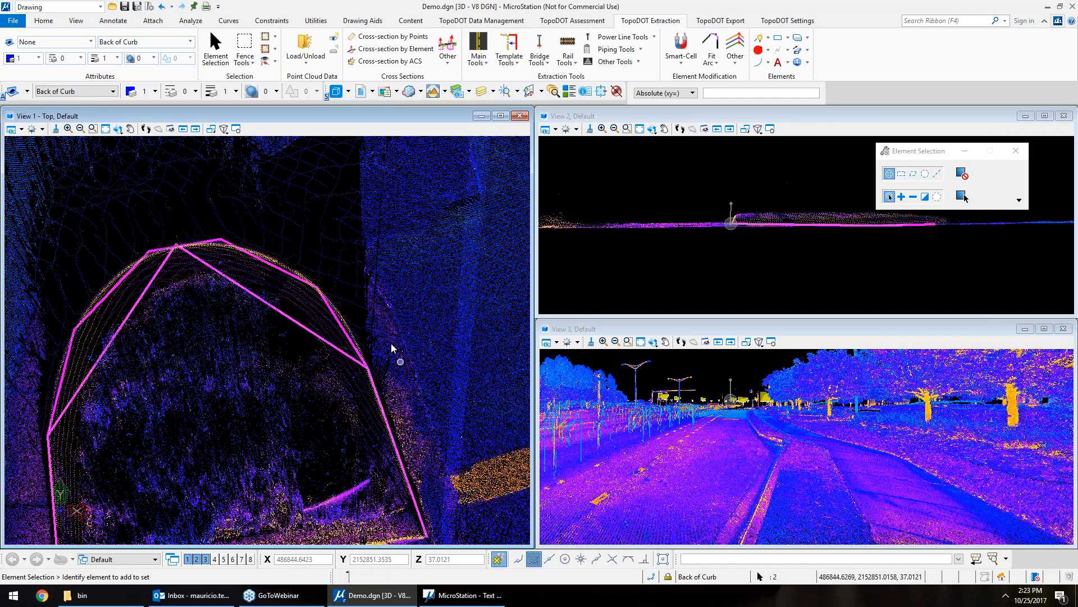
click(778, 52)
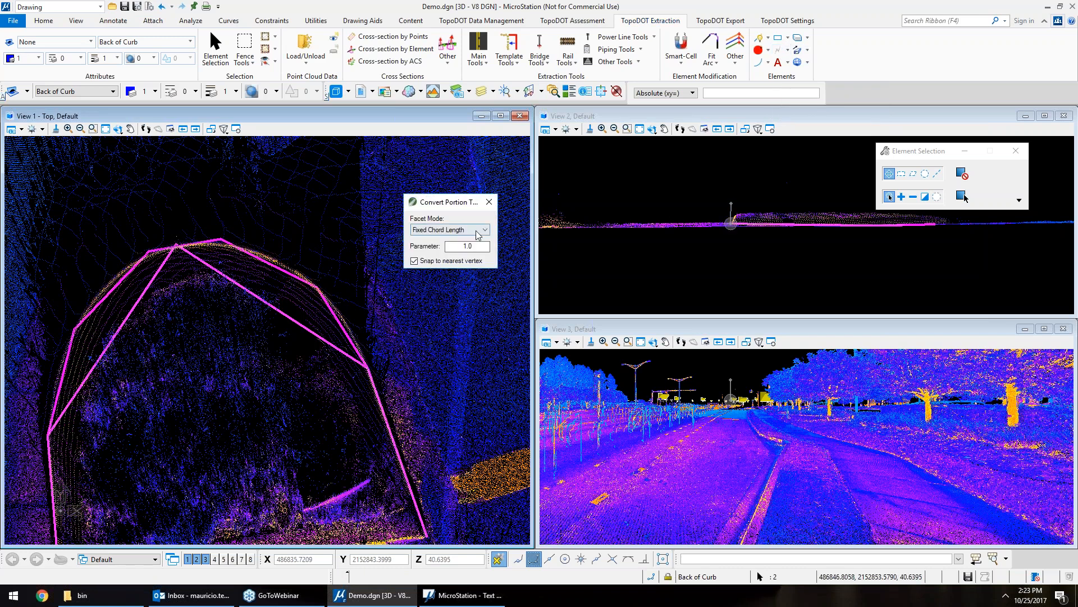
click(456, 230)
click(444, 240)
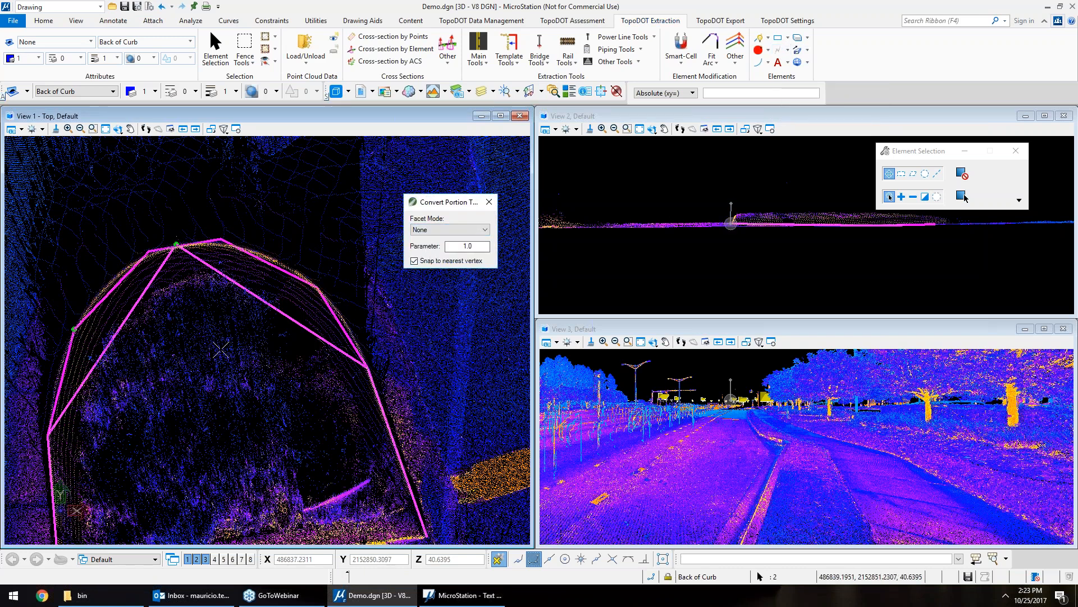
click(47, 434)
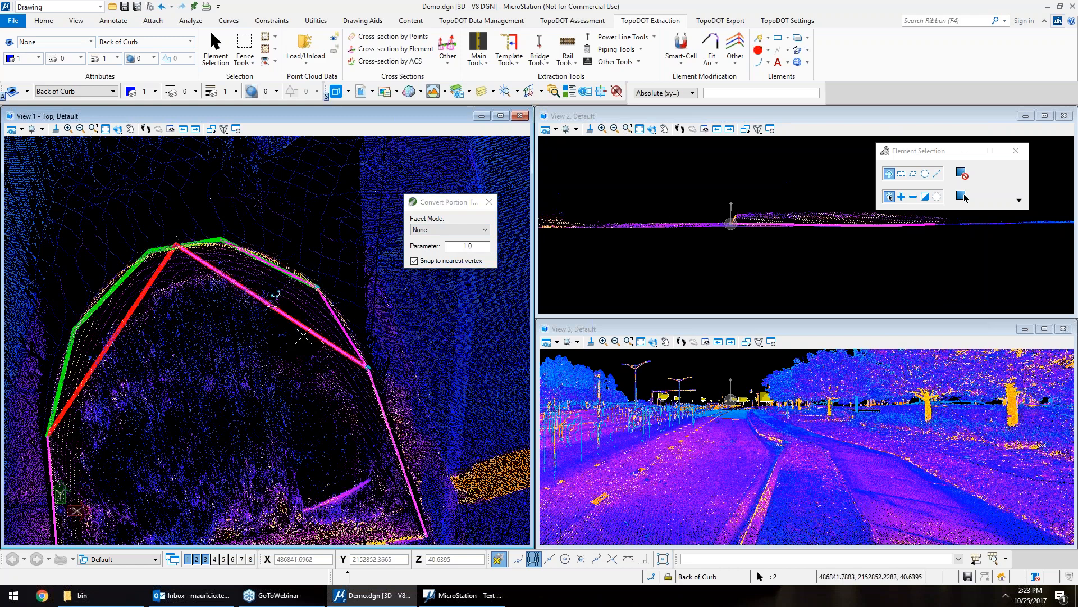
click(366, 366)
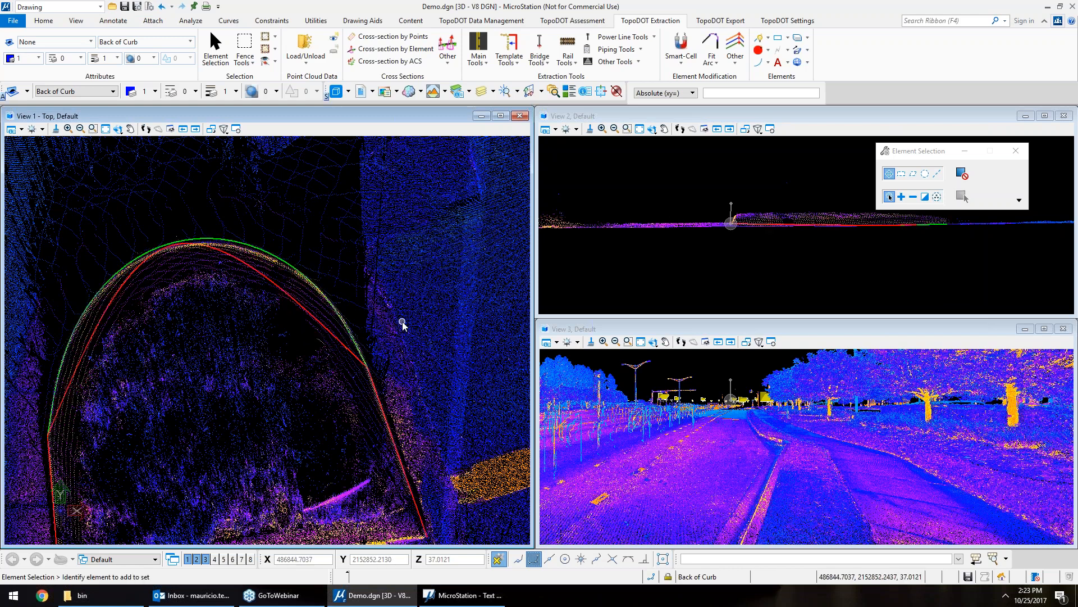
- Examine the control points of the red and green B-splines without the point cloud, and compare both curves with the redisplayed cloud
click(333, 50)
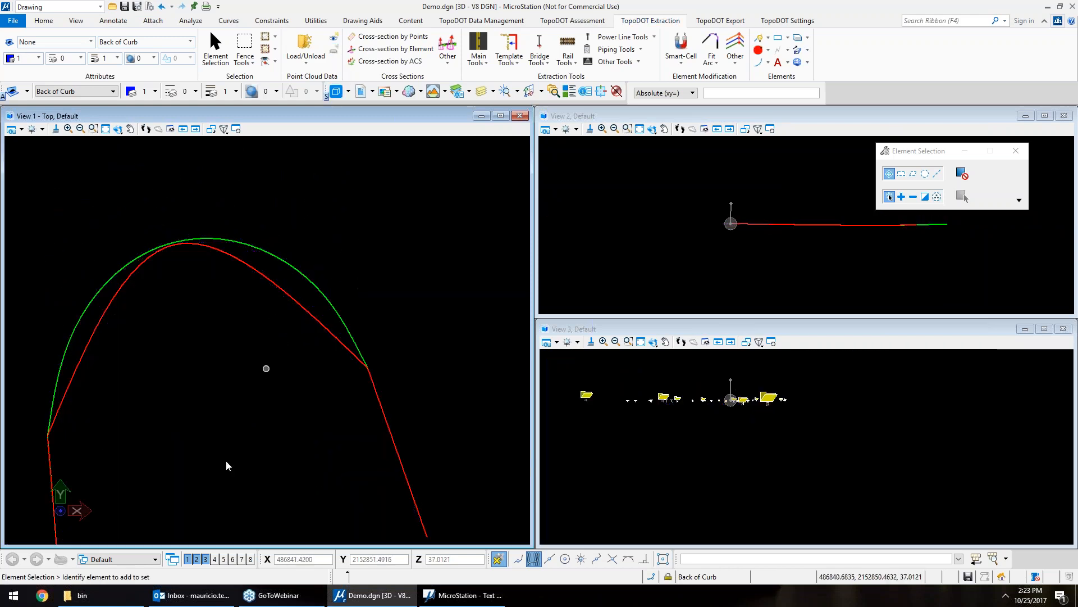
scroll(180, 458, down, 2)
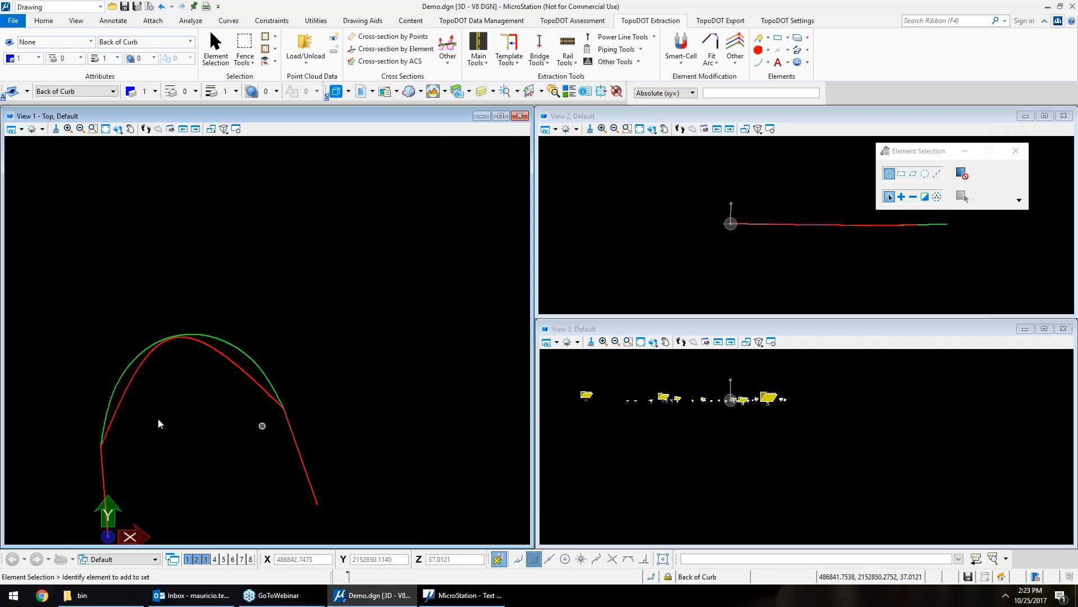
click(114, 420)
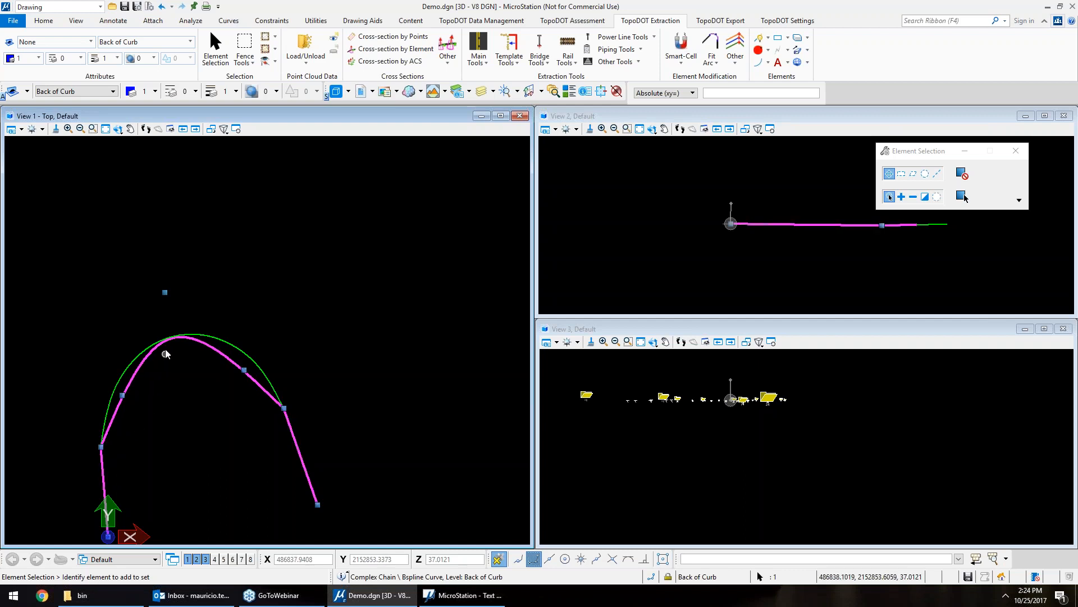
click(247, 352)
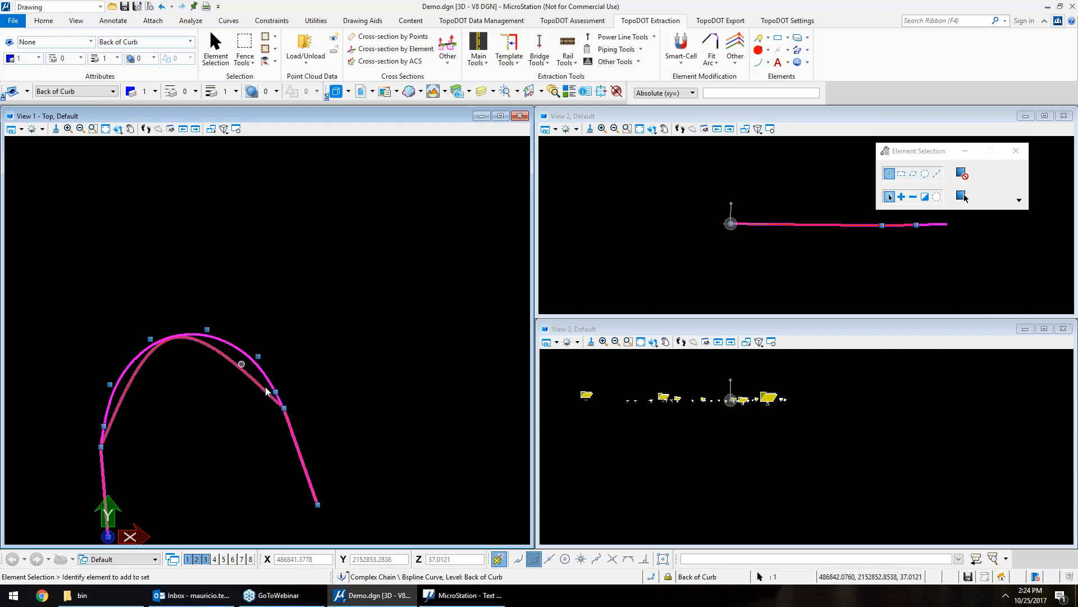
click(293, 360)
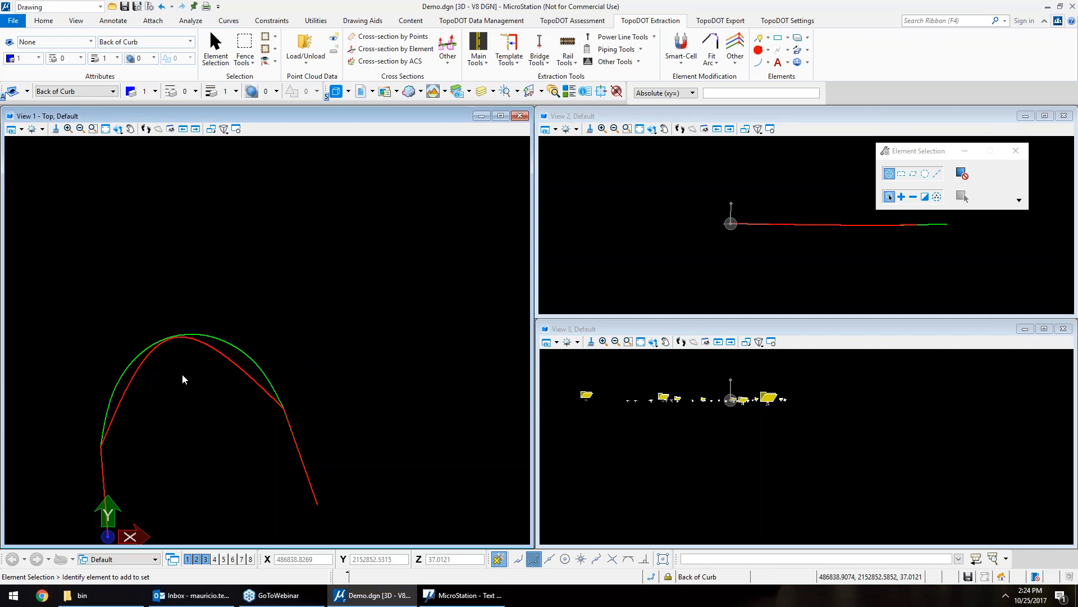
click(334, 40)
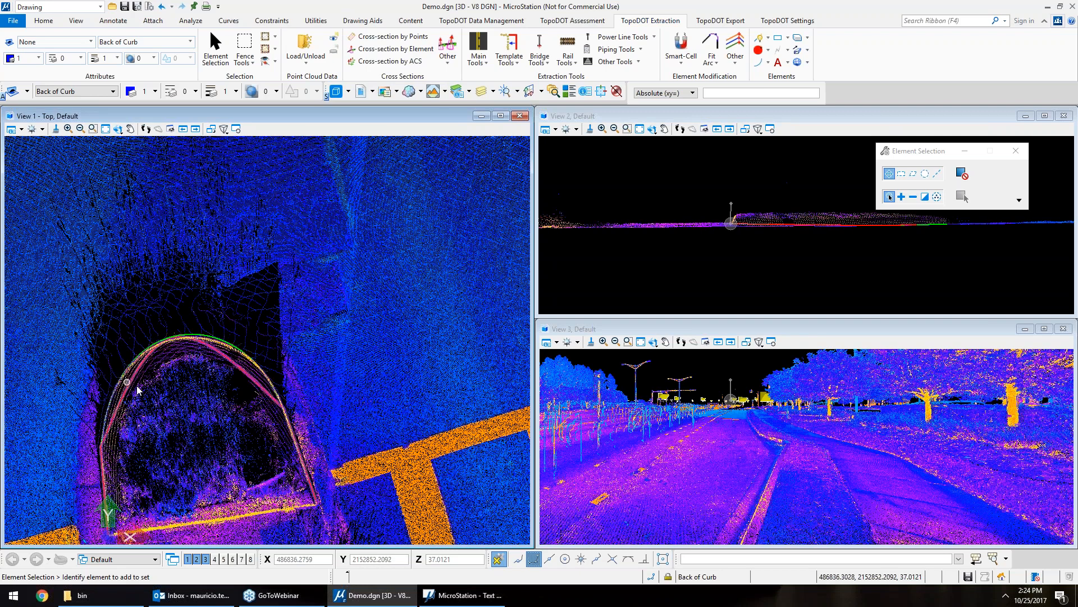
drag(304, 262, 291, 336)
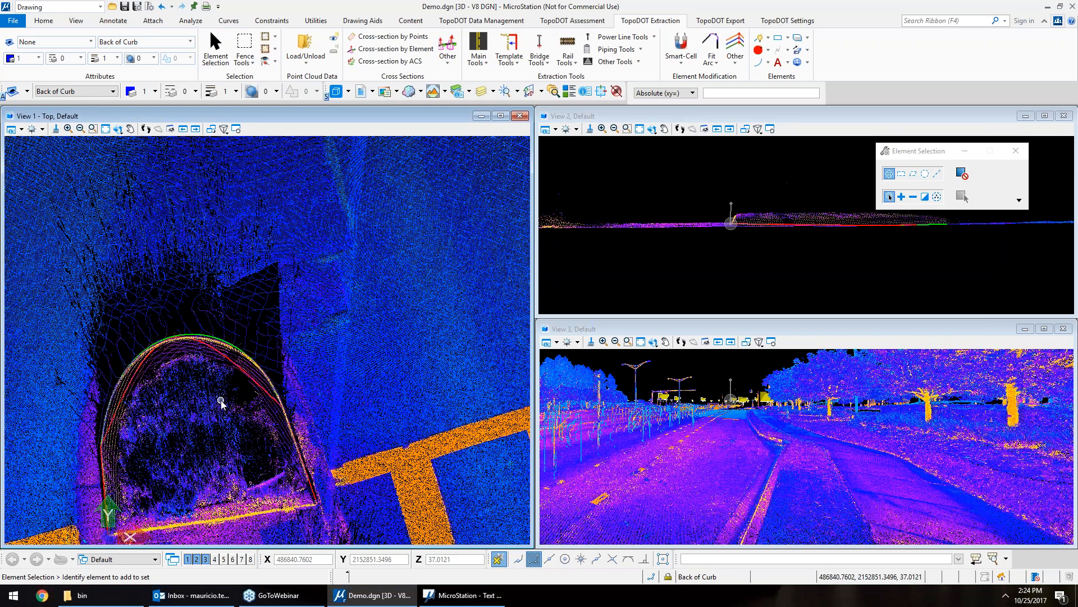
click(711, 63)
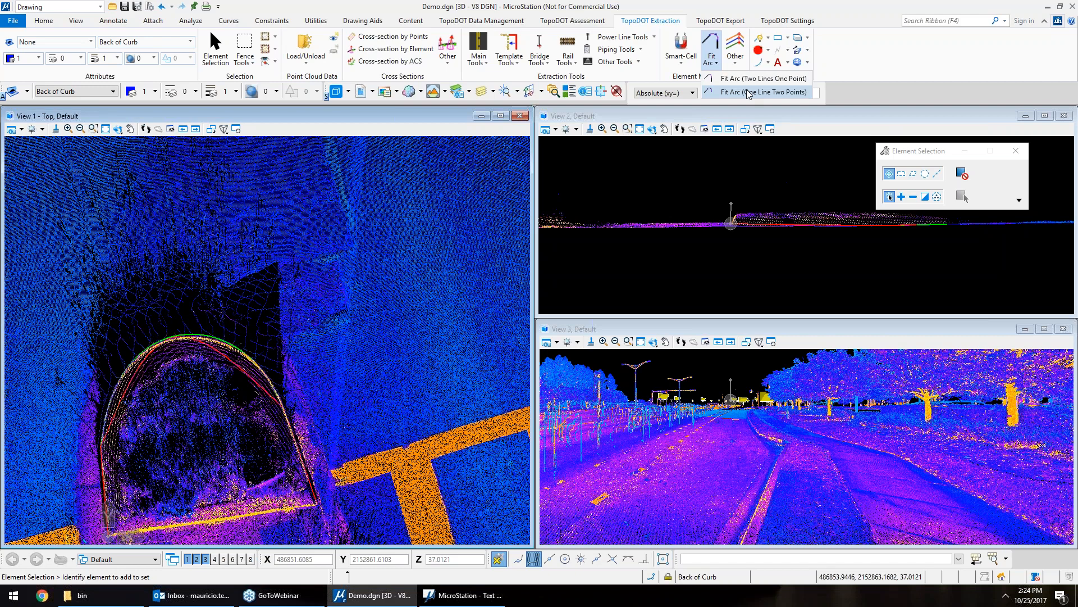
click(749, 94)
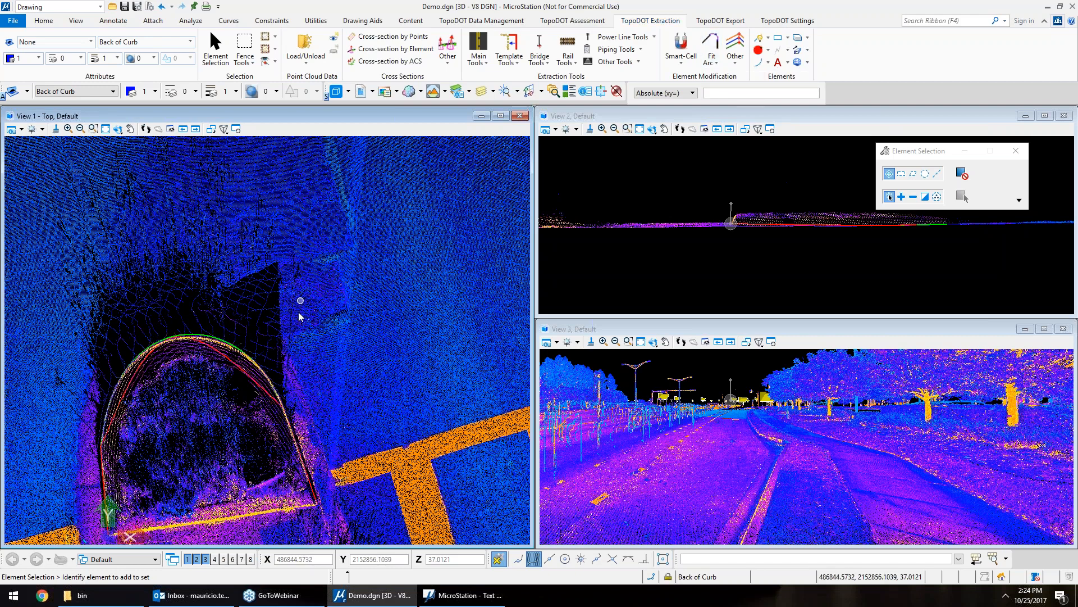
- Hide the point cloud, close Demo.dgn and open the recent file Webinar.dgn from the Route 9 project
click(336, 91)
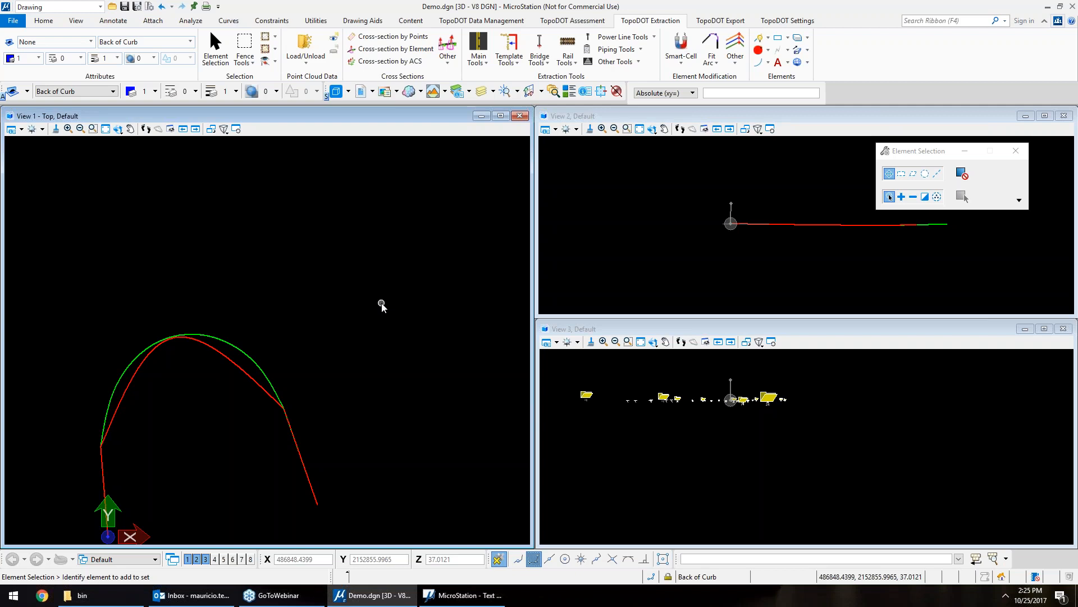
scroll(382, 306, down, 2)
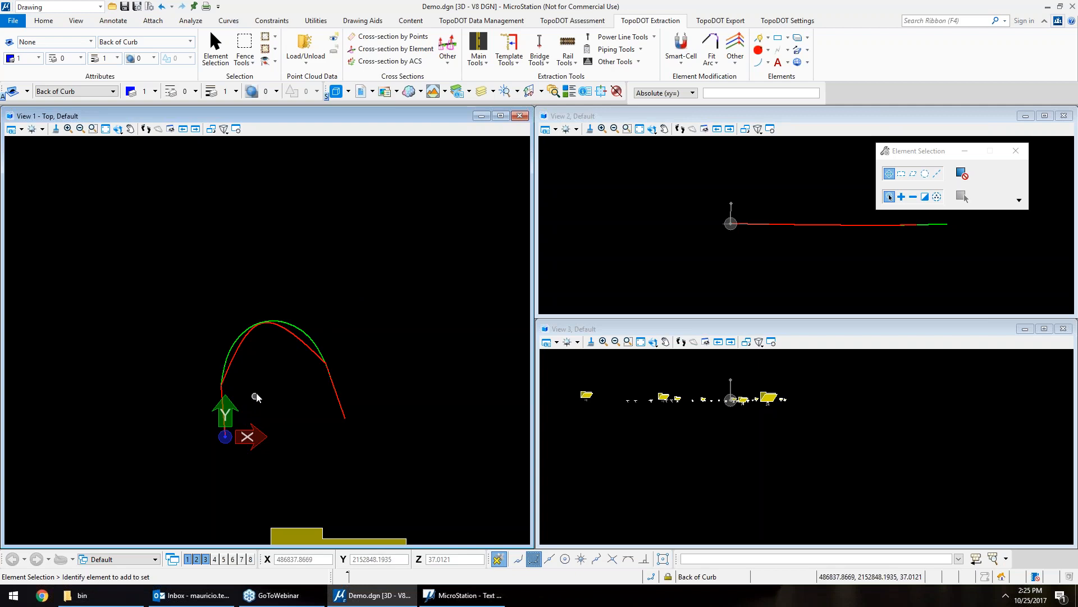
scroll(258, 391, down, 5)
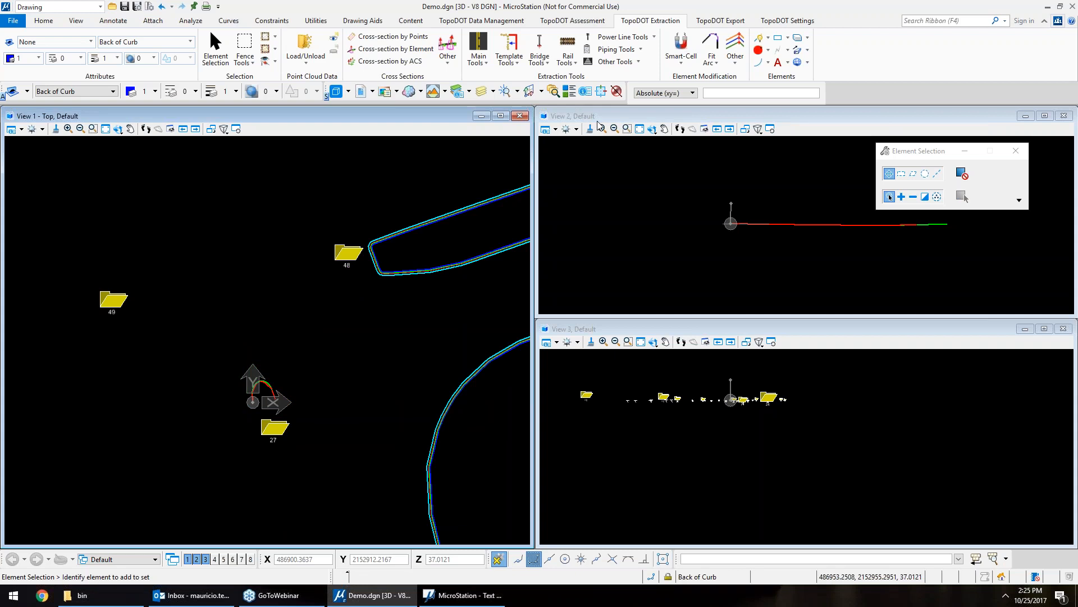
click(1072, 7)
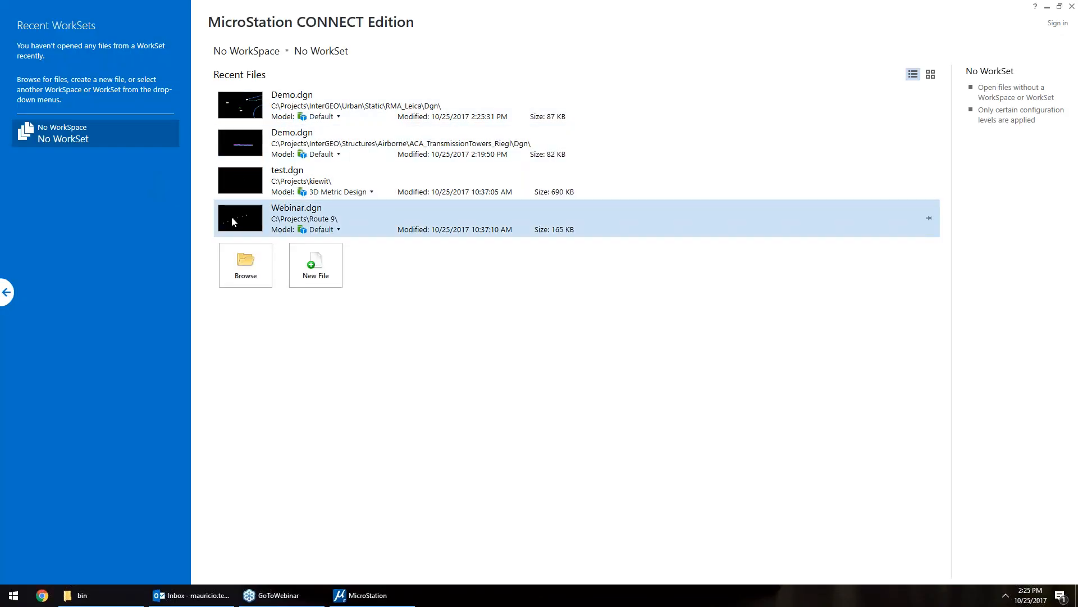
click(232, 218)
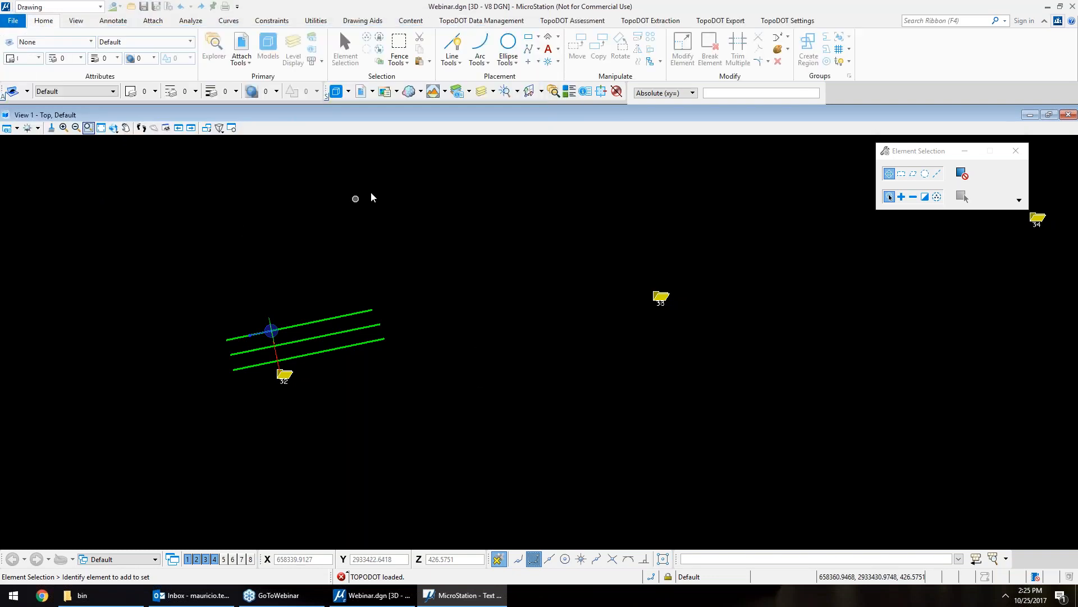
- Load the point cloud data for the tiles around the three green lane lines
scroll(311, 342, down, 5)
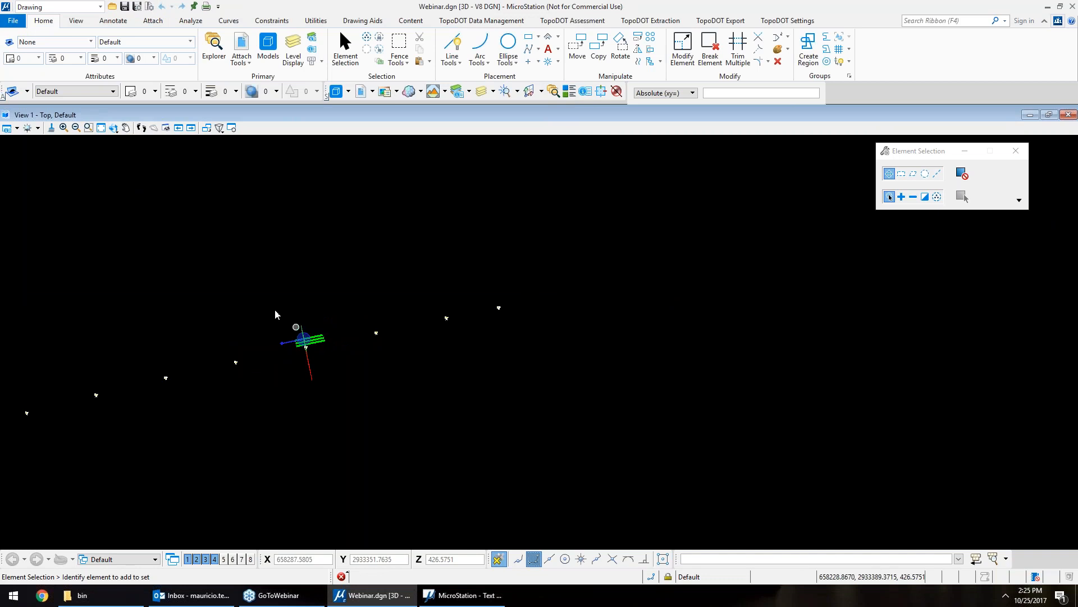
drag(203, 287, 403, 406)
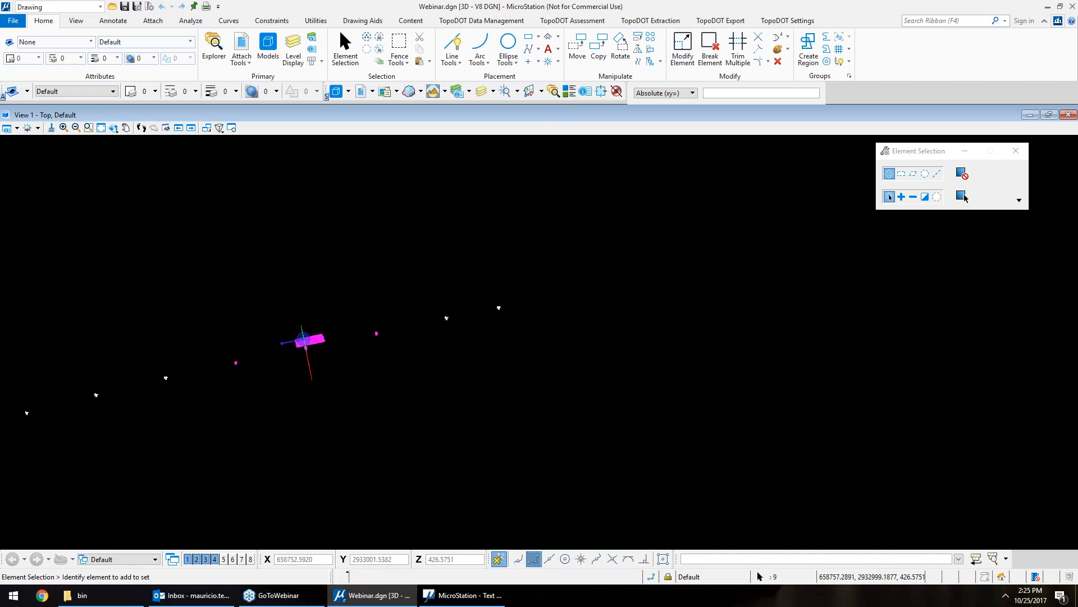
click(494, 21)
click(408, 54)
click(419, 91)
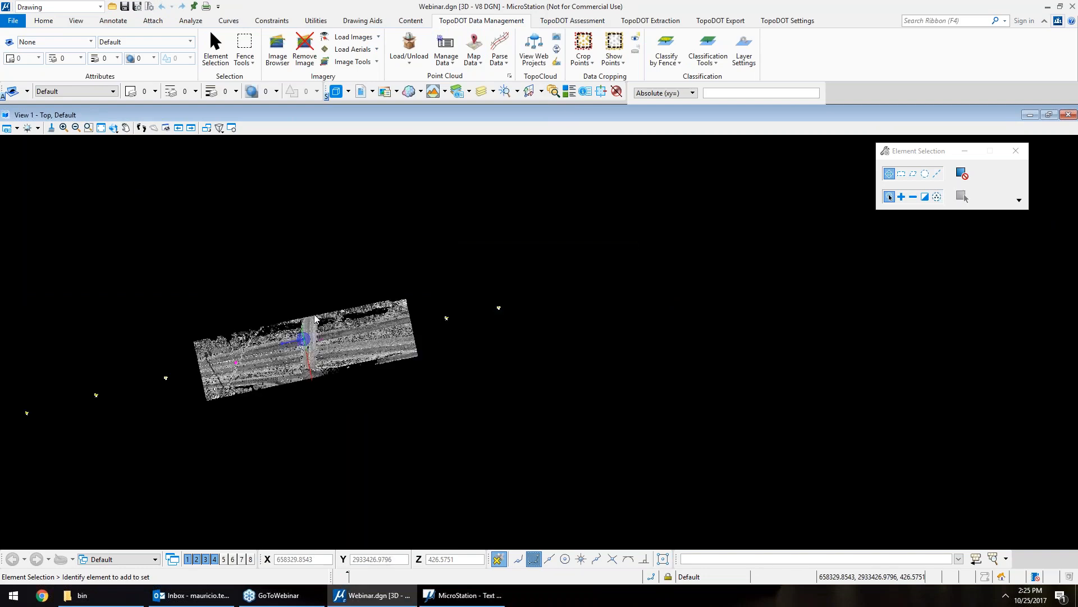
- Start the Vertical Clearance tool for the bridge over the green lane lines and set the Project Type to Road
scroll(310, 340, up, 5)
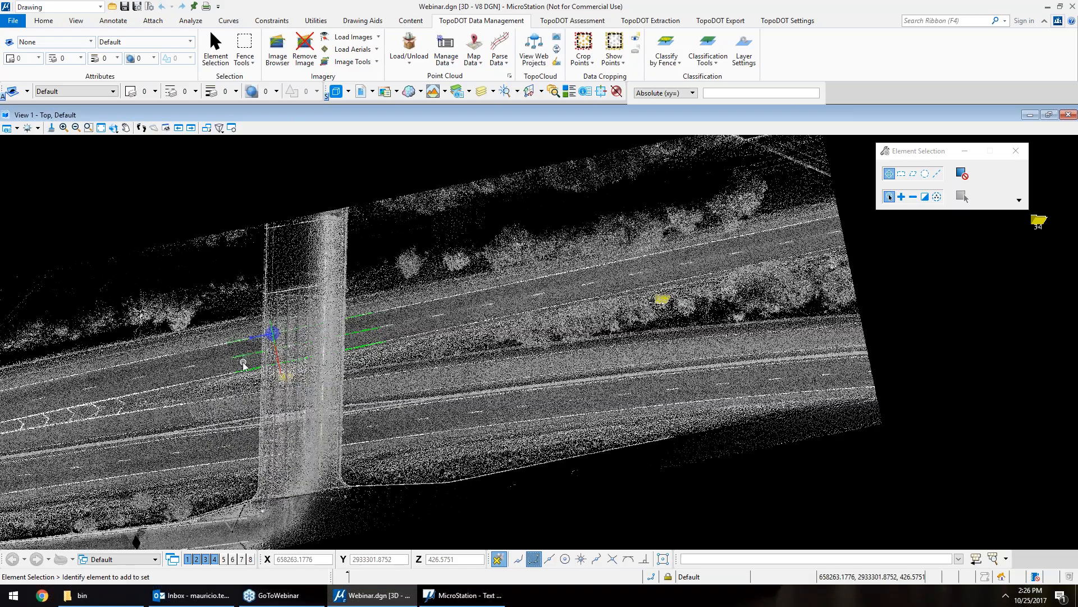
scroll(243, 364, up, 5)
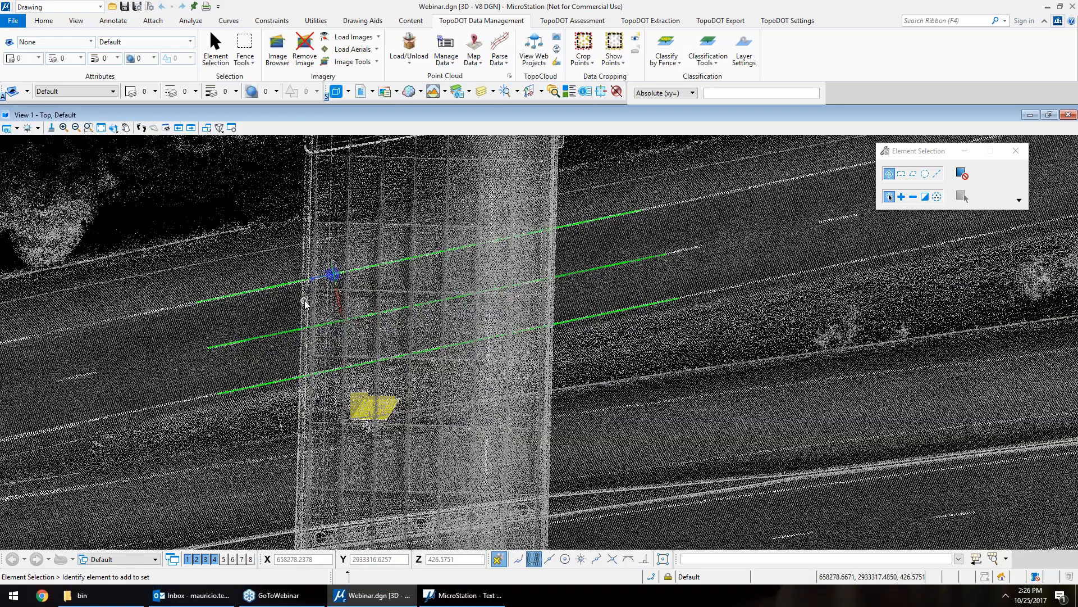
middle_drag(303, 300, 268, 335)
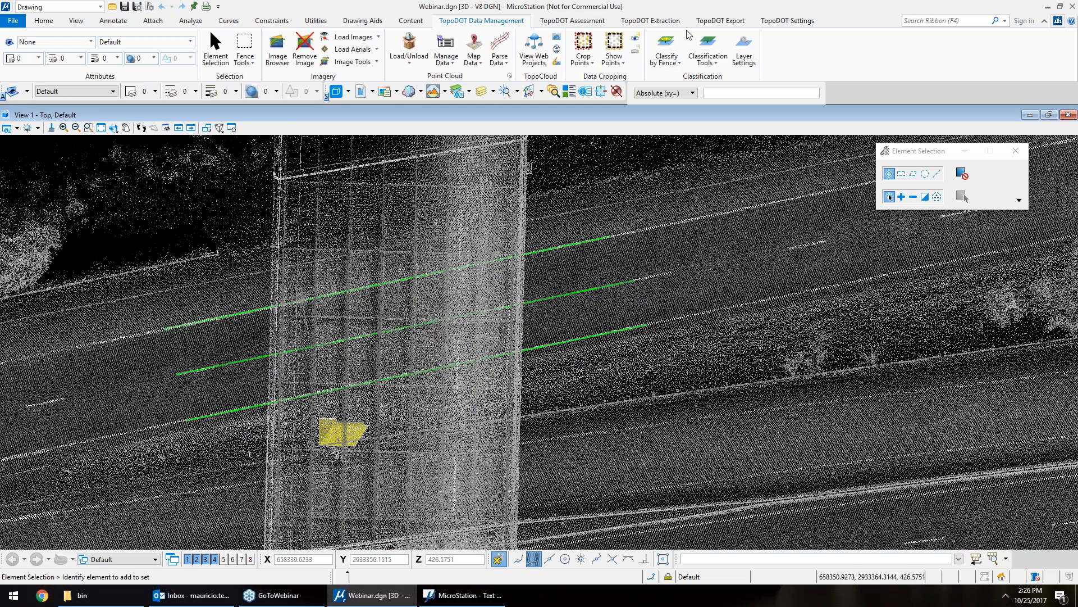
click(582, 23)
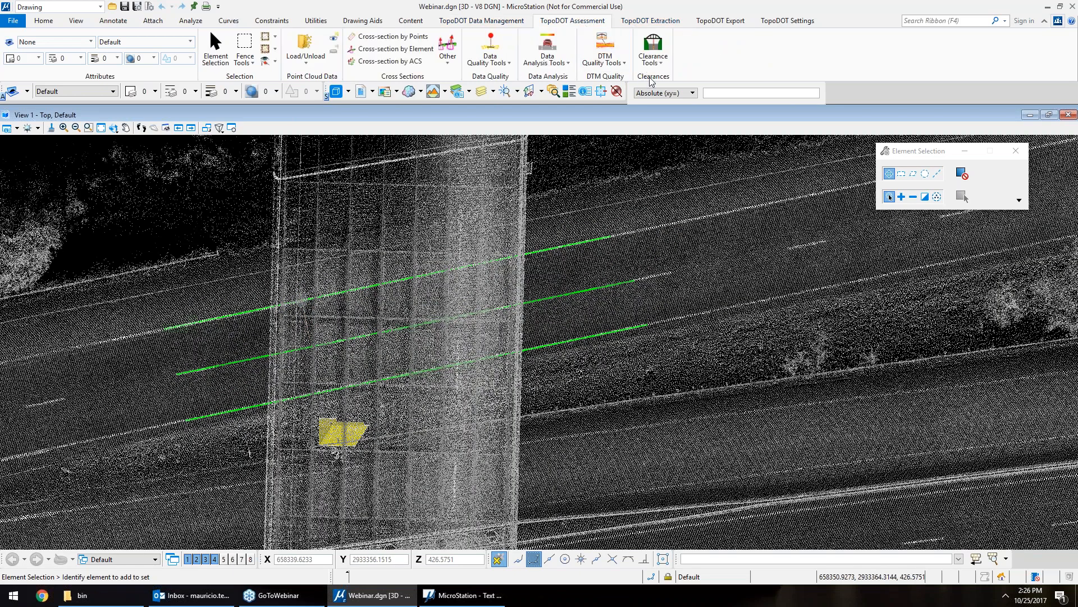
click(666, 62)
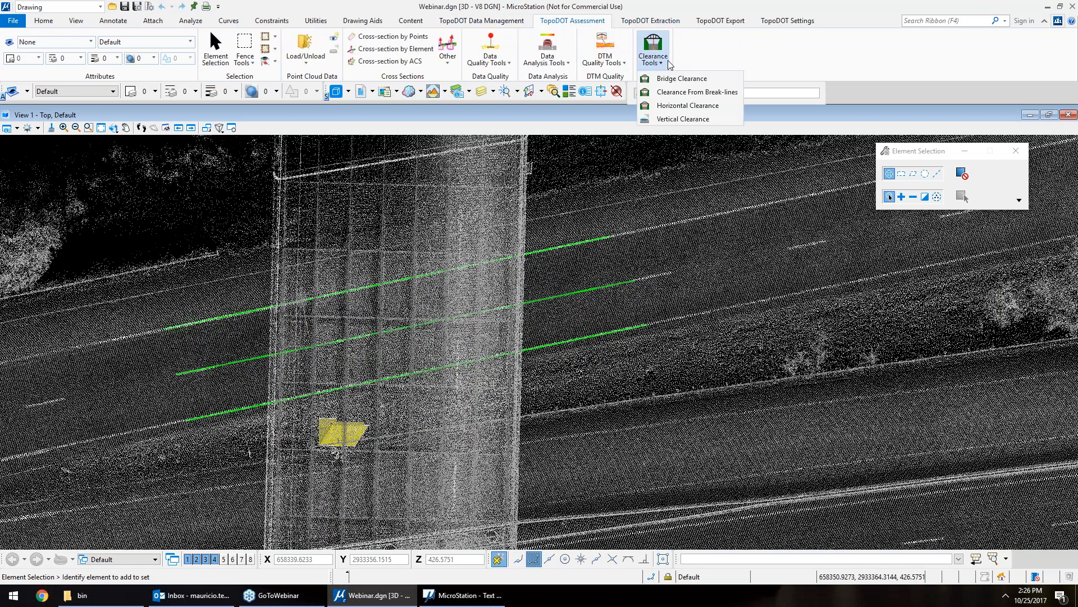
click(713, 118)
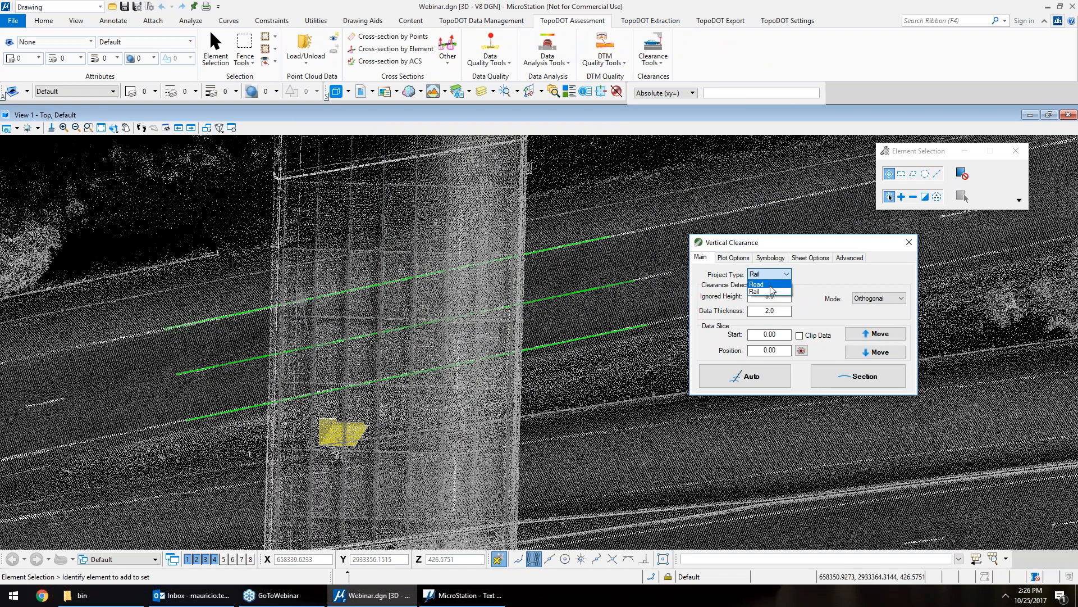
click(770, 284)
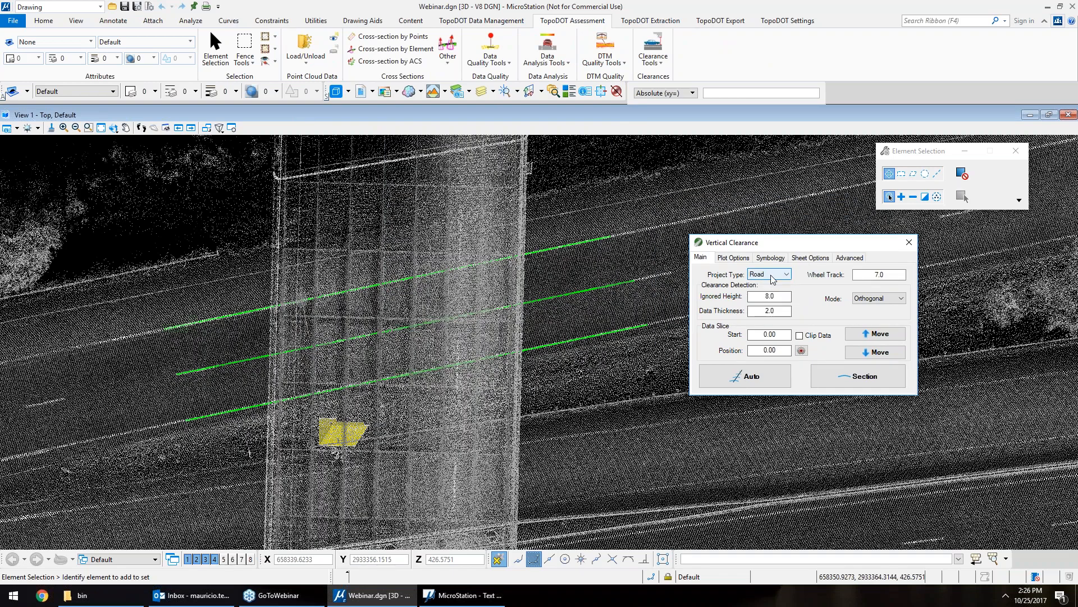
click(770, 283)
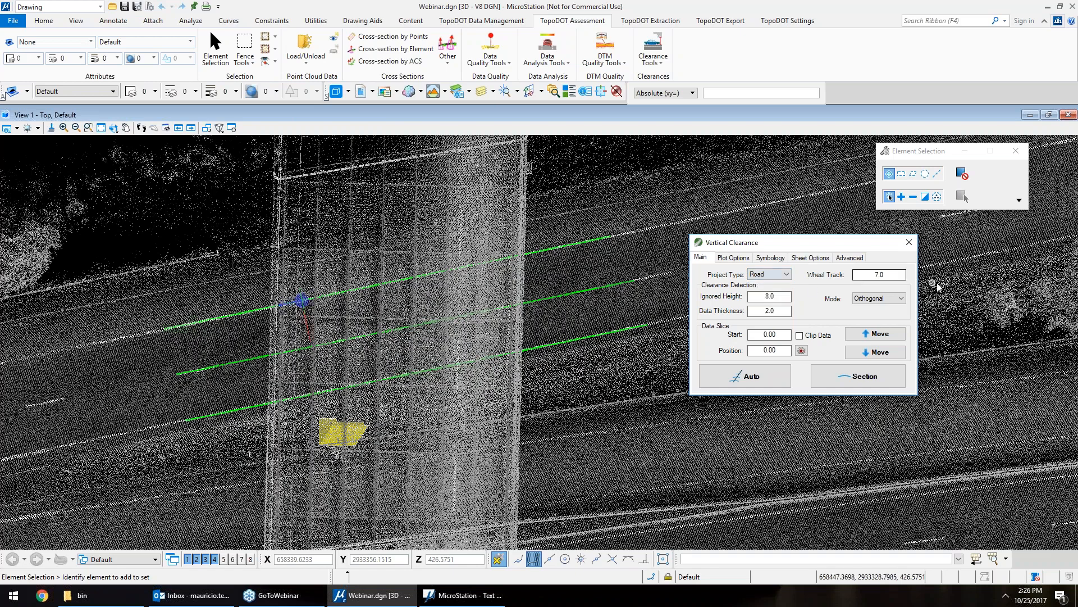
- Identify the green lane line running under the bridge and choose Orthogonal as the clearance detection mode
click(302, 300)
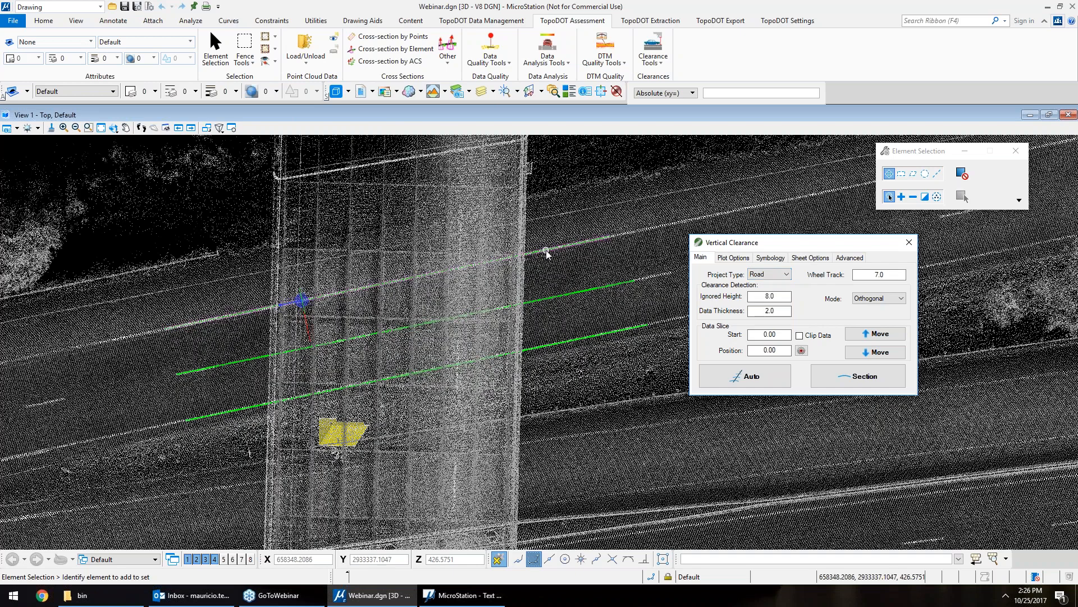
click(567, 292)
click(871, 299)
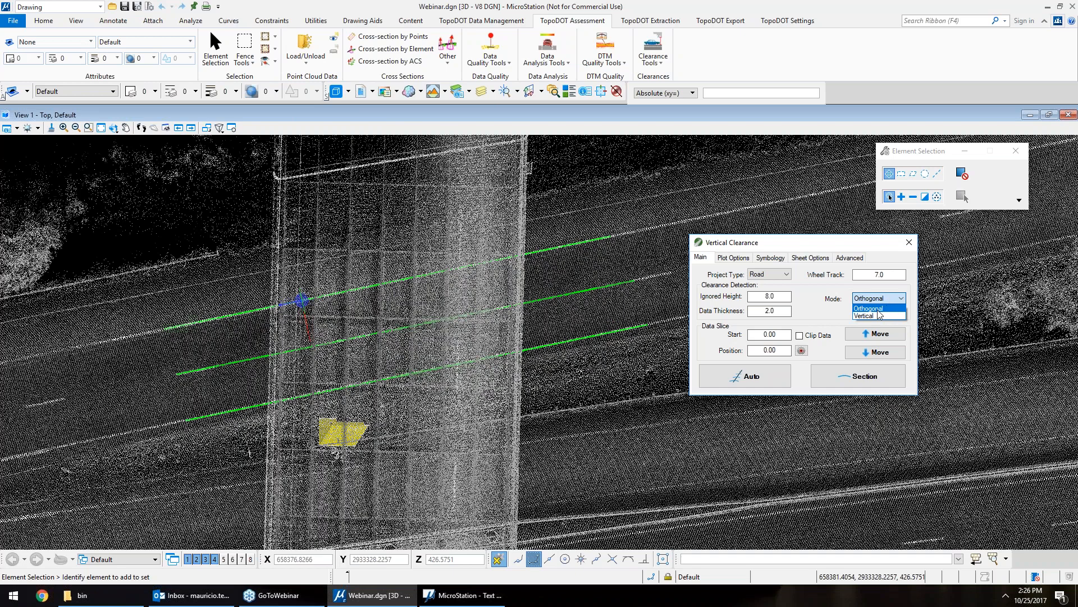
click(876, 308)
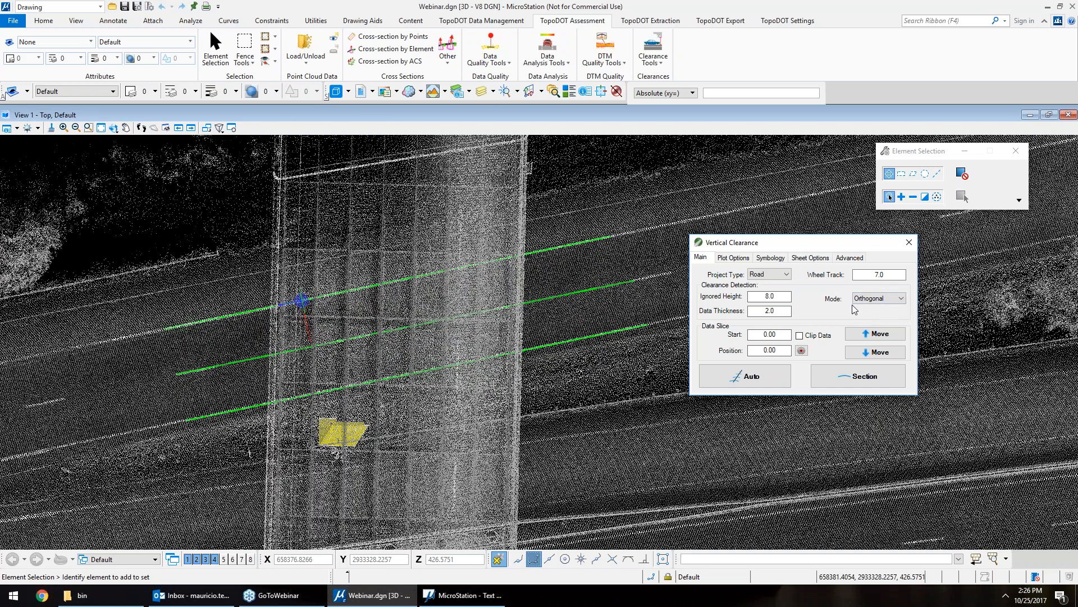
- Set Clearance to Plot to All in the plot options of the Vertical Clearance tool
click(775, 258)
click(741, 258)
click(793, 287)
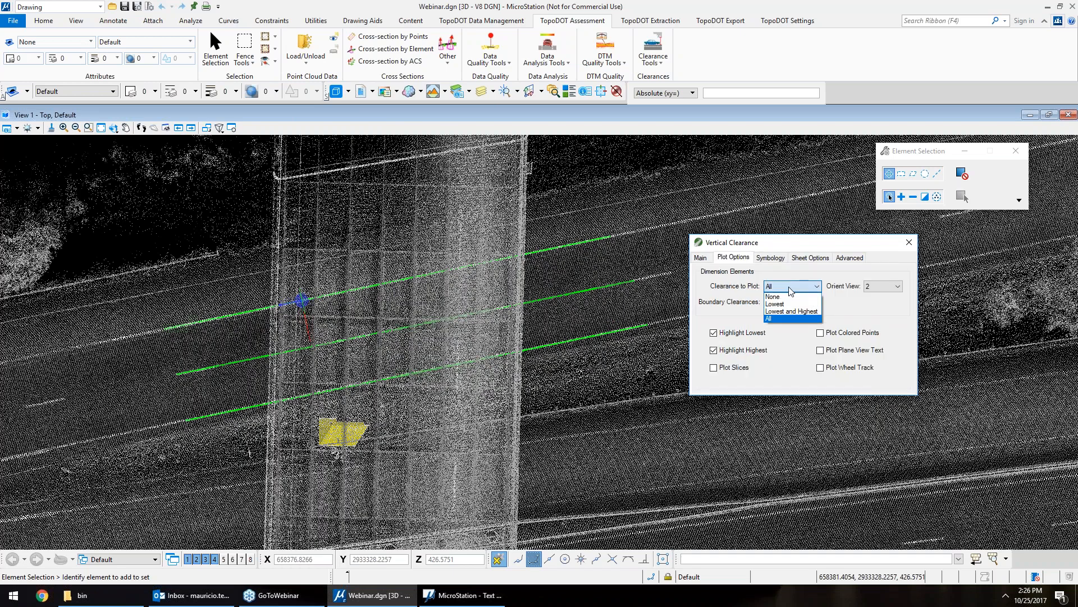
click(800, 318)
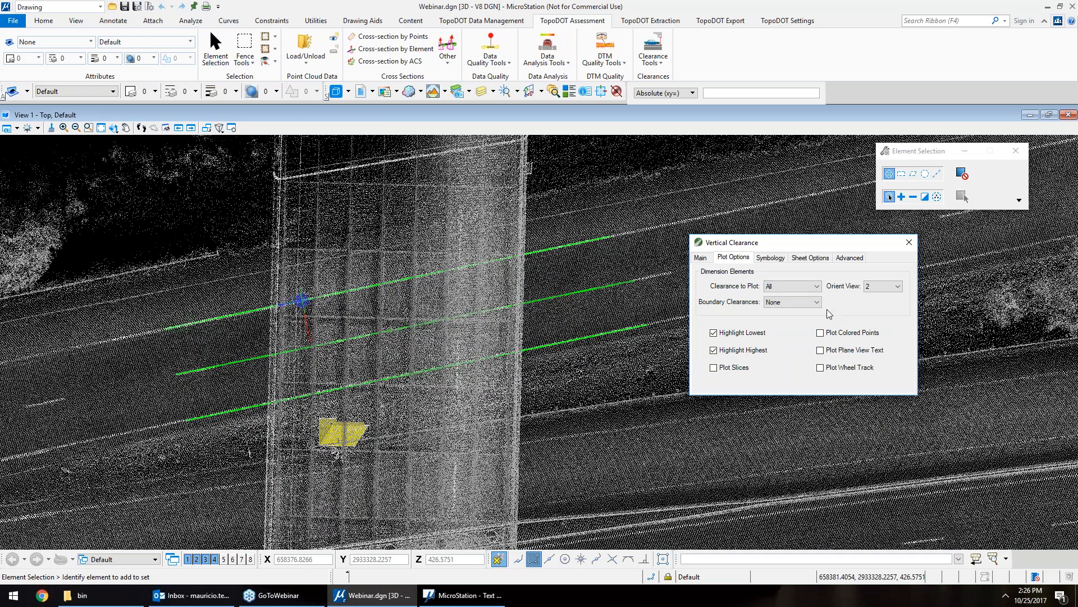
- Choose a more limited Clearance to Plot option in the plot options of the Vertical Clearance tool
click(785, 291)
click(784, 287)
click(783, 287)
click(791, 311)
- Set the symbology color mode to Specify Limits and preview the clearance color scale
click(771, 257)
click(785, 339)
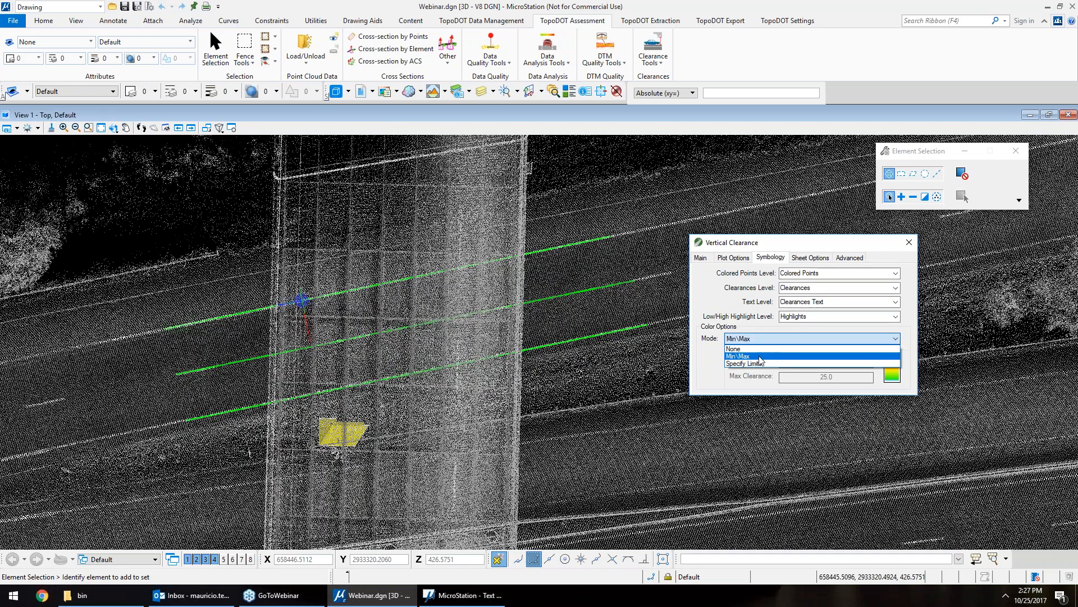
click(760, 356)
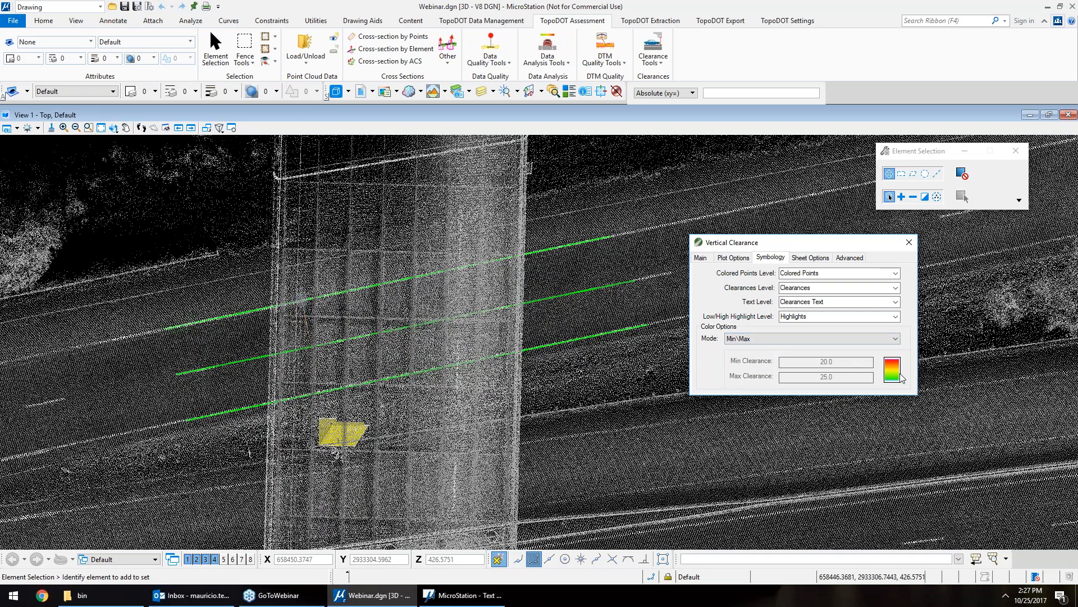
click(764, 341)
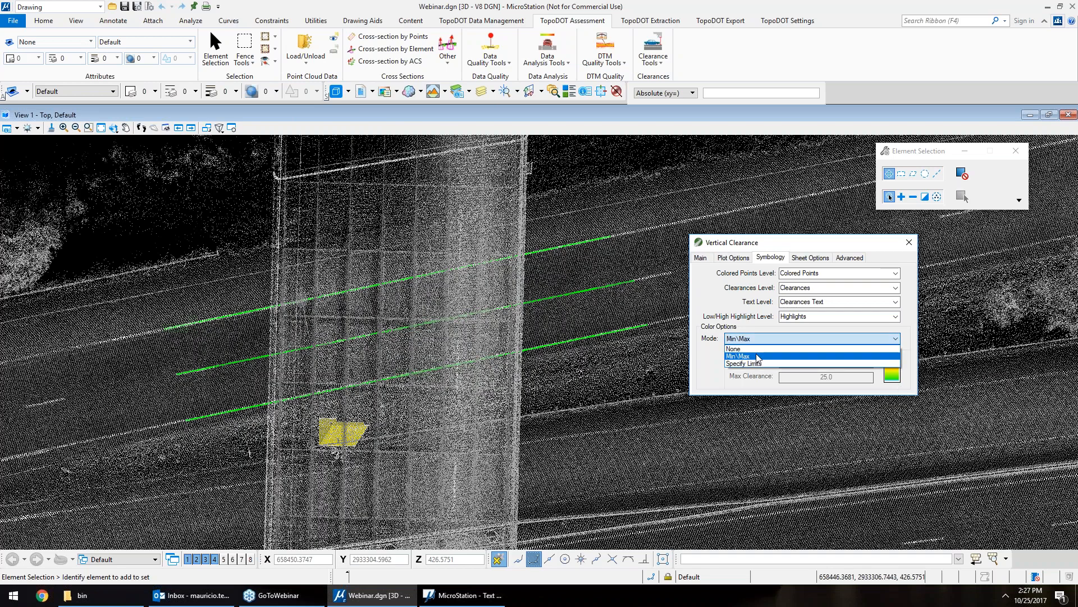
click(757, 364)
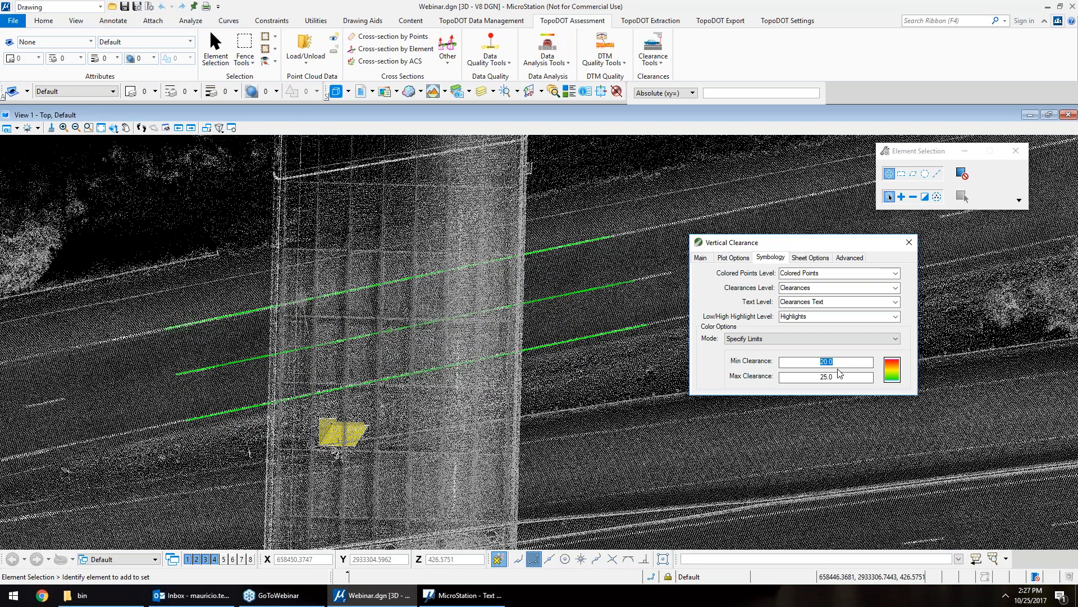
click(895, 369)
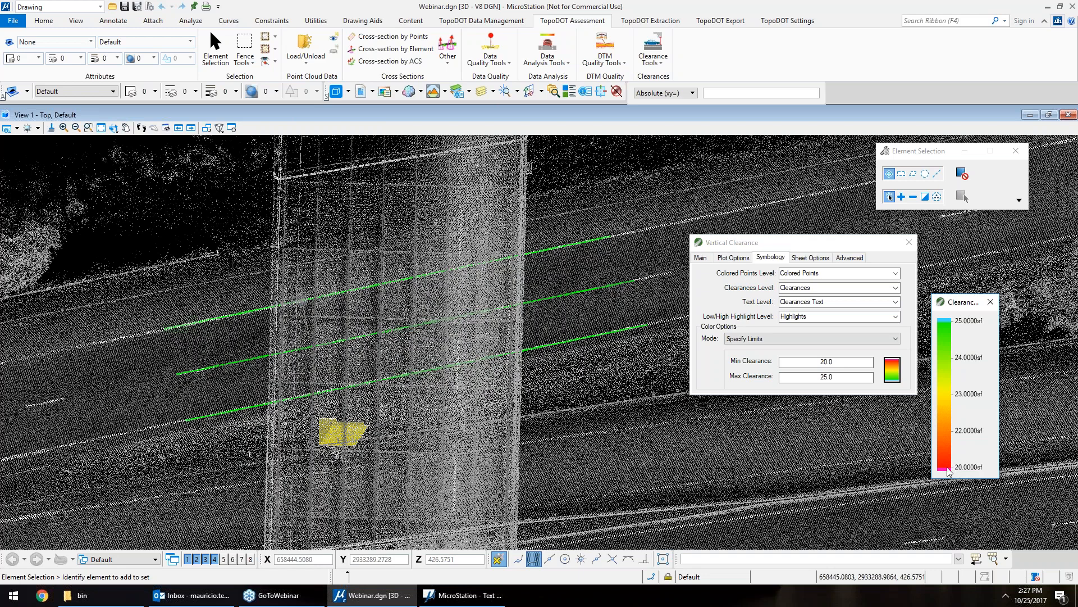
drag(963, 304, 947, 238)
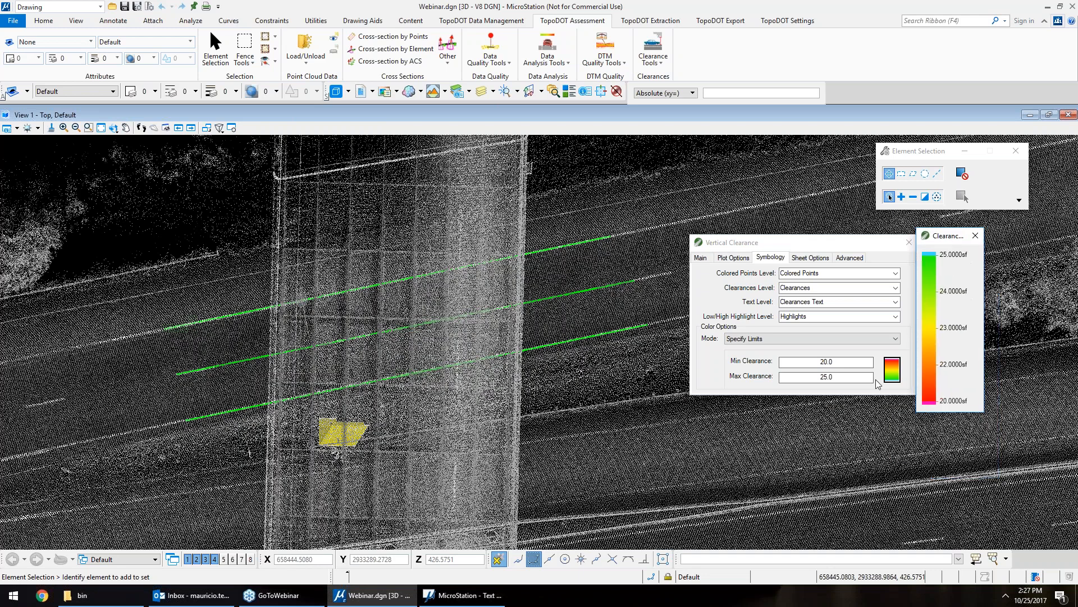
click(975, 238)
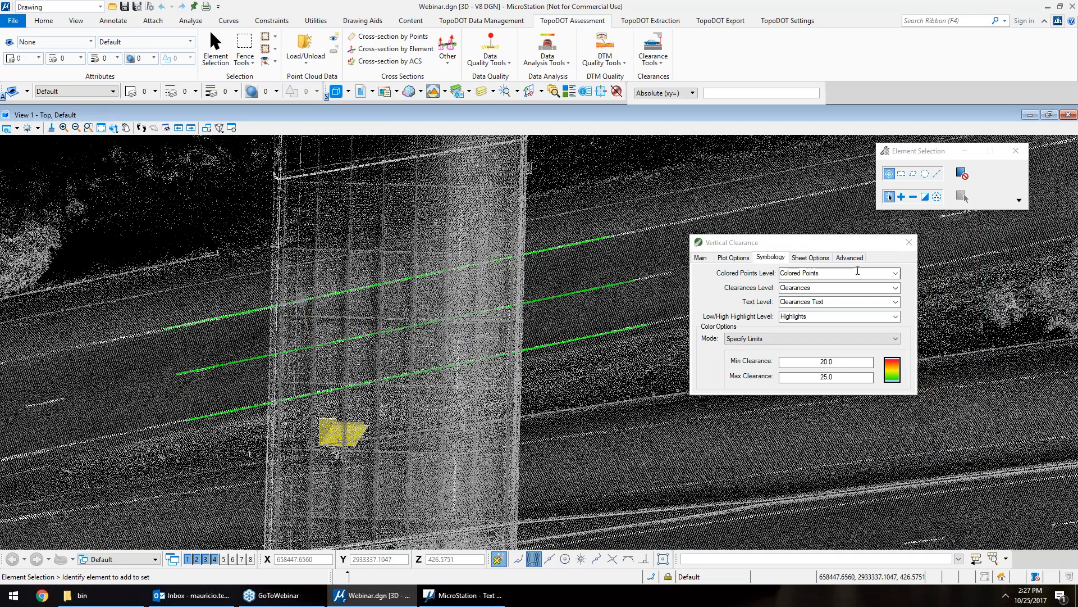
- Review the sheet and advanced options of the Vertical Clearance tool and select the three green lane lines under the bridge
click(810, 258)
click(845, 260)
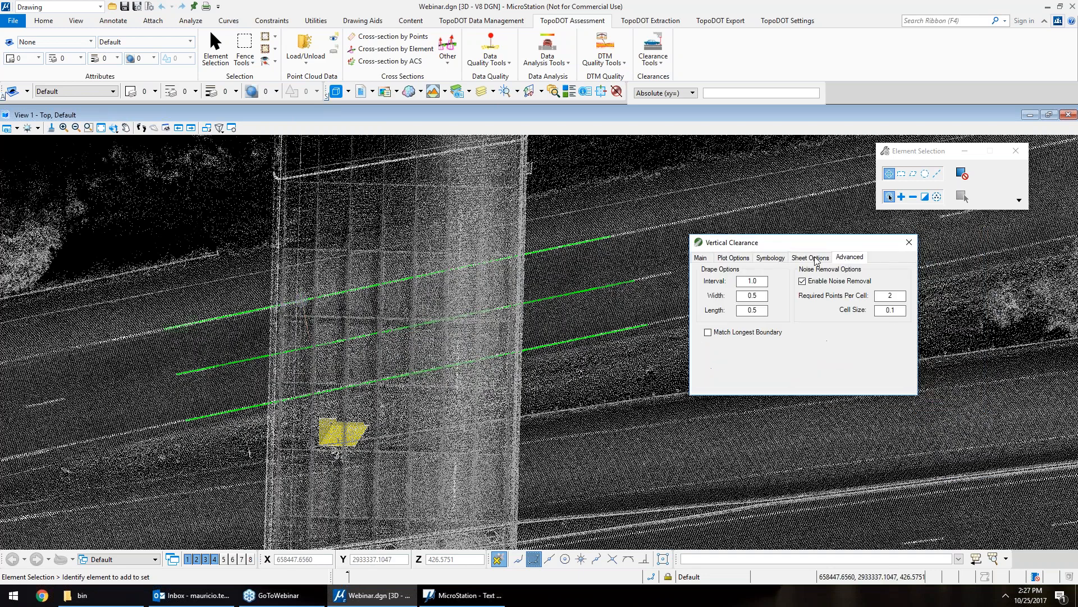
click(704, 260)
click(530, 349)
- Set the color options mode to Min\Max in the symbology settings and return to the main clearance settings
click(770, 257)
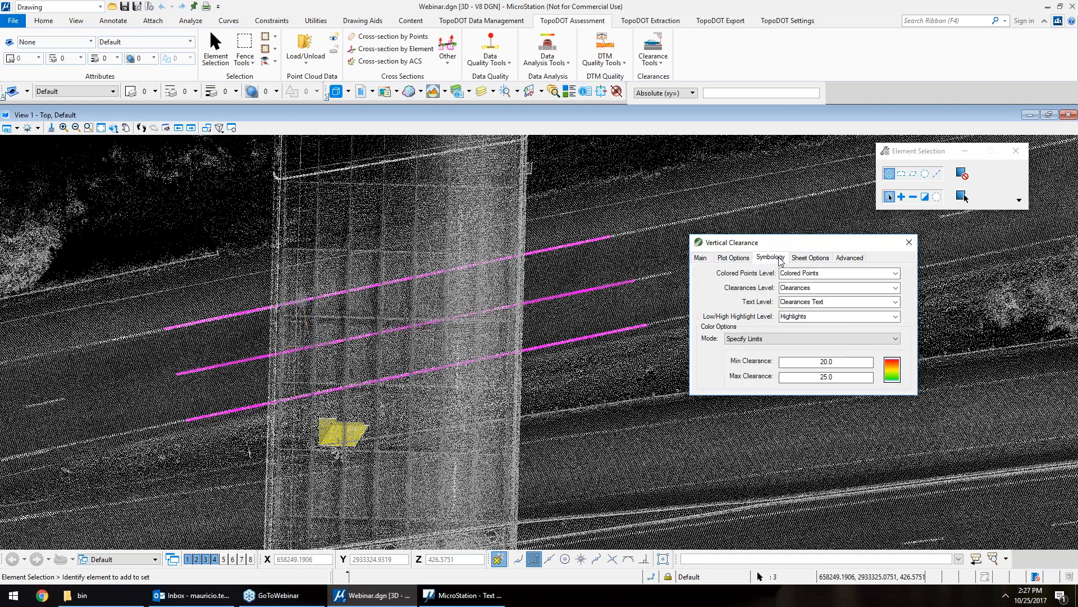
click(821, 338)
click(809, 366)
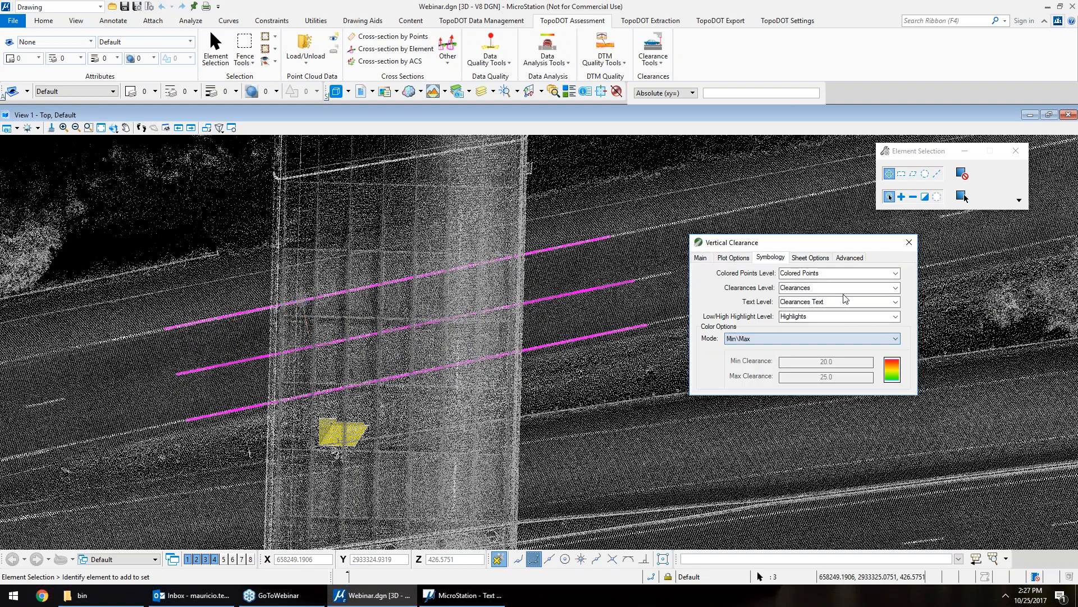
click(733, 257)
click(700, 257)
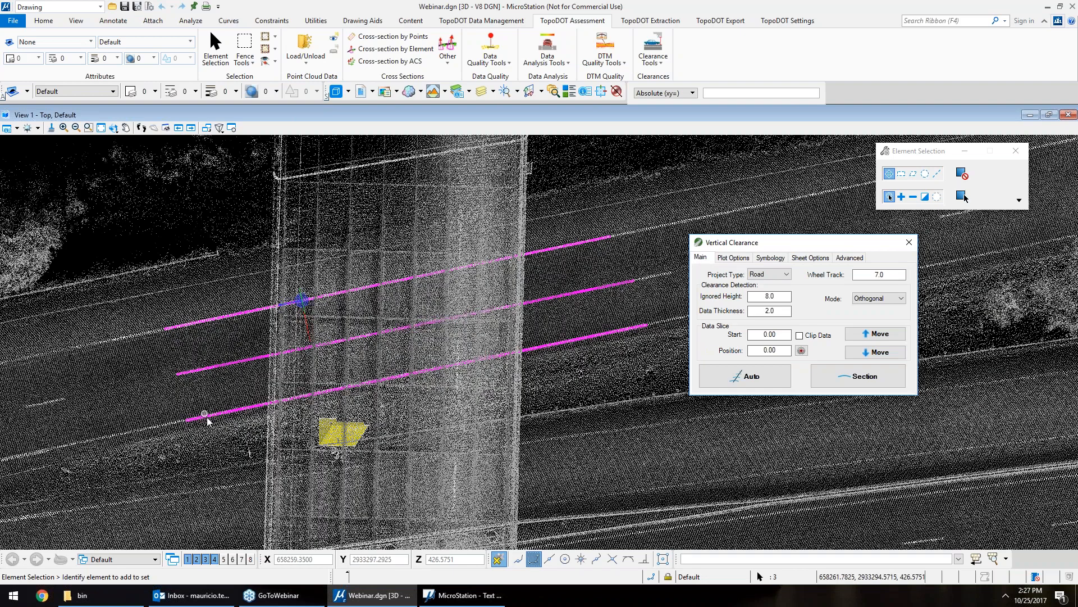
- Set Data Thickness to 5.0 and run the automatic clearance detection along the three selected lane lines
drag(217, 436, 129, 322)
click(757, 308)
click(768, 381)
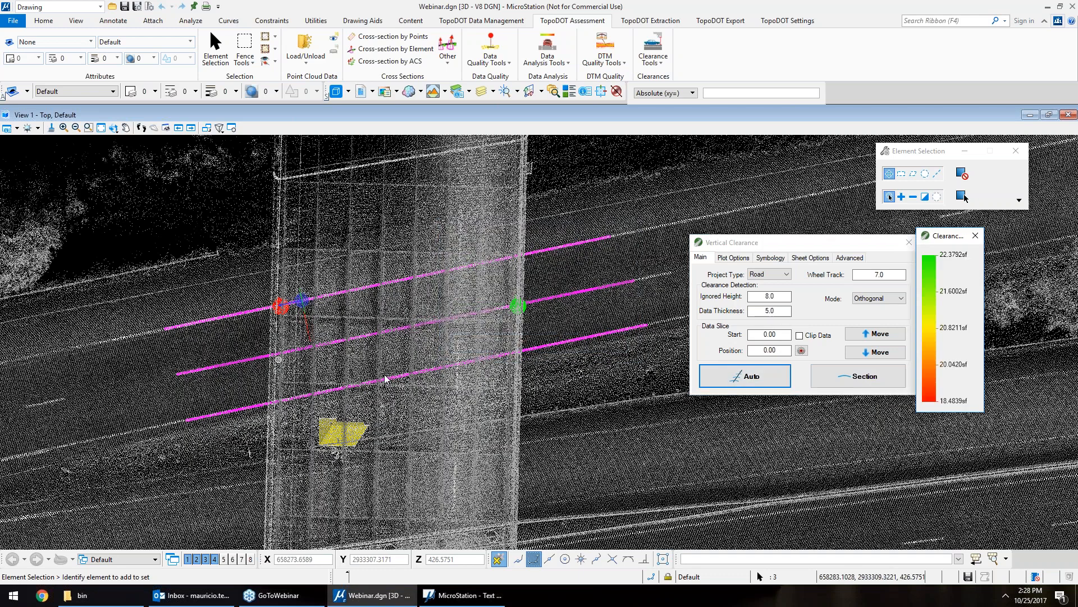
- Examine the highlighted lowest and highest clearances between the lane lines and the bridge from rotated and close-up views
click(113, 128)
click(256, 344)
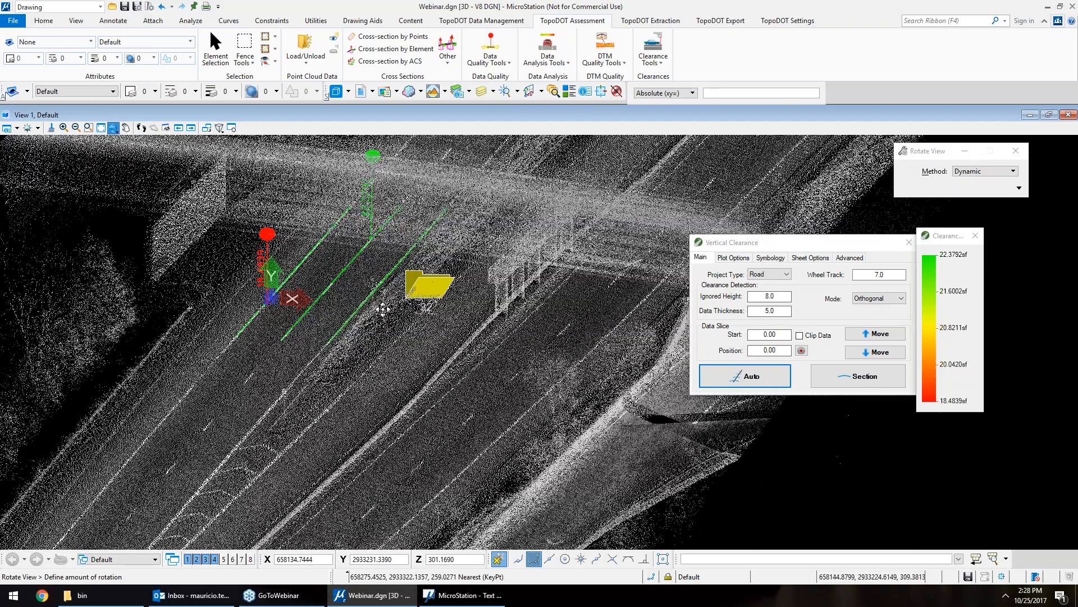
click(371, 283)
right_click(370, 282)
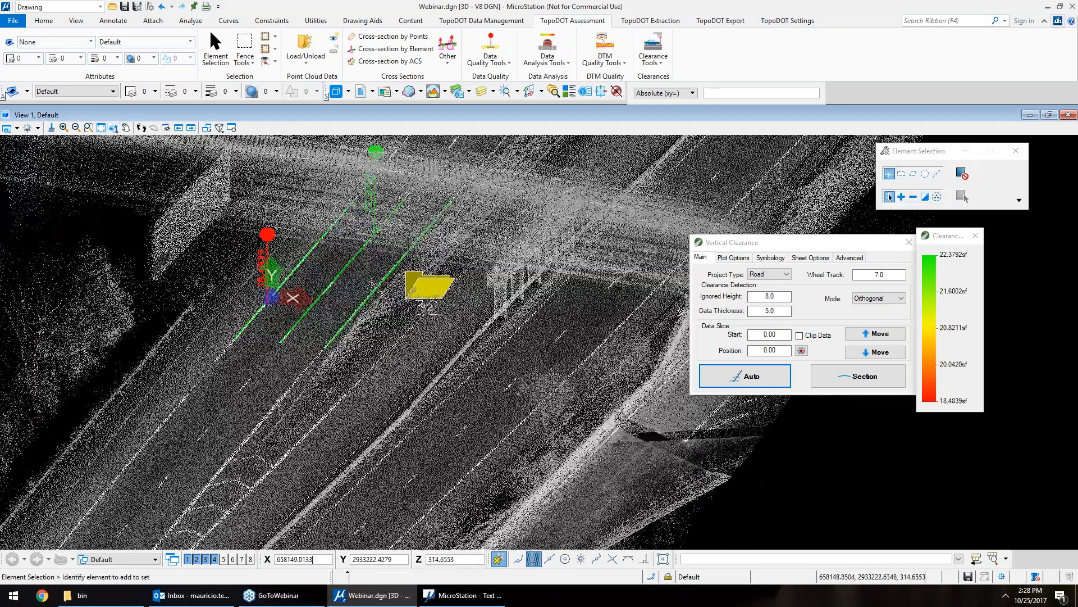
scroll(346, 196, up, 5)
click(113, 127)
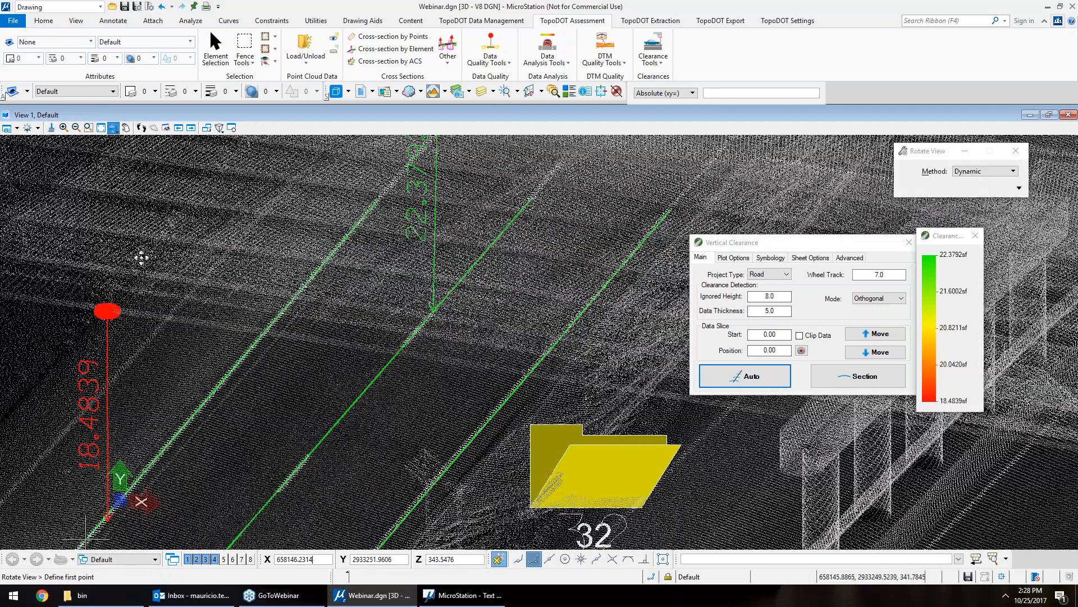
click(308, 290)
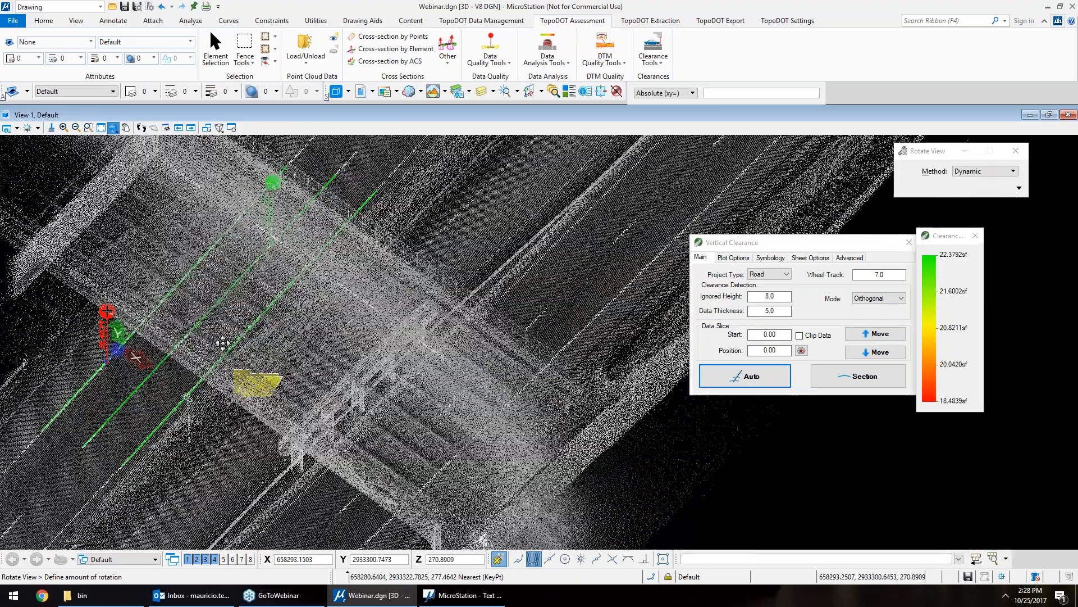
scroll(395, 272, up, 5)
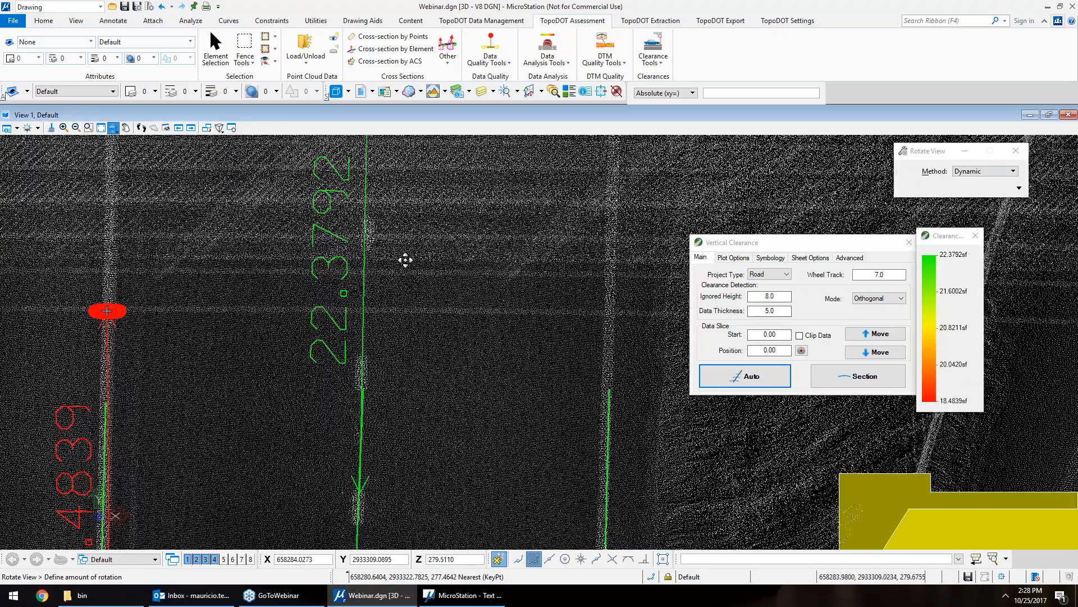
right_click(371, 261)
scroll(372, 261, down, 3)
scroll(198, 506, up, 5)
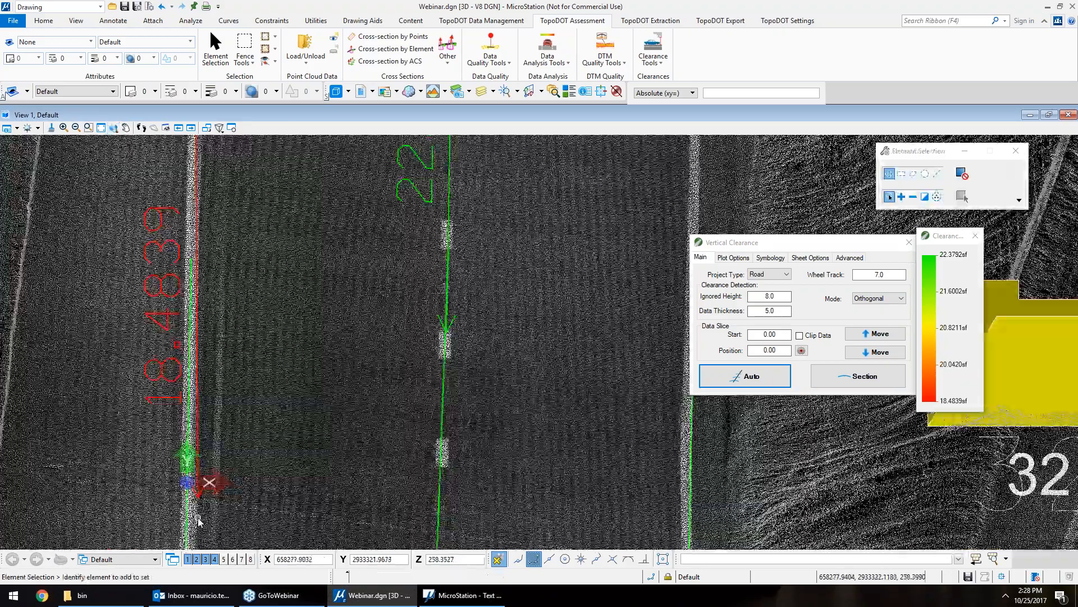
scroll(197, 505, down, 2)
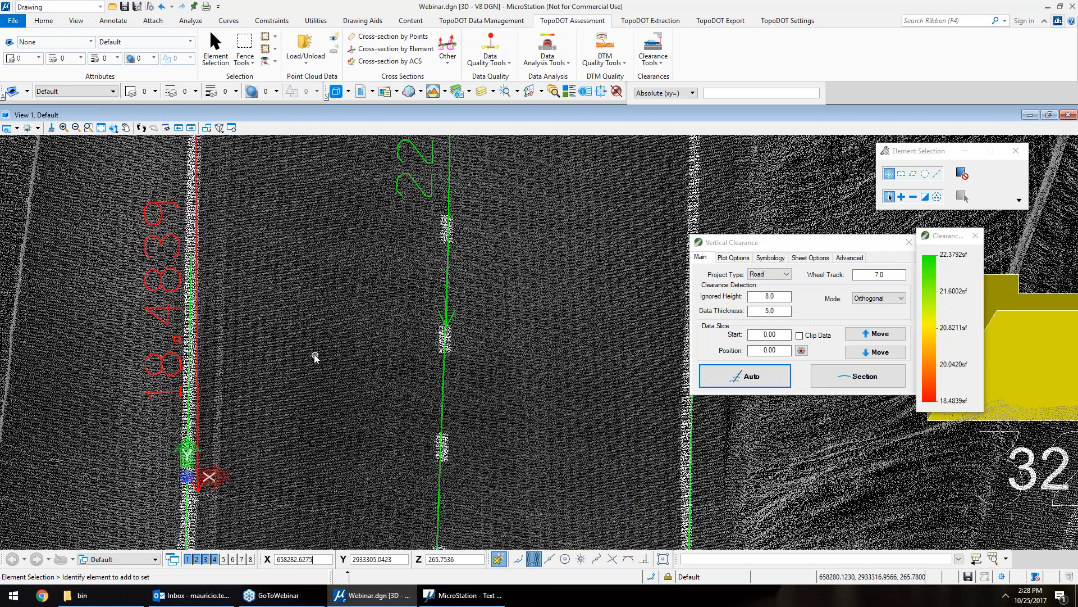
scroll(315, 354, down, 4)
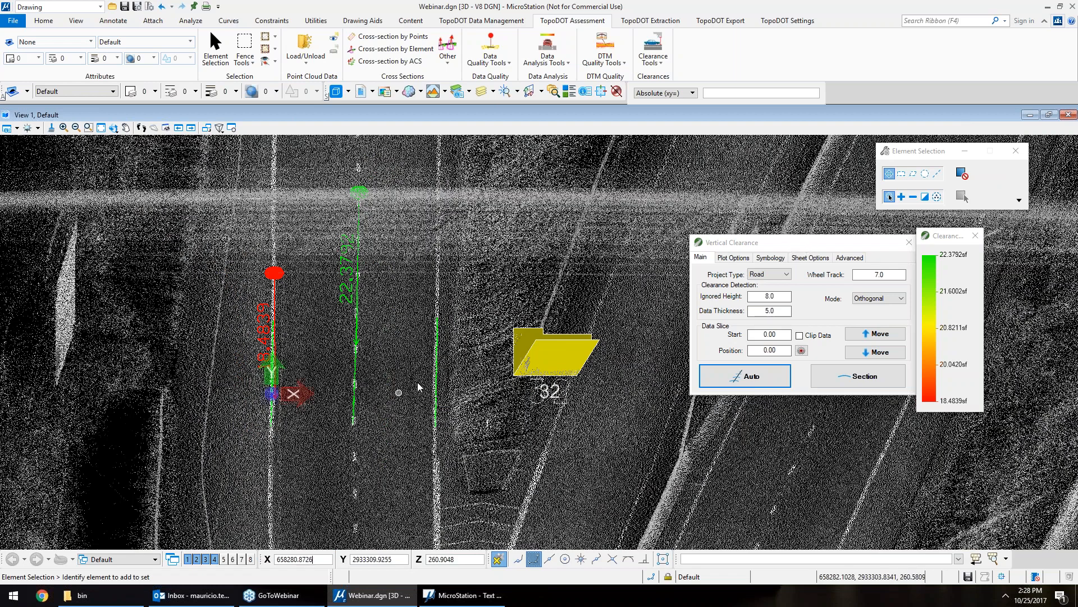
- Undo the plotted clearances, reselect the three lane lines and check the symbology color mode
key(ctrl+z)
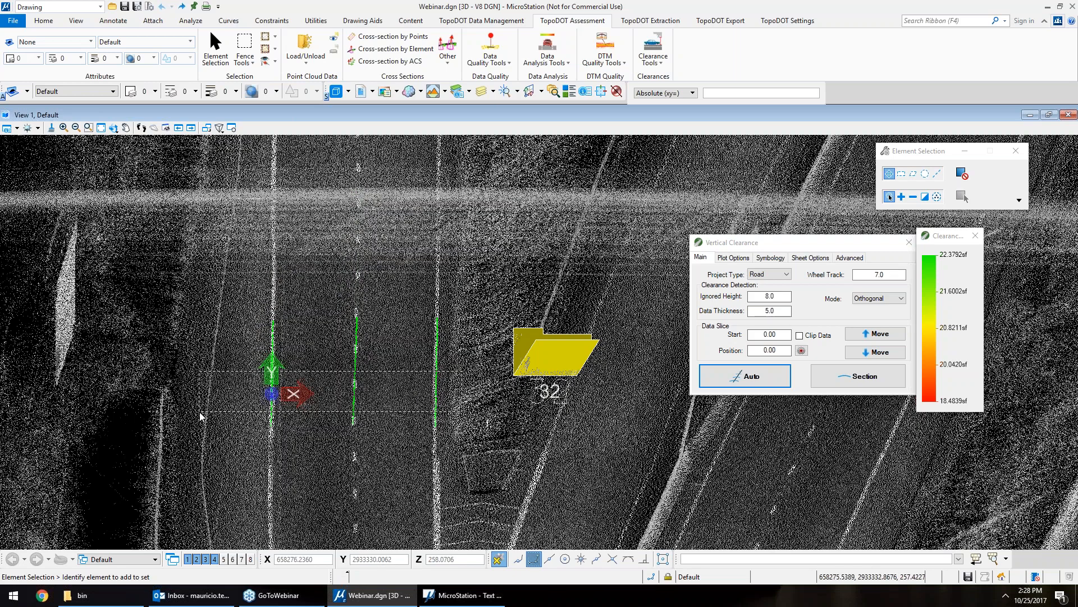
click(764, 259)
click(759, 337)
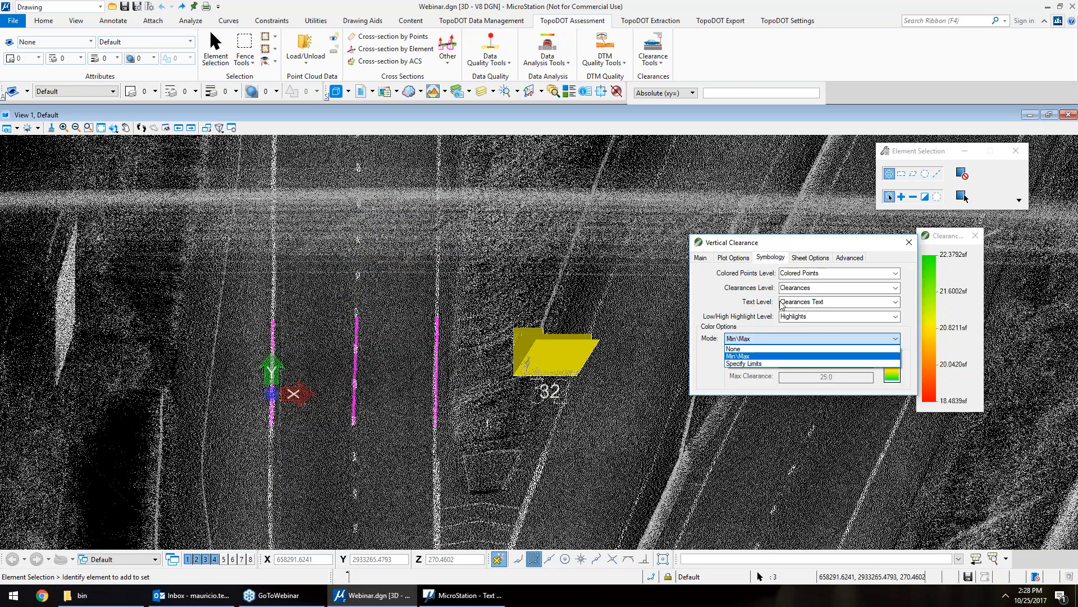
- Set Clearance to Plot to All and rerun the automatic clearance detection for the three selected lane lines
click(733, 258)
click(791, 286)
click(781, 325)
click(701, 257)
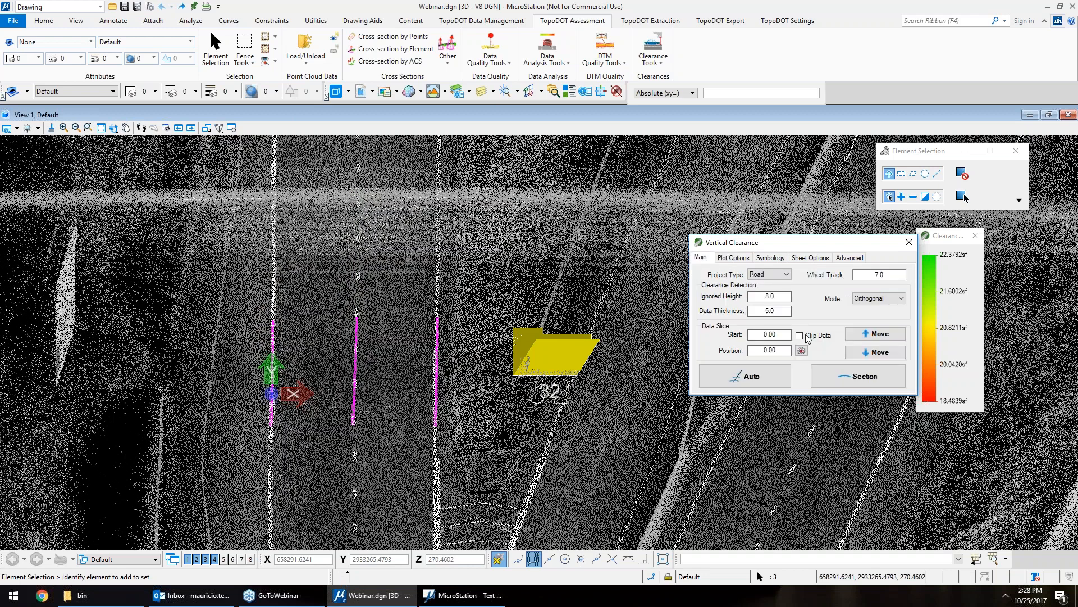
click(770, 378)
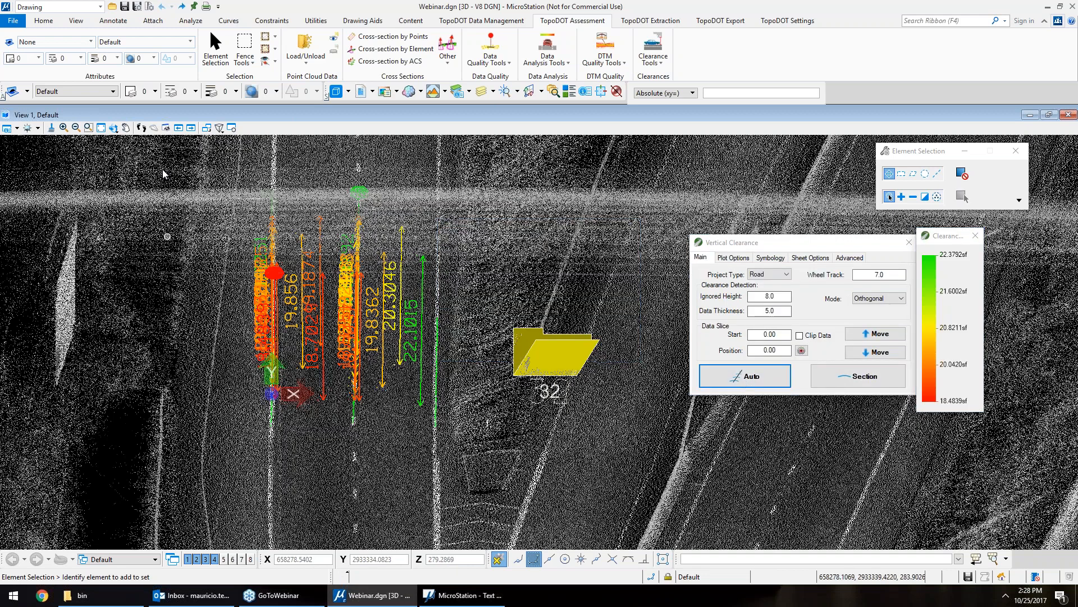
- Examine all the color-coded clearance dimensions along the lane lines under the bridge from several rotated views
click(114, 128)
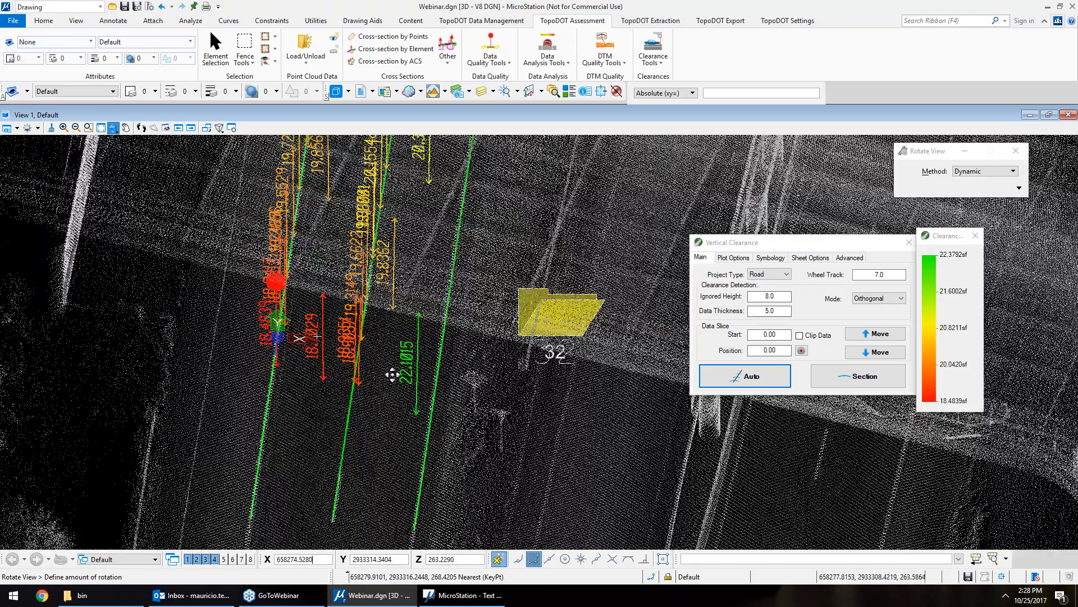
shift+middle_drag(392, 374, 471, 350)
scroll(341, 357, down, 2)
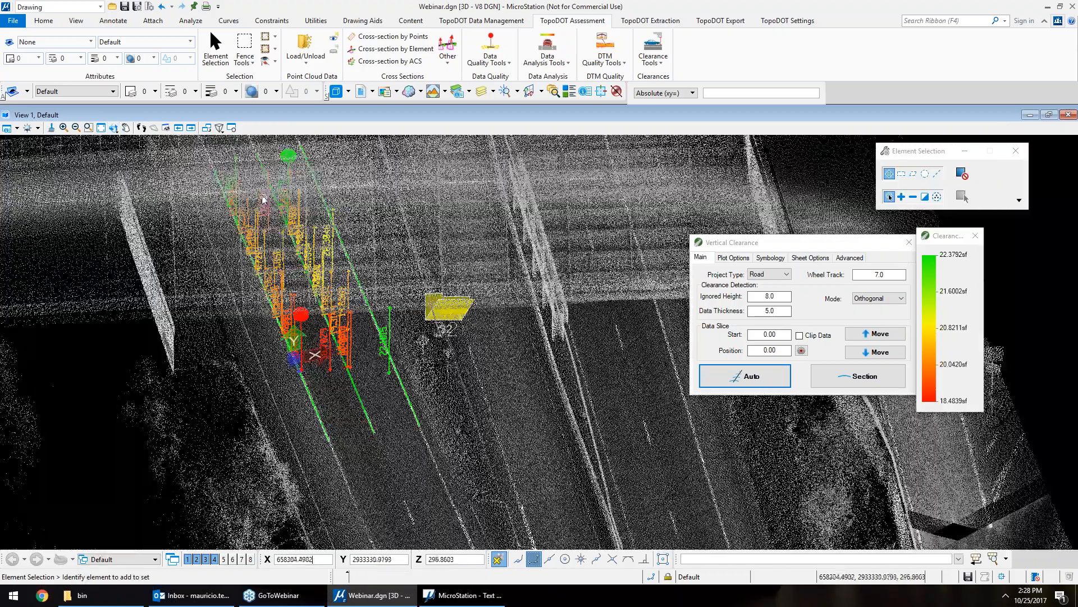
scroll(263, 199, up, 3)
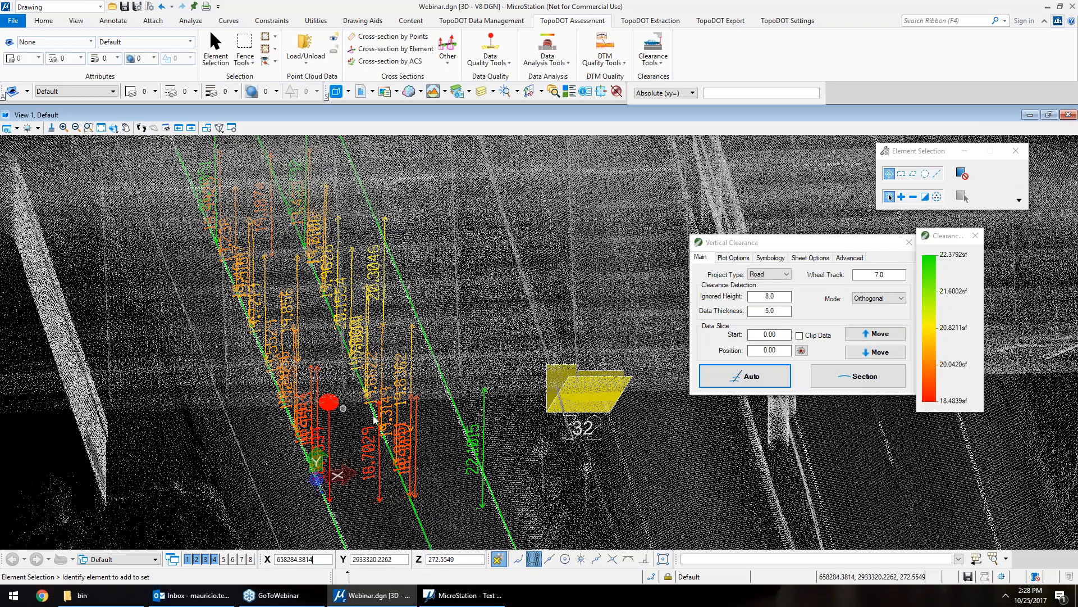
click(113, 127)
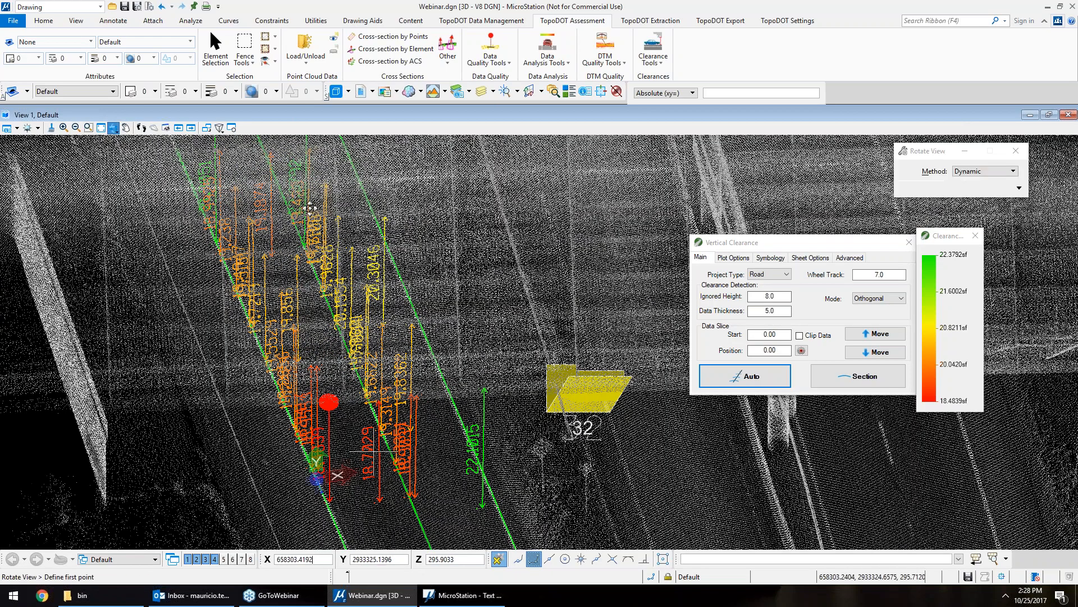
click(375, 224)
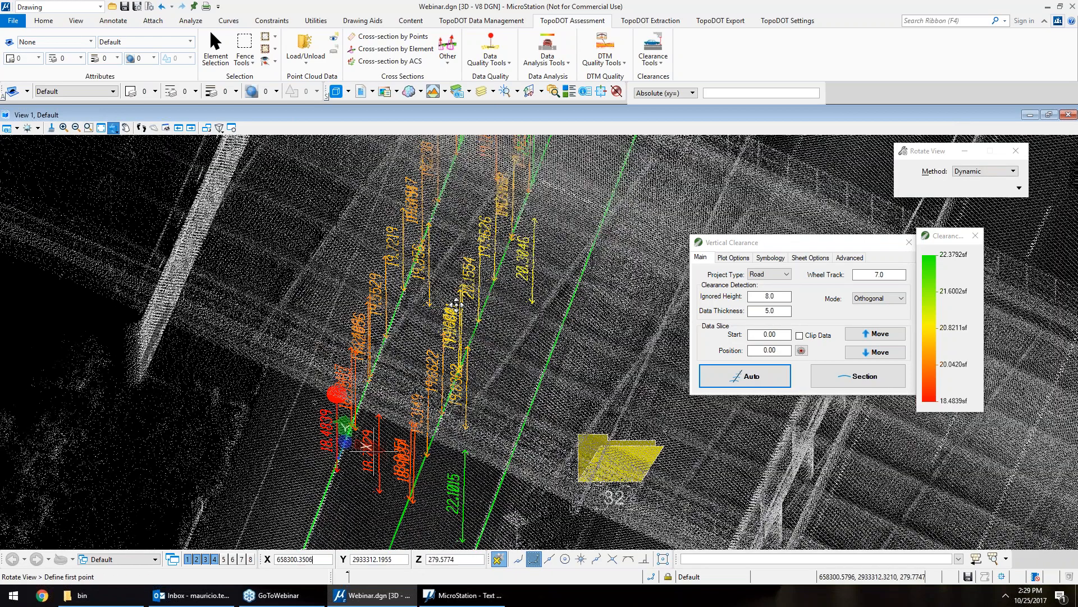
click(455, 305)
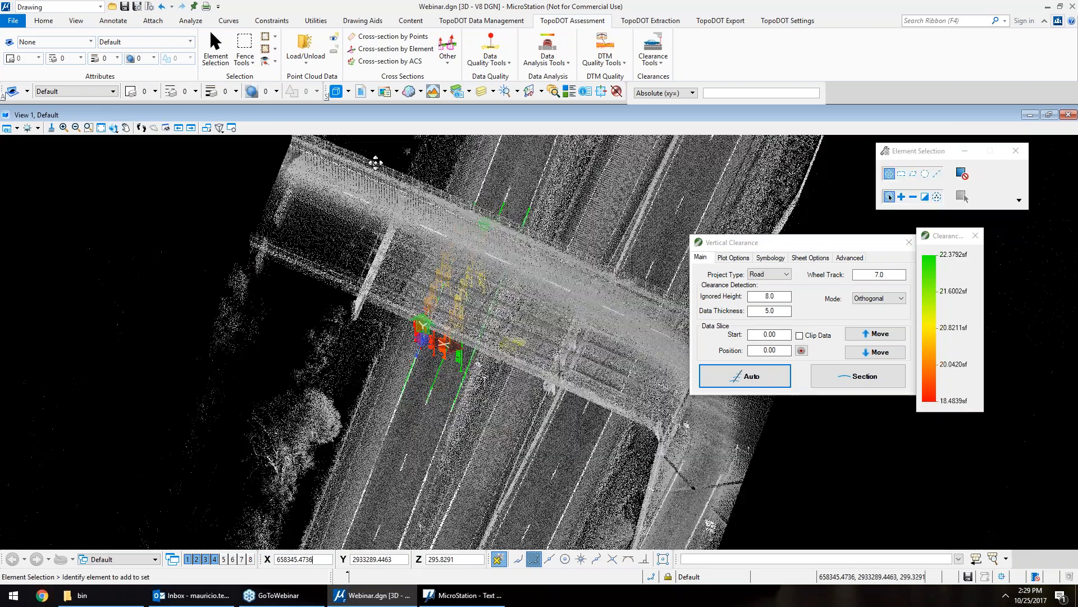
- Restore the top view and inspect where the plotted clearances fall across the bridge deck
click(114, 127)
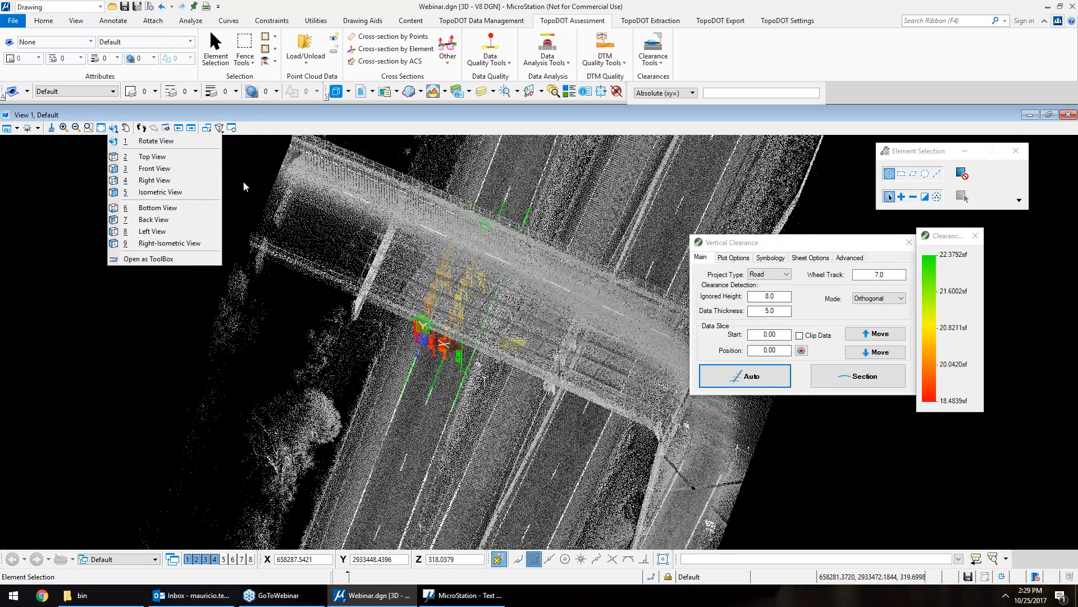
click(152, 156)
click(489, 275)
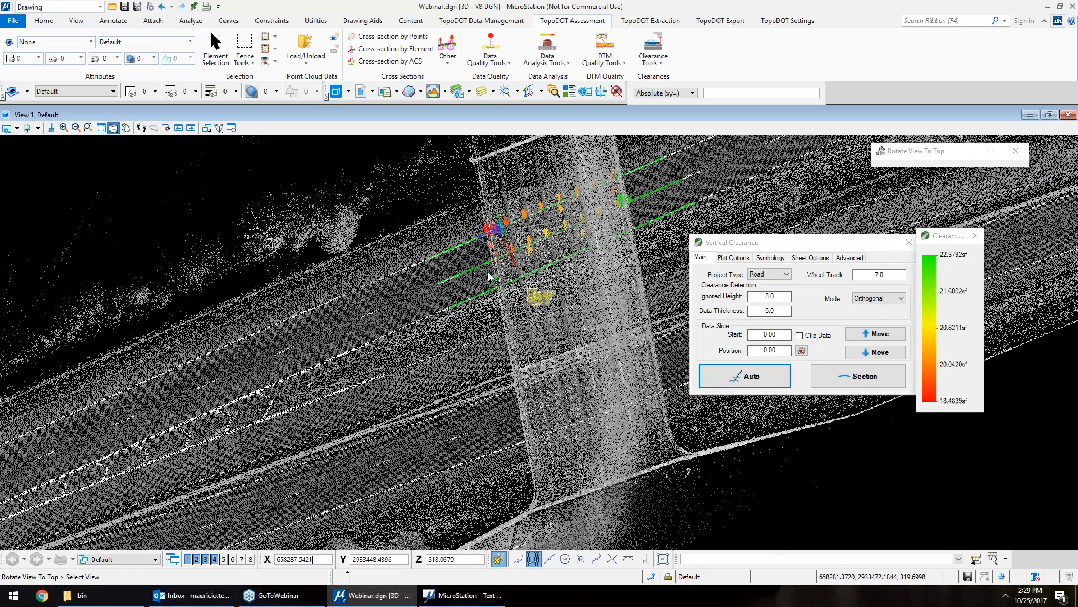
middle_drag(624, 224, 476, 293)
right_click(476, 293)
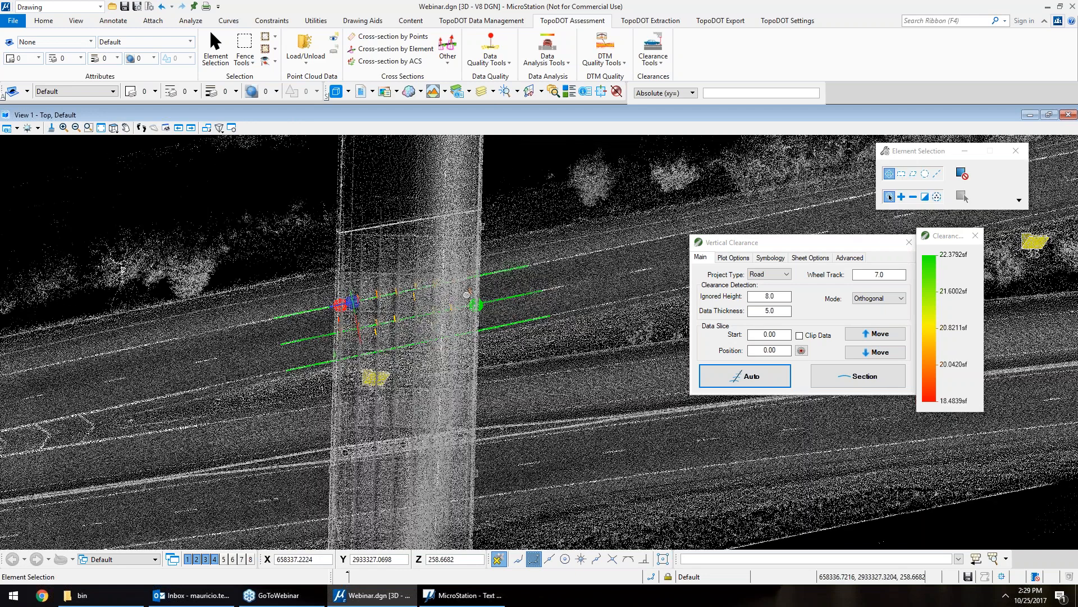
scroll(450, 290, up, 3)
click(113, 128)
click(597, 171)
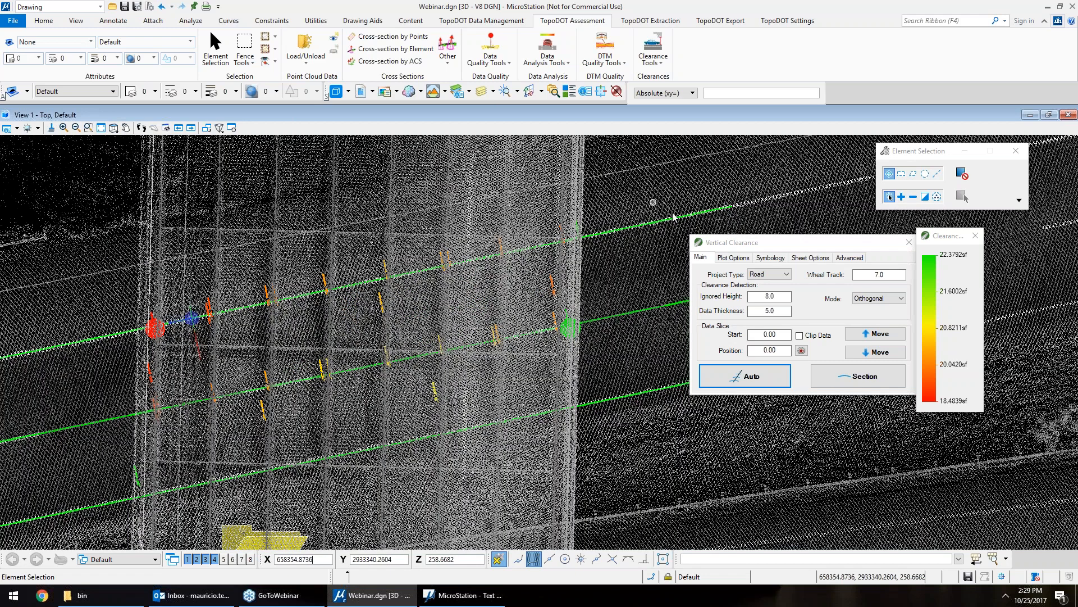
click(111, 130)
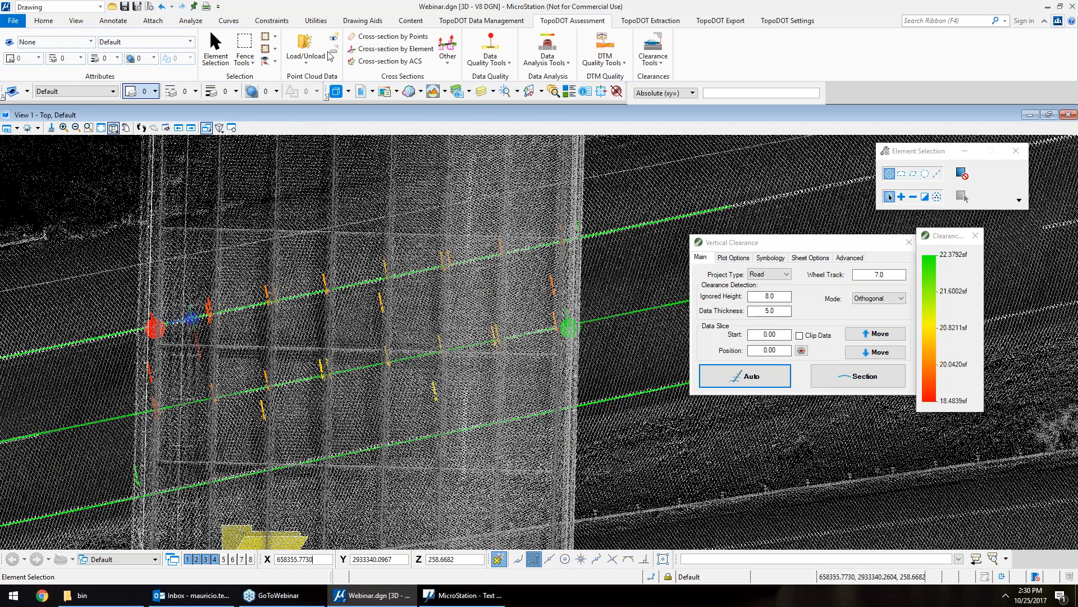
- Bring up RoadClearanceExagerated.png in Photos, study its wheel track and road lane clearance diagram, and close it
drag(308, 10, 656, 8)
click(755, 55)
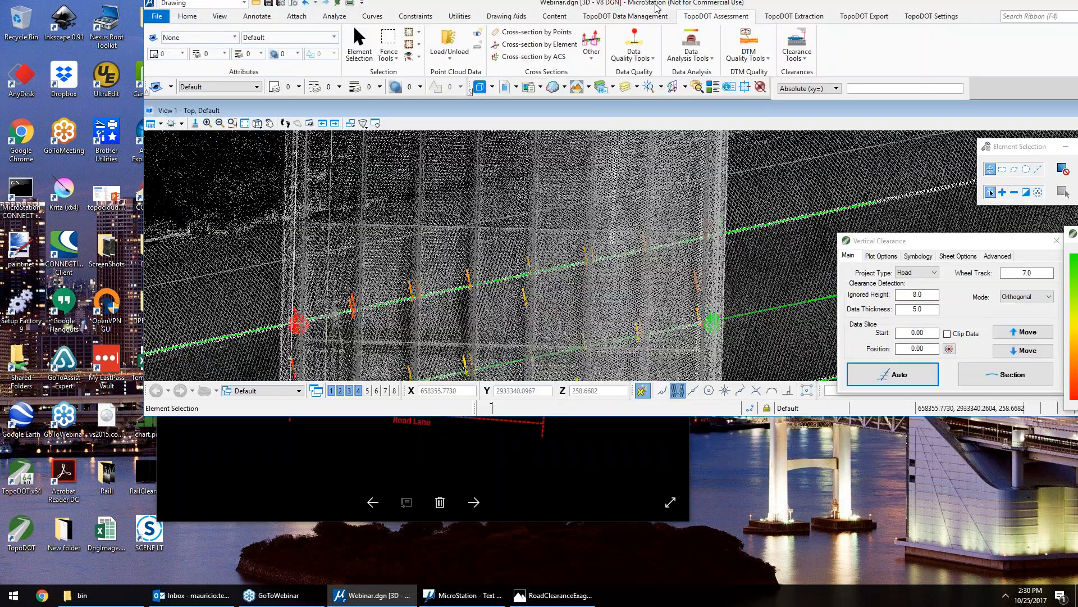
double_click(733, 9)
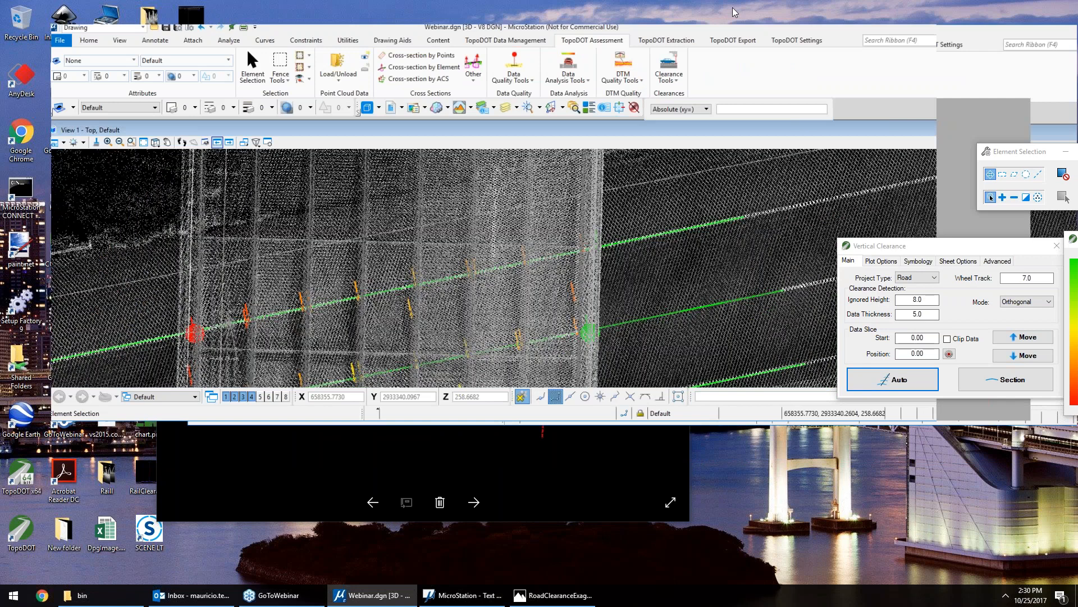
click(553, 595)
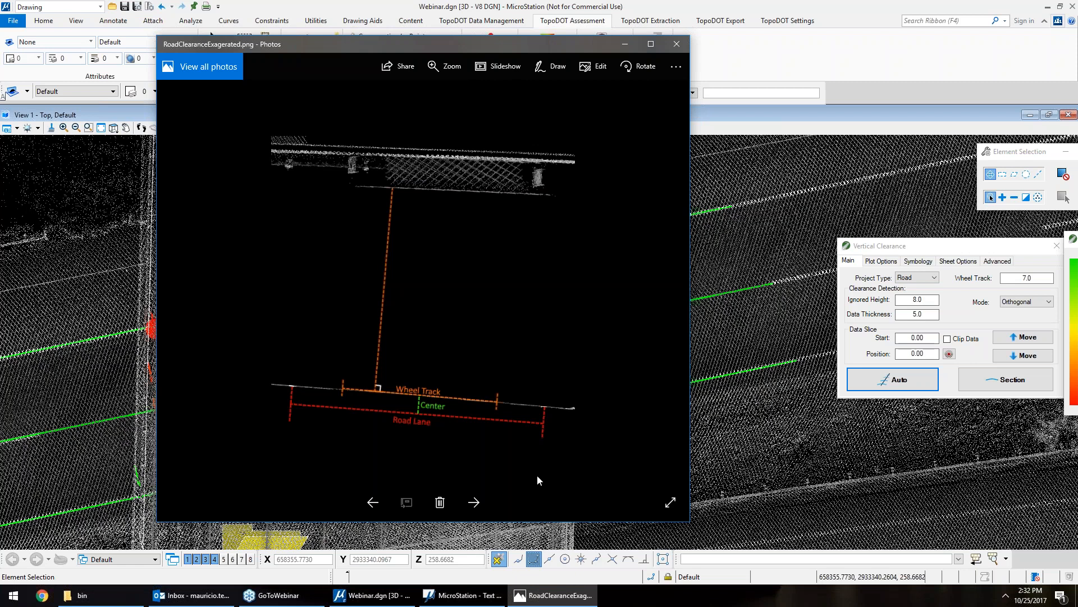
click(683, 47)
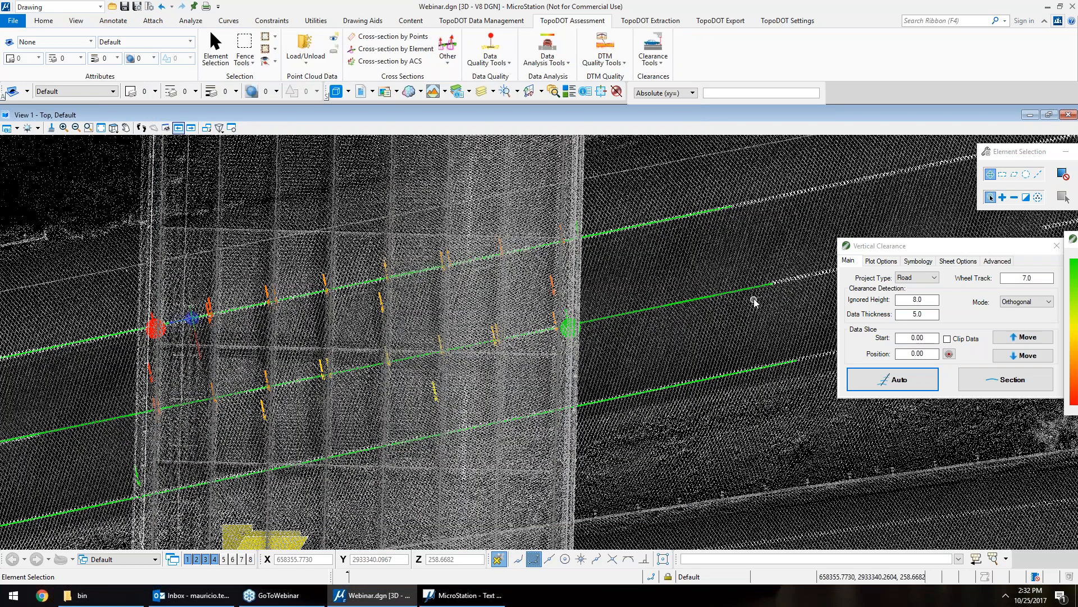
- Select the plotted vertical clearances and their markers around the bridge and remove them, keeping the green lane lines
scroll(393, 359, down, 3)
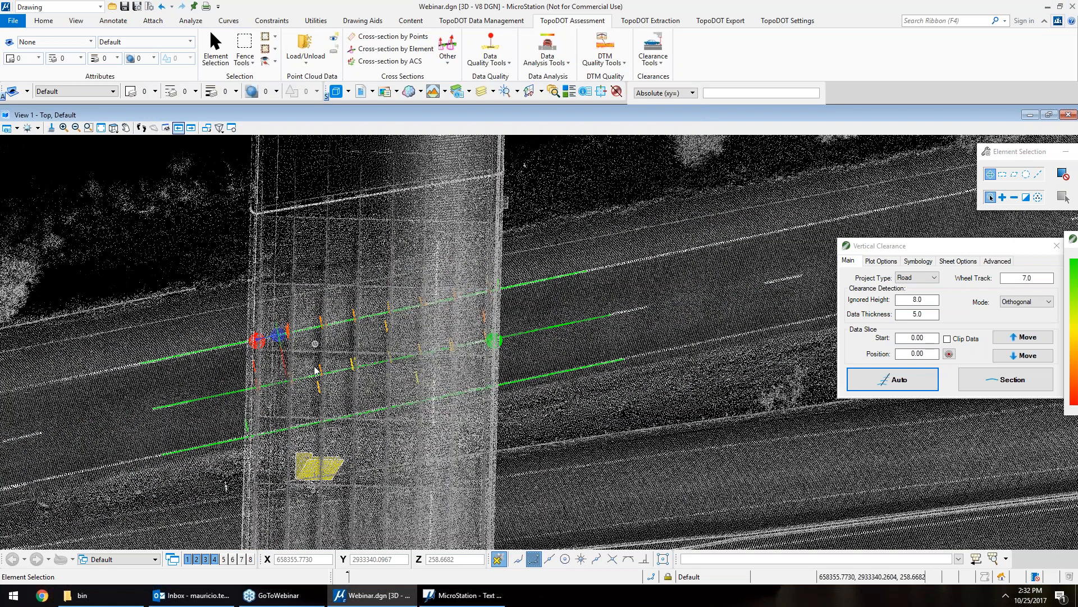
scroll(315, 371, down, 10)
scroll(273, 391, up, 6)
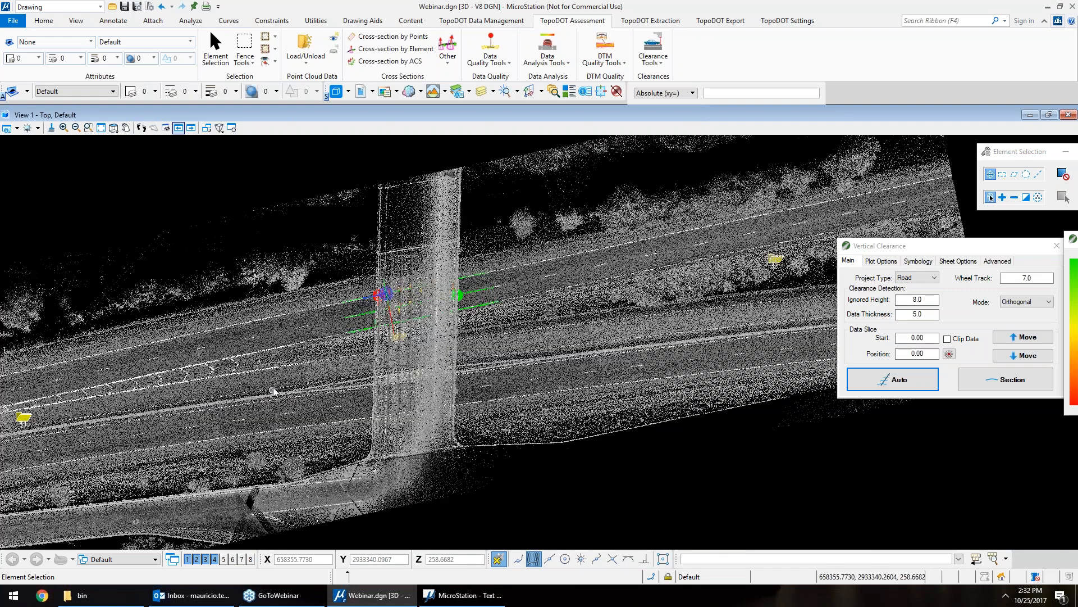
middle_drag(274, 392, 332, 377)
click(719, 21)
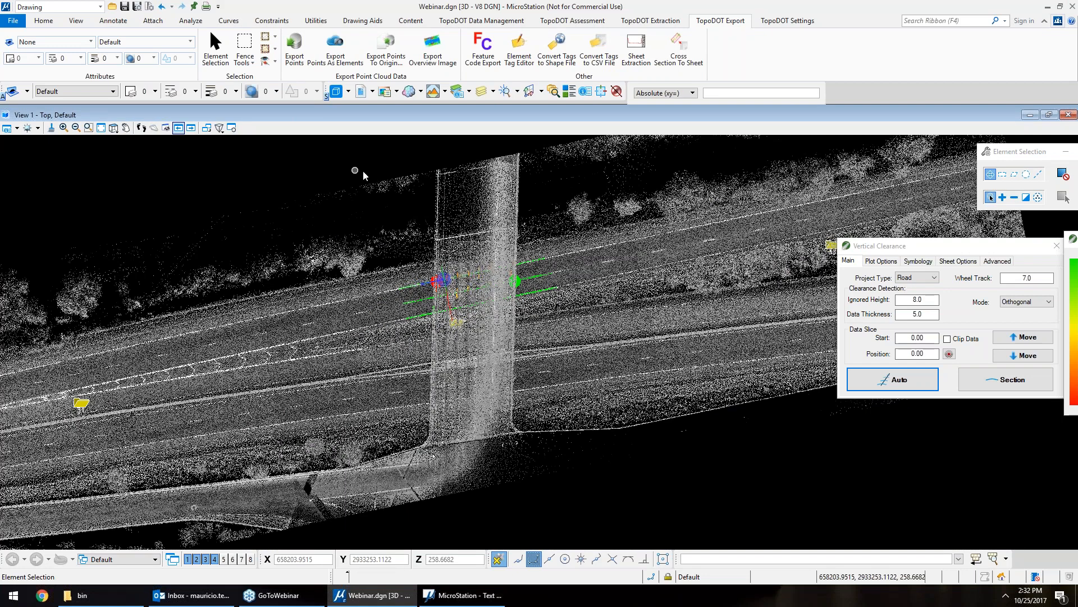
click(217, 52)
drag(315, 165, 489, 372)
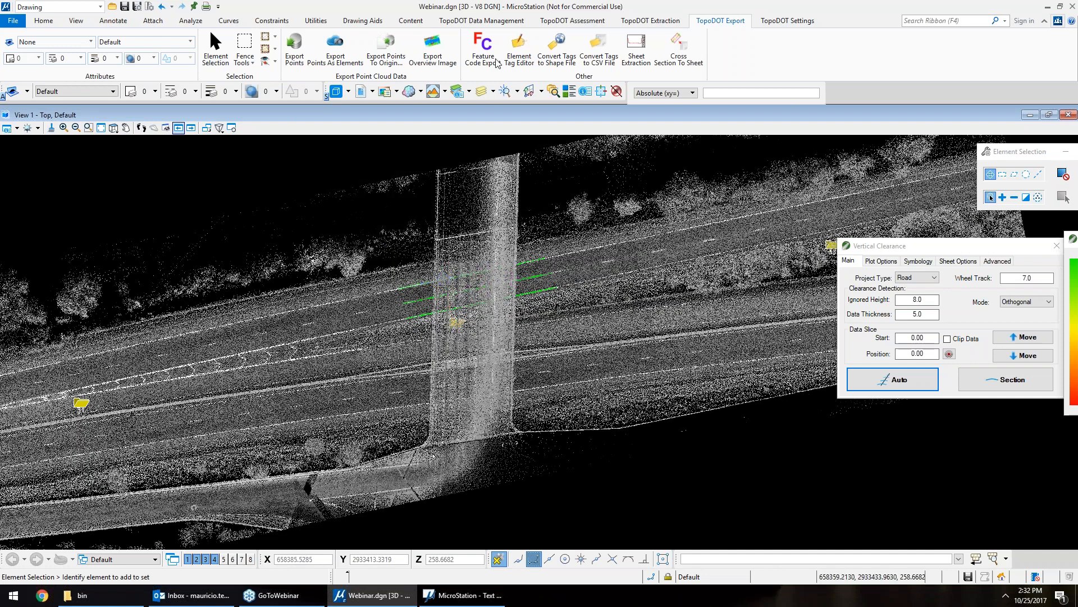
click(436, 56)
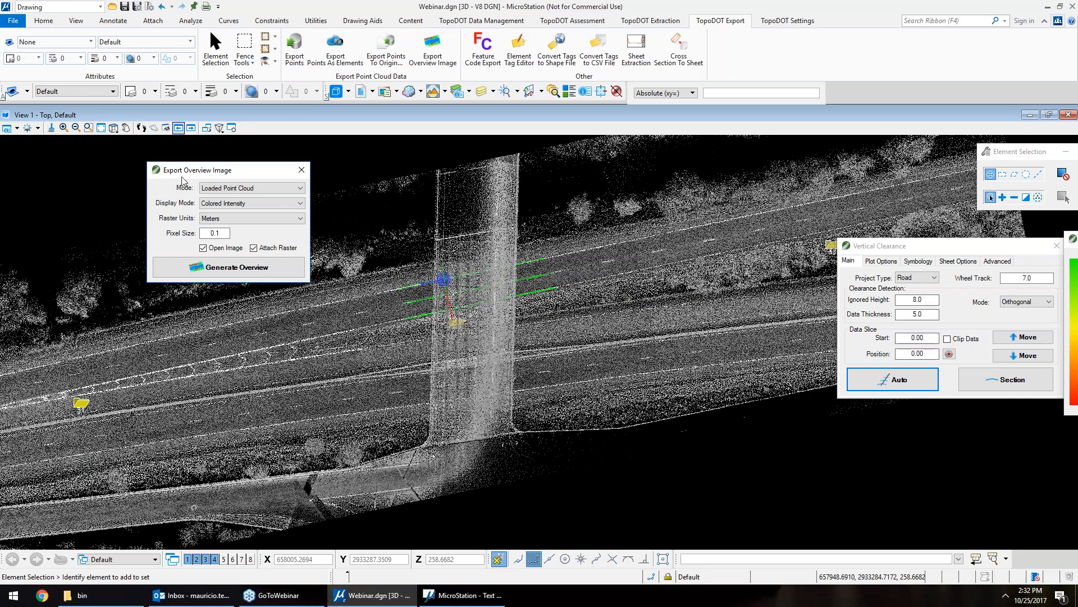
drag(225, 172, 112, 160)
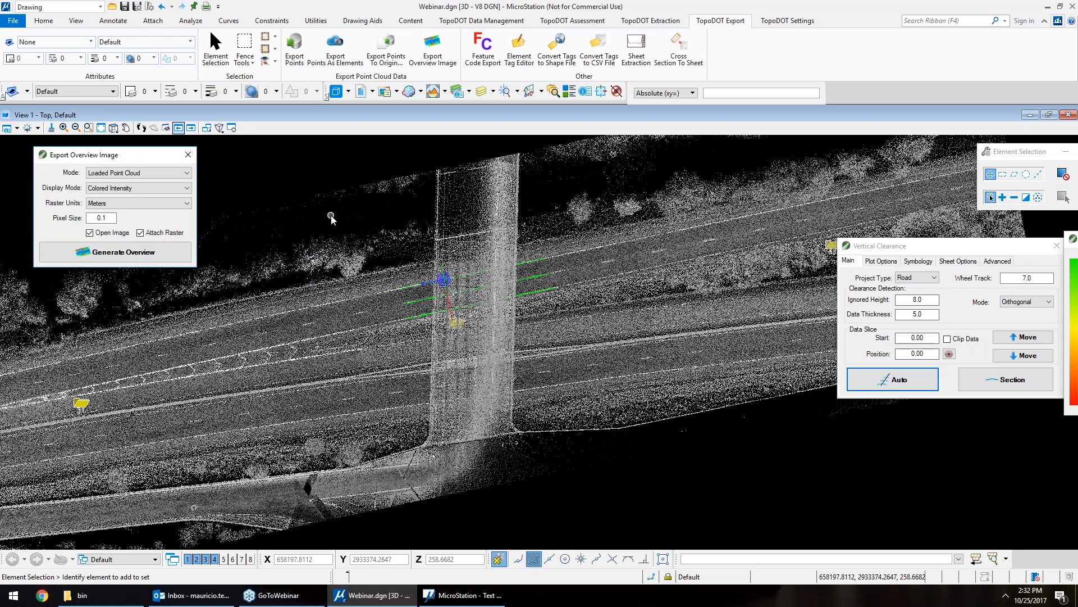
click(188, 155)
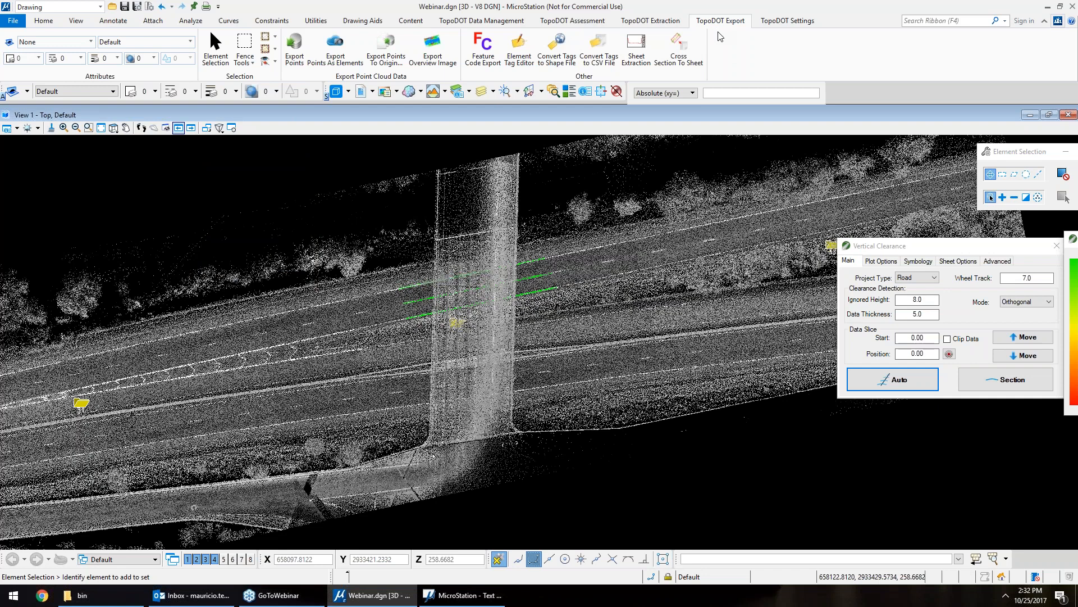
- Start the Export Overview Image tool and set its mode to Mapped Data Icons
scroll(444, 281, down, 3)
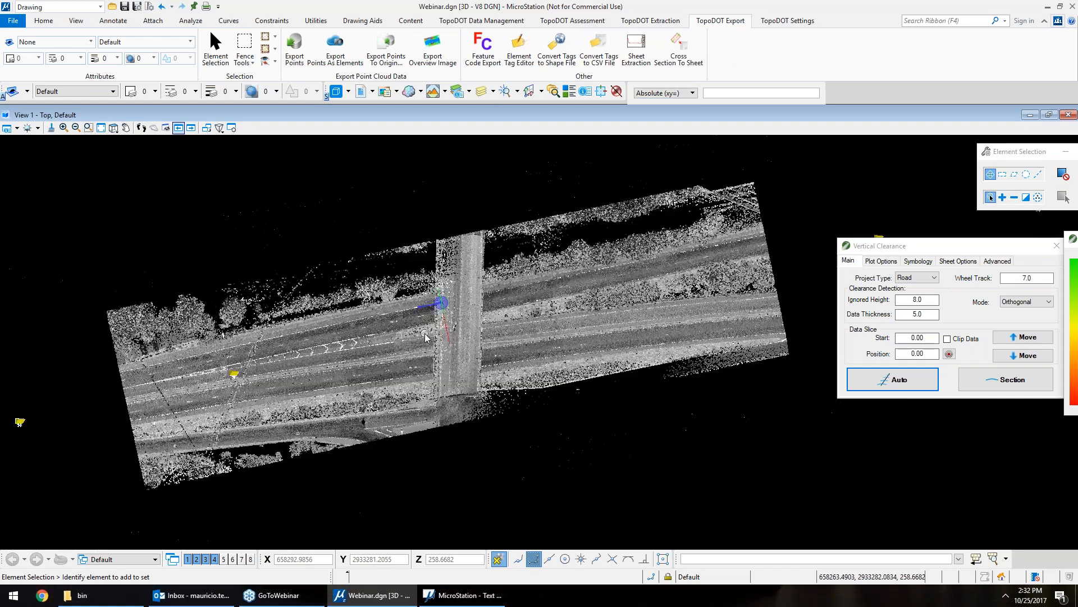
scroll(492, 273, up, 2)
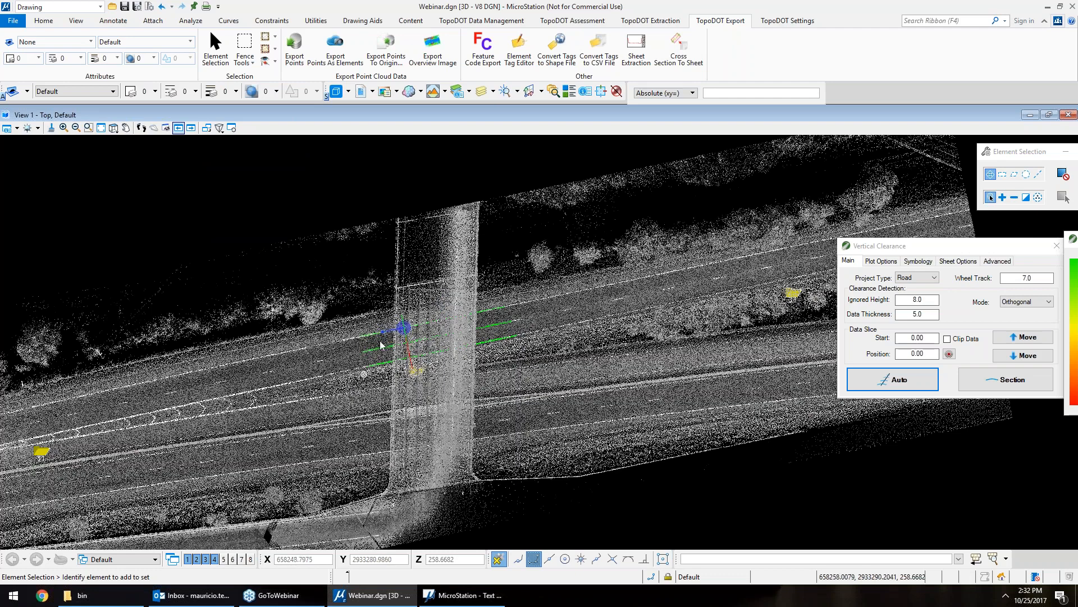
middle_drag(462, 238, 459, 207)
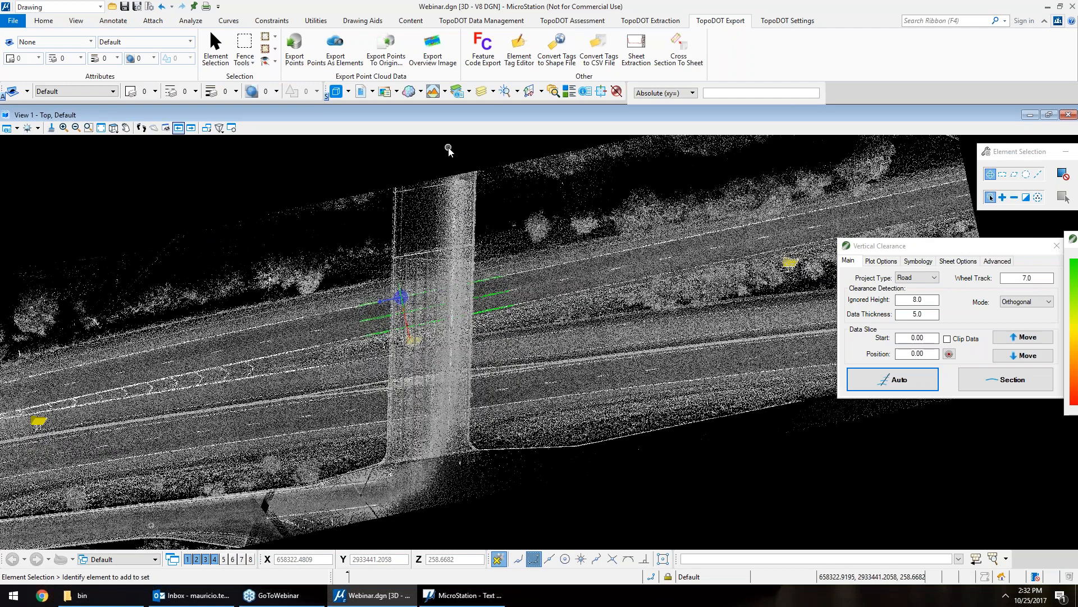
click(435, 48)
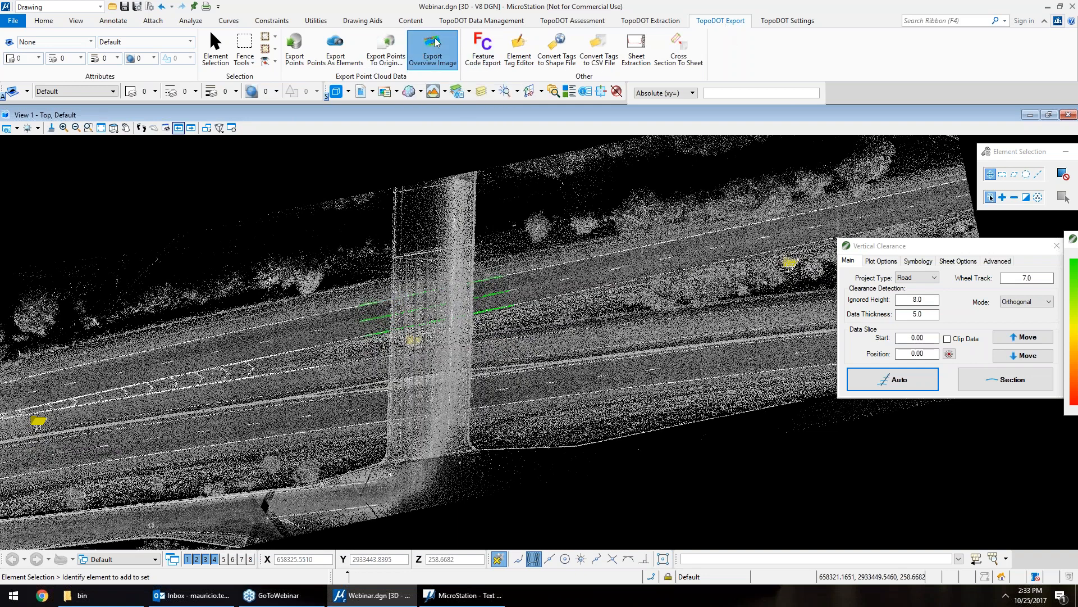
click(139, 172)
click(148, 191)
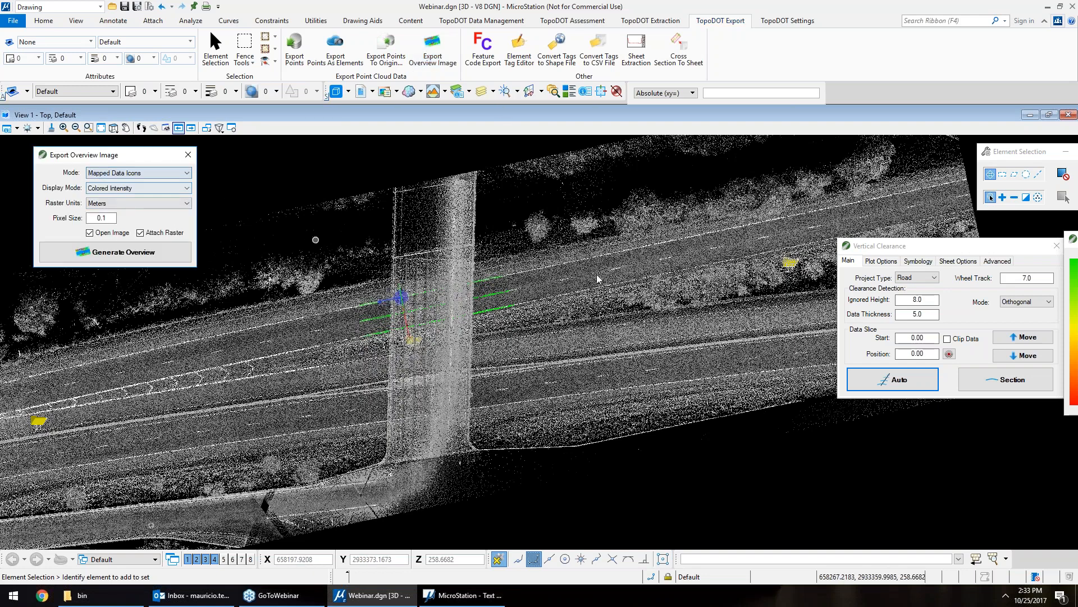
- Look over the data icons along the road corridor and set the overview export mode to Loaded Point Cloud
scroll(557, 294, down, 5)
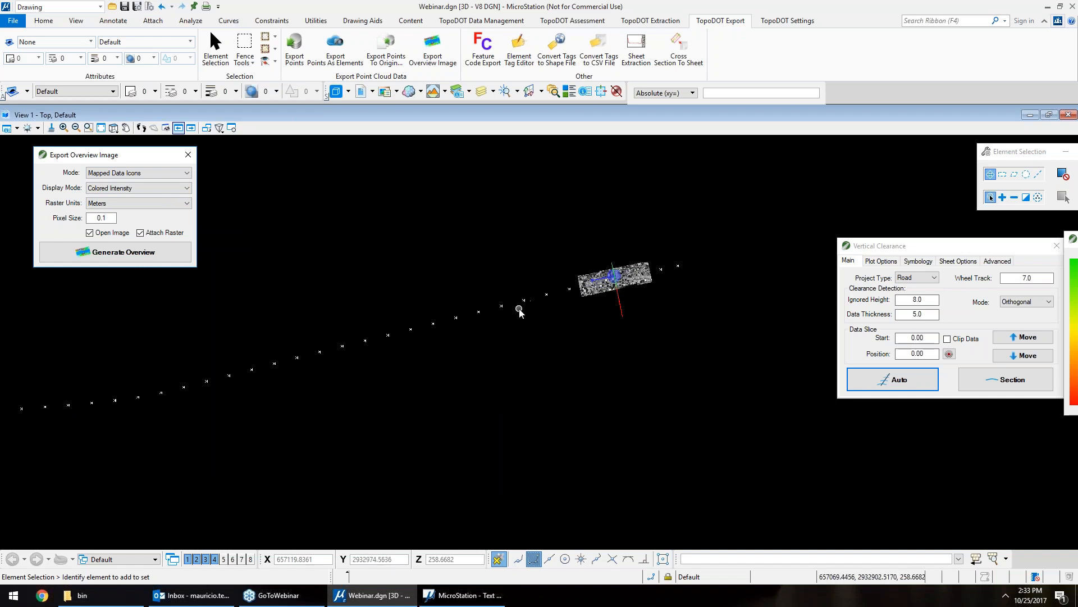
scroll(636, 279, up, 5)
click(173, 175)
click(164, 182)
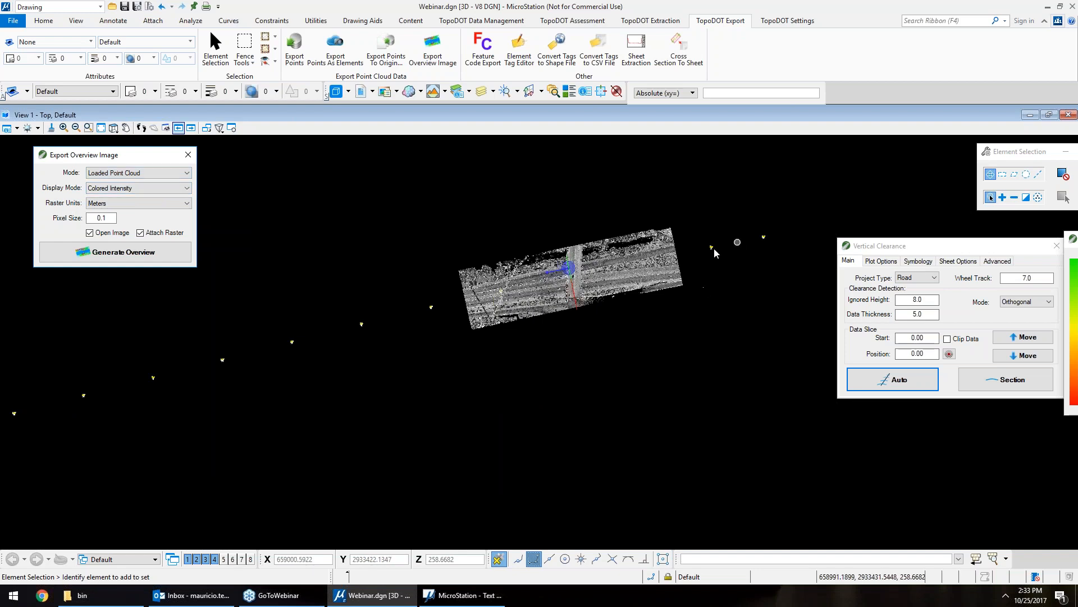
- Choose the Colored Intensity display mode and consider the pixel size setting against the road markings in the point cloud
click(155, 188)
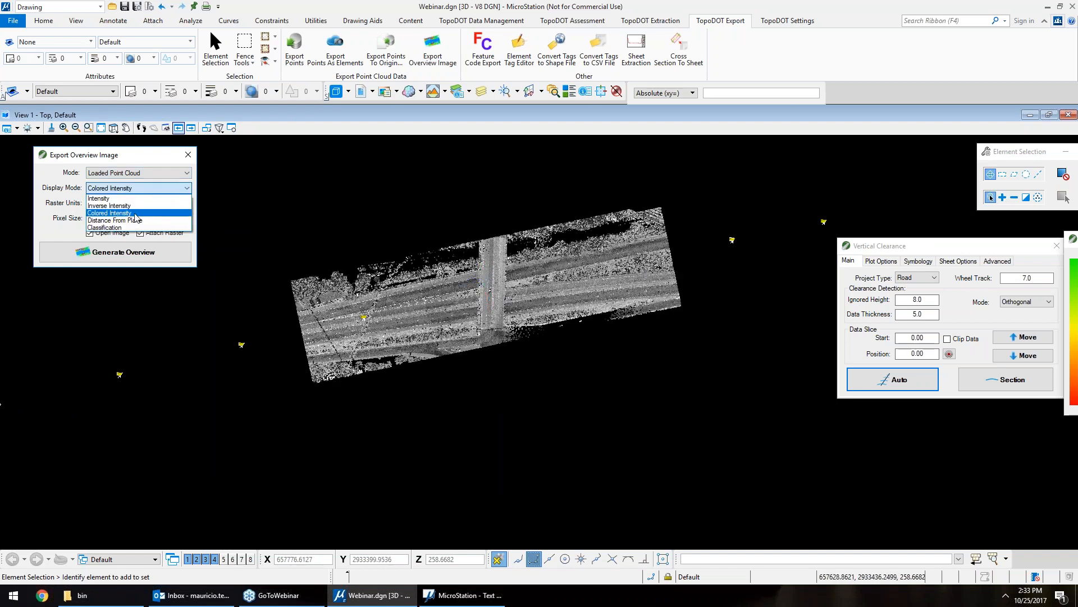
click(159, 214)
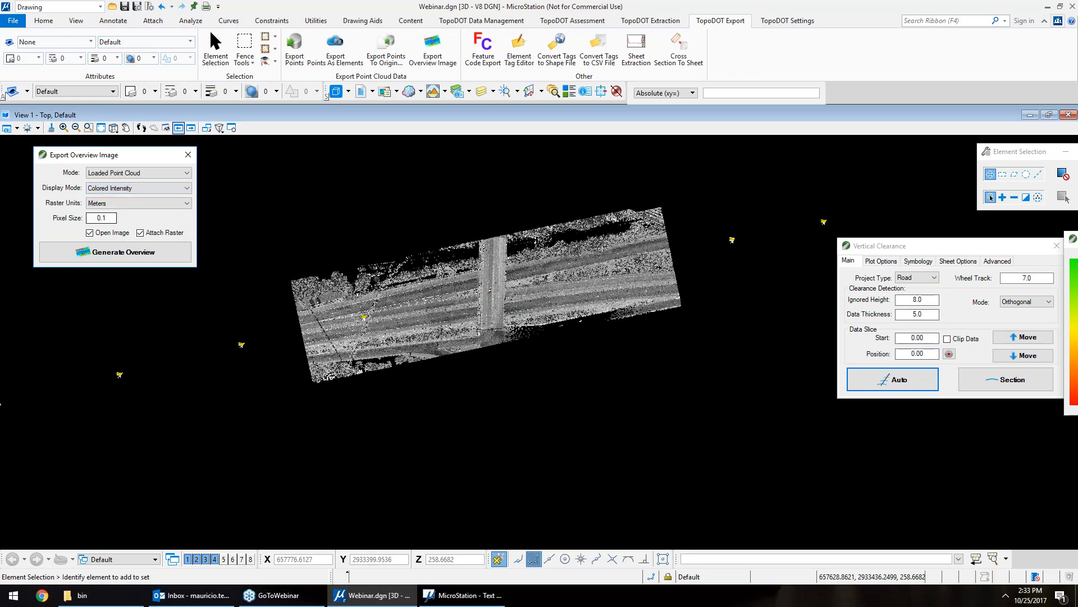
drag(111, 218, 42, 219)
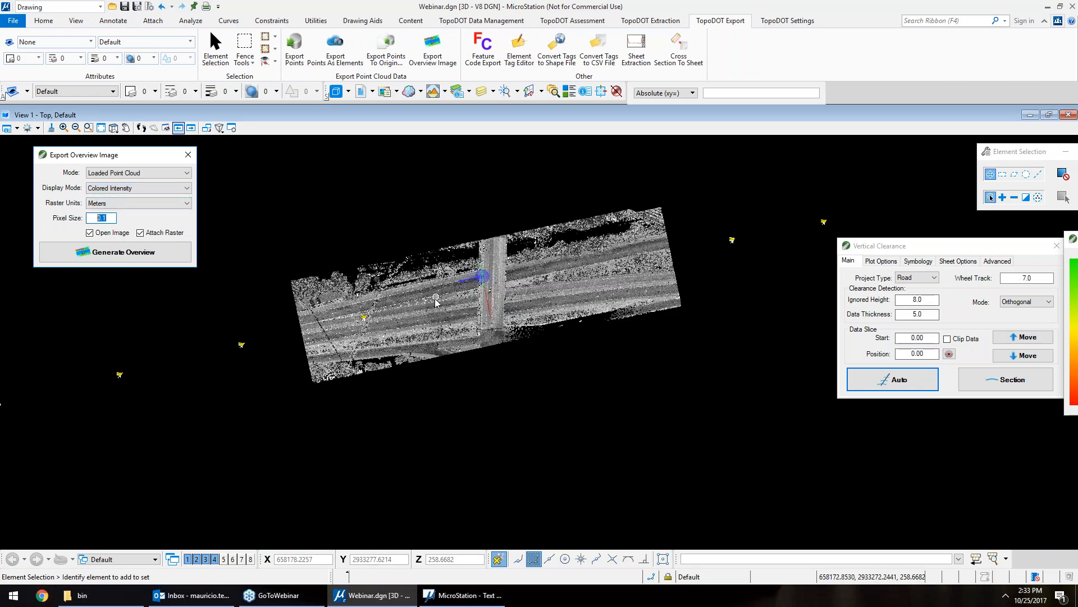
scroll(436, 302, up, 2)
scroll(433, 274, up, 2)
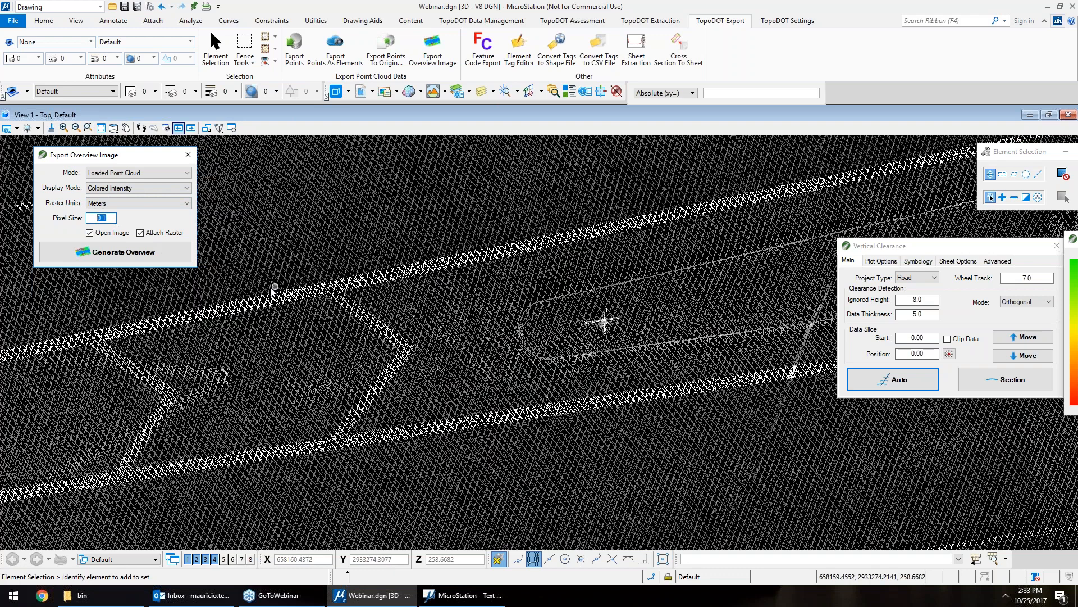
scroll(275, 288, down, 4)
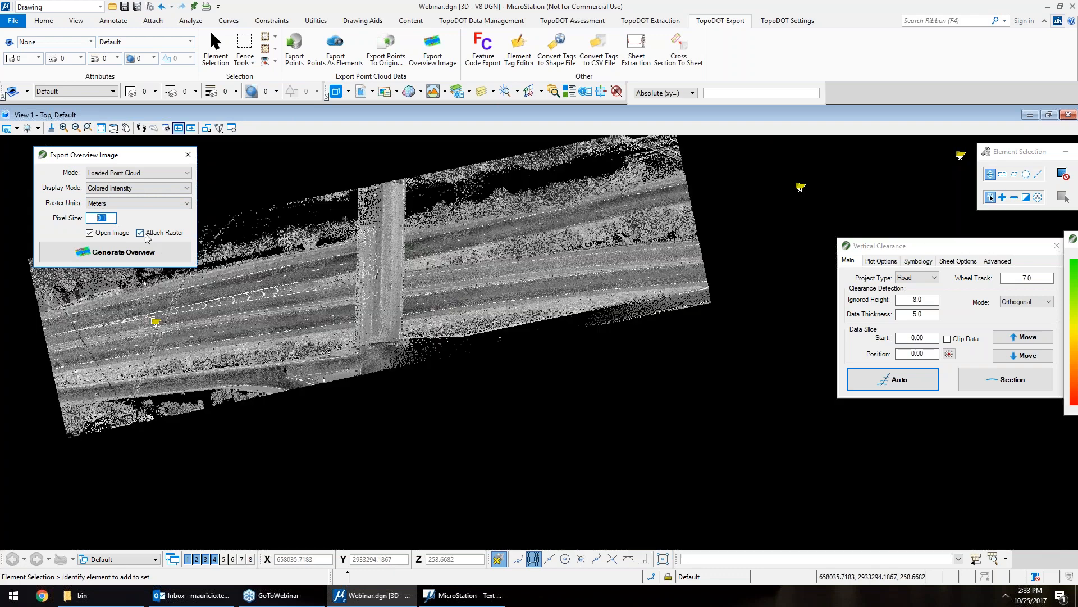
- Generate the overview image and save it as a PNG named webinar in a folder on Local Disk (C:)
click(179, 254)
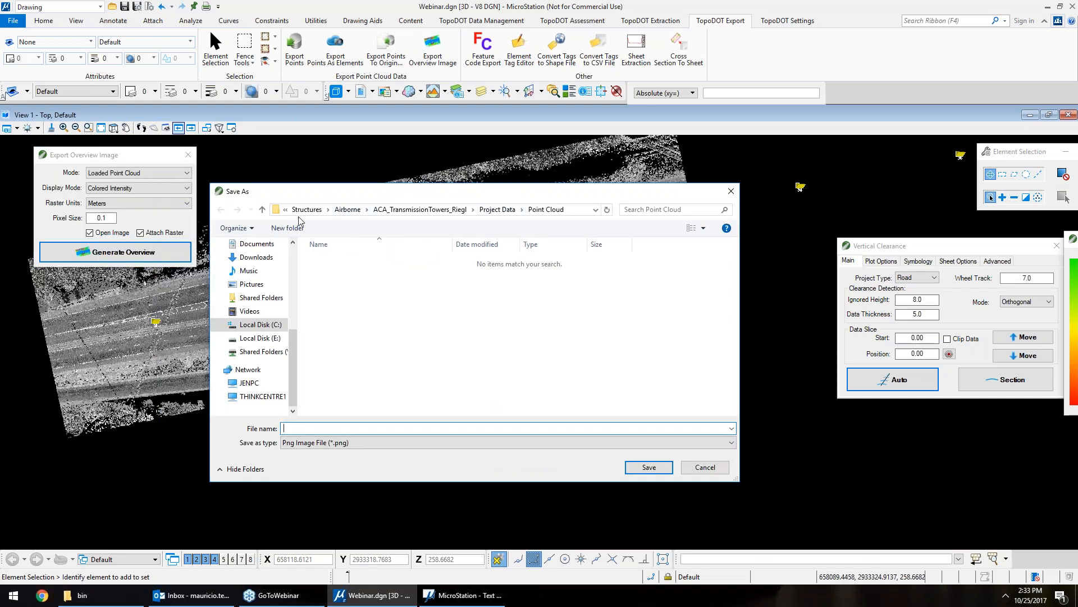
click(307, 209)
click(366, 209)
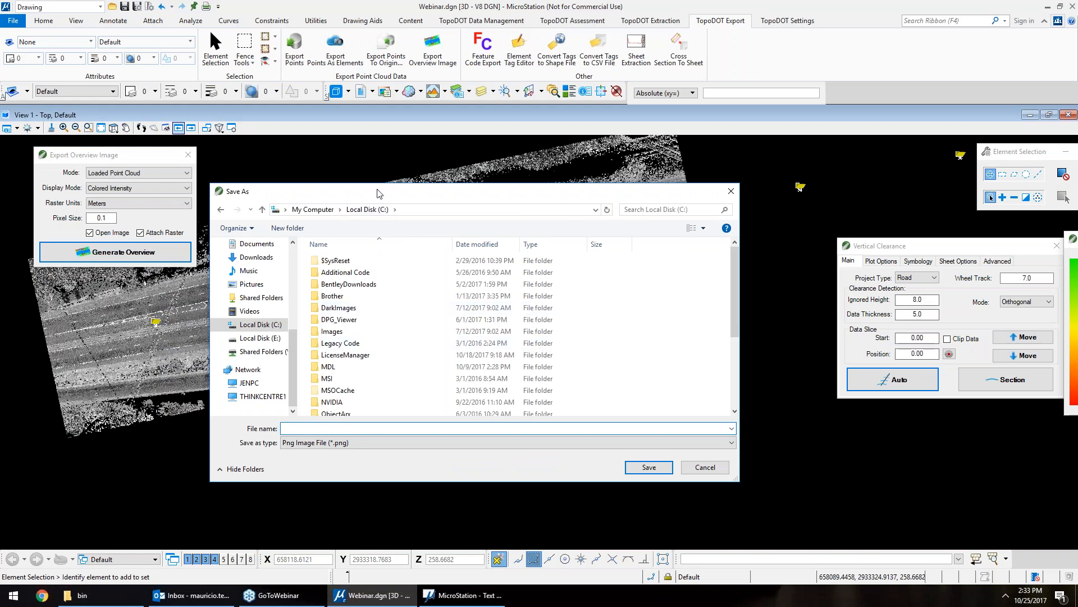
scroll(360, 337, down, 5)
double_click(343, 354)
click(348, 428)
text(webinar)
key(Return)
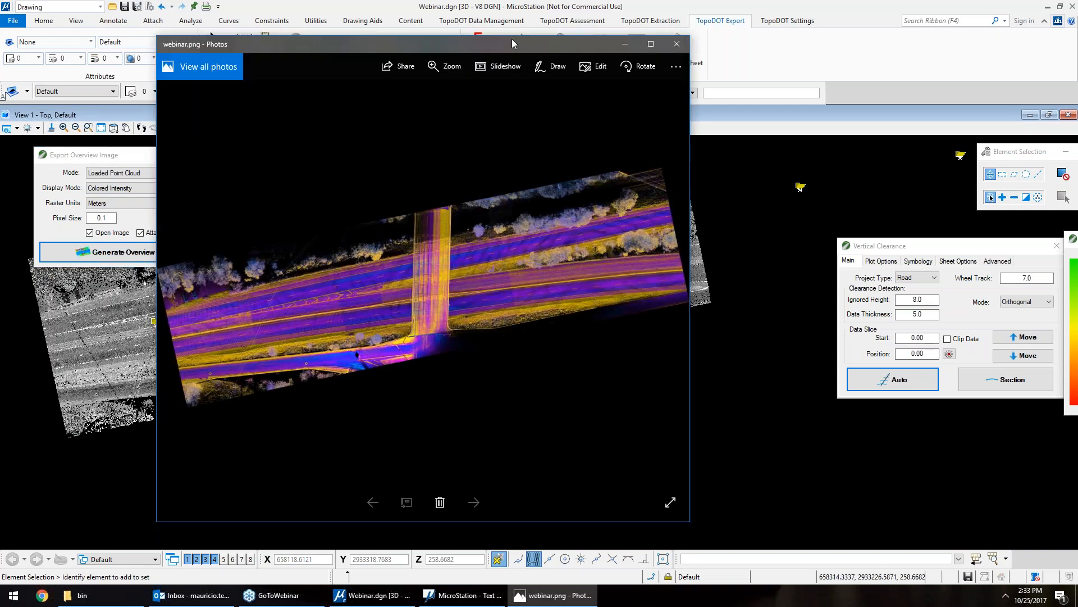
- Examine the exported webinar.png enlarged around the bridge and close the image viewer
double_click(513, 43)
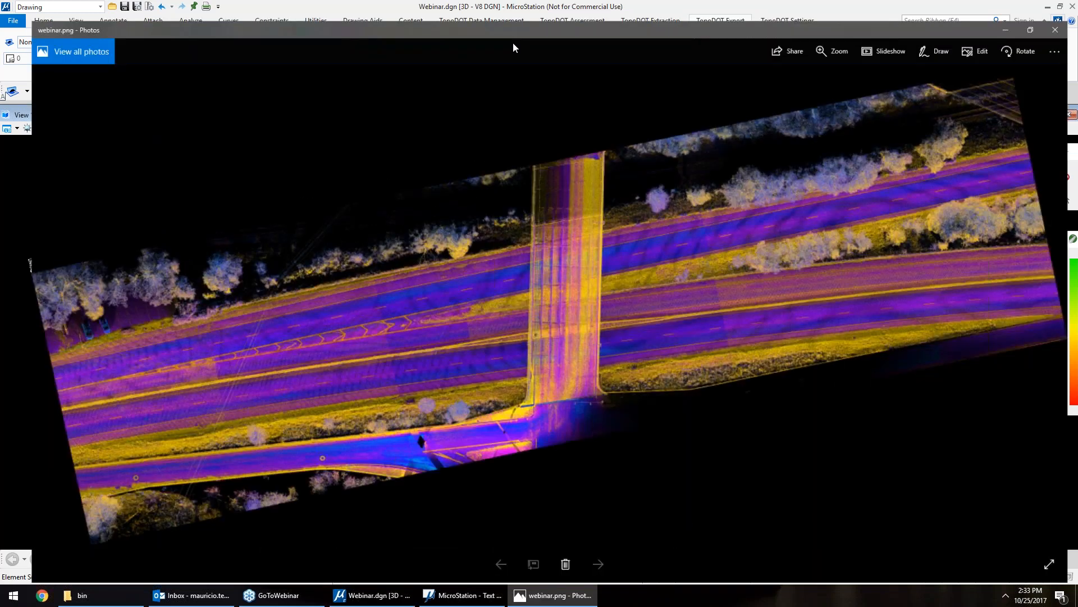
scroll(484, 370, up, 5)
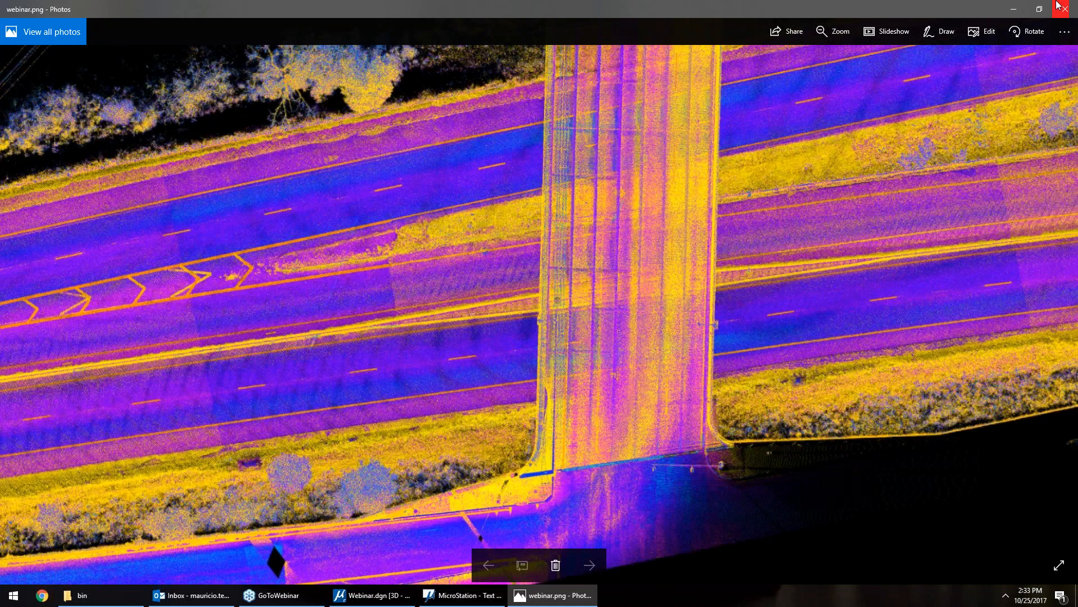
click(1065, 9)
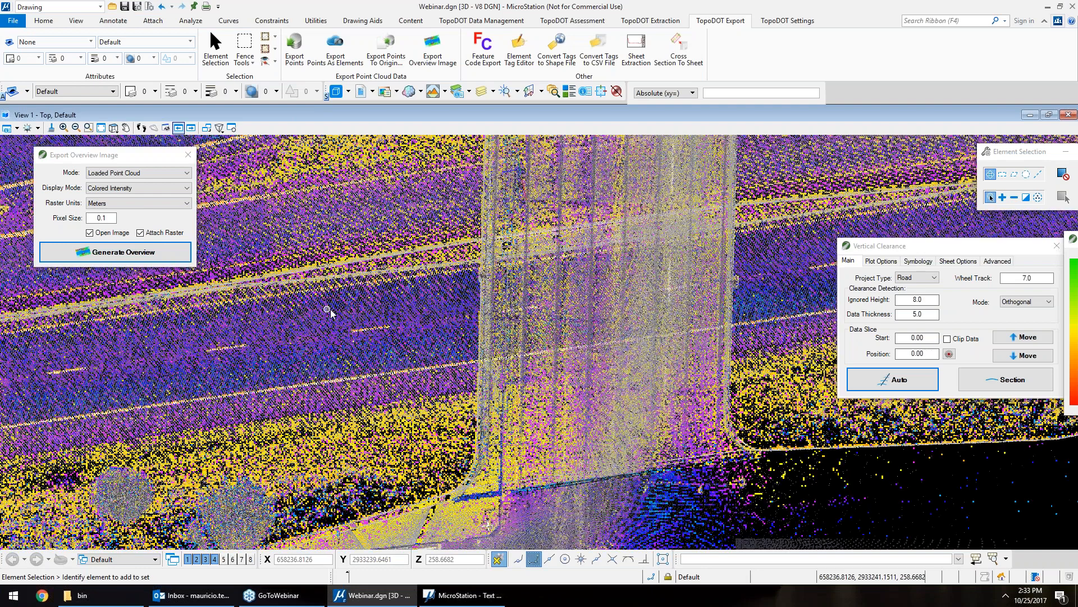
- Clear the point cloud from the view so that only the attached overview raster and lane lines remain
middle_drag(330, 309, 416, 291)
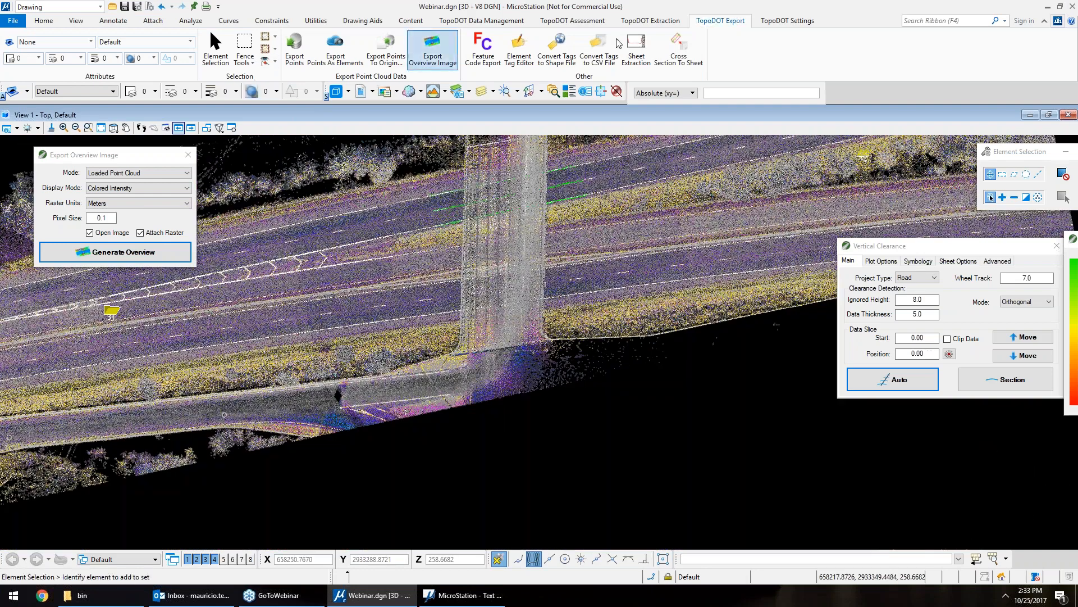
click(650, 20)
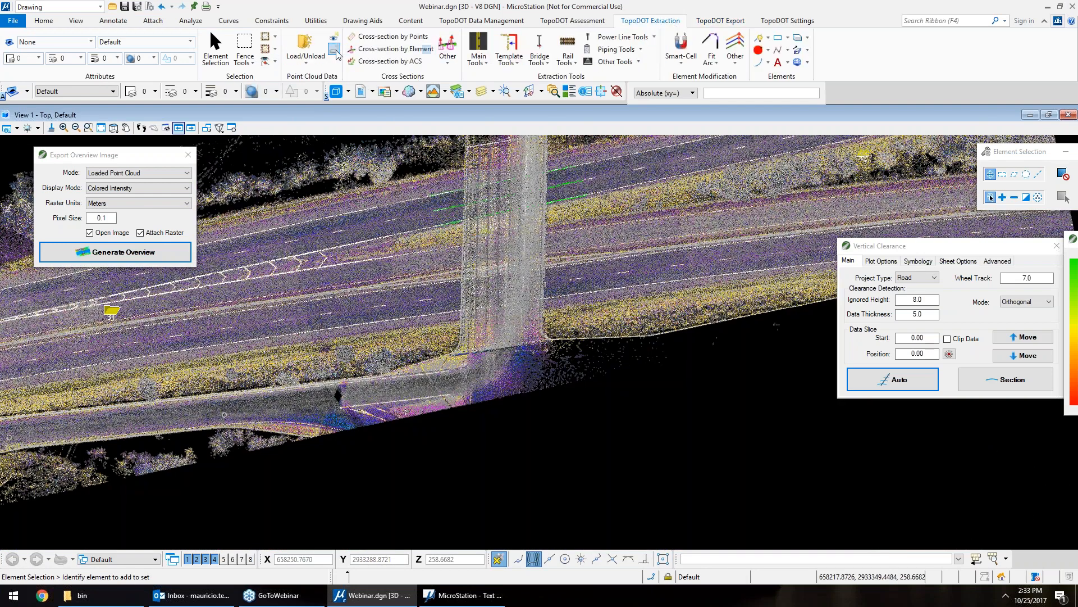
scroll(541, 351, down, 5)
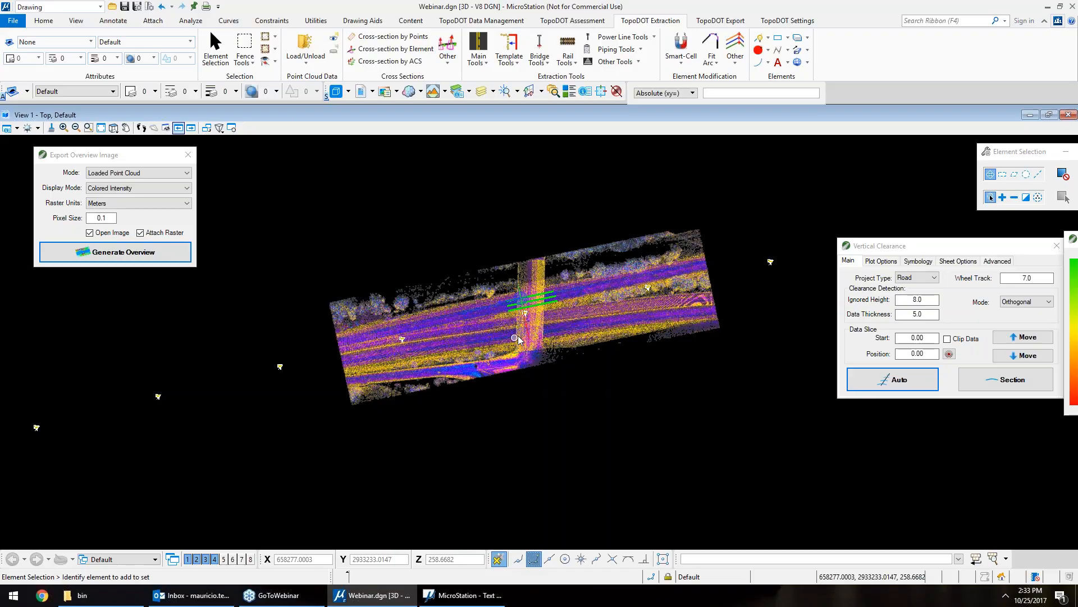
- Examine the attached raster close up along the bridge edge, lane stripes and median of the road
scroll(518, 336, up, 5)
scroll(524, 333, up, 3)
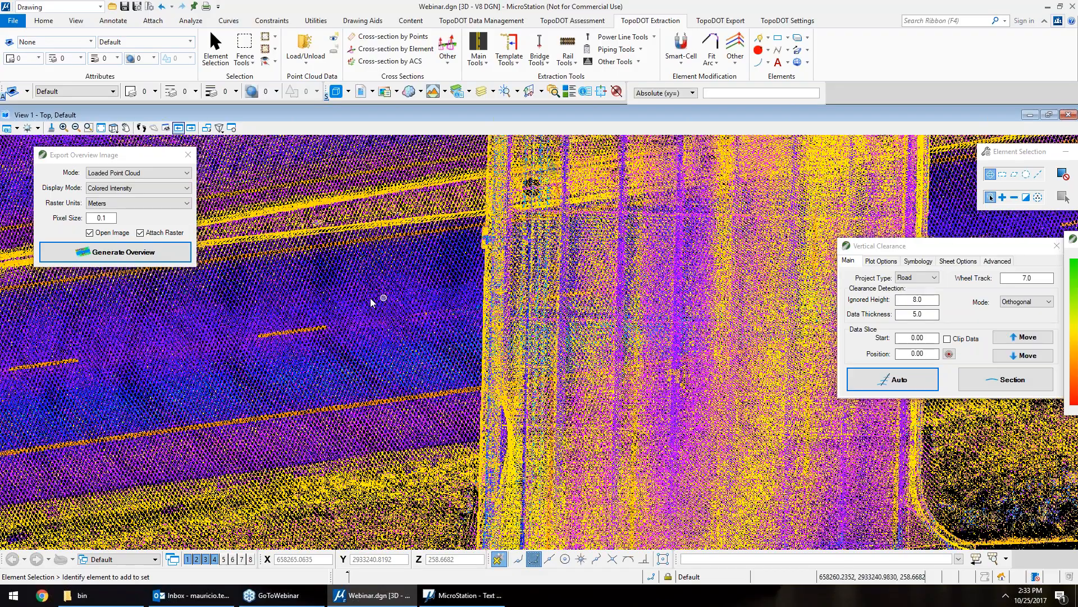
middle_drag(371, 302, 384, 302)
middle_drag(698, 381, 700, 381)
middle_drag(287, 373, 625, 303)
middle_drag(662, 251, 662, 250)
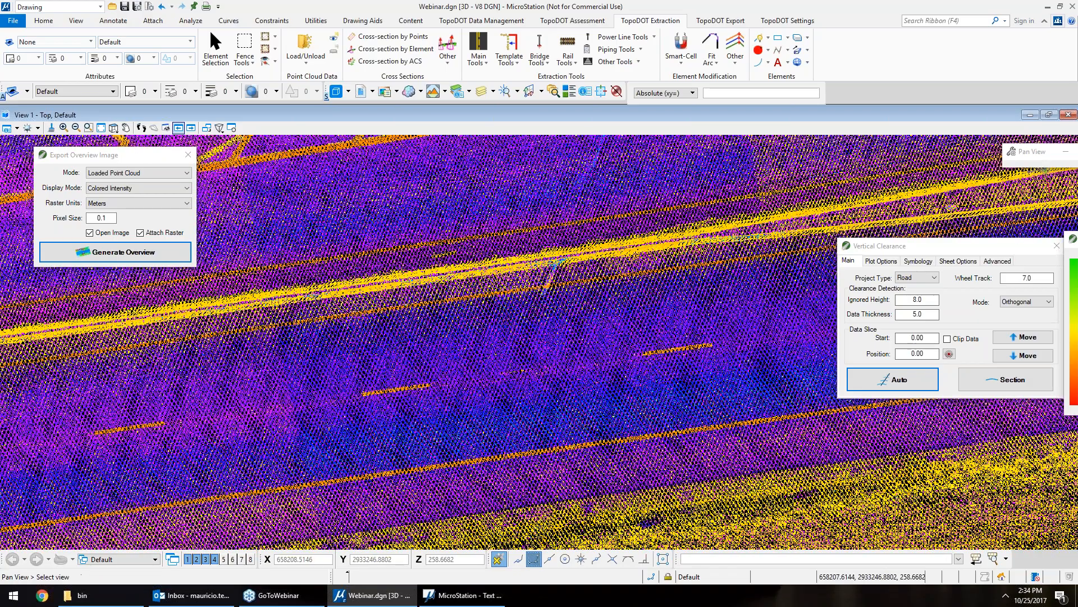
middle_drag(613, 289, 417, 385)
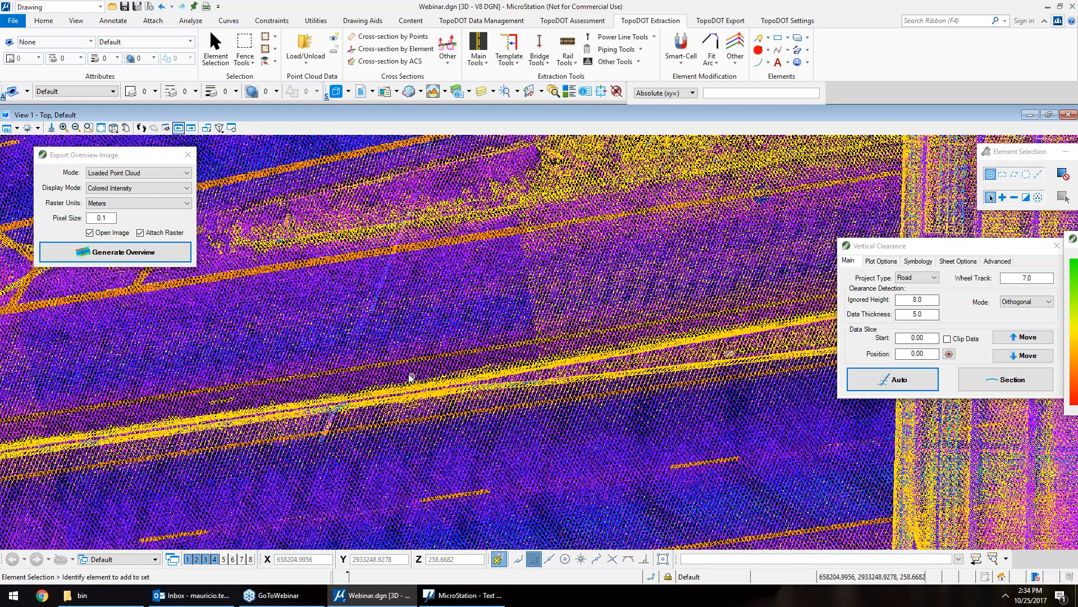
- Examine the raster's resolution along the road on both sides of the bridge, including the chevron markings, lane dashes and median barrier
middle_drag(405, 463, 411, 424)
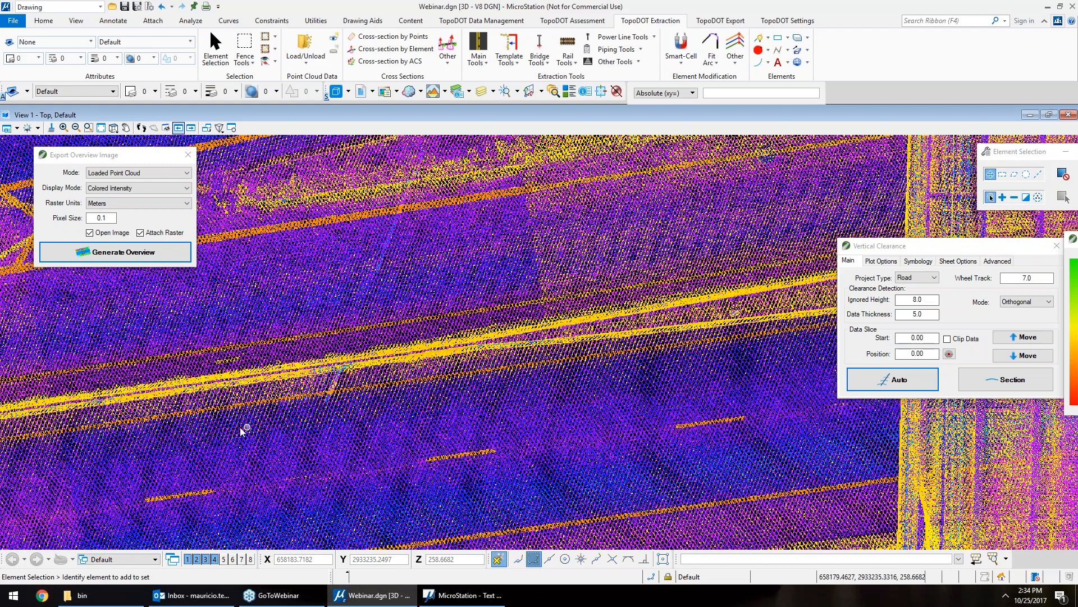
scroll(240, 427, down, 3)
middle_drag(650, 388, 638, 350)
middle_drag(158, 433, 748, 403)
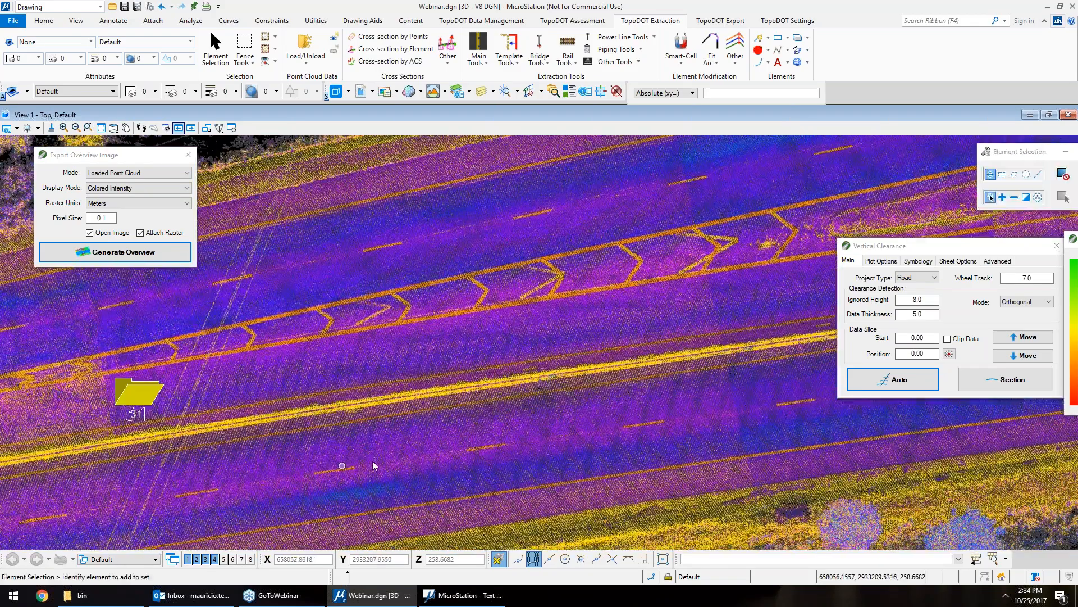
scroll(453, 456, up, 3)
middle_drag(648, 373, 387, 429)
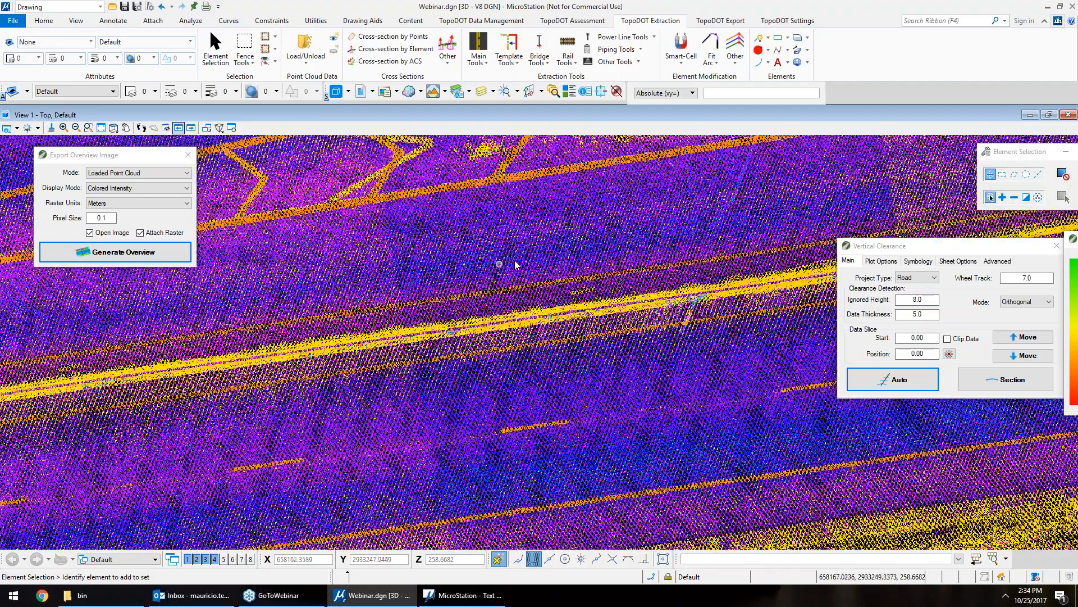
middle_drag(937, 168, 933, 169)
middle_drag(431, 313, 304, 397)
scroll(304, 396, down, 4)
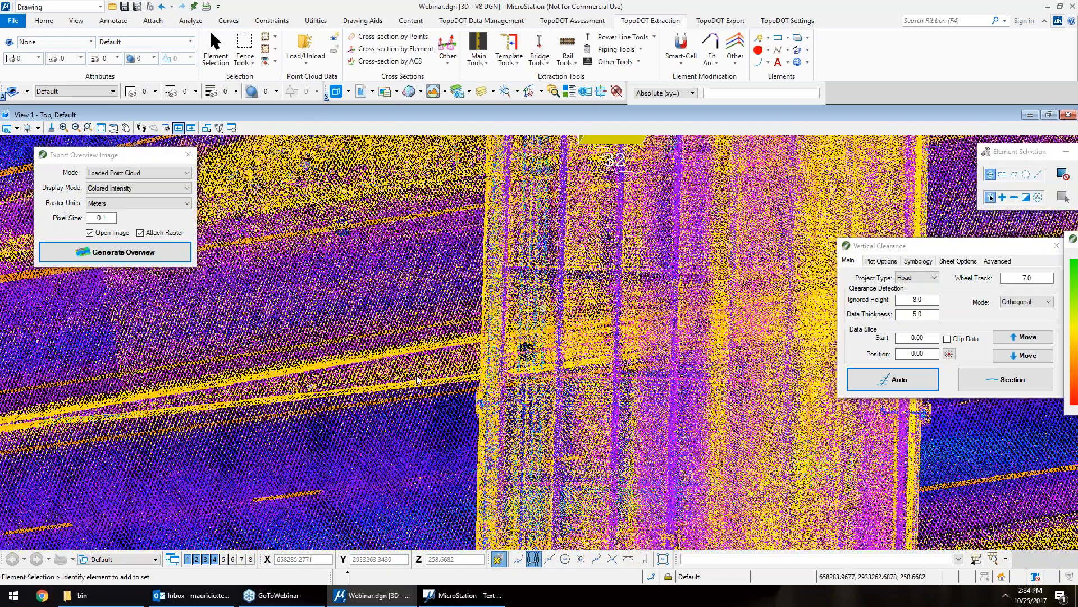
scroll(659, 250, up, 3)
middle_drag(658, 250, 245, 240)
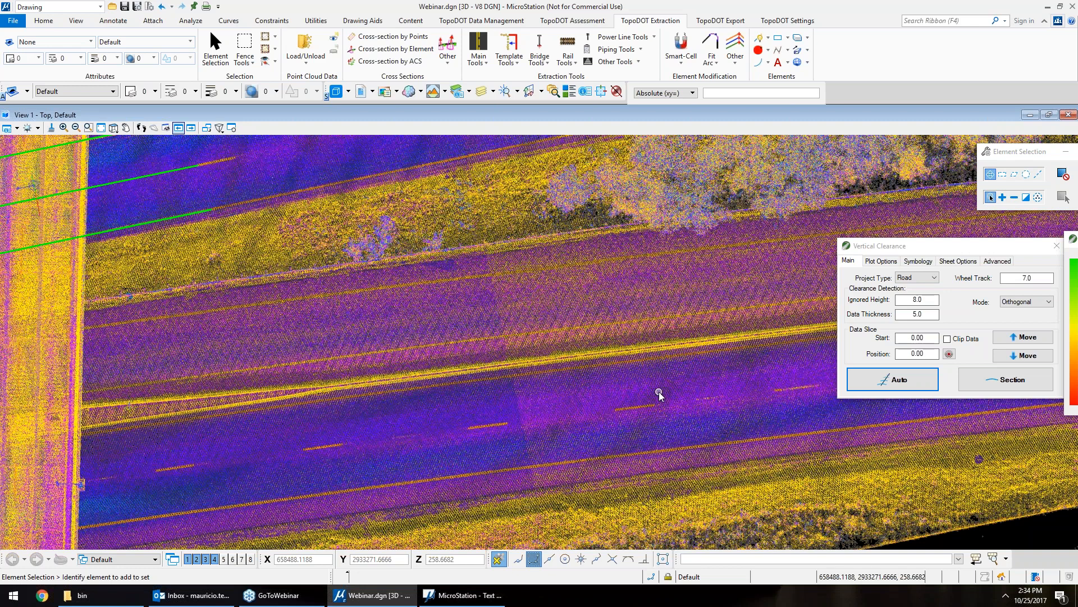
middle_drag(138, 387, 798, 270)
middle_drag(210, 413, 517, 431)
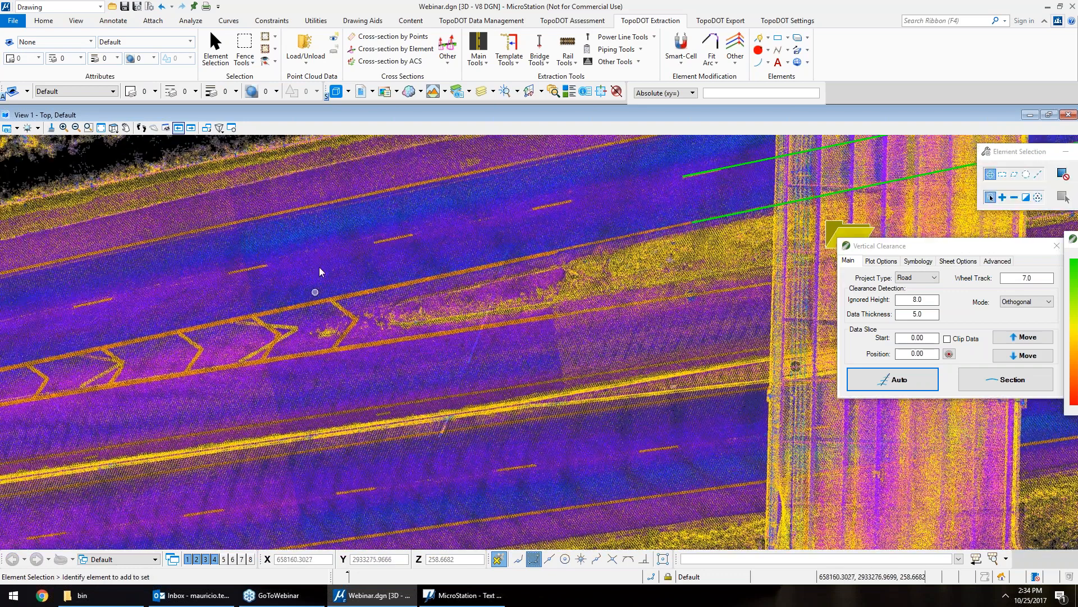
- Search the commands for "raster", review the attached webinar.png in the Raster Manager, and close the manager
click(921, 22)
text(raster)
key(Return)
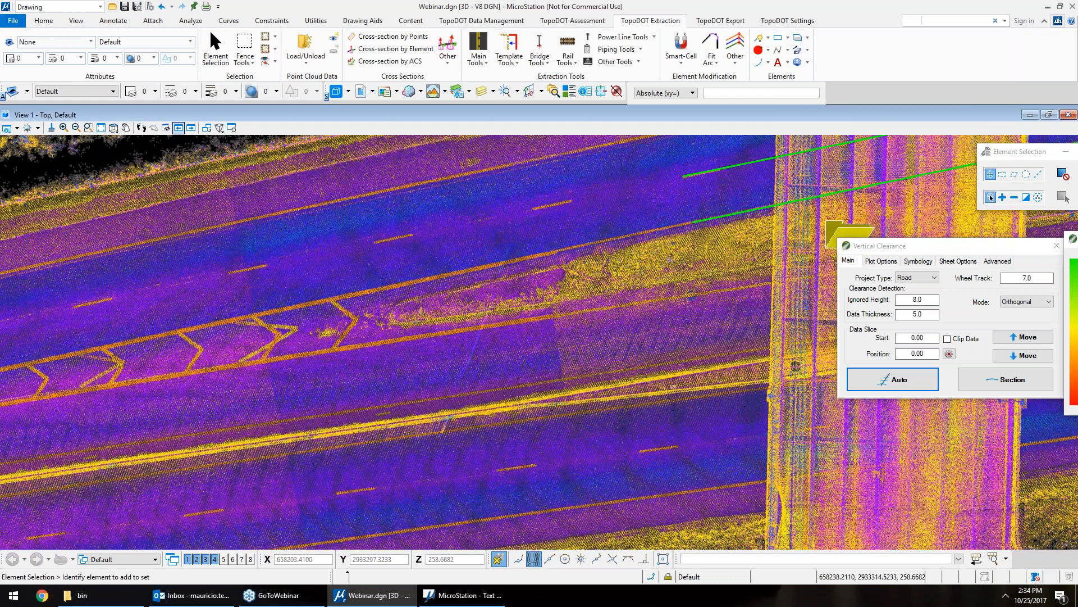
drag(595, 136, 794, 184)
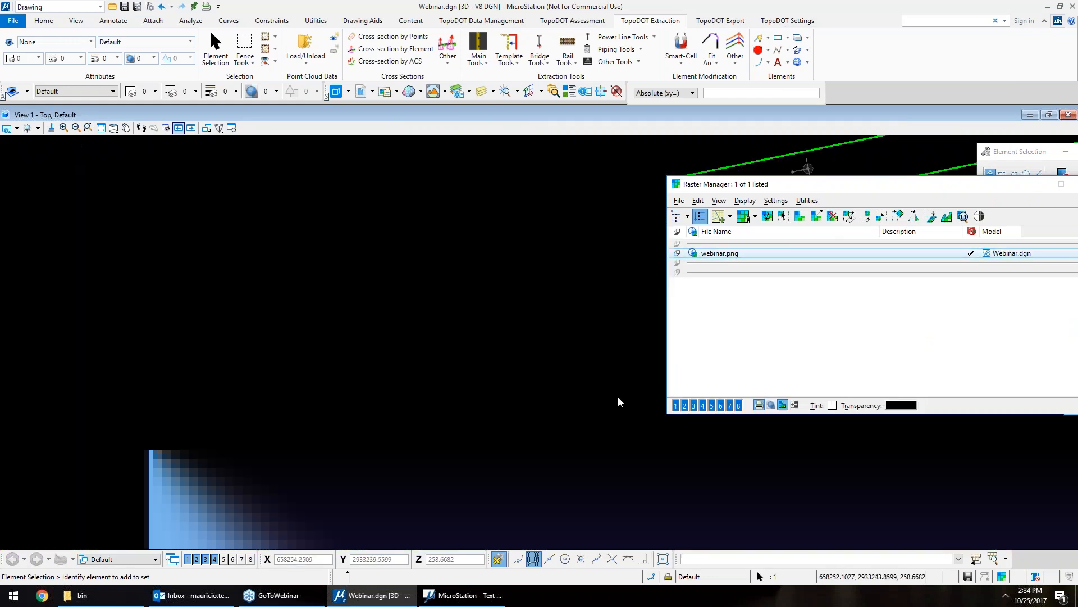
scroll(436, 382, down, 4)
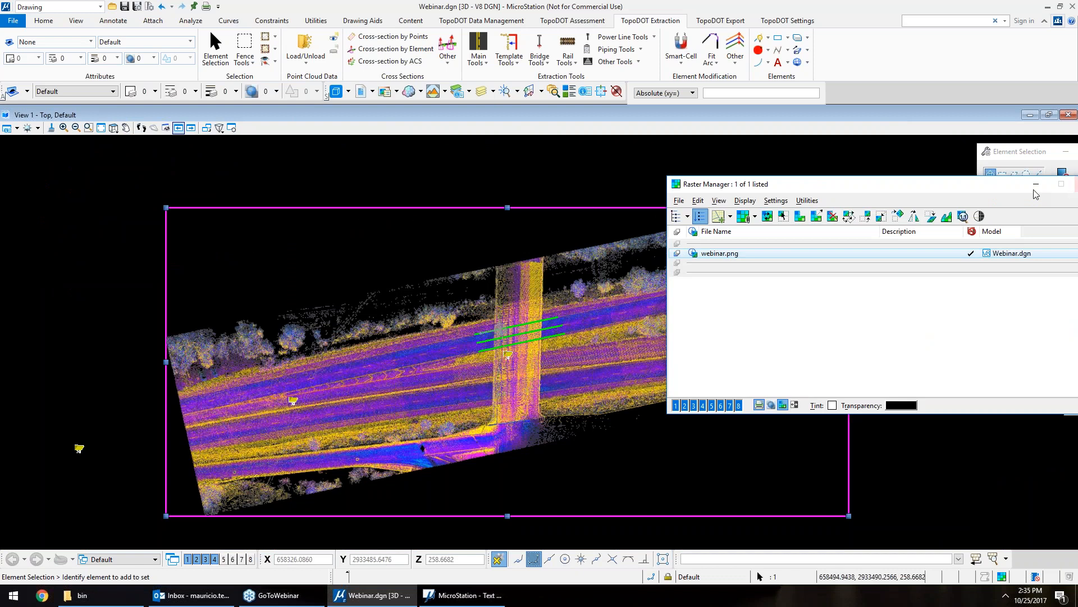
drag(1032, 188, 969, 151)
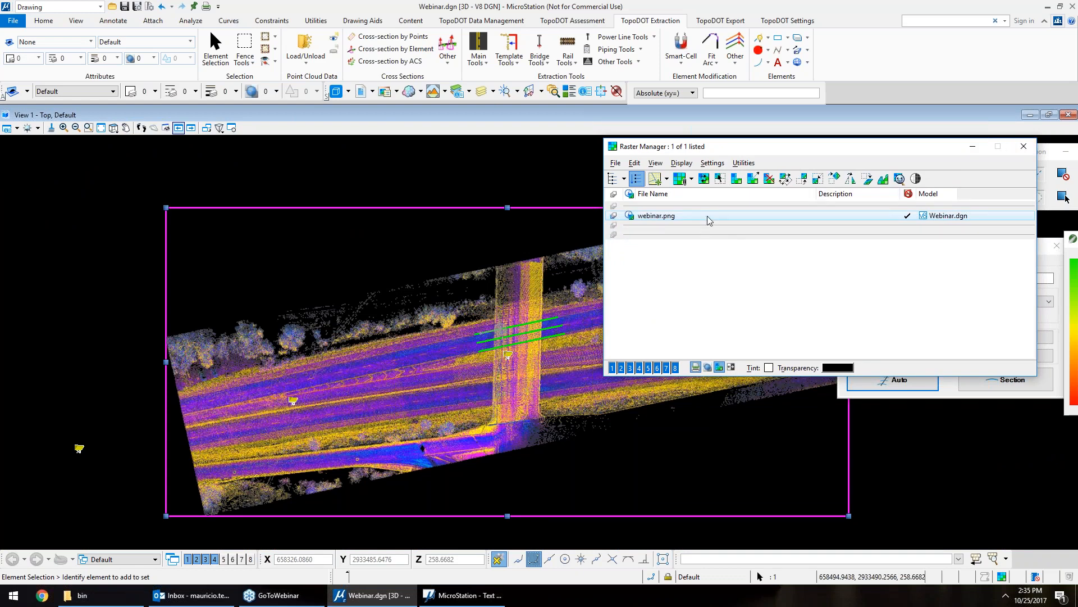
click(842, 255)
click(1022, 147)
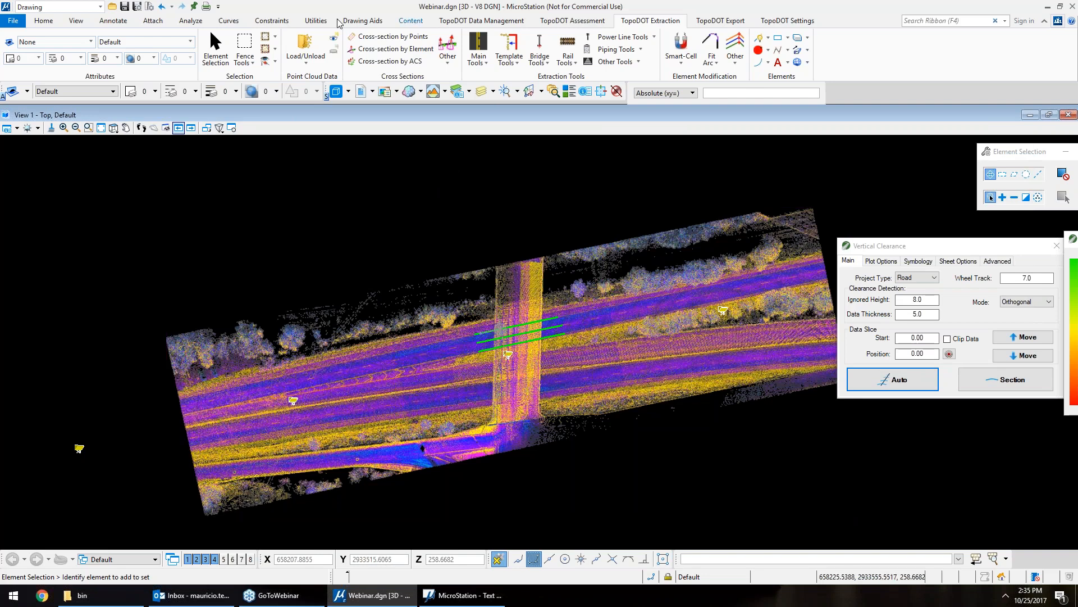
- Display the point cloud again over the attached raster and compare the two along the lane lines beside the bridge
click(332, 40)
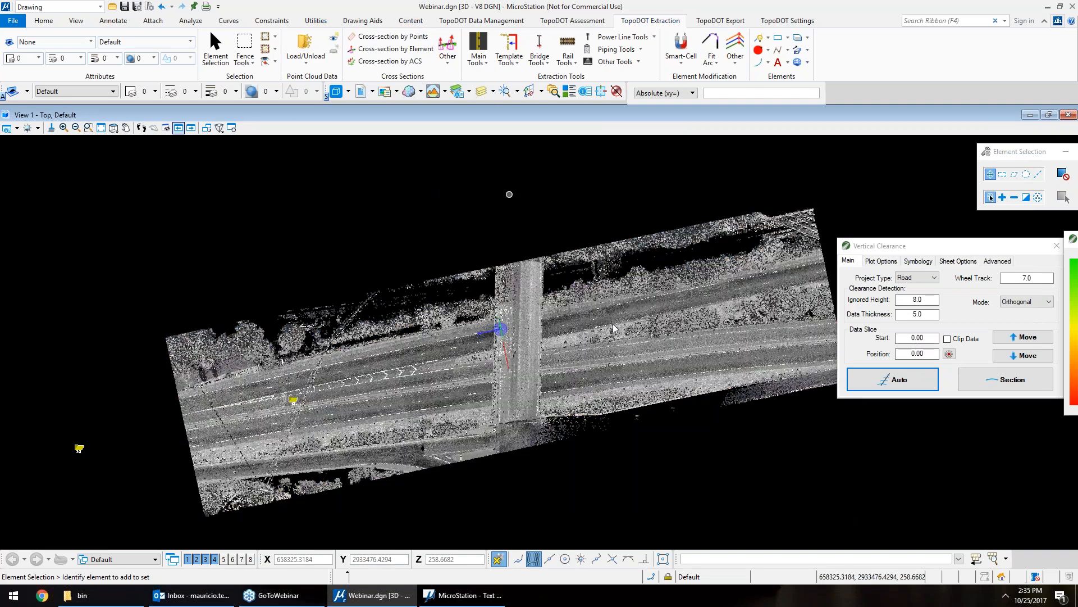
scroll(453, 348, up, 2)
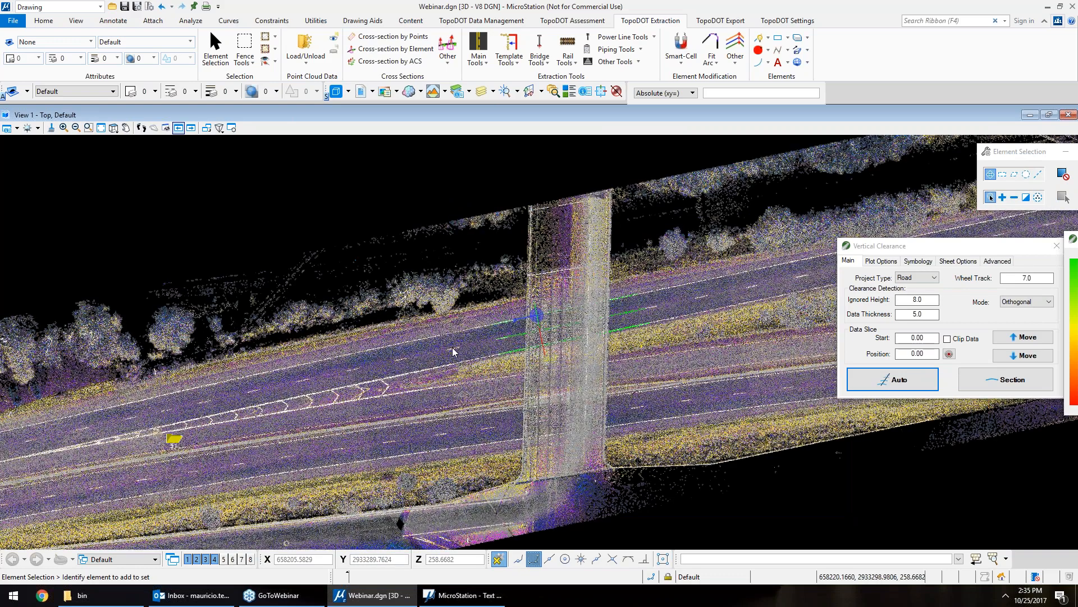
scroll(453, 352, up, 4)
scroll(453, 351, up, 2)
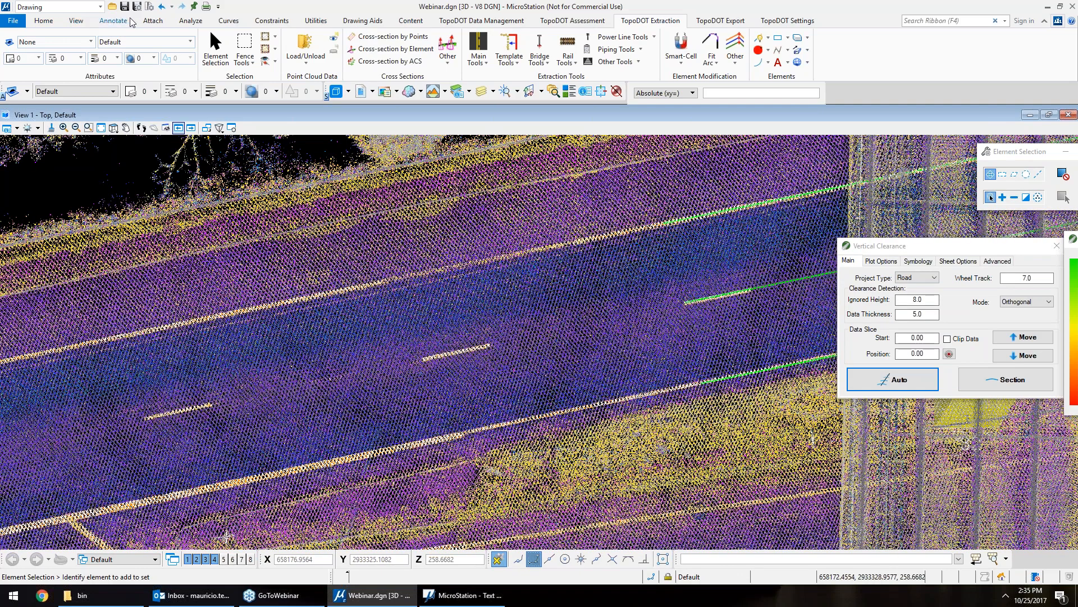
- Close Webinar.dgn, open test.dgn from the recent files, and load TopoDOT in it
click(1073, 6)
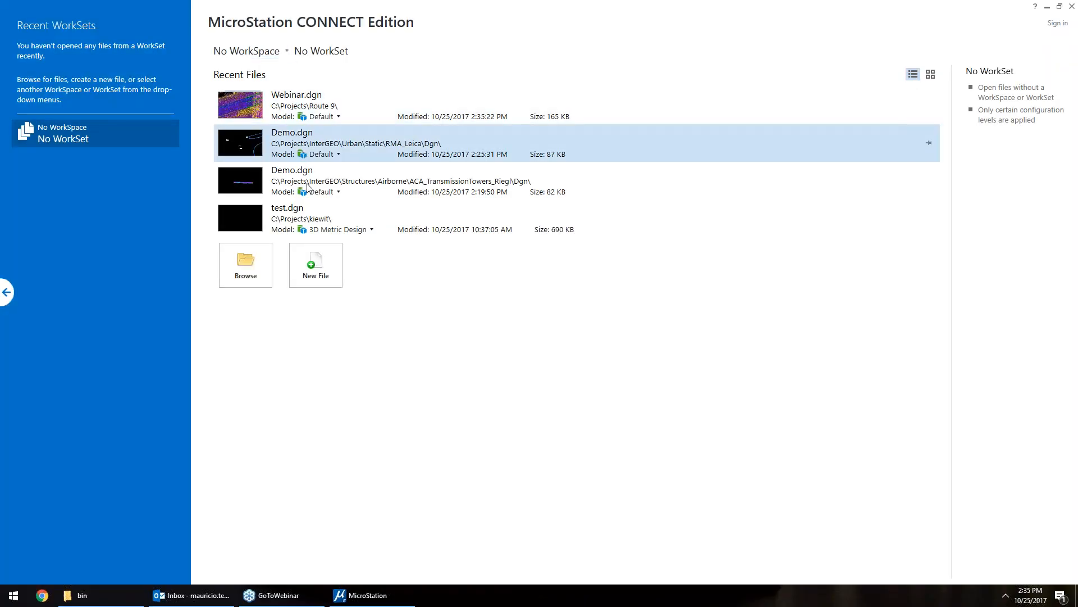
click(233, 225)
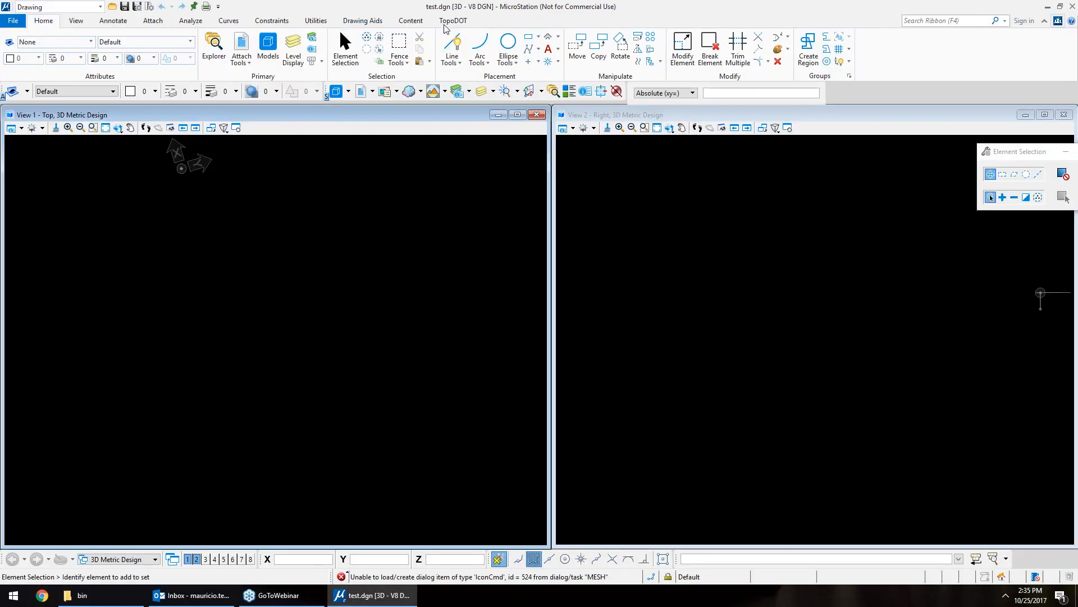
click(445, 25)
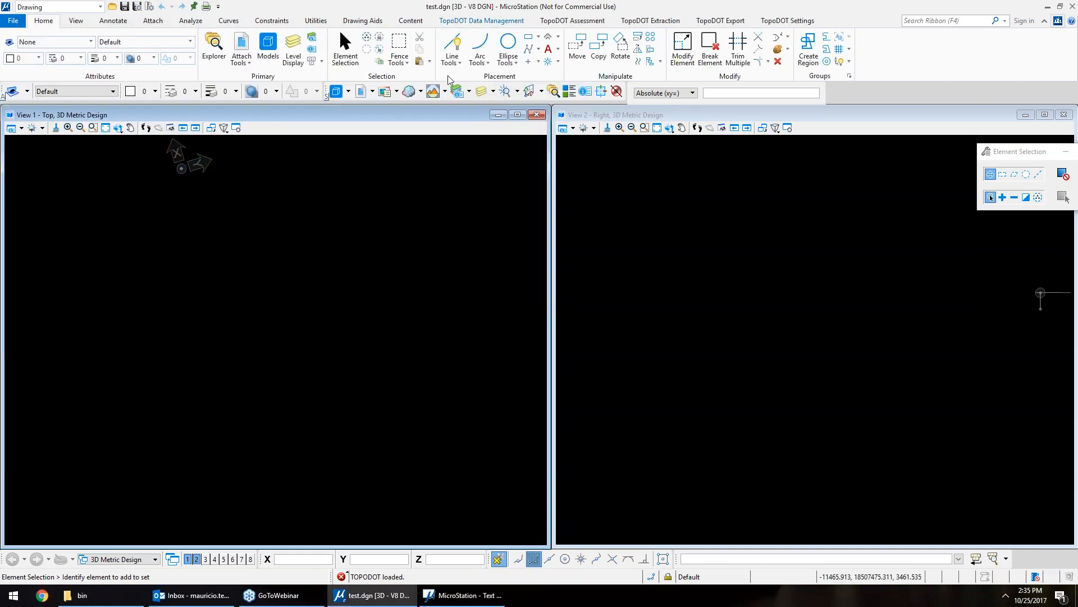
- Load the slice.las point cloud from the kiewit folder under C:\Projects
click(491, 21)
click(410, 43)
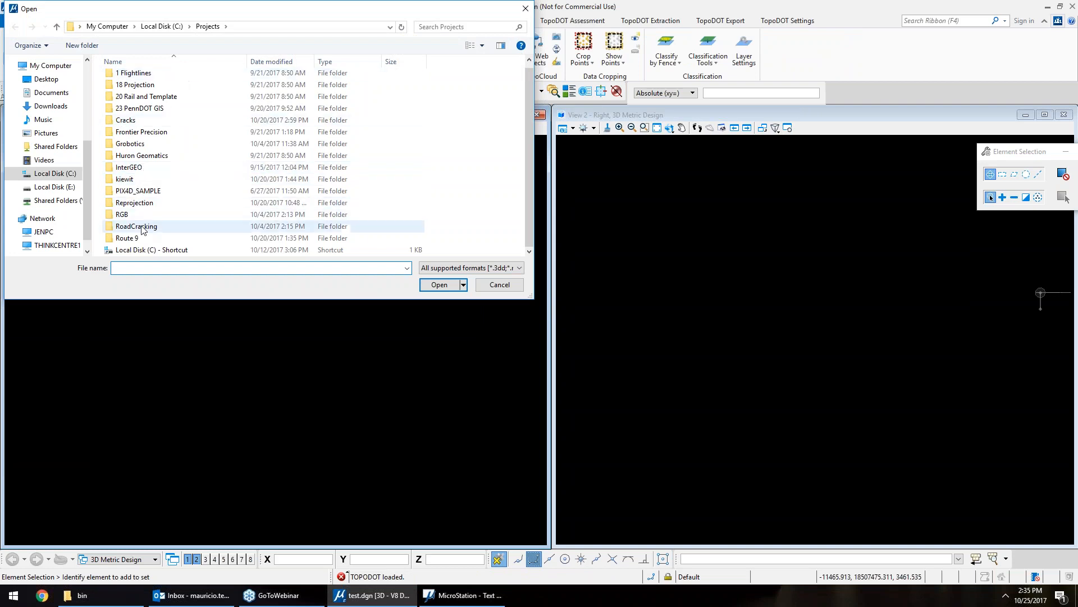
double_click(144, 179)
double_click(158, 89)
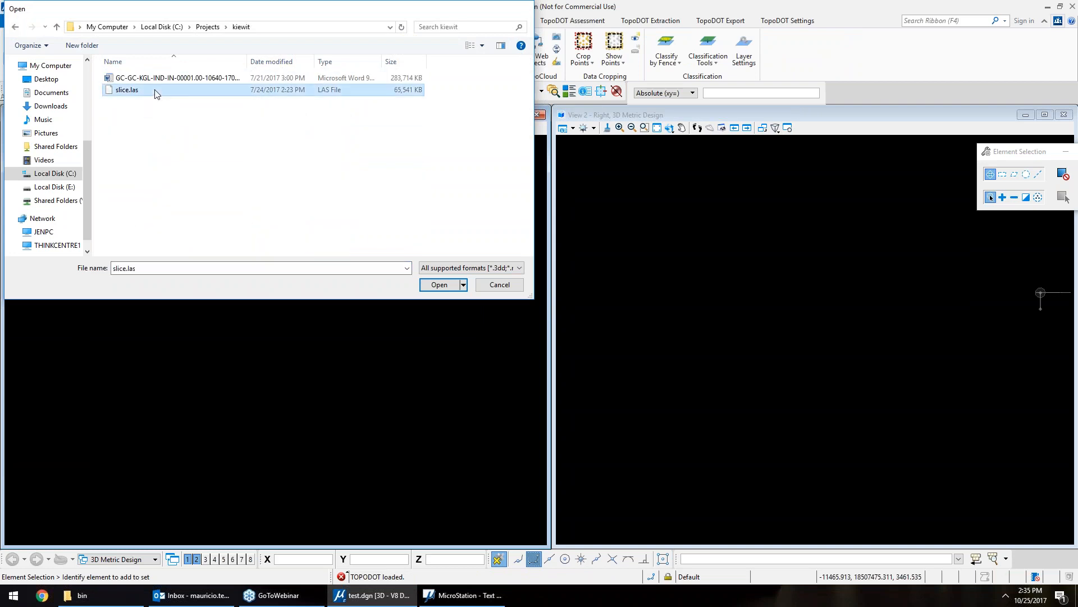
- Open the Extract Template by Fence tool and place its dialog clear of the H-shaped piles
scroll(865, 331, down, 2)
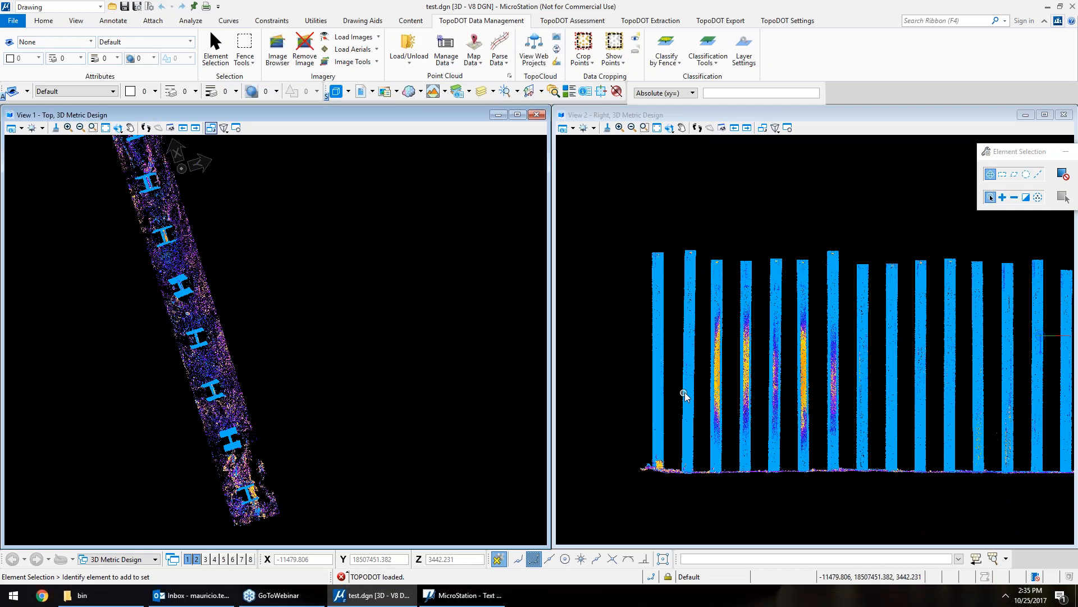
scroll(195, 354, up, 2)
middle_drag(144, 166, 152, 260)
middle_drag(288, 461, 227, 199)
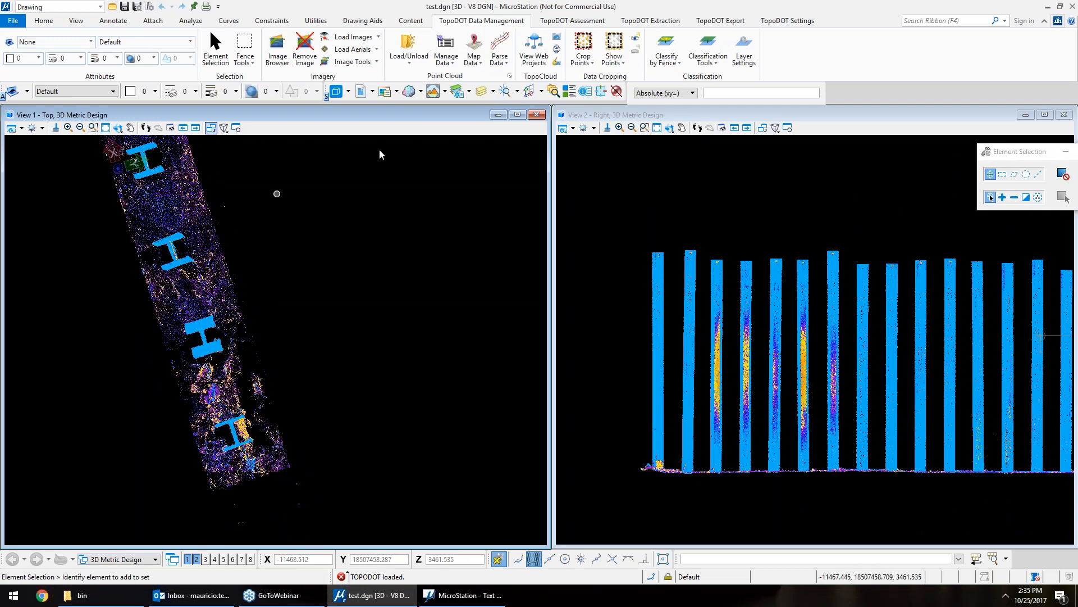
click(651, 21)
click(508, 68)
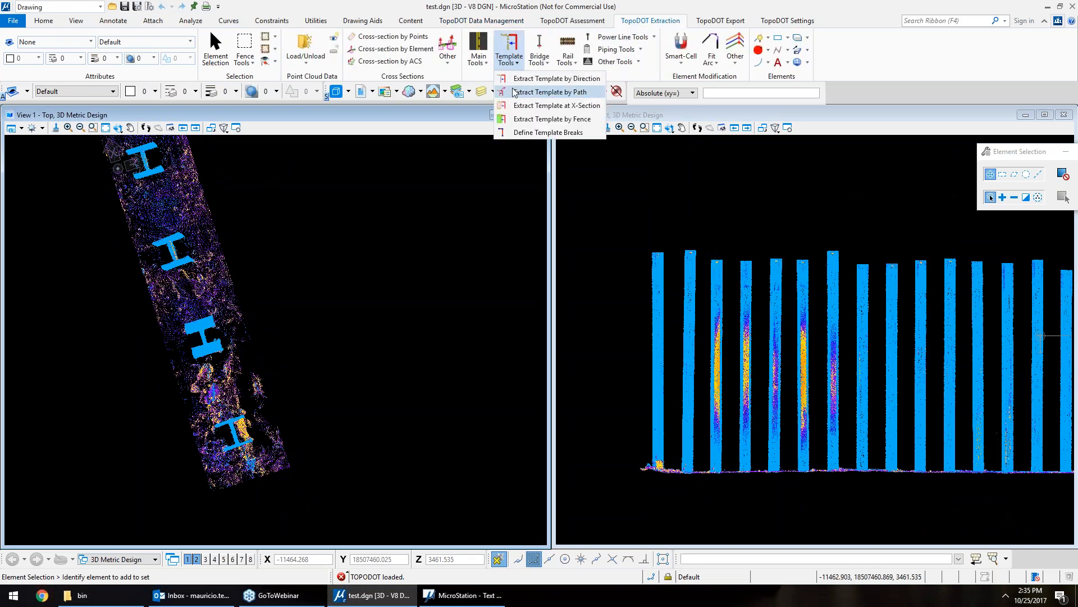
click(572, 118)
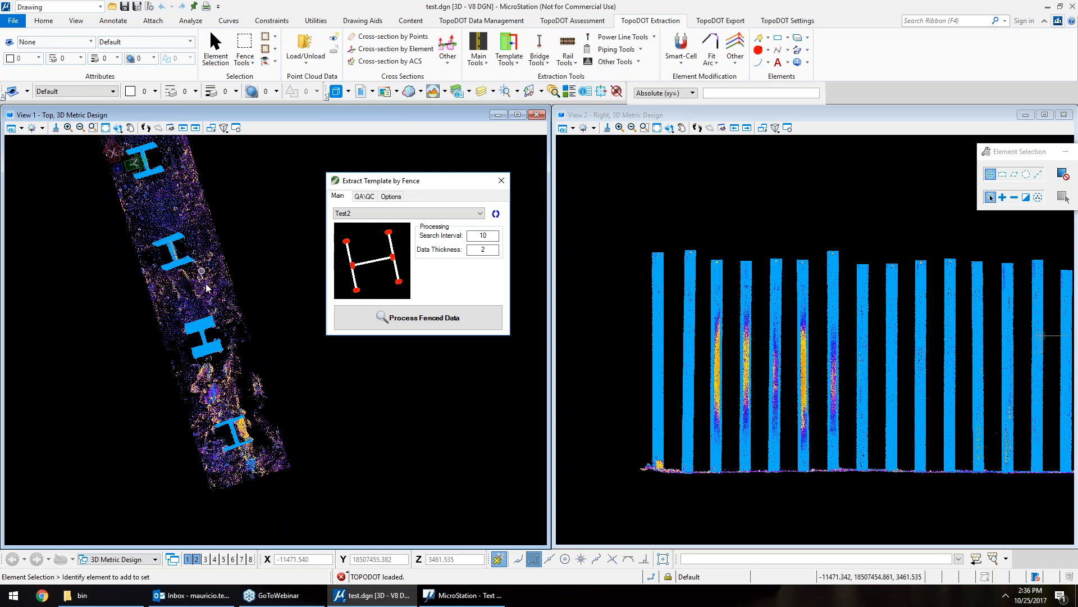
drag(466, 182, 576, 151)
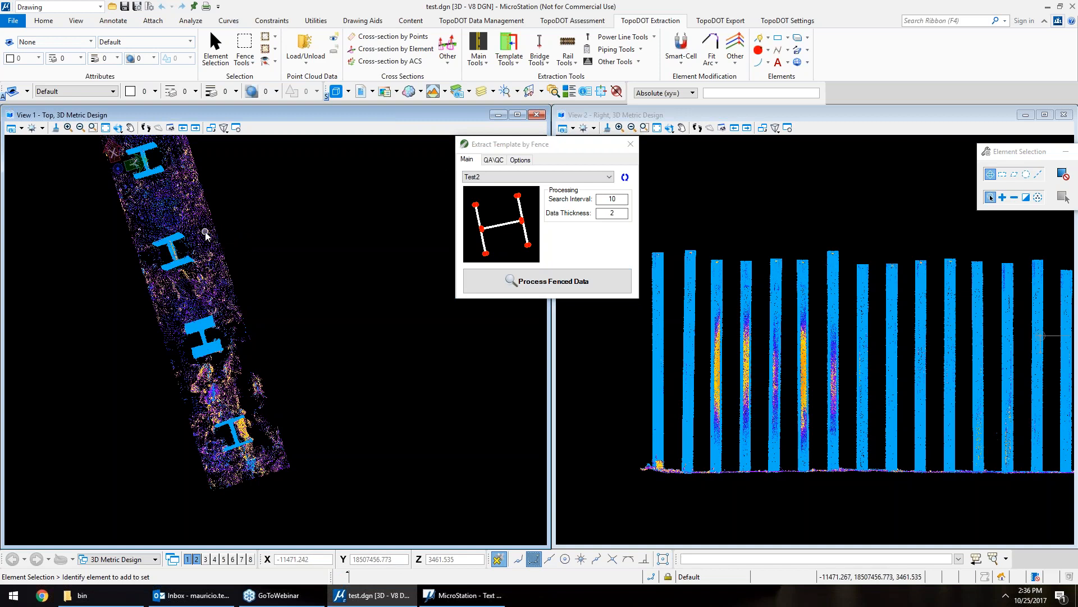
drag(559, 147, 483, 250)
- Place a block fence around the first H-pile in the Right view and process the fenced data with the Test2 template
click(245, 49)
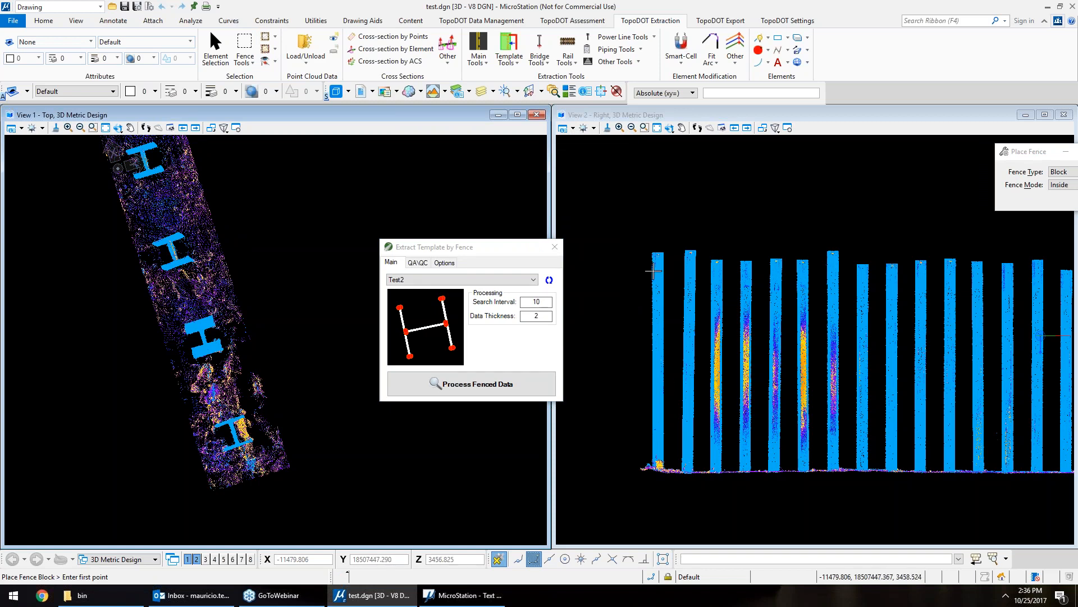
click(639, 235)
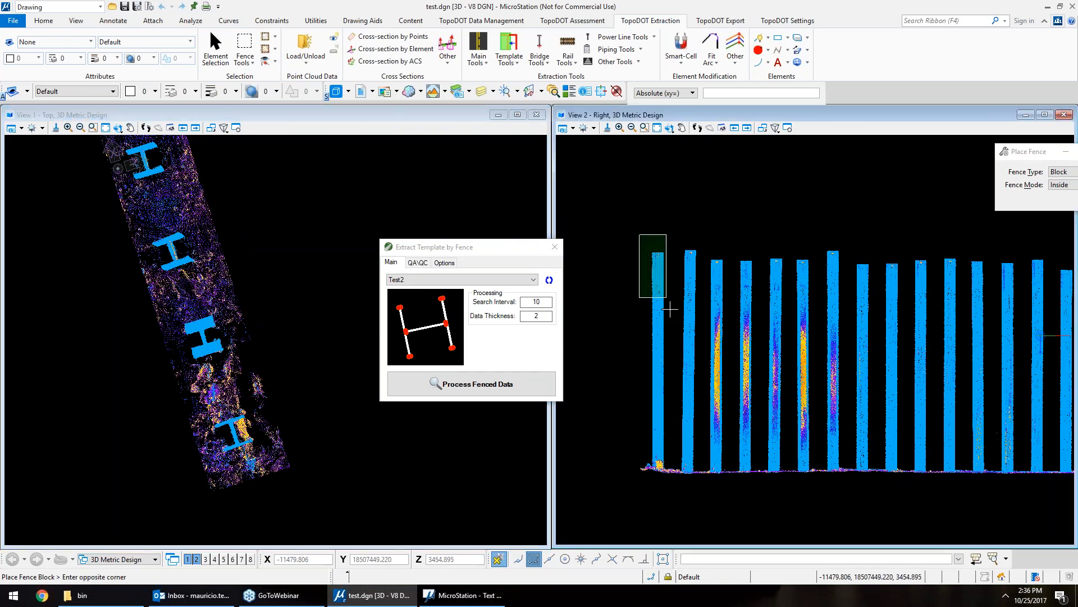
click(669, 461)
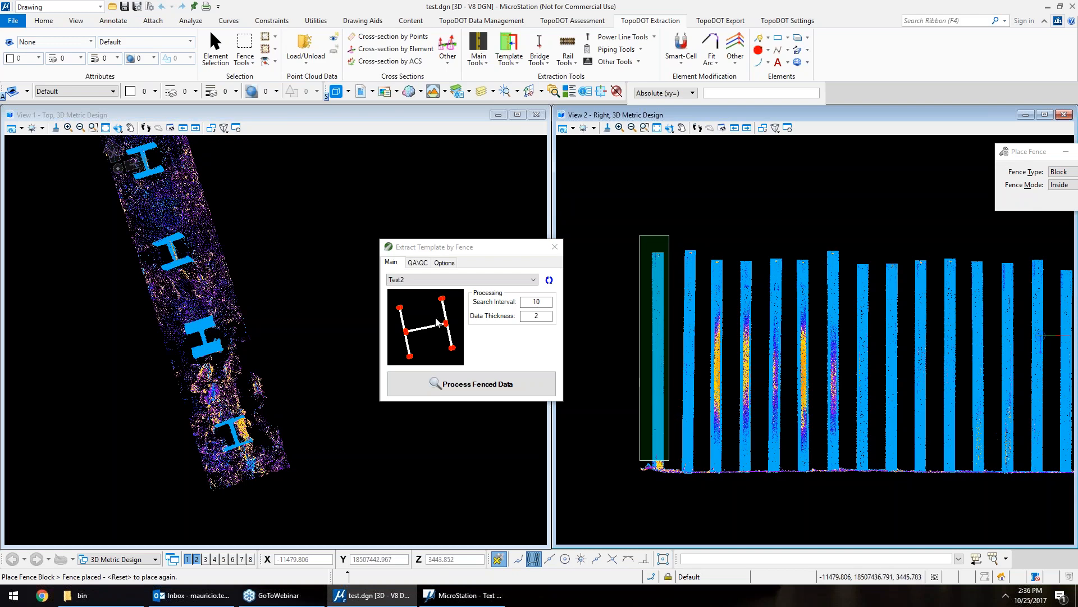
click(431, 285)
click(410, 289)
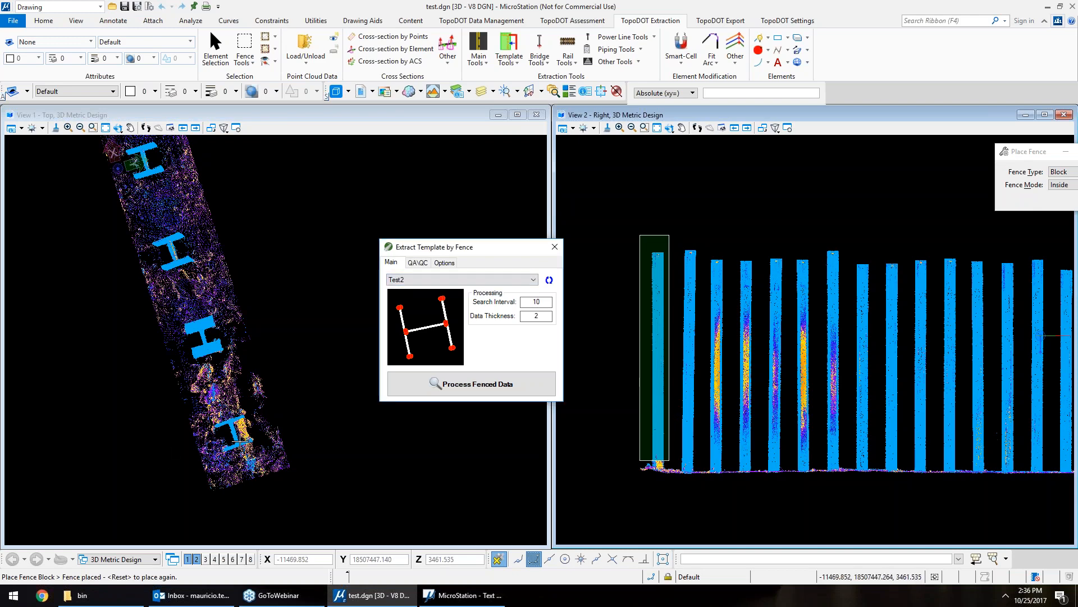
- Inspect the extracted template lines on the first pile in plan and from a rotated 3D angle in View 1
scroll(242, 437, up, 2)
scroll(242, 437, up, 2)
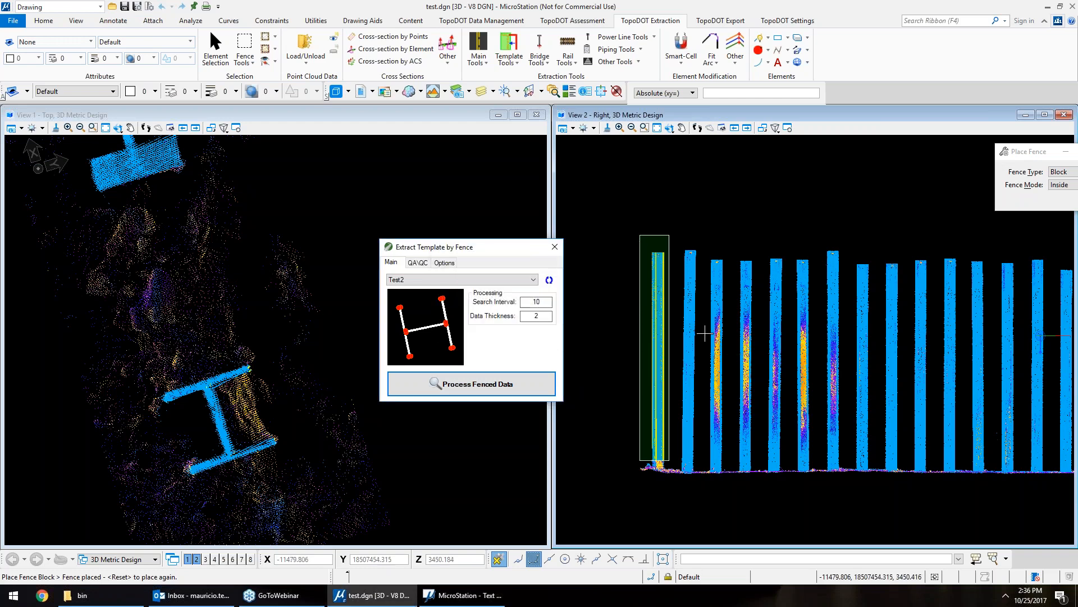
scroll(350, 360, up, 3)
key(Escape)
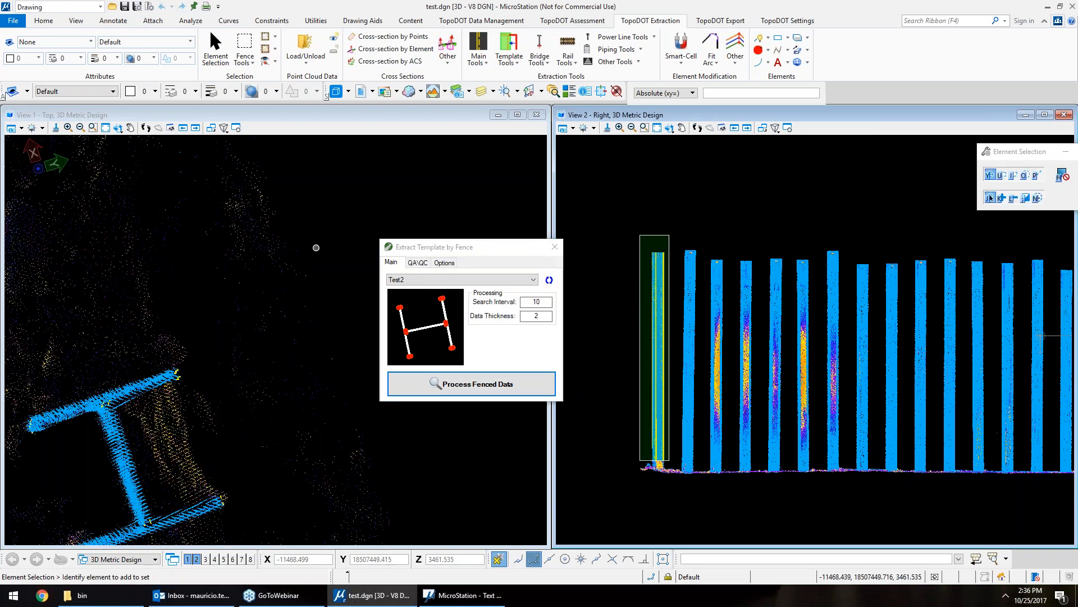
click(118, 128)
click(108, 405)
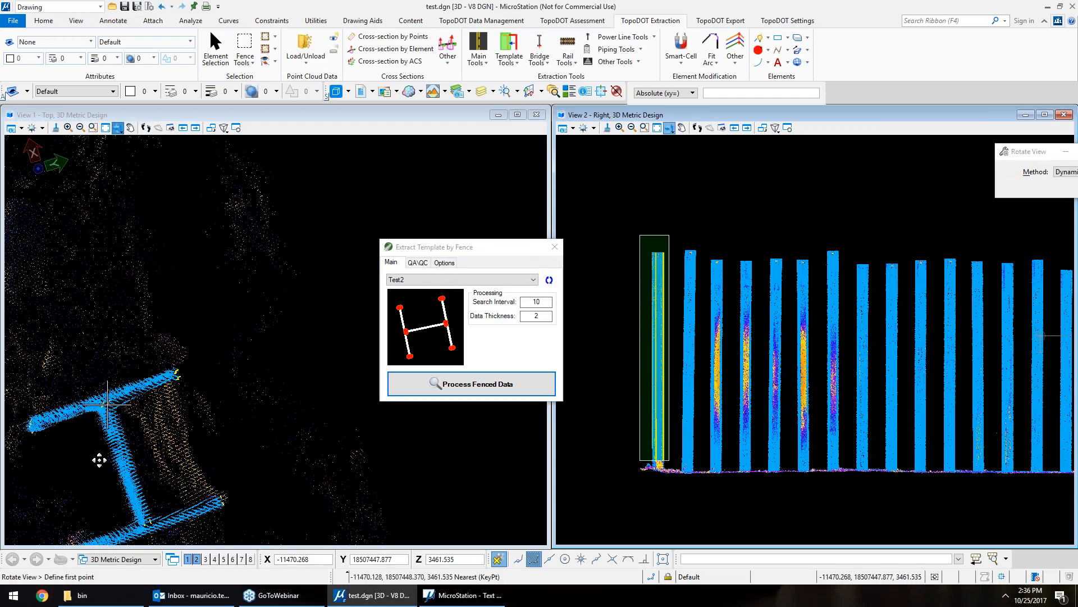
click(116, 260)
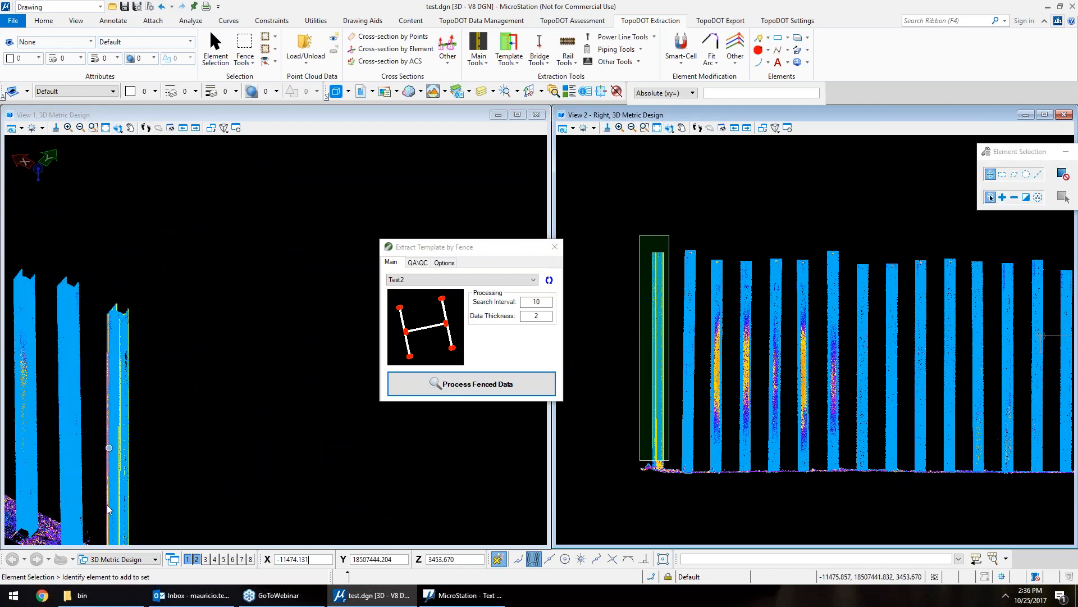
scroll(173, 397, up, 2)
scroll(172, 393, down, 4)
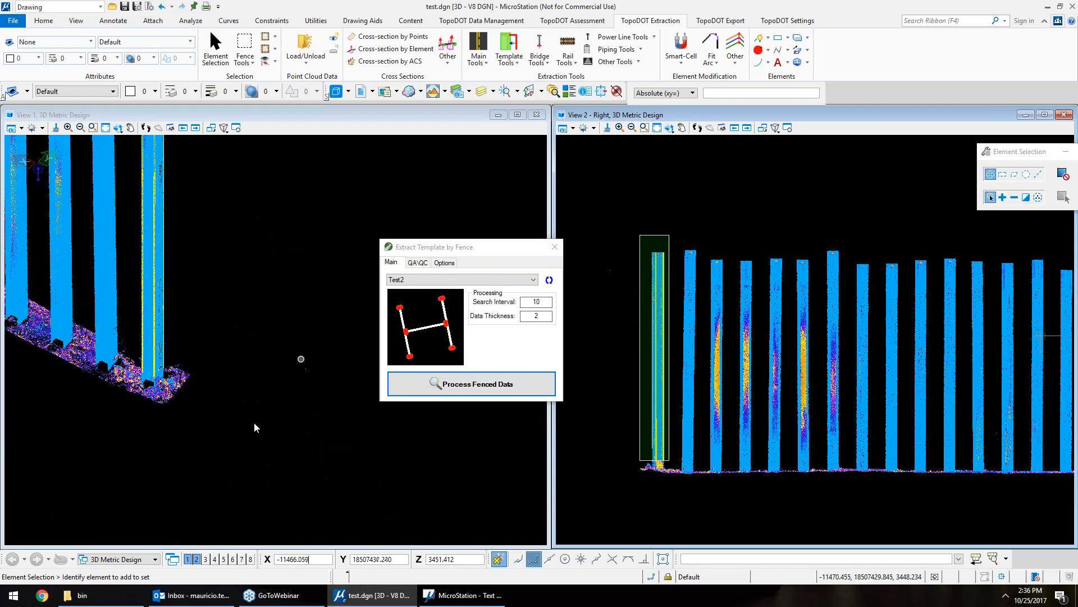
- Place a block fence around the second H-pile in the Right view and extract its Test2 template lines
click(245, 44)
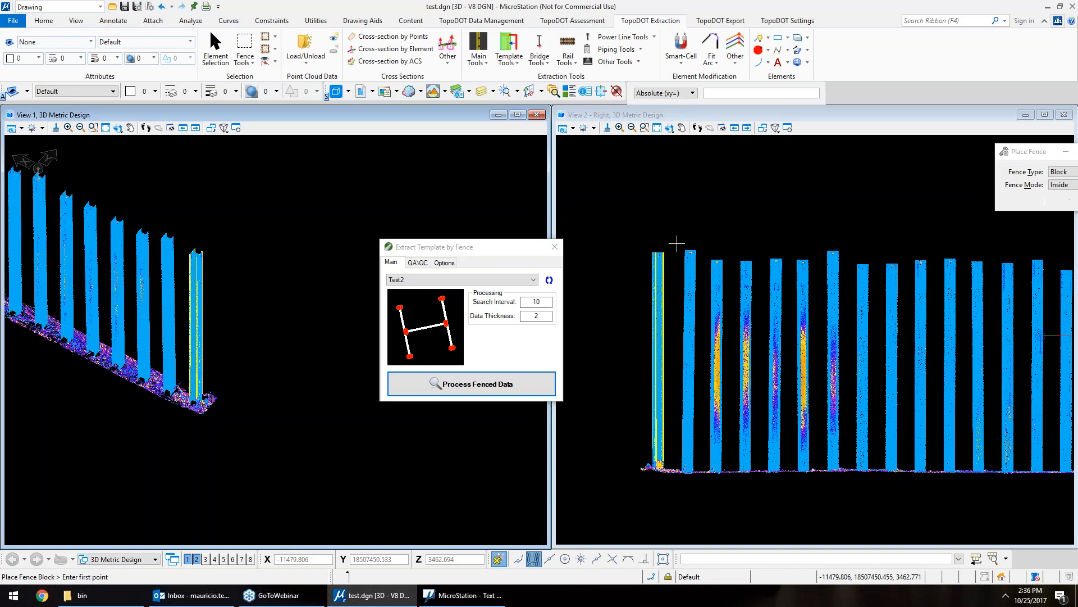
click(676, 244)
click(699, 462)
click(500, 393)
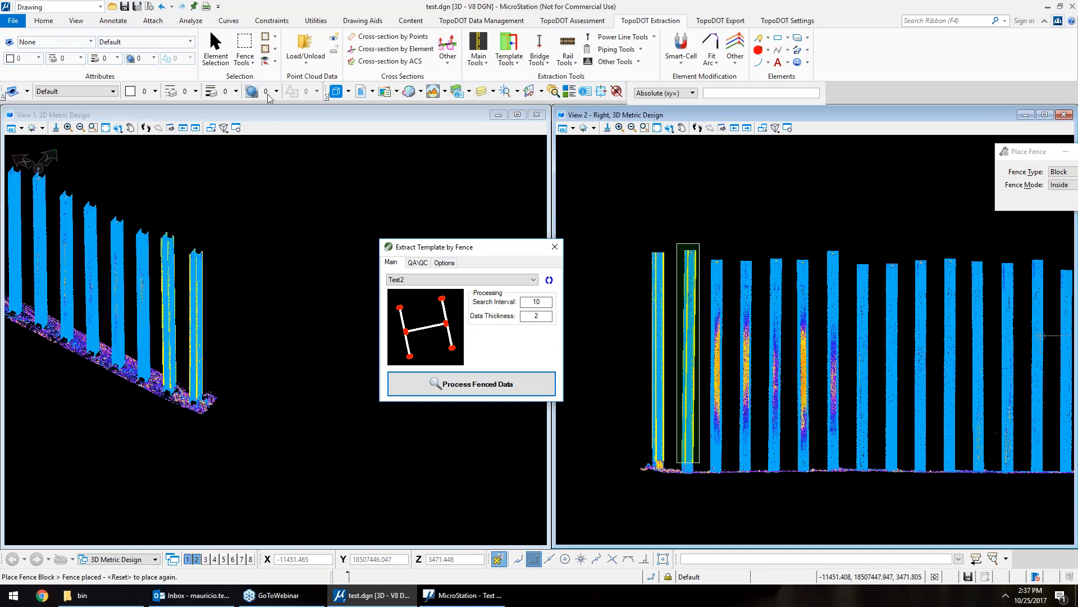
- Place a block fence around the third H-pile in the Right view, extract its Test2 template lines and clear the fence
click(700, 250)
click(729, 462)
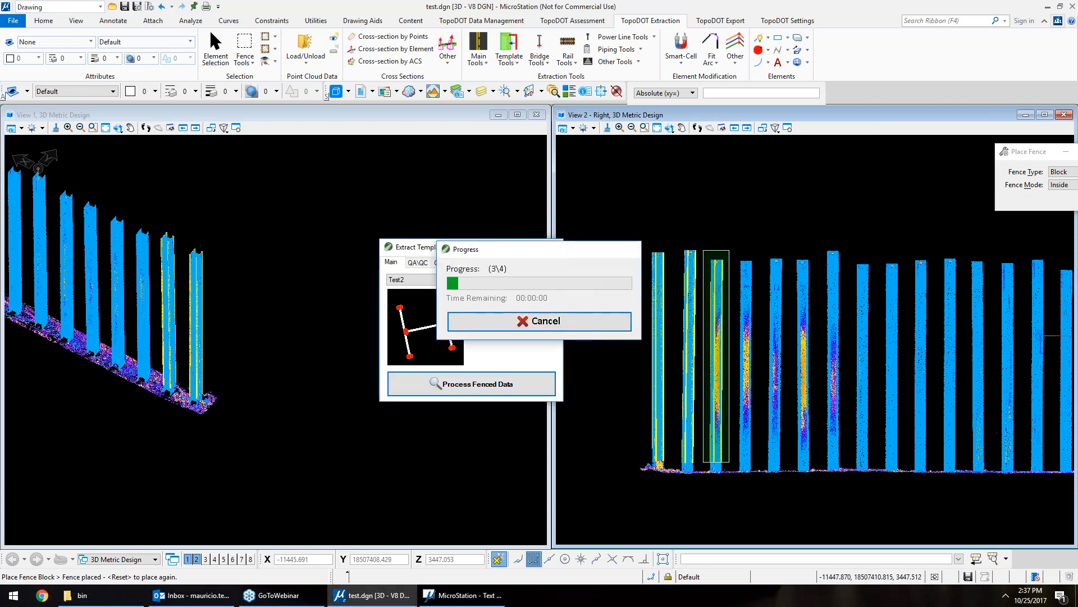
right_click(173, 219)
key(Escape)
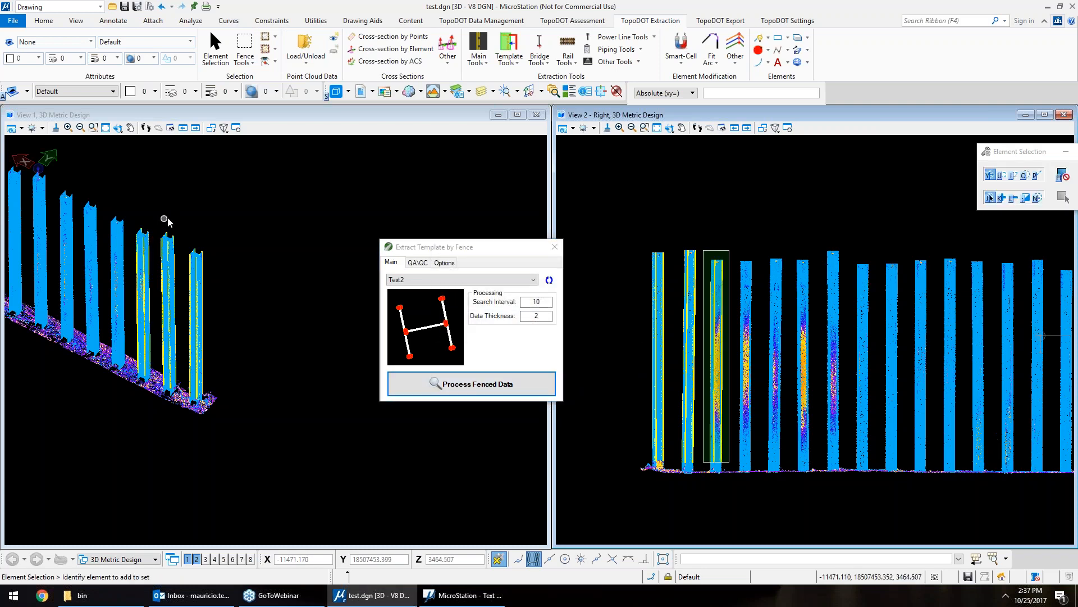
click(169, 216)
click(721, 196)
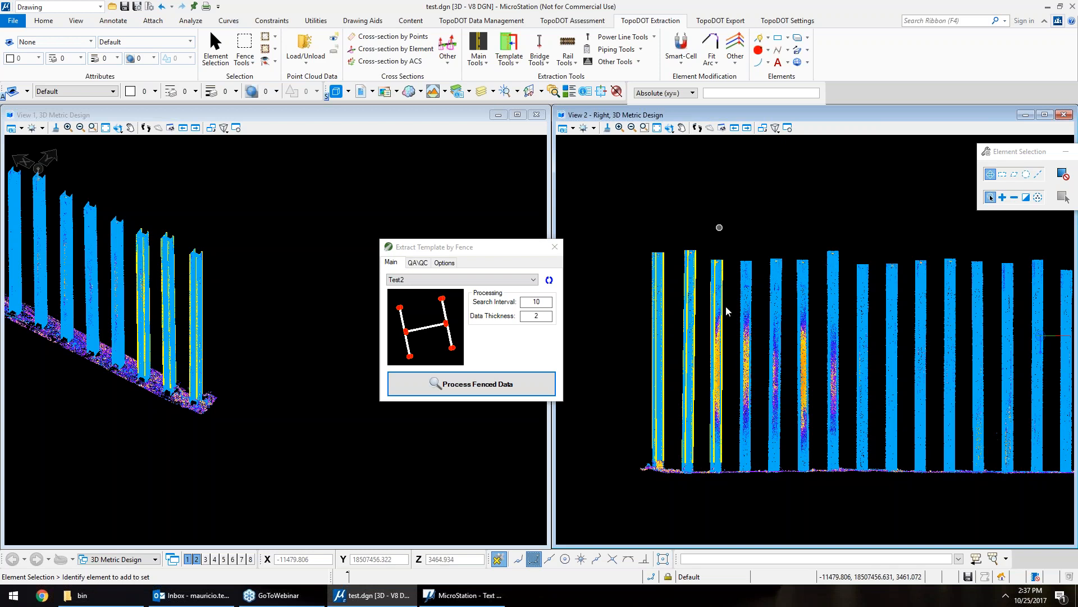
- Examine the extracted pile lines up close in View 1 and show the rotation options of Extract Template by Fence
scroll(168, 233, up, 2)
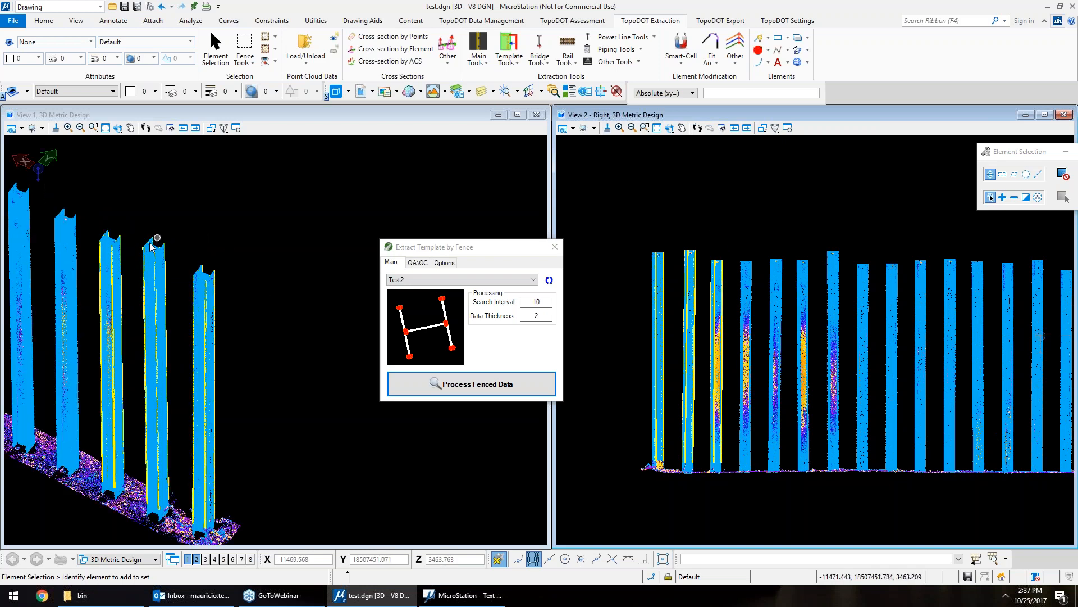
scroll(167, 233, up, 2)
click(445, 262)
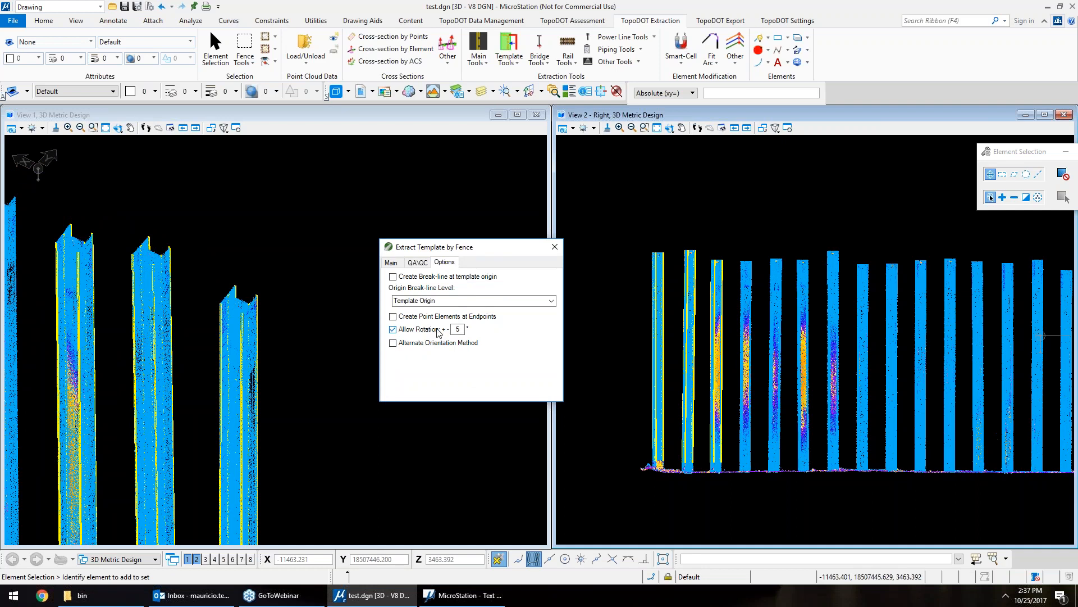
- Open Extract Template by Path and review its Test2 processing settings and Allow Rotation option
click(509, 50)
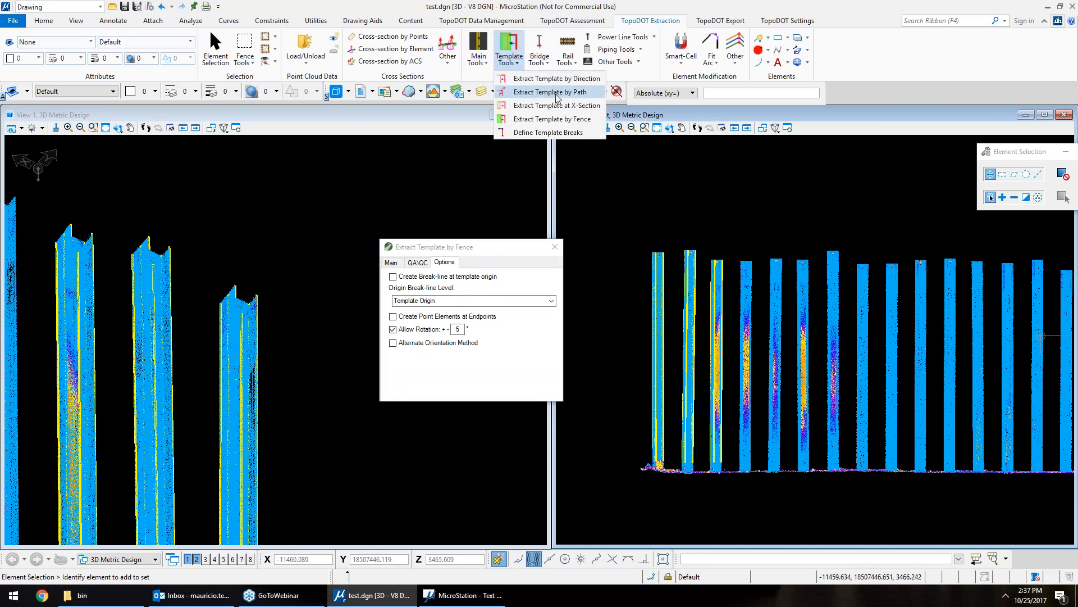
click(558, 93)
click(900, 114)
click(927, 115)
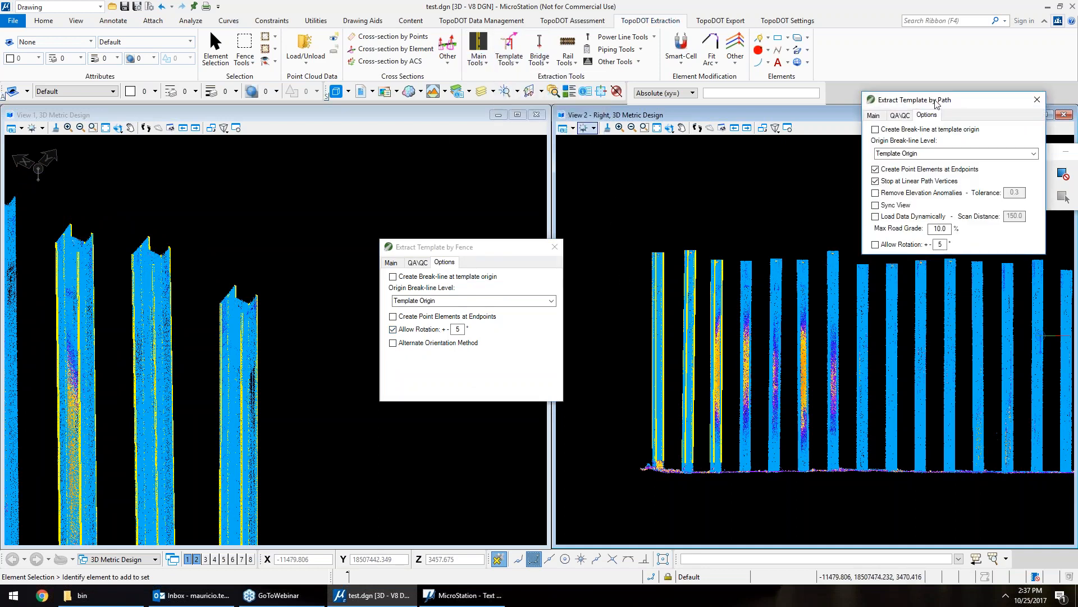
drag(937, 104, 773, 138)
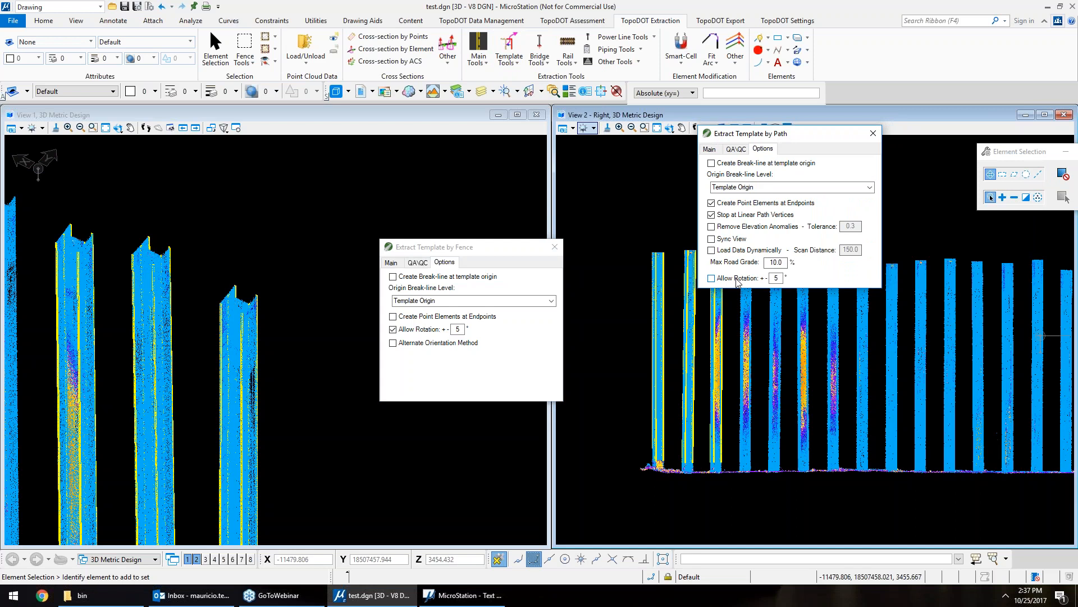
click(709, 149)
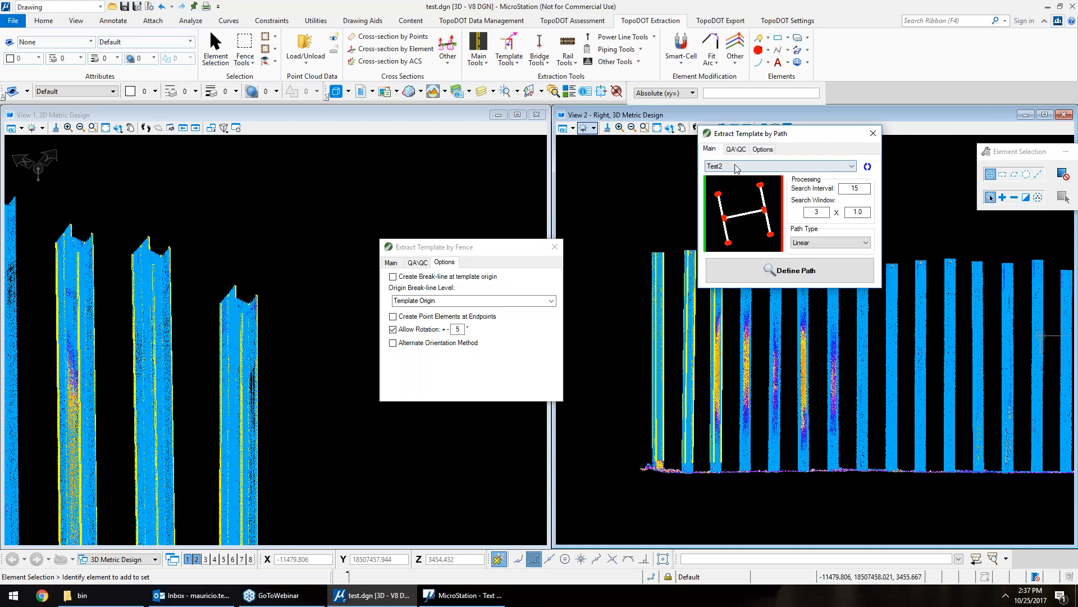
click(764, 149)
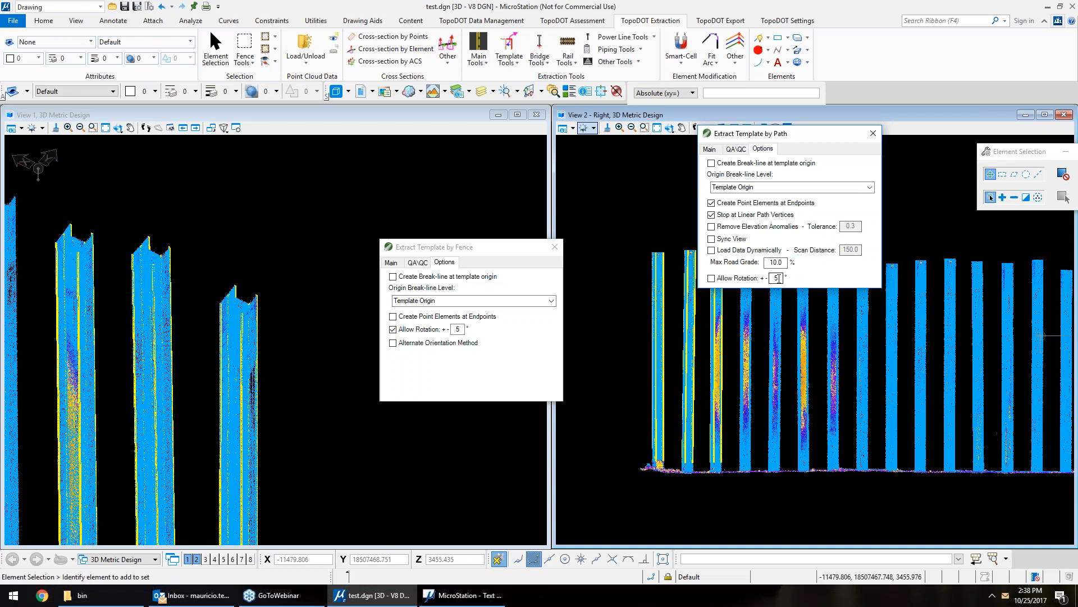
- Close Extract Template by Path and move the Extract Template by Fence dialog, back on its main settings, above the piles
click(433, 330)
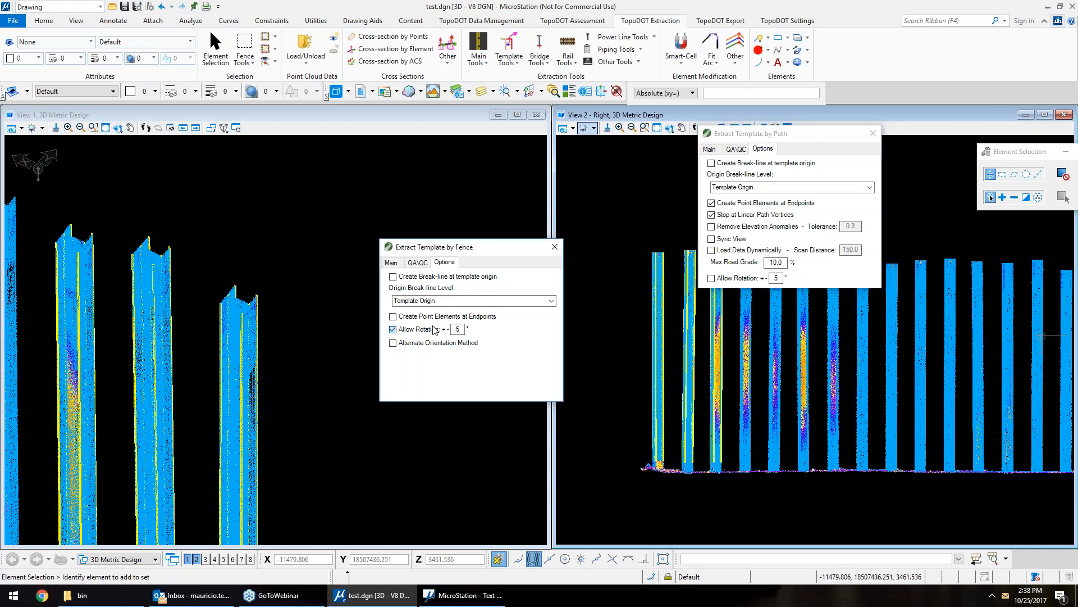
click(873, 133)
click(391, 263)
drag(446, 251, 503, 153)
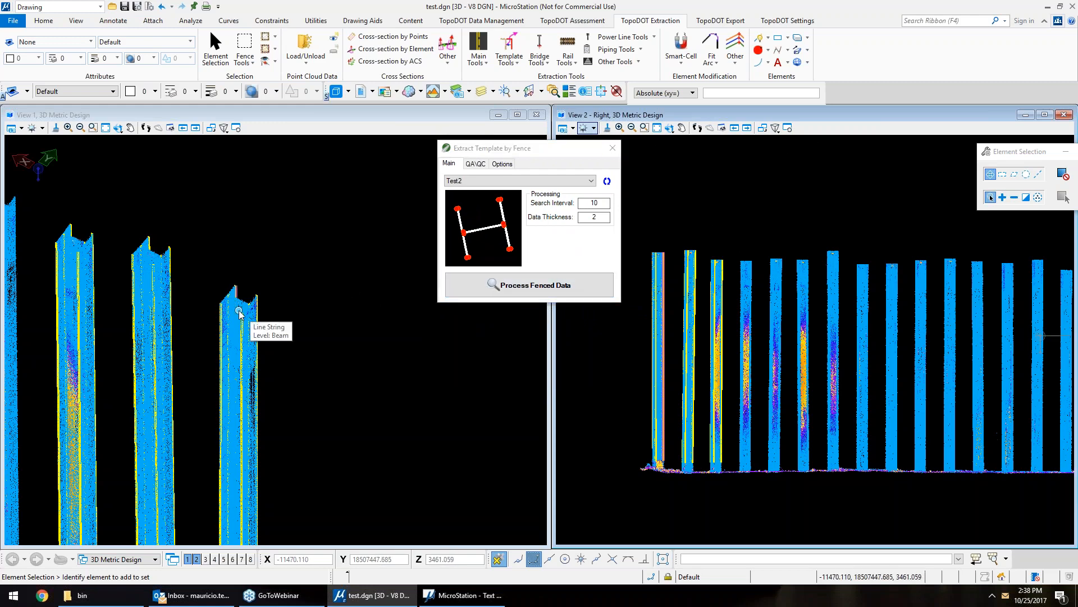
- Examine the extracted line strings at the top of the first H-pile in View 1, selecting them briefly
scroll(756, 247, up, 2)
drag(733, 203, 790, 442)
scroll(800, 367, down, 2)
scroll(788, 436, up, 1)
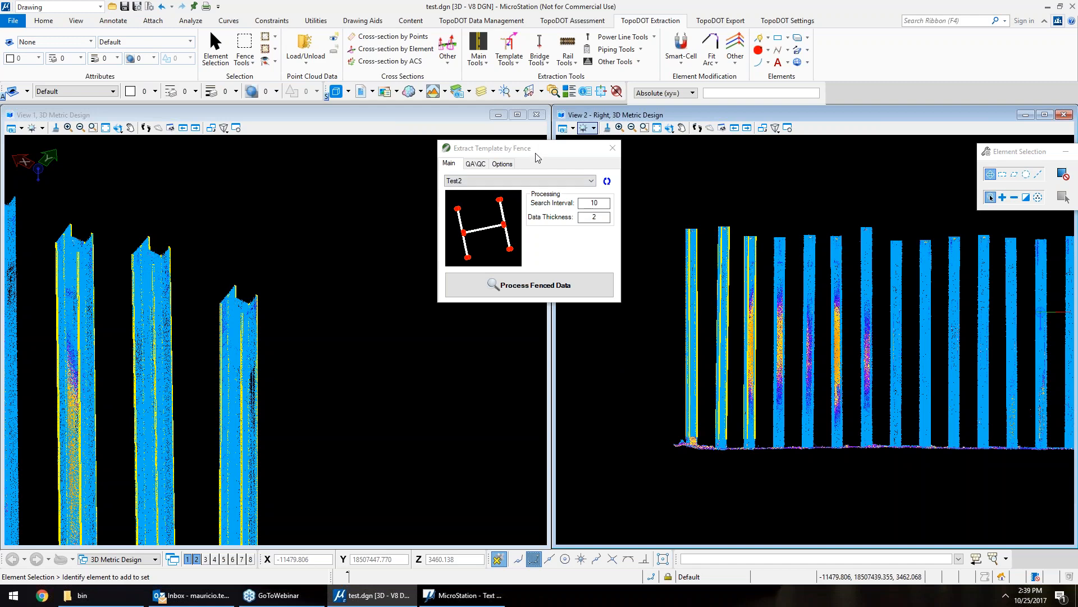
scroll(297, 224, up, 4)
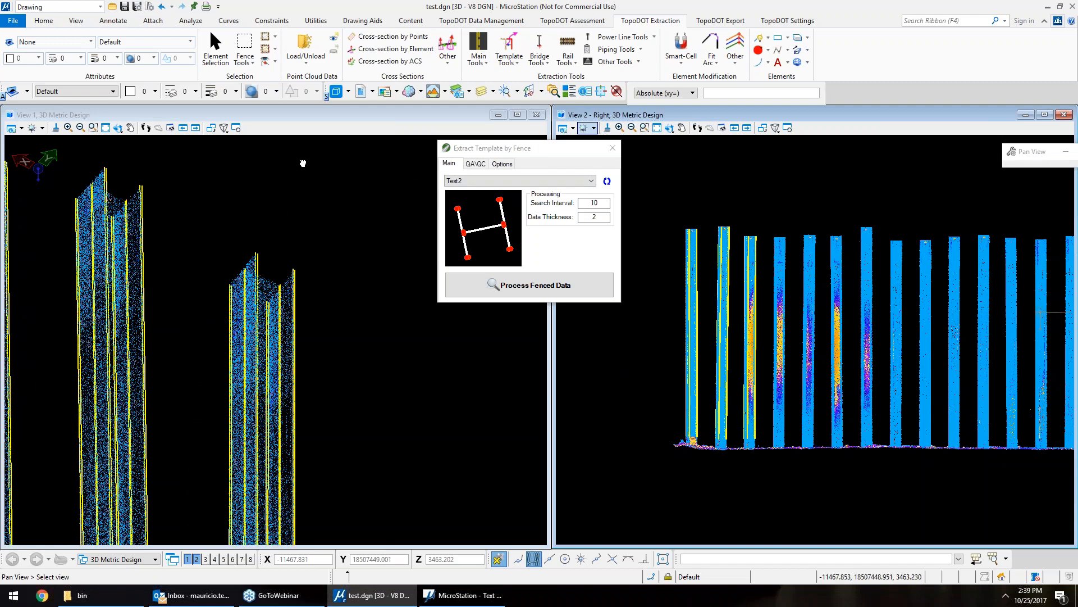
drag(332, 196, 227, 375)
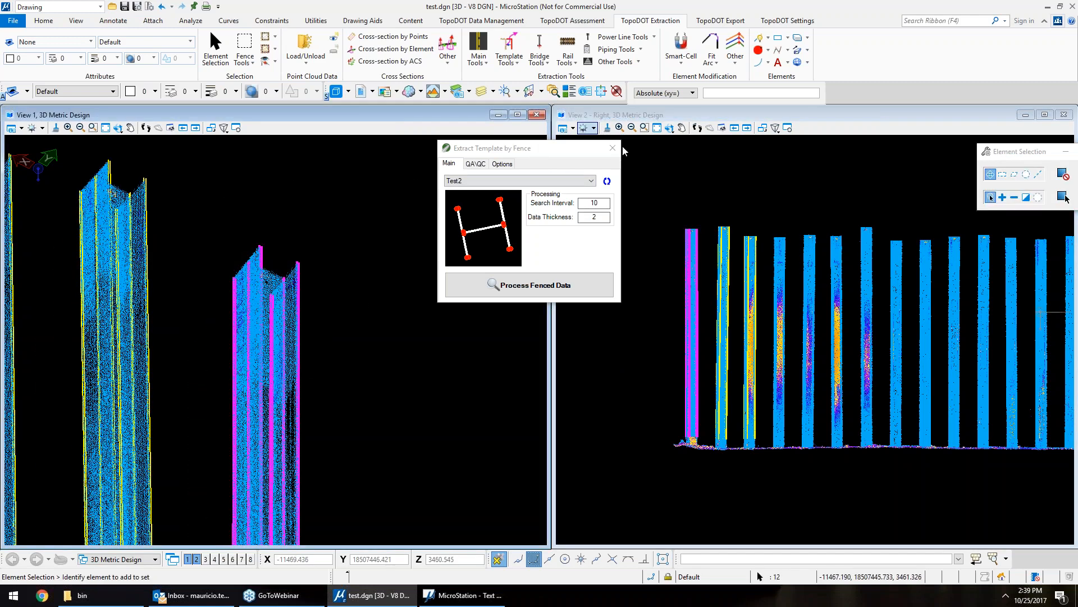
click(311, 303)
scroll(277, 281, up, 3)
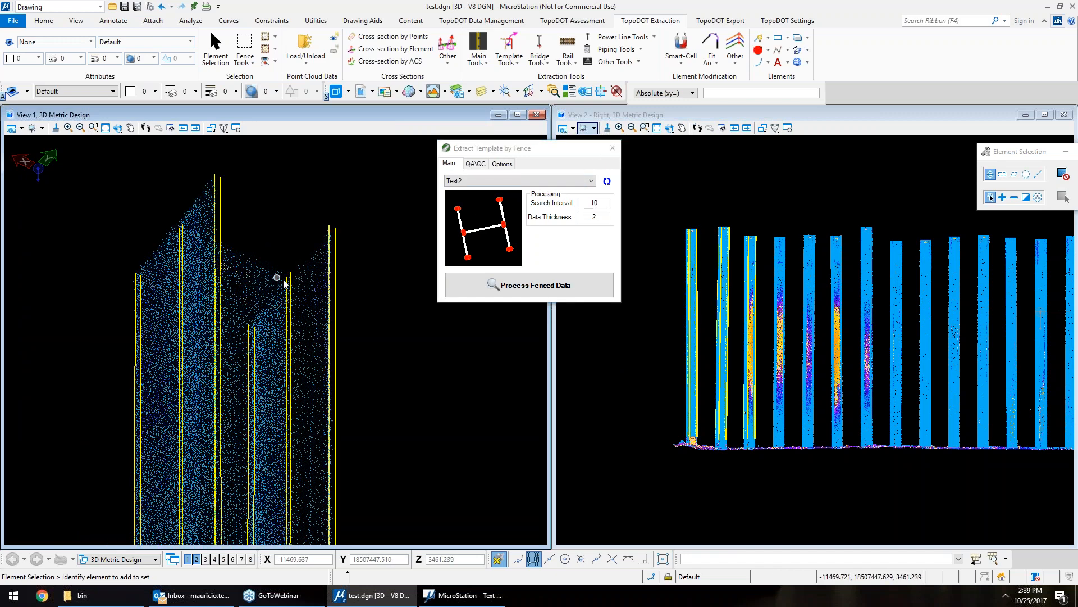
- Rotate View 1 and inspect how the extracted lines follow the first pile's flanges and web
click(118, 127)
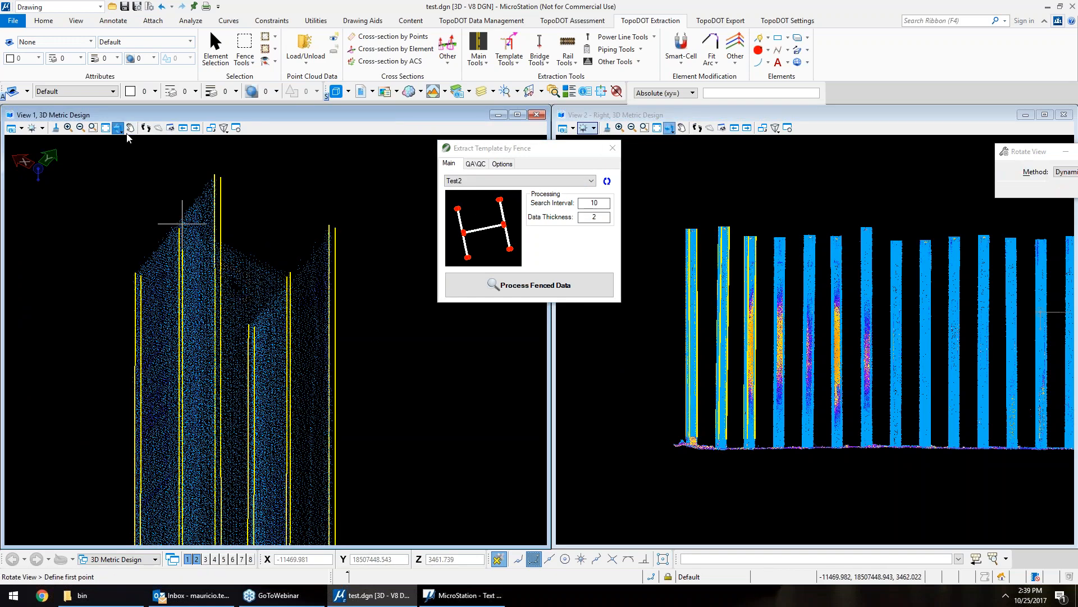
click(300, 290)
click(260, 335)
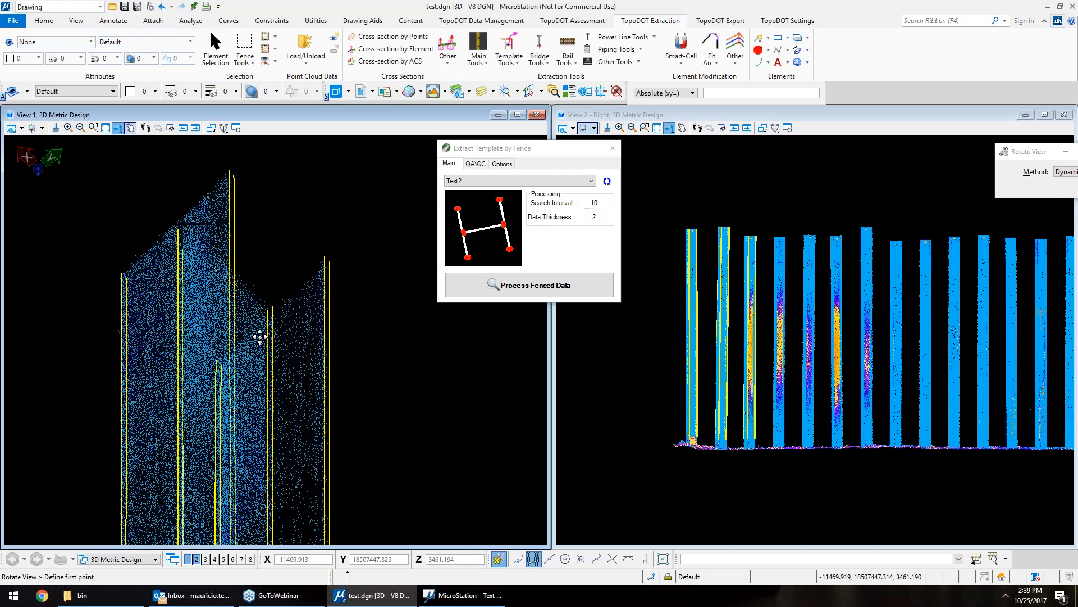
right_click(256, 331)
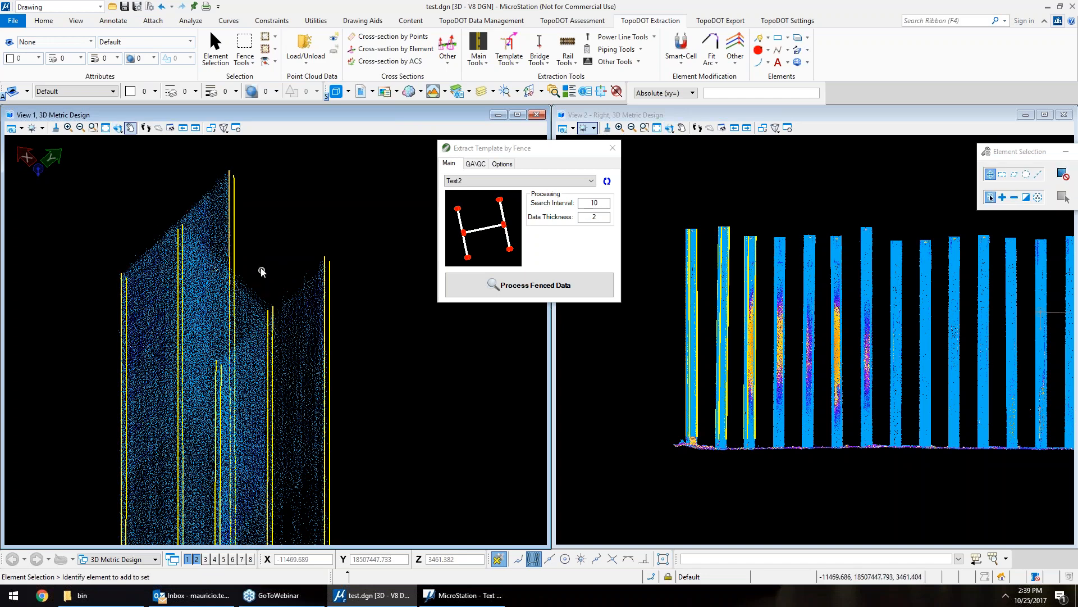
scroll(261, 272, down, 2)
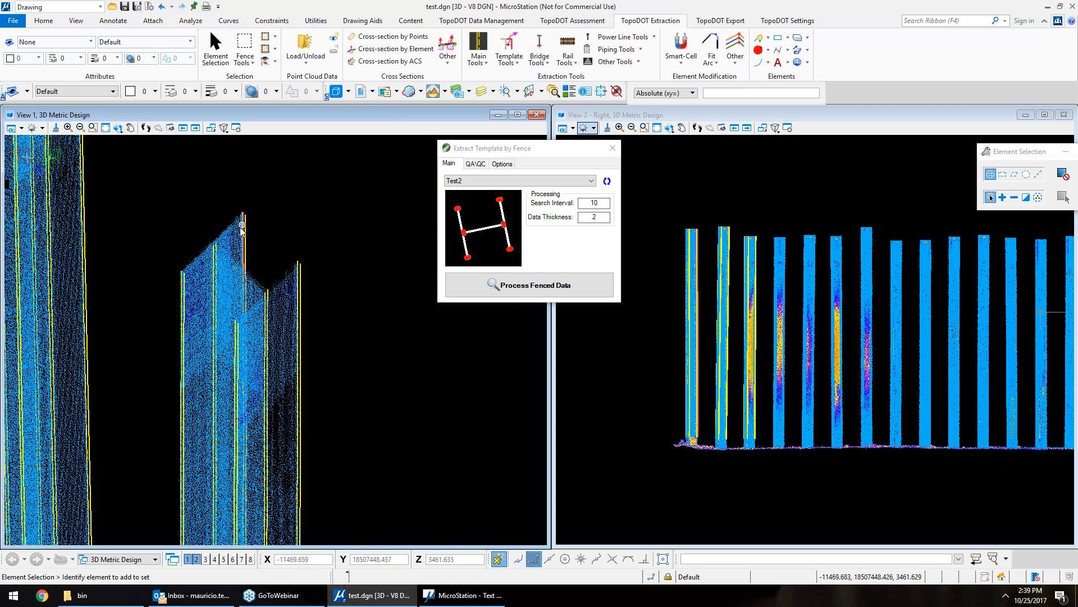
scroll(239, 221, up, 3)
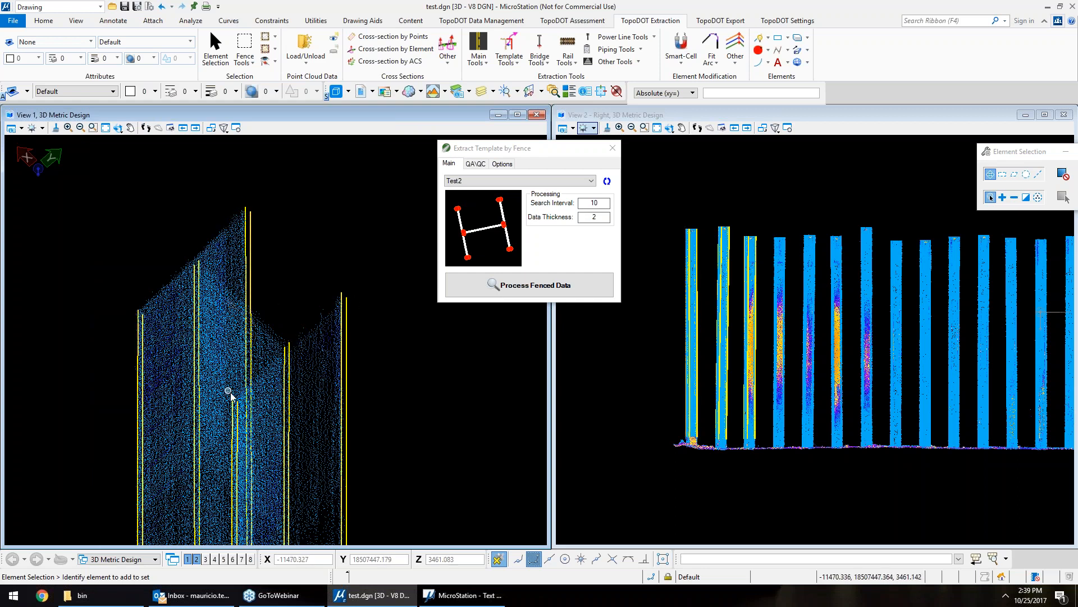
- Select the first H-pile's template lines and create a Loft Surface from them with Close Loft and Segmented Loft enabled
scroll(251, 401, down, 5)
drag(332, 280, 210, 438)
click(928, 25)
text(loft)
key(Return)
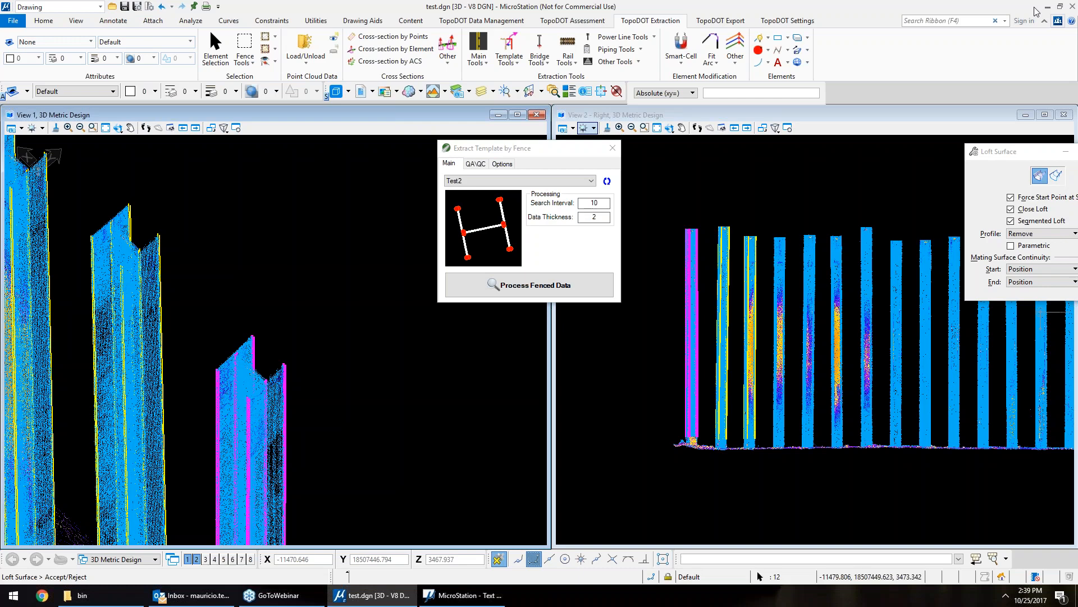
drag(1043, 153, 832, 158)
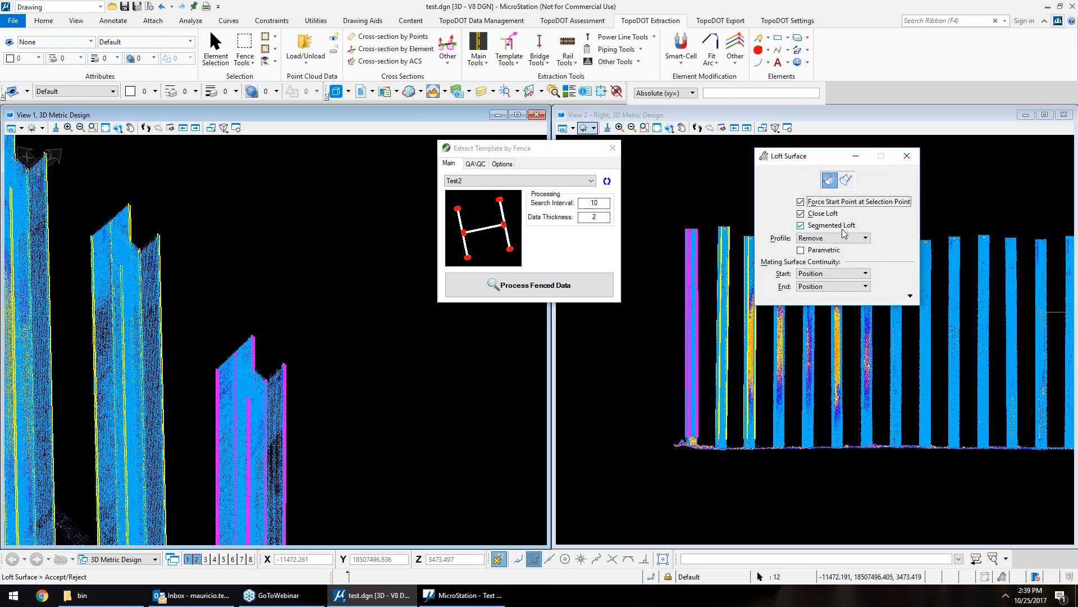
click(349, 335)
click(333, 347)
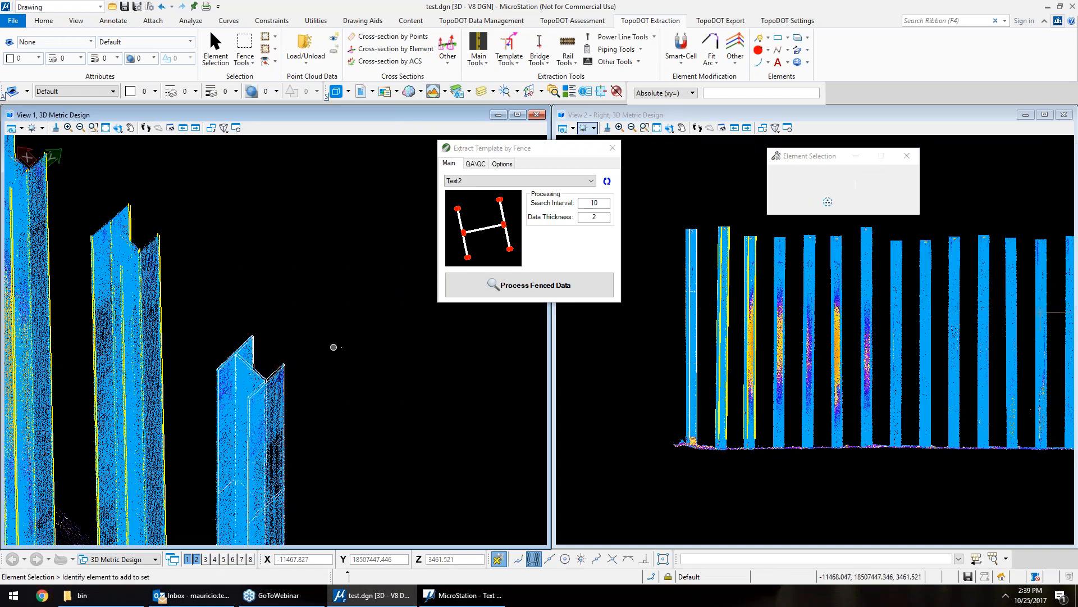
- Inspect the lofted first pile up close and from rotated angles in View 1
scroll(251, 382, up, 5)
click(118, 128)
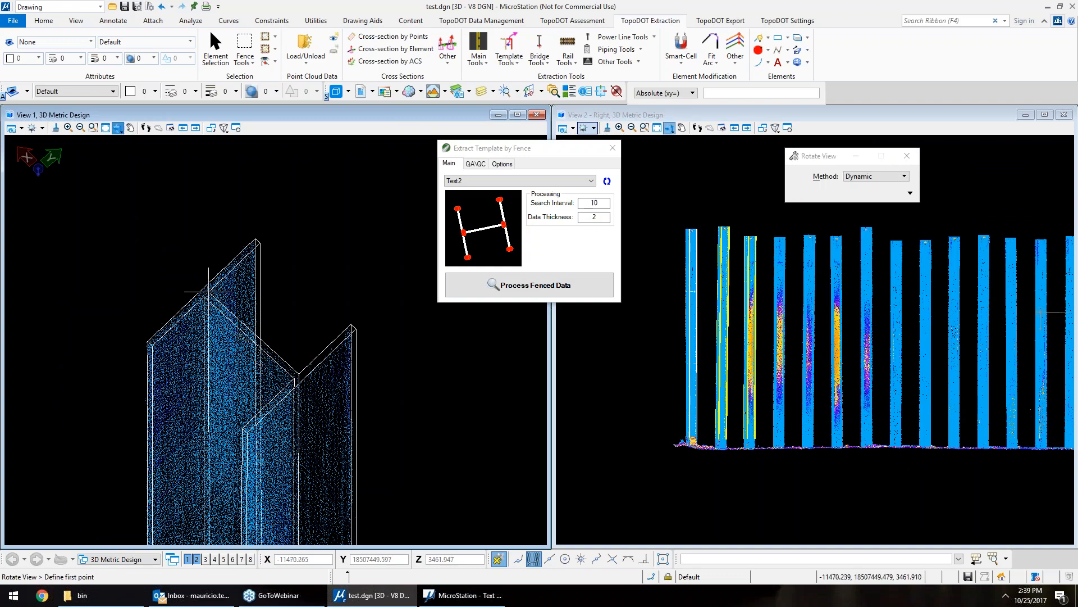
click(264, 342)
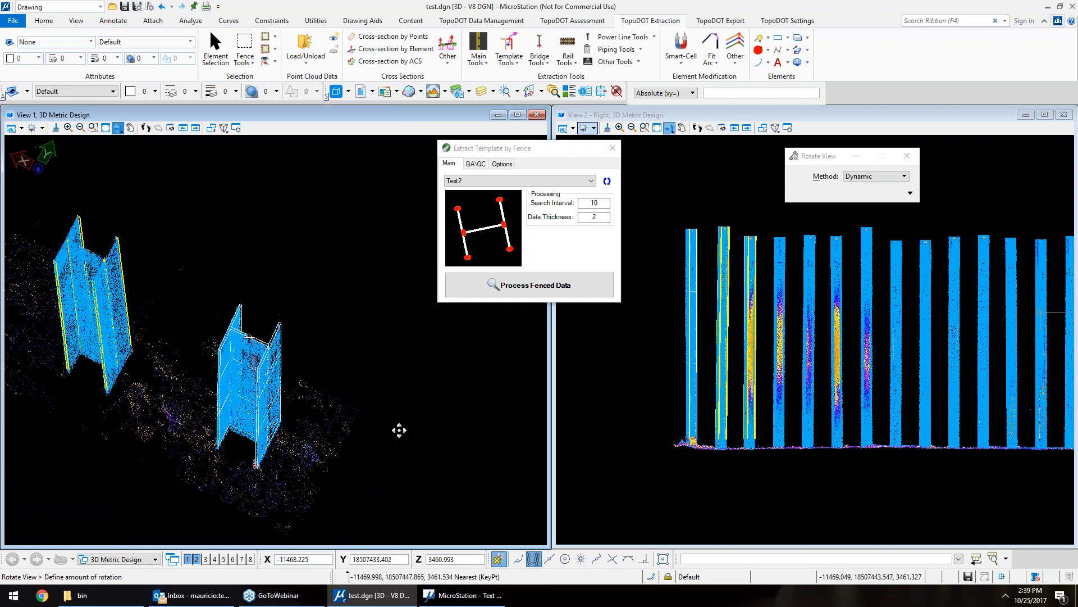
click(366, 313)
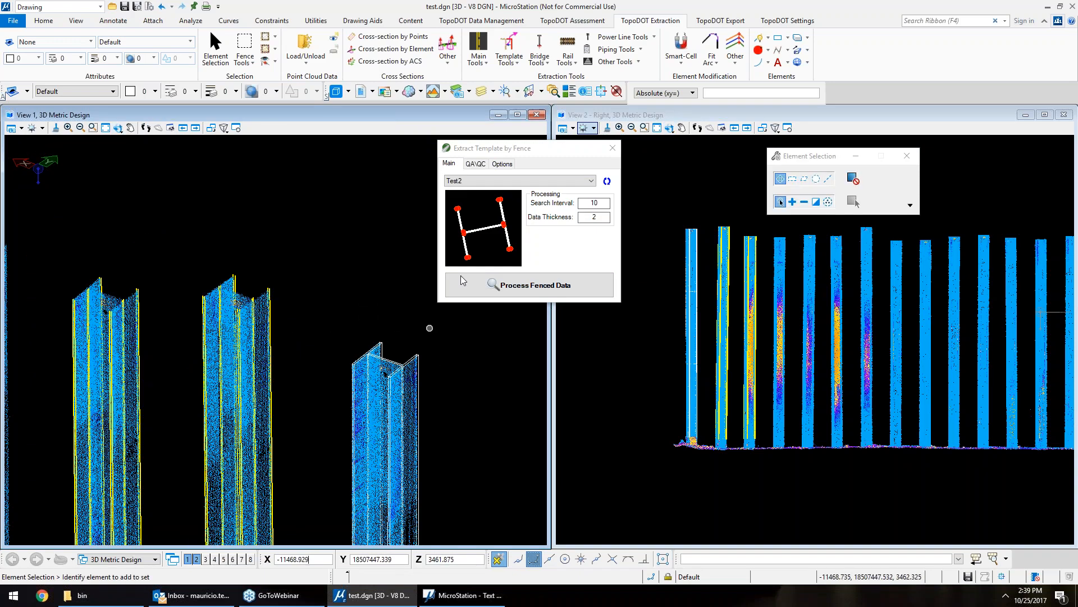
- Select the second H-pile's template lines in View 1 and turn them into a lofted surface
drag(308, 232, 189, 356)
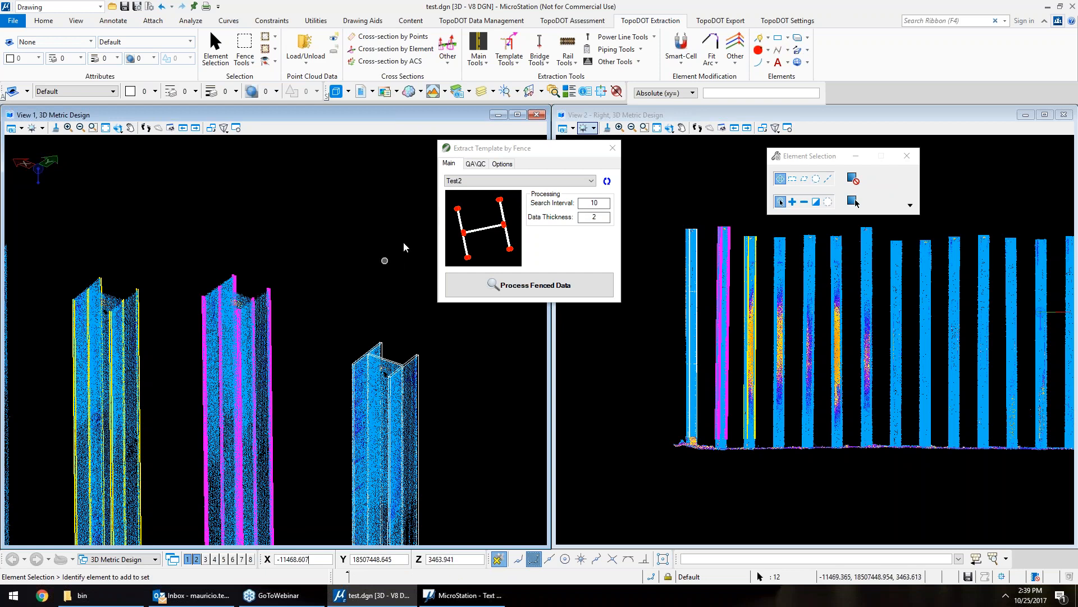
key(F4)
text(loft)
key(Return)
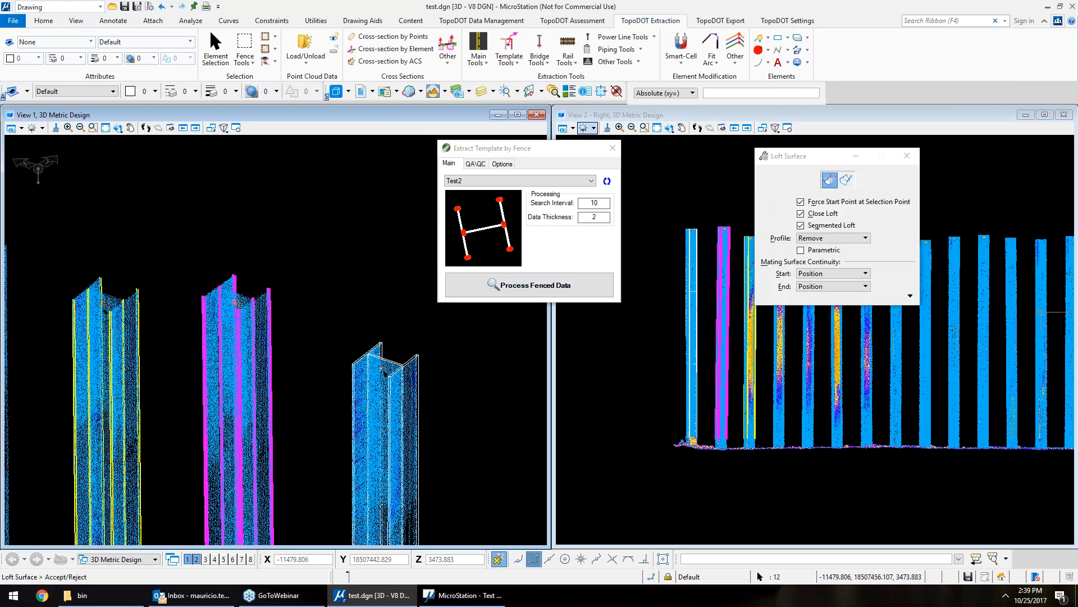
click(322, 219)
click(315, 221)
- Loft the third H-pile's template lines into a surface in View 1
drag(177, 236, 50, 349)
click(921, 21)
text(loft)
key(Return)
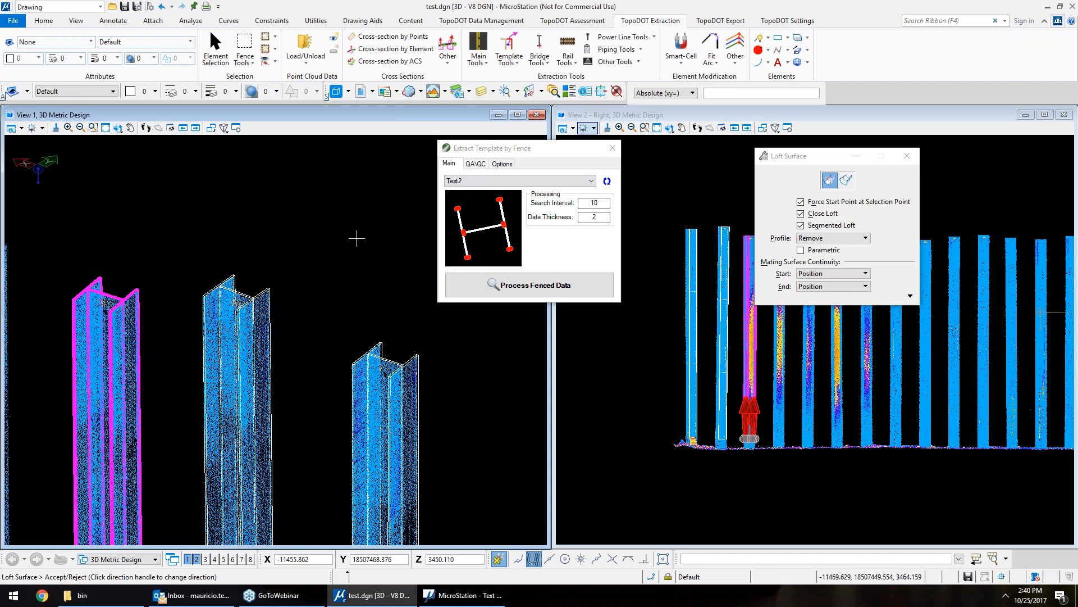
click(356, 238)
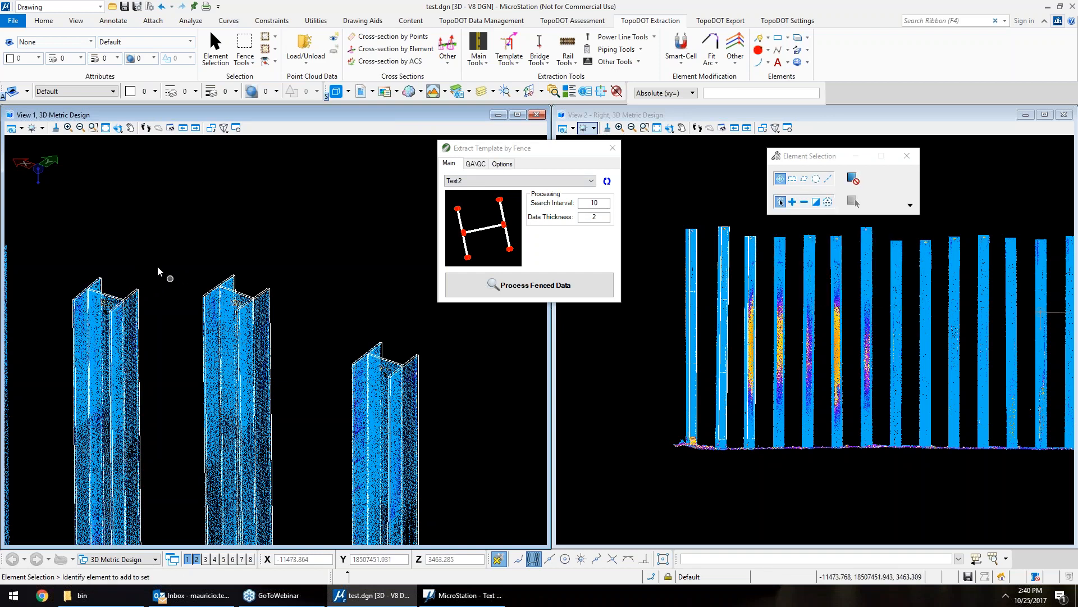
- Set View 1's display style to Smooth so the lofted piles are shaded
click(11, 128)
click(160, 174)
scroll(92, 267, up, 1)
click(87, 217)
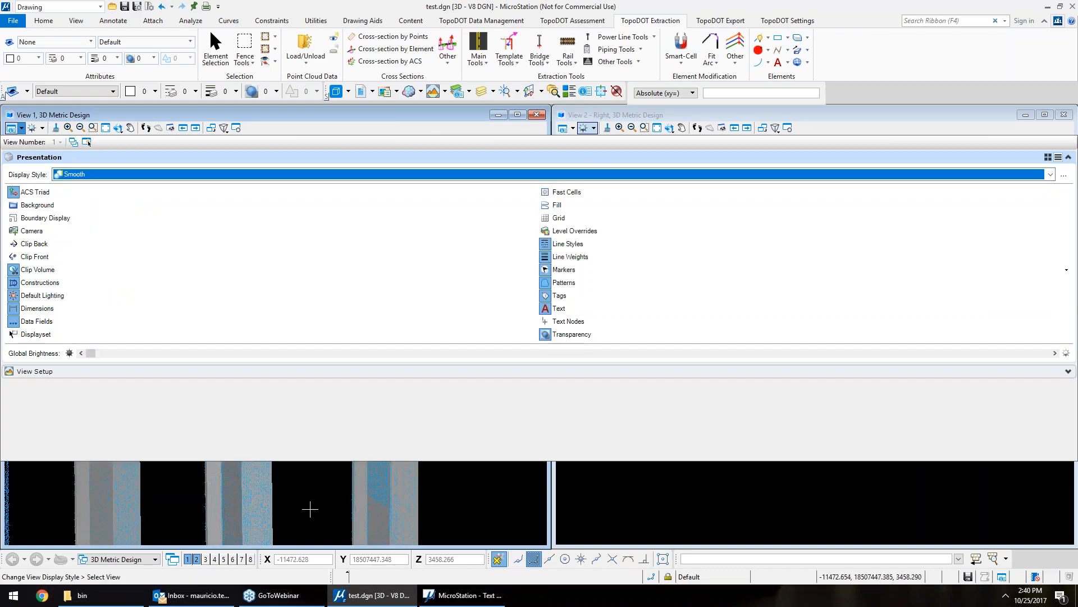
- Rotate and pan View 1 to examine the three shaded H-piles against the remaining point cloud
click(118, 128)
click(353, 364)
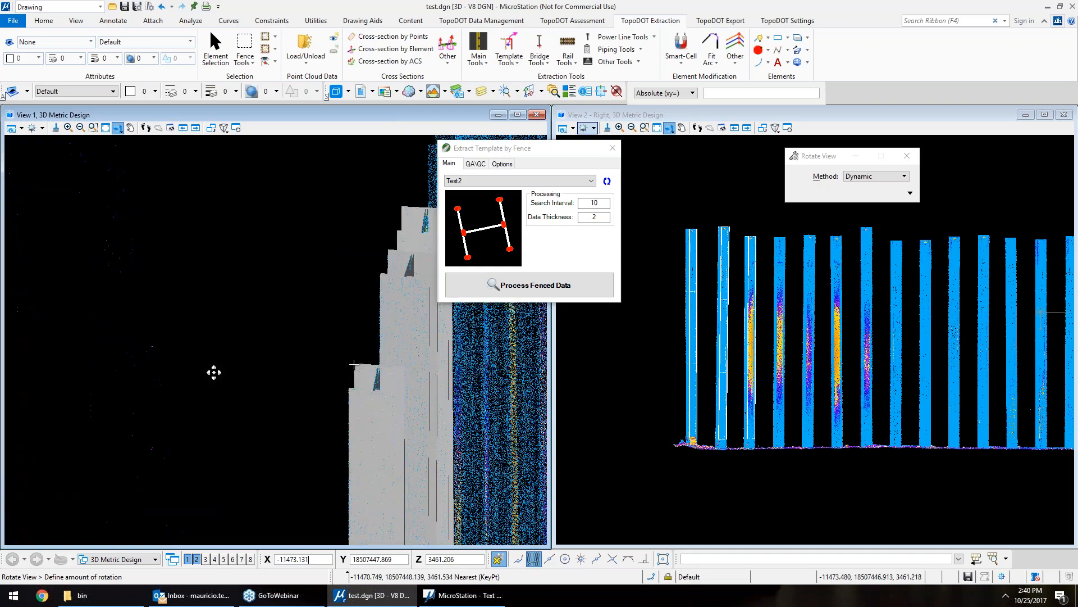
click(416, 348)
click(407, 350)
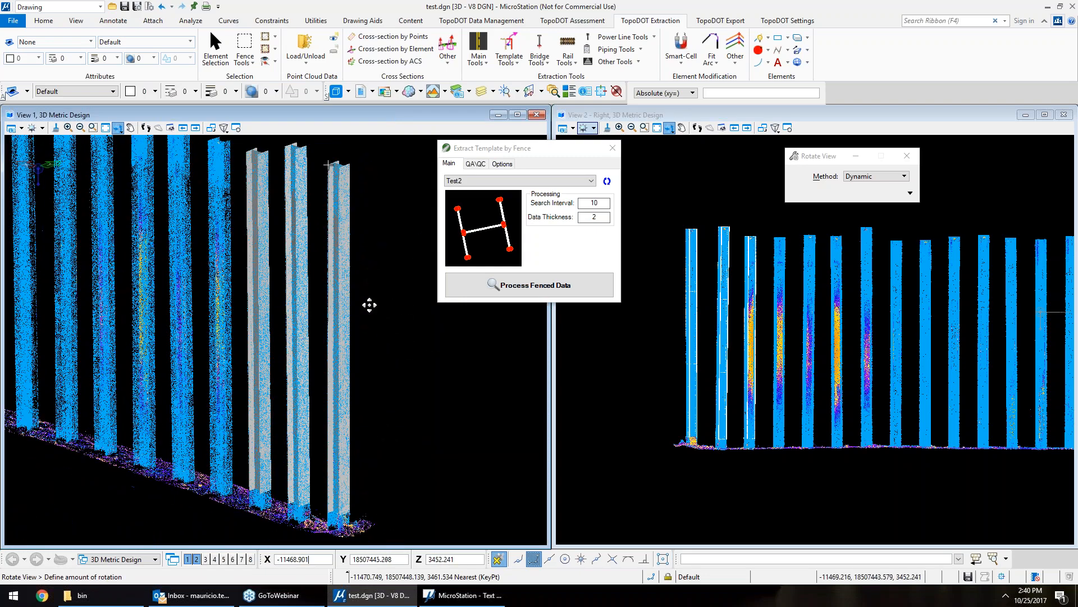
click(335, 329)
right_click(331, 292)
middle_drag(324, 237, 328, 347)
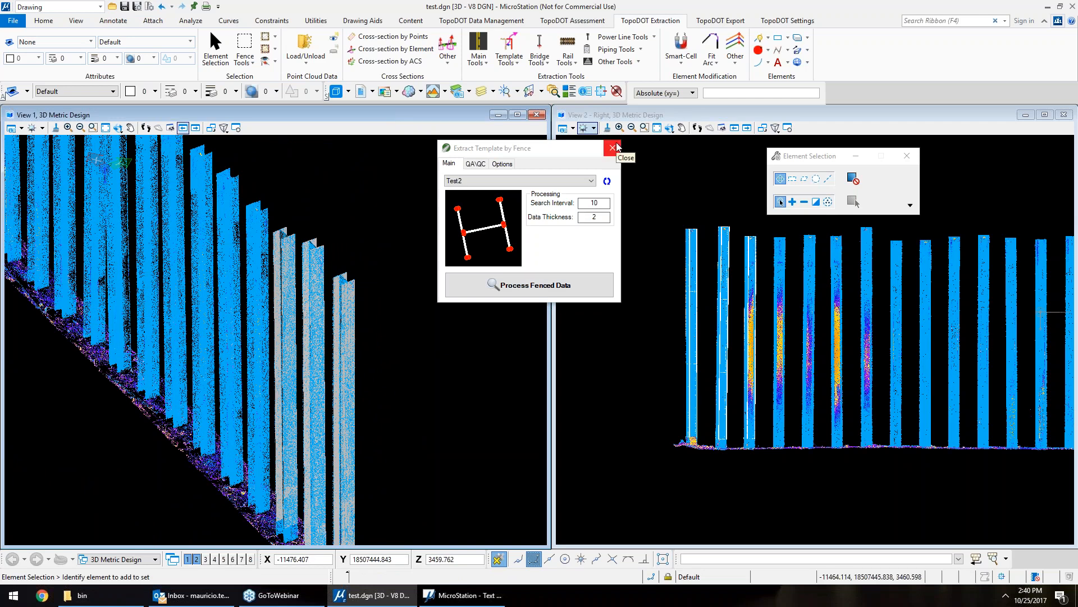
- Show View 1 from the top and switch its display style from Smooth so the lofted H-piles appear as line outlines
click(118, 128)
click(119, 129)
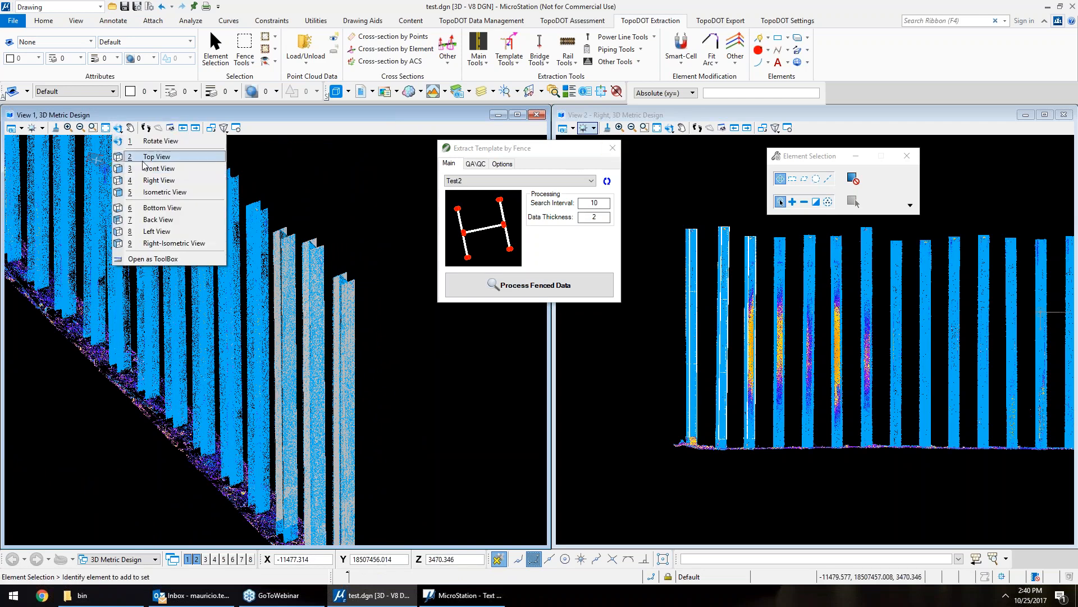
click(145, 156)
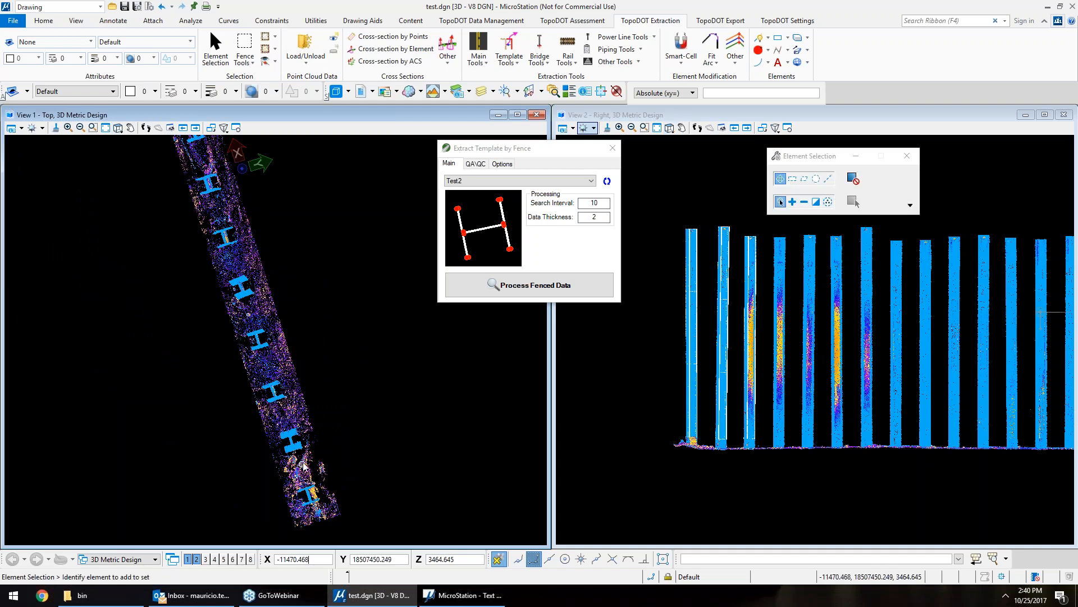
scroll(303, 462, up, 4)
scroll(298, 444, up, 4)
scroll(225, 388, down, 2)
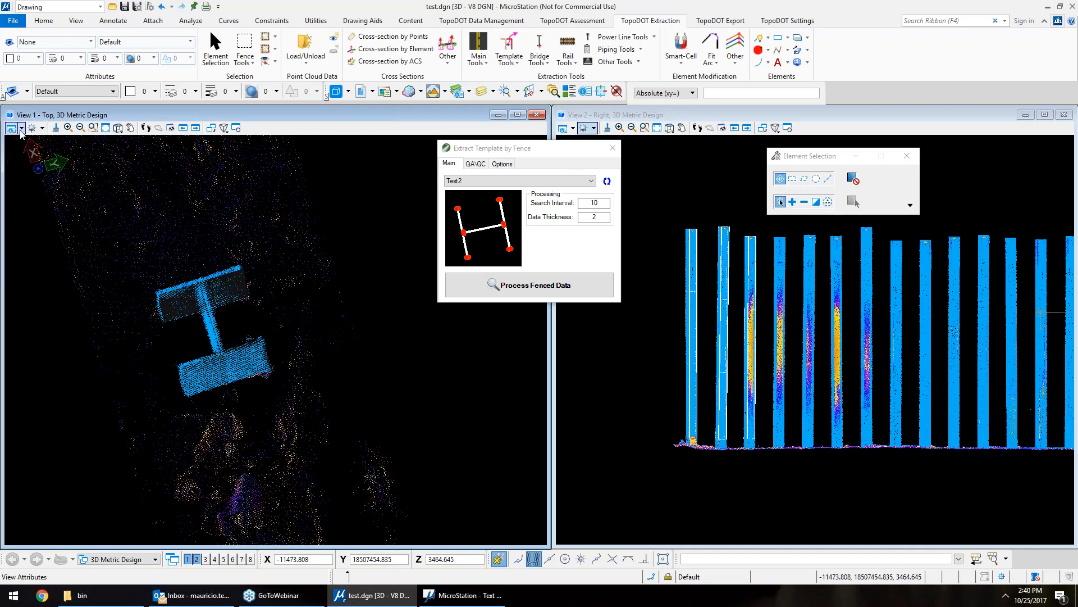
click(22, 128)
click(128, 179)
click(45, 296)
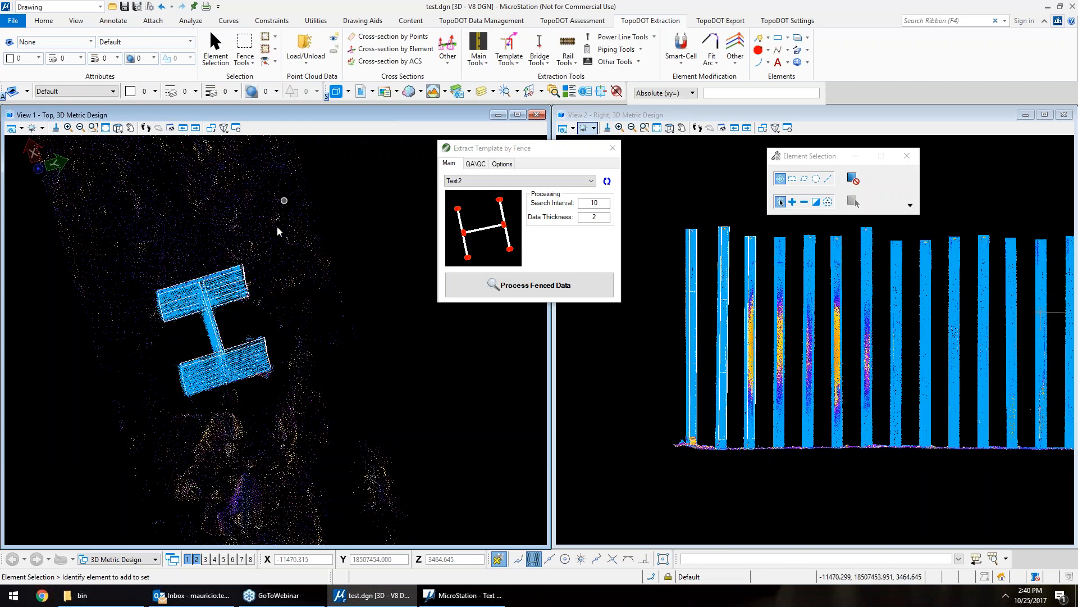
- Select and delete the three lofted H-piles, and close the Extract Template by Fence tool
scroll(150, 203, down, 2)
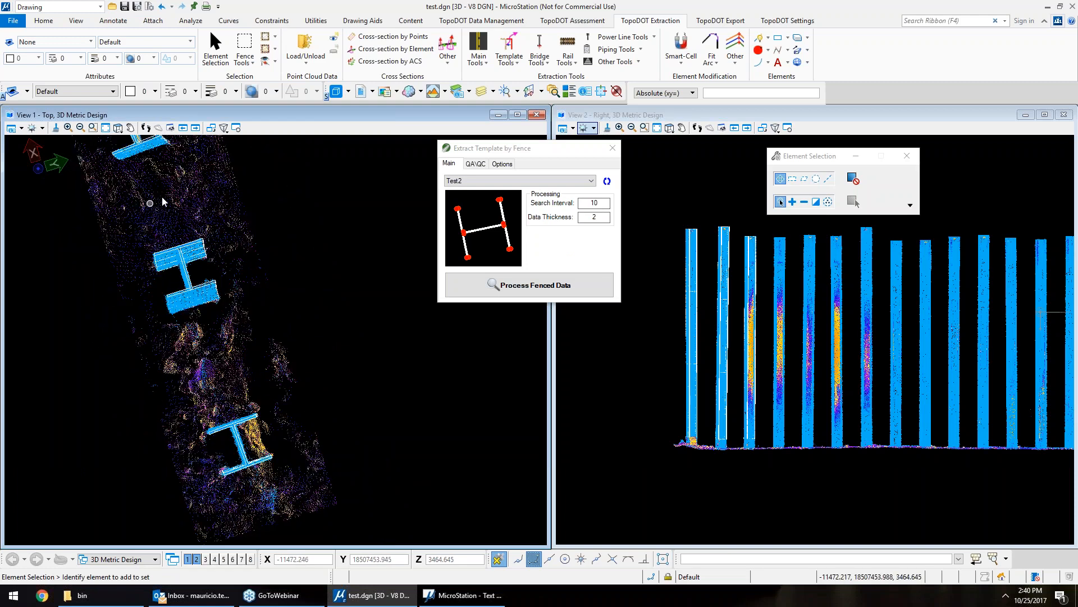
middle_drag(230, 224, 245, 264)
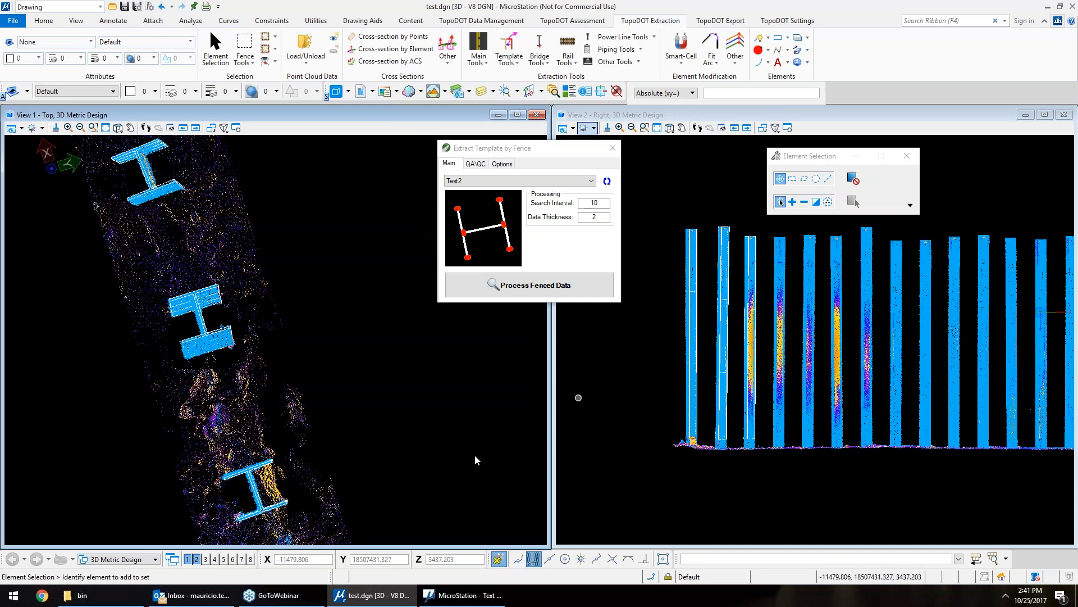
scroll(281, 341, down, 5)
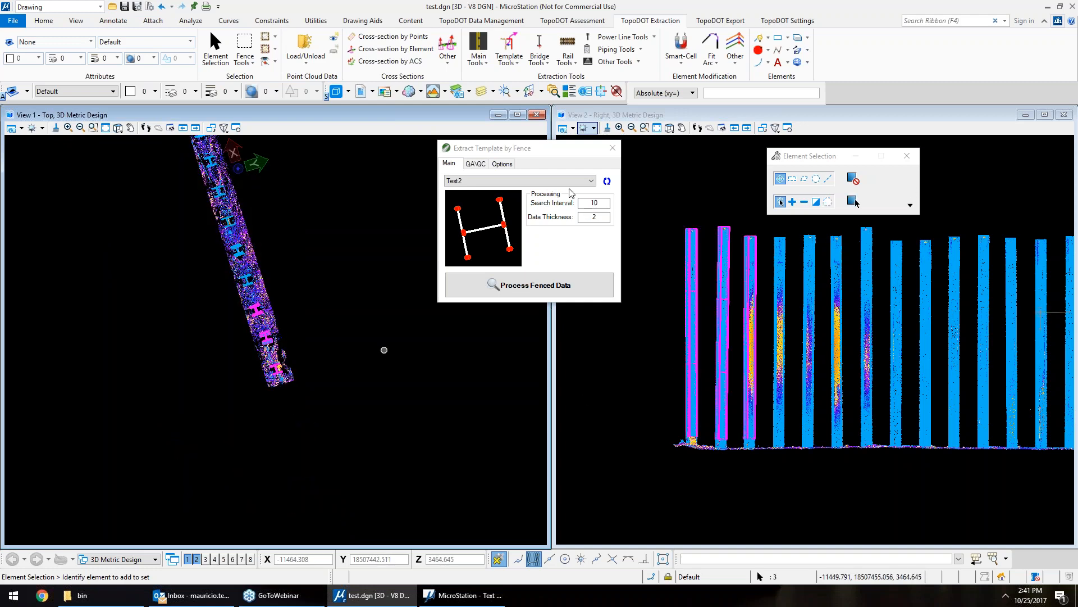
click(613, 148)
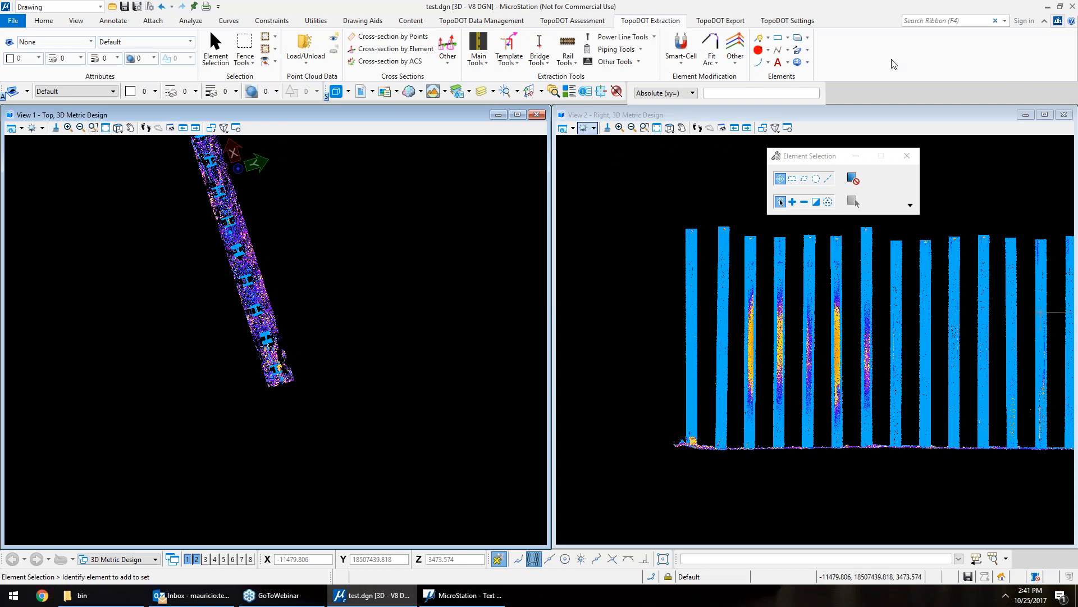
- Close test.dgn and open Demo.dgn from Projects\InterGEO\GIS\Mobile\PennDOT_Riegl\Dgn, accepting that its WorkSet is missing
click(1073, 6)
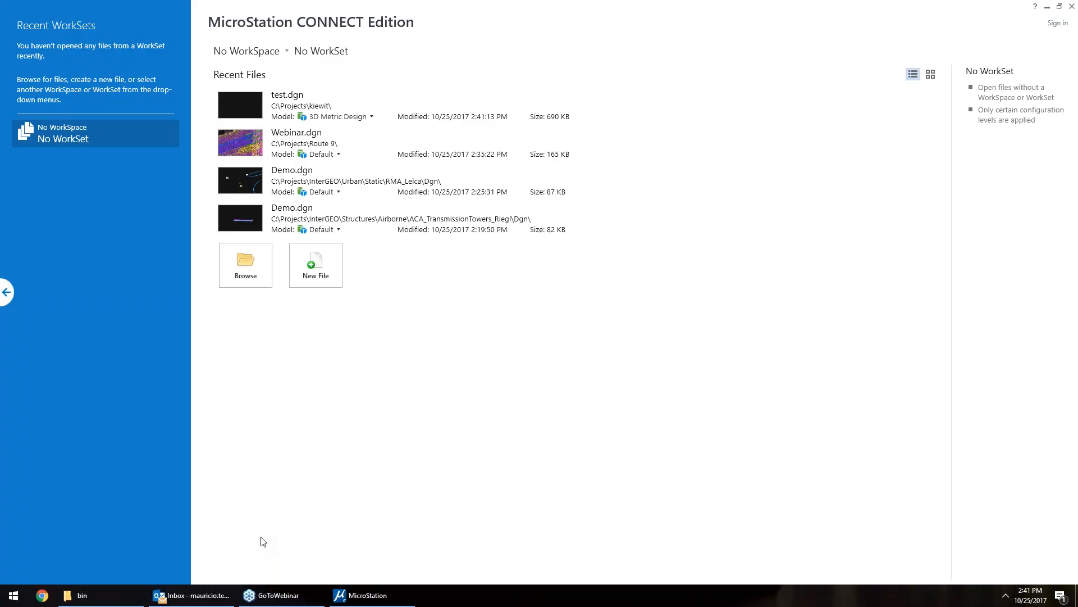
click(251, 262)
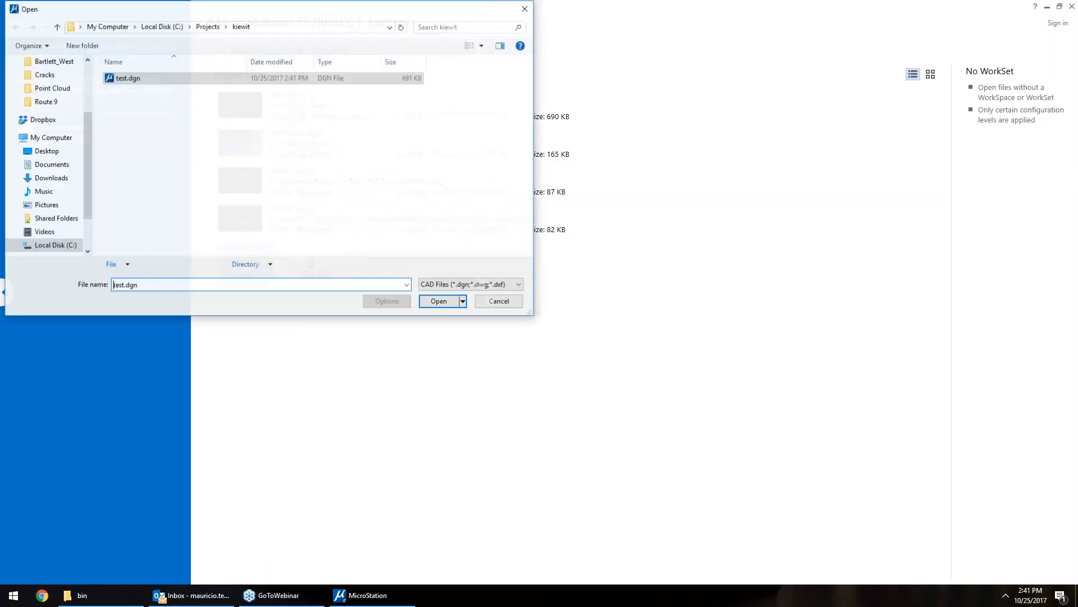
click(161, 27)
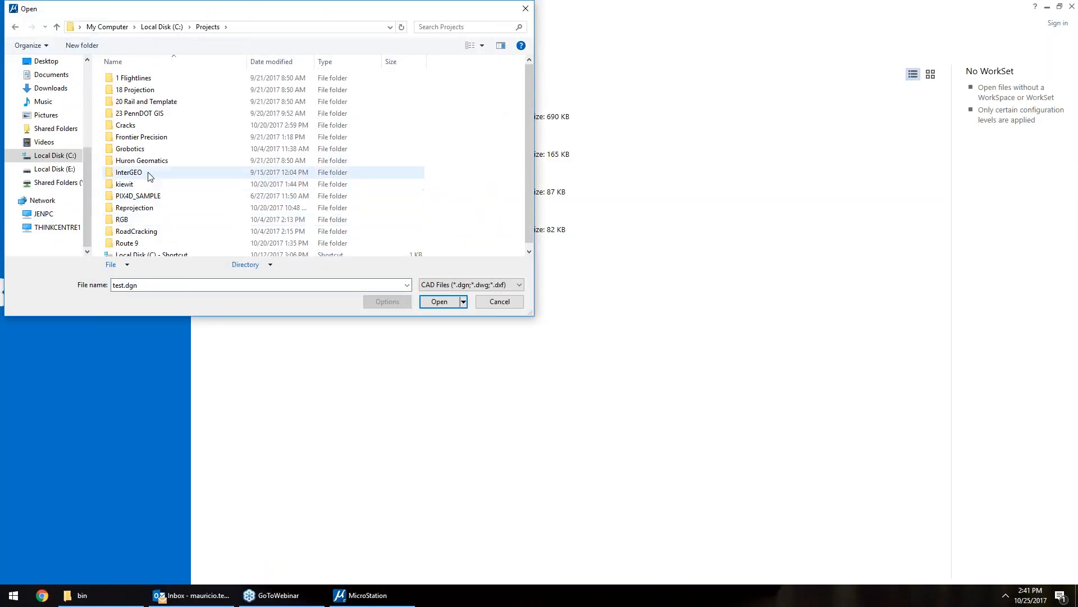
double_click(149, 172)
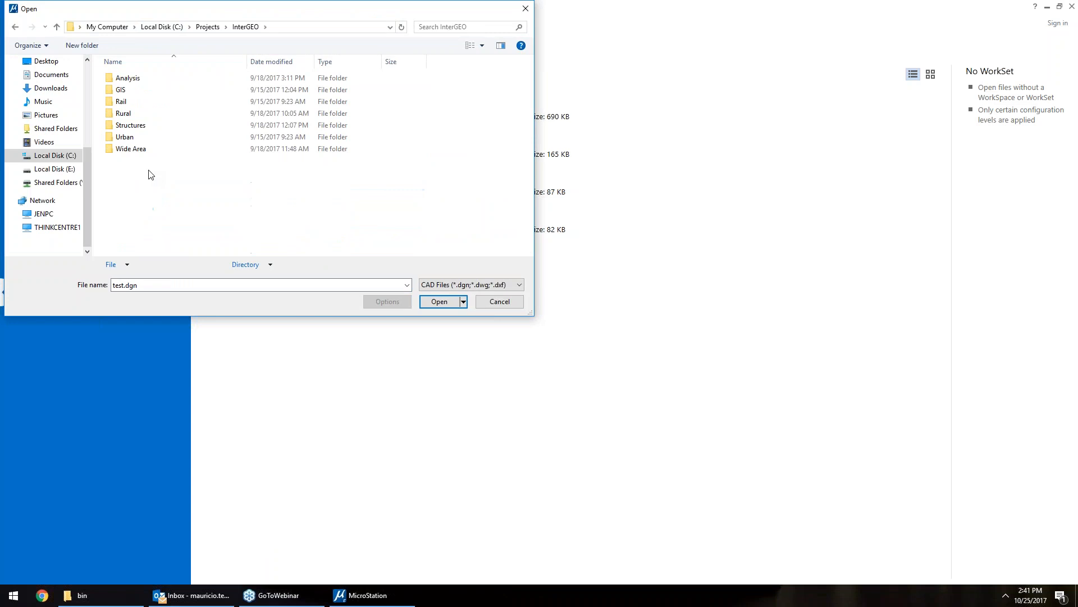
double_click(147, 90)
double_click(155, 79)
double_click(158, 78)
double_click(159, 78)
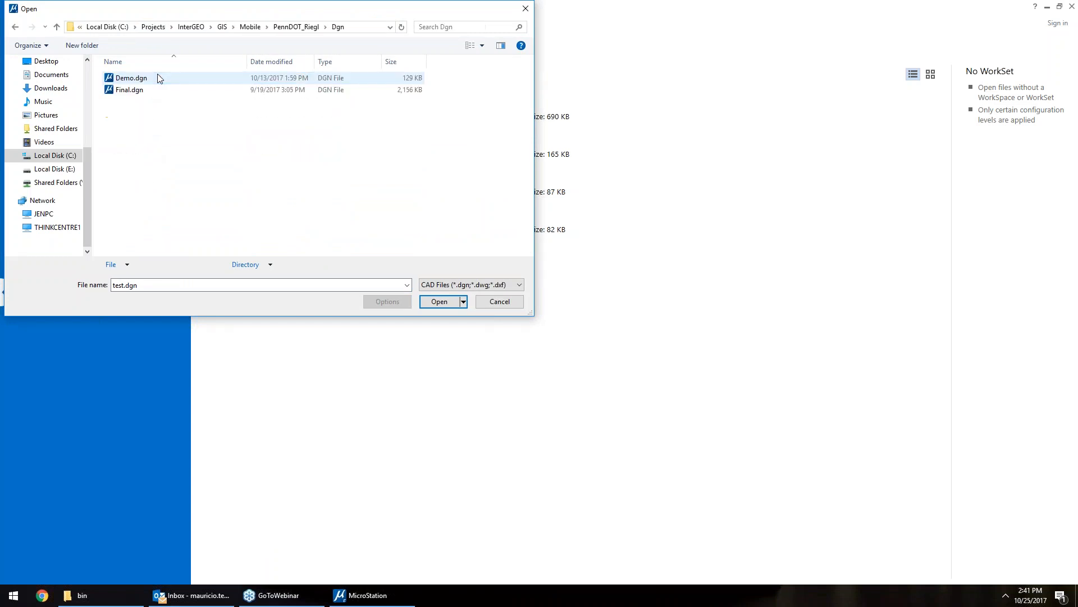
double_click(158, 78)
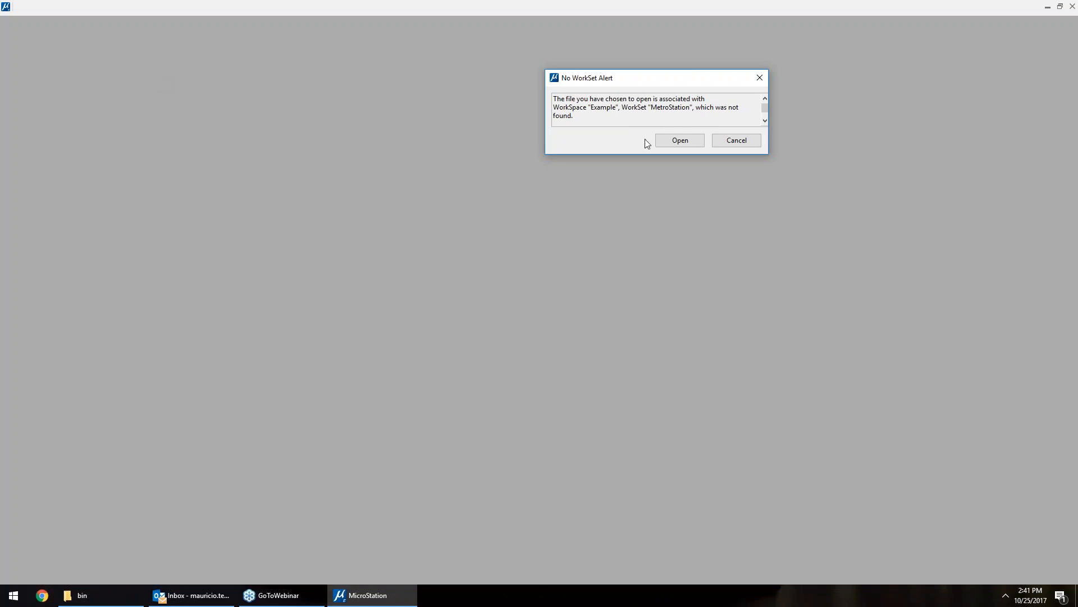
click(676, 141)
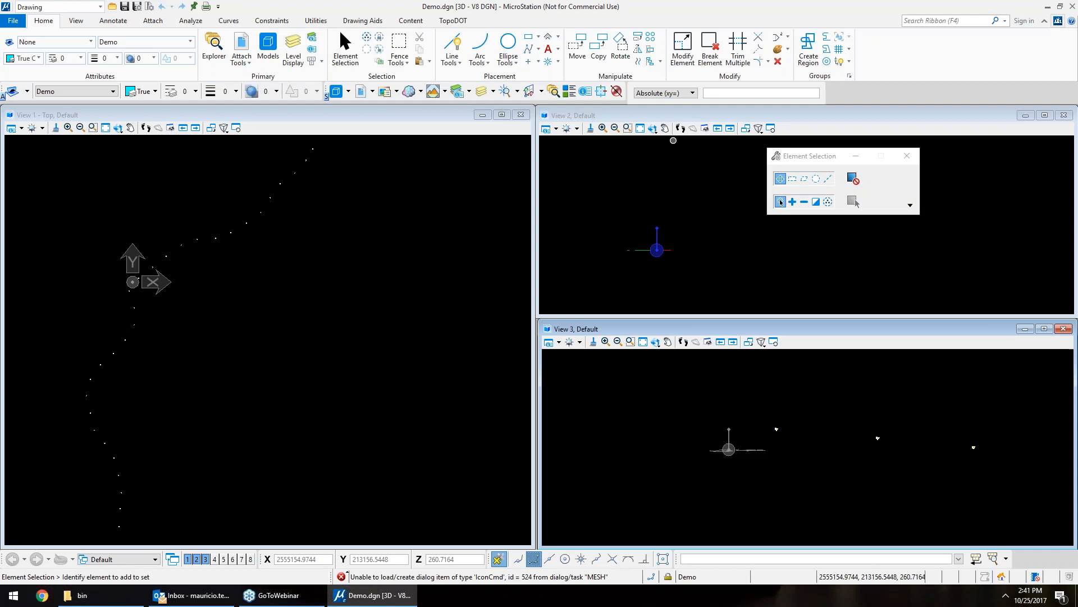
- Start TopoDOT and import the image list PennDOT_SR52b.TopoDOT_Cleaned.lst from the Project Data\Image Project folder into the Image Browser
click(453, 21)
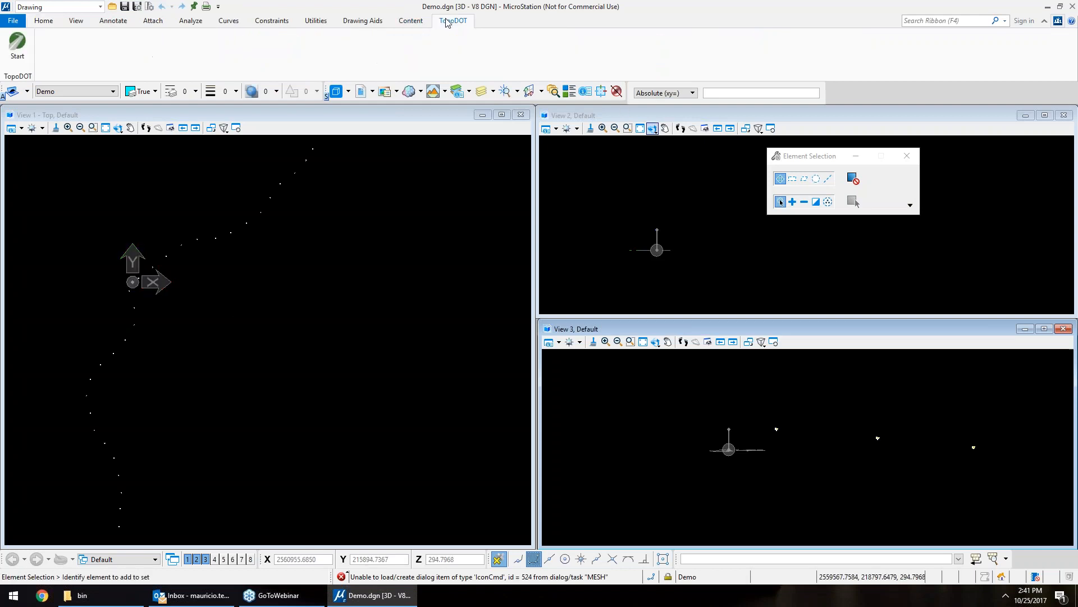
click(23, 55)
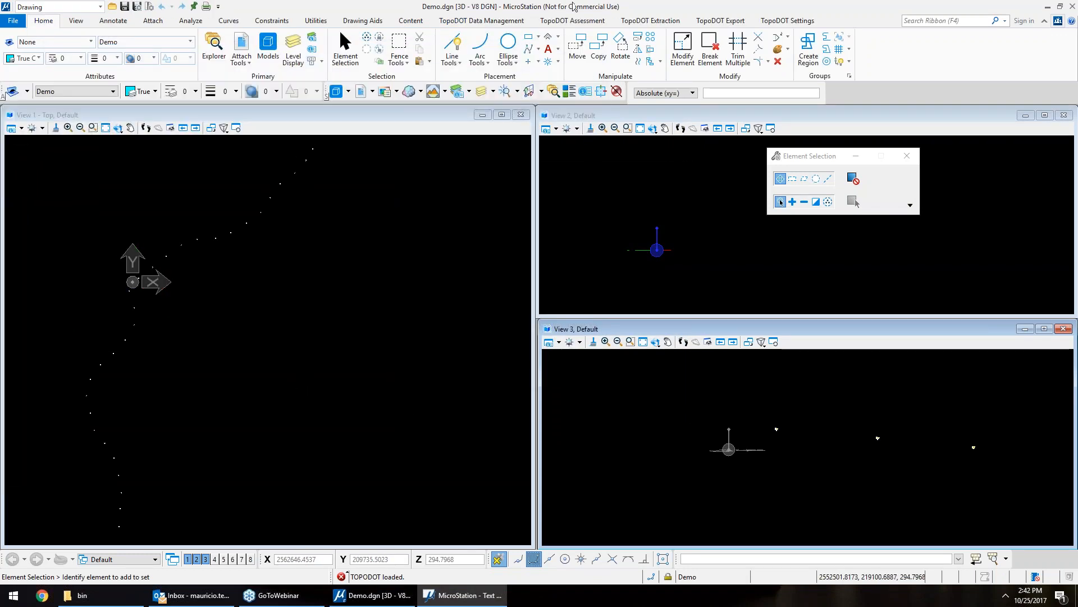
click(482, 20)
click(276, 45)
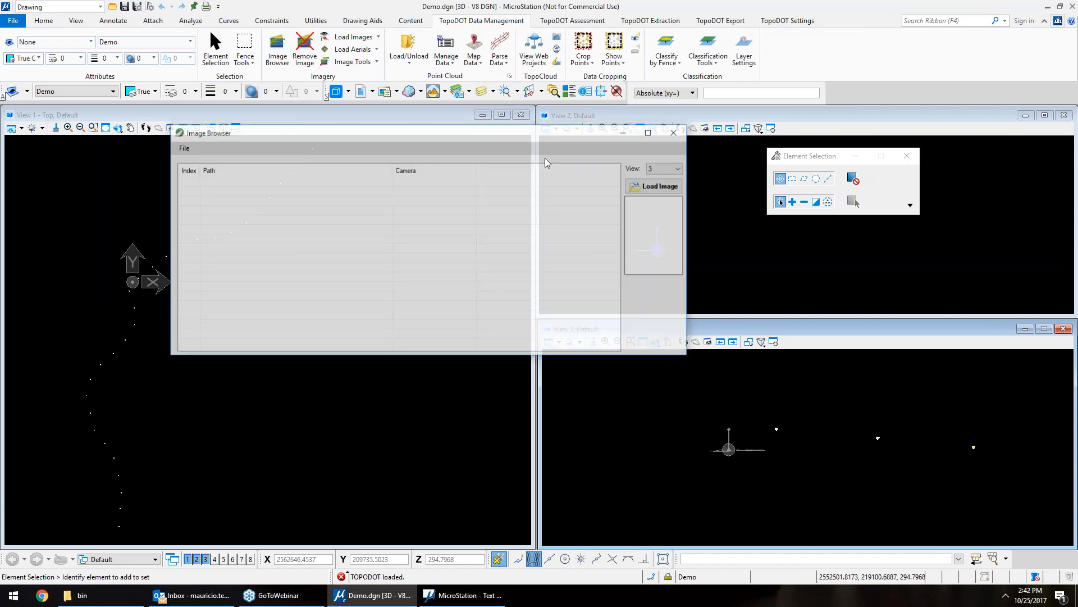
click(182, 148)
click(200, 206)
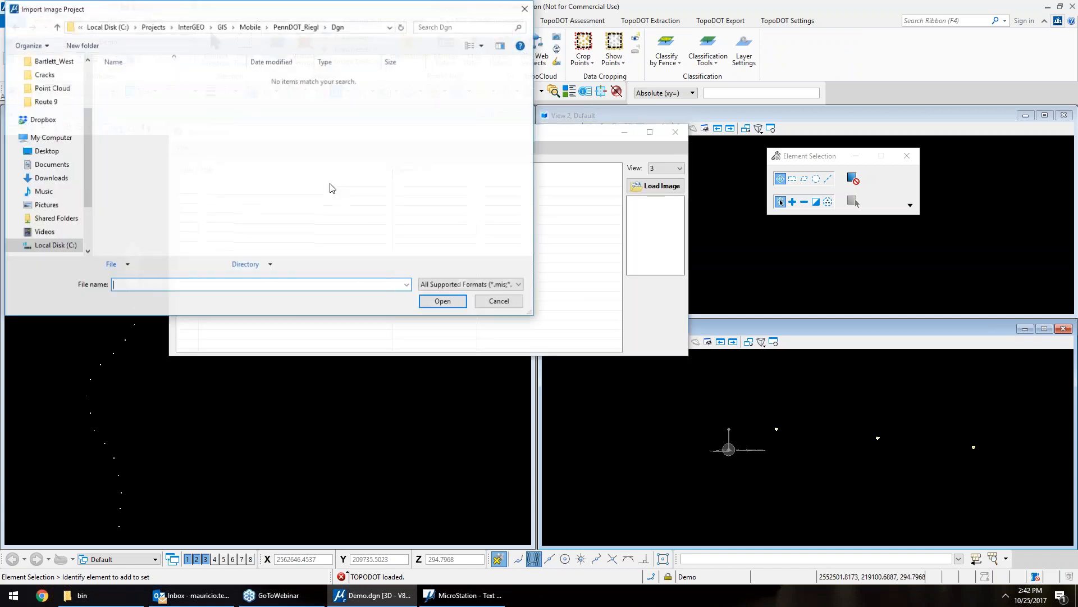
double_click(151, 102)
double_click(147, 90)
click(150, 102)
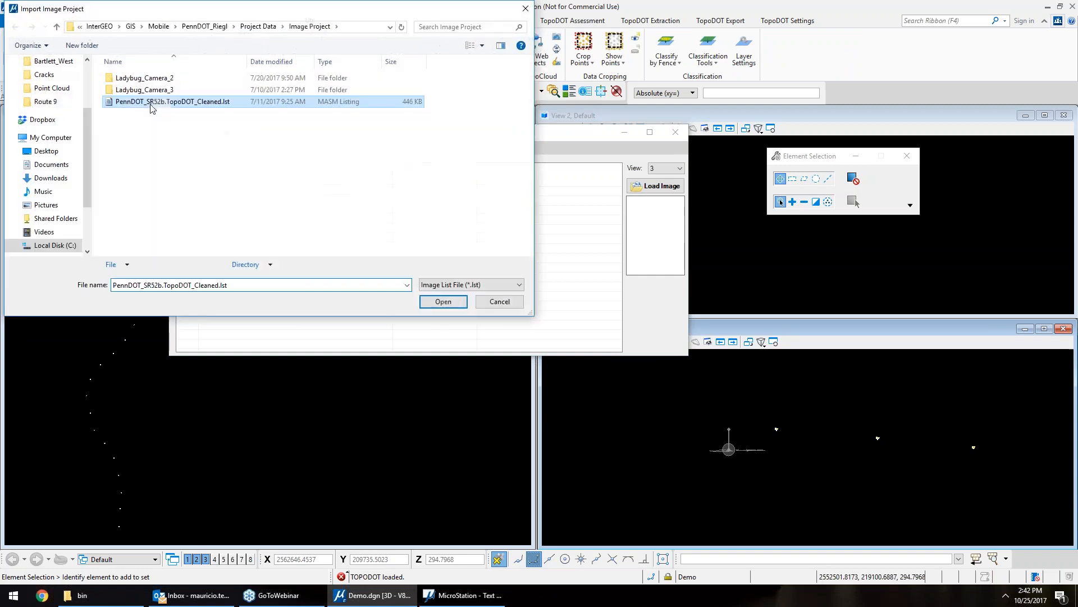
double_click(150, 102)
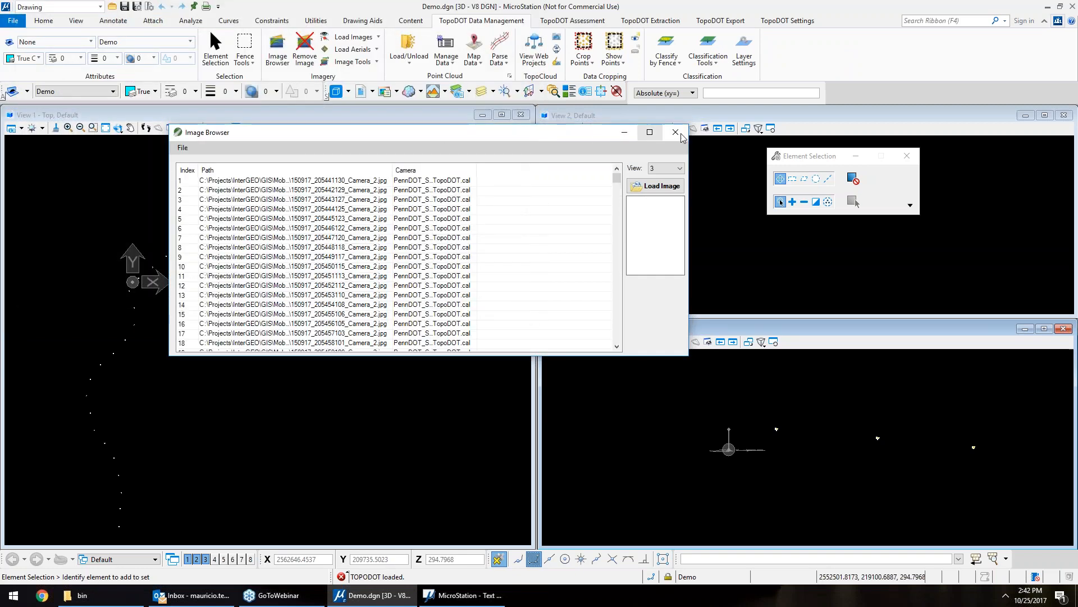
- Locate the first listed image in View 1 and load the point cloud of the mapped position beside its camera frame
drag(553, 137, 809, 134)
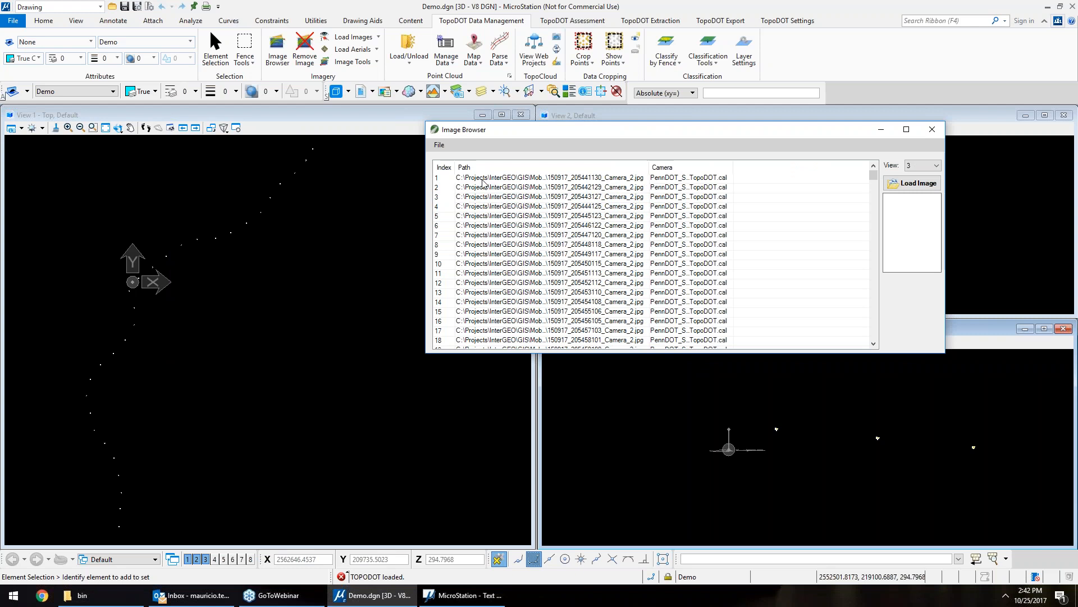
click(485, 177)
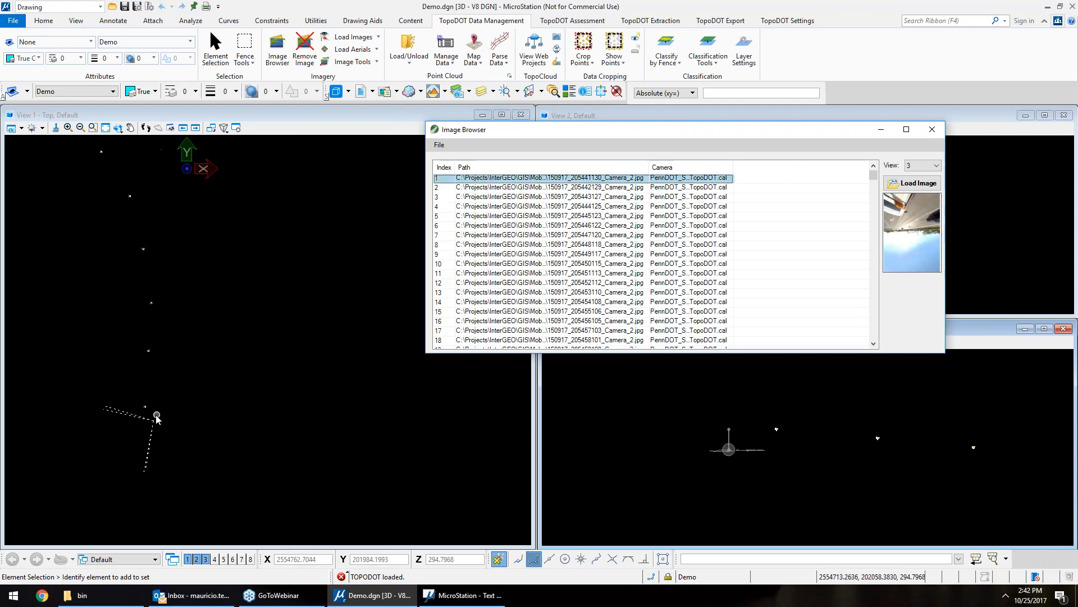
click(96, 367)
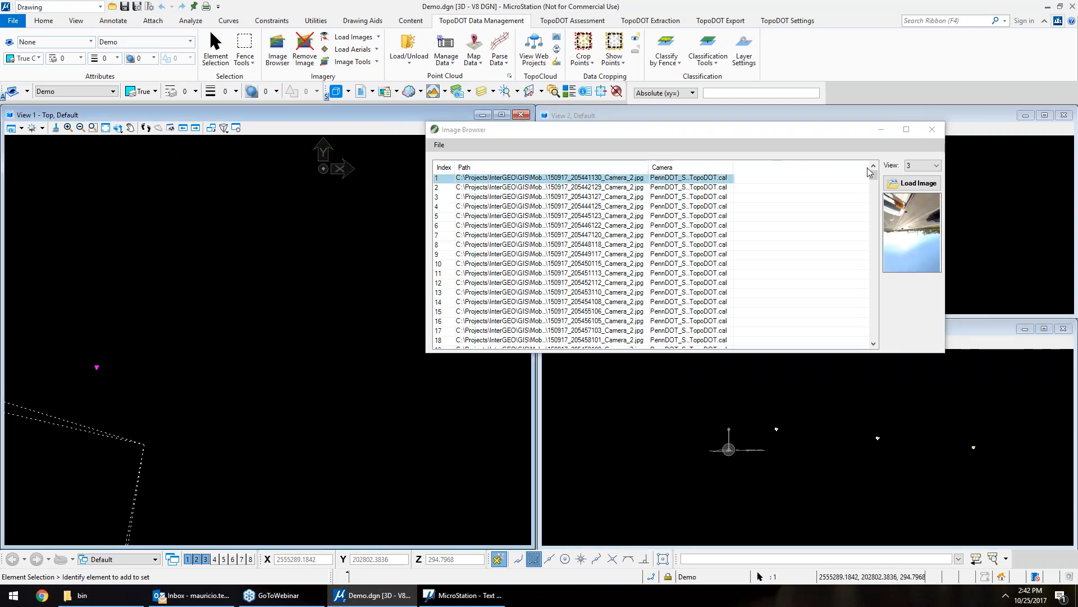
scroll(277, 297, down, 3)
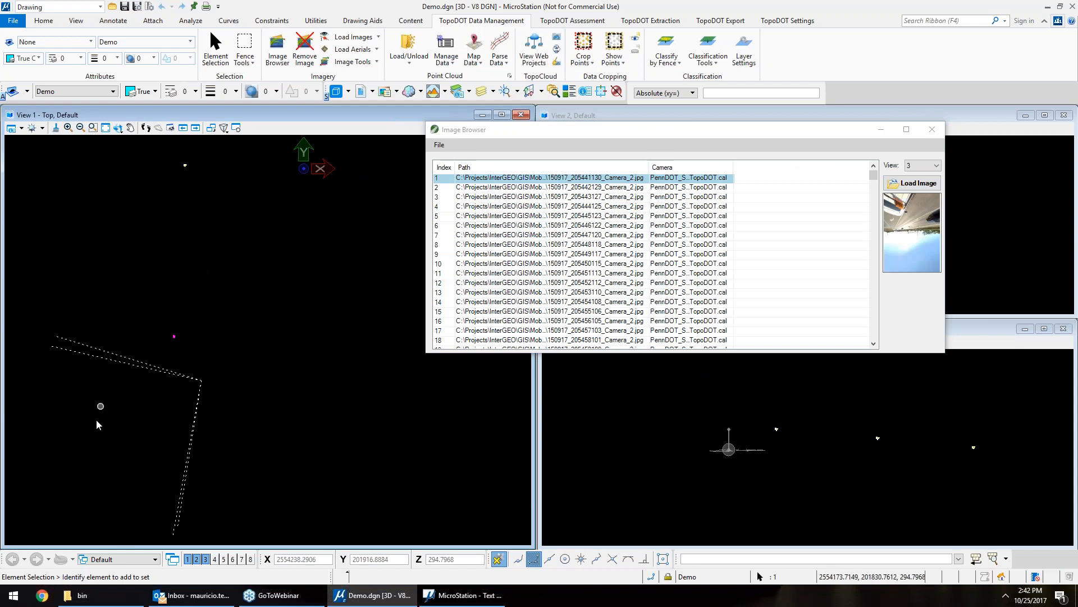
middle_drag(202, 424, 219, 388)
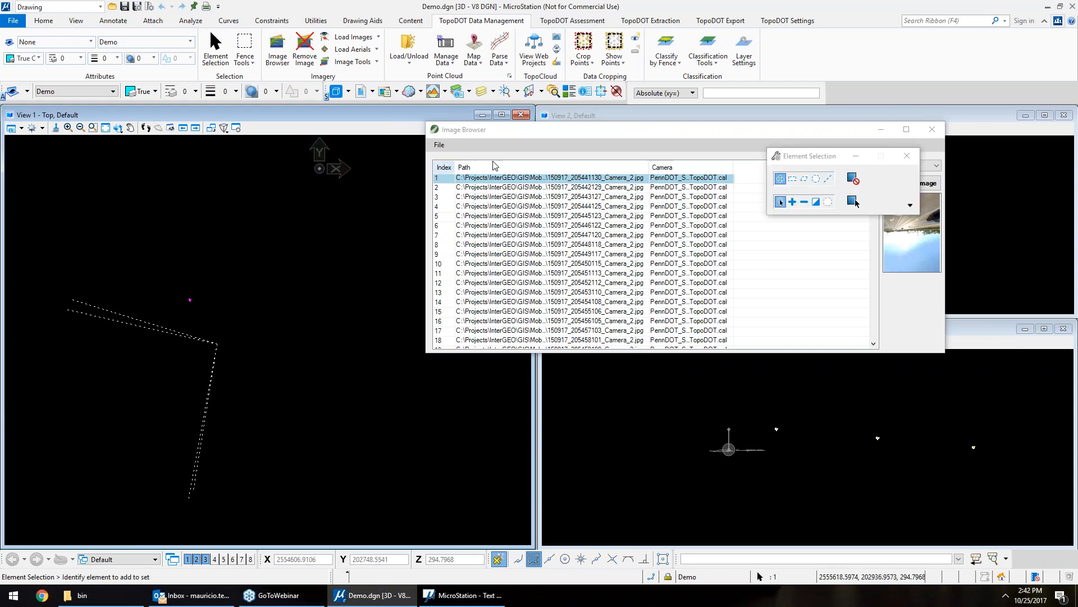
drag(747, 130, 748, 148)
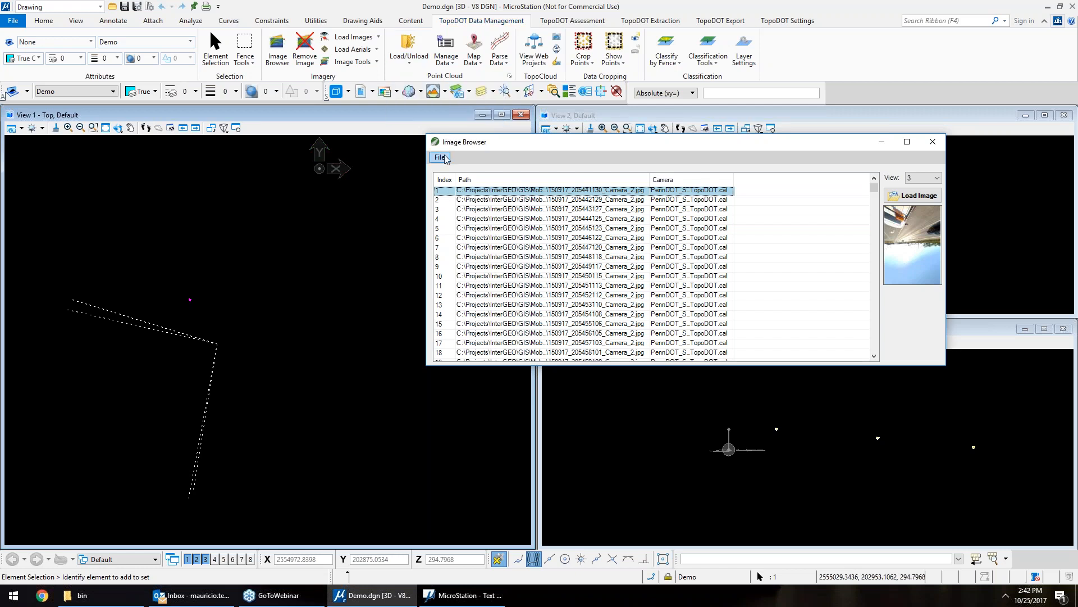
click(409, 54)
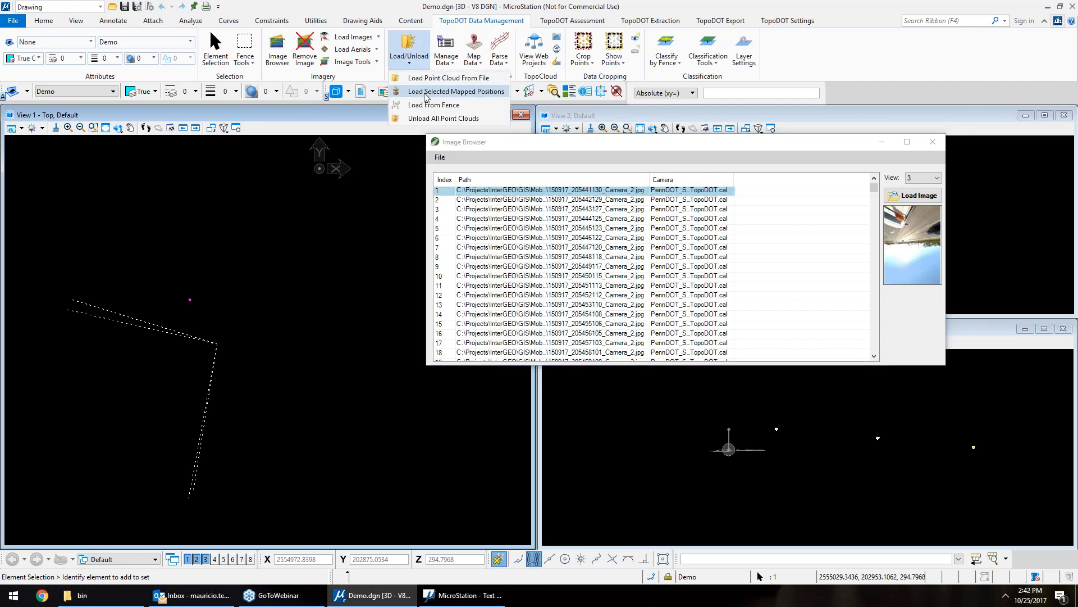
click(425, 92)
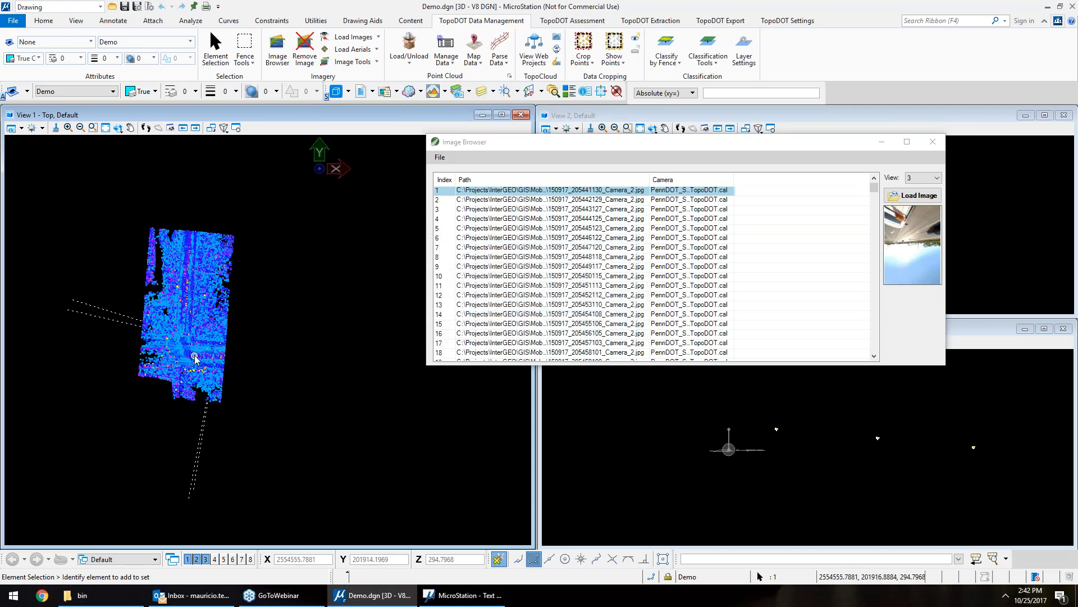
- Load the first camera image into View 3 and examine how the point cloud overlays the road and intersection
scroll(213, 348, up, 2)
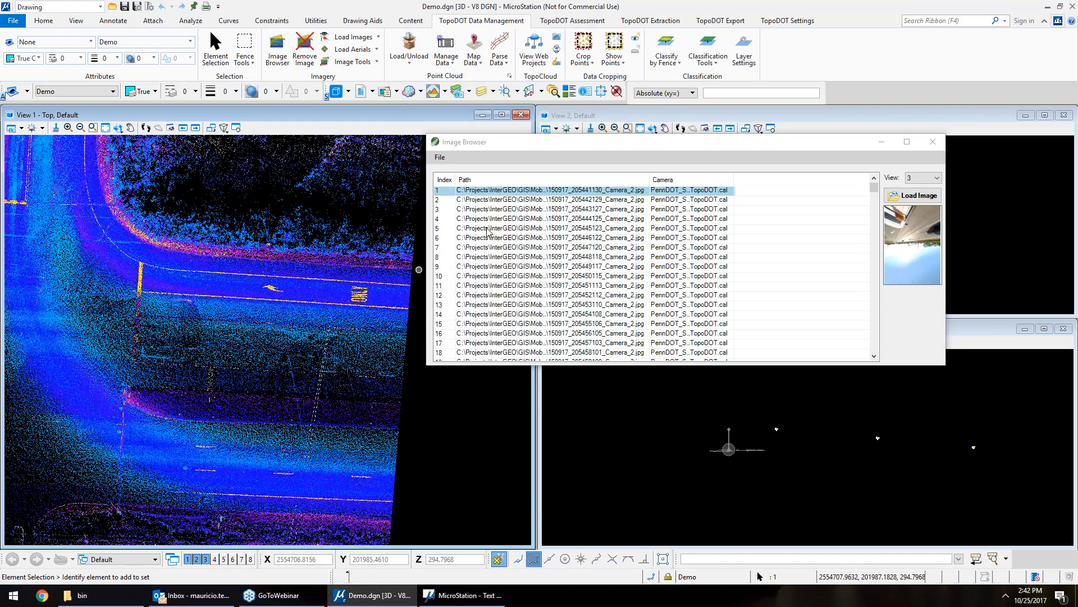
click(918, 196)
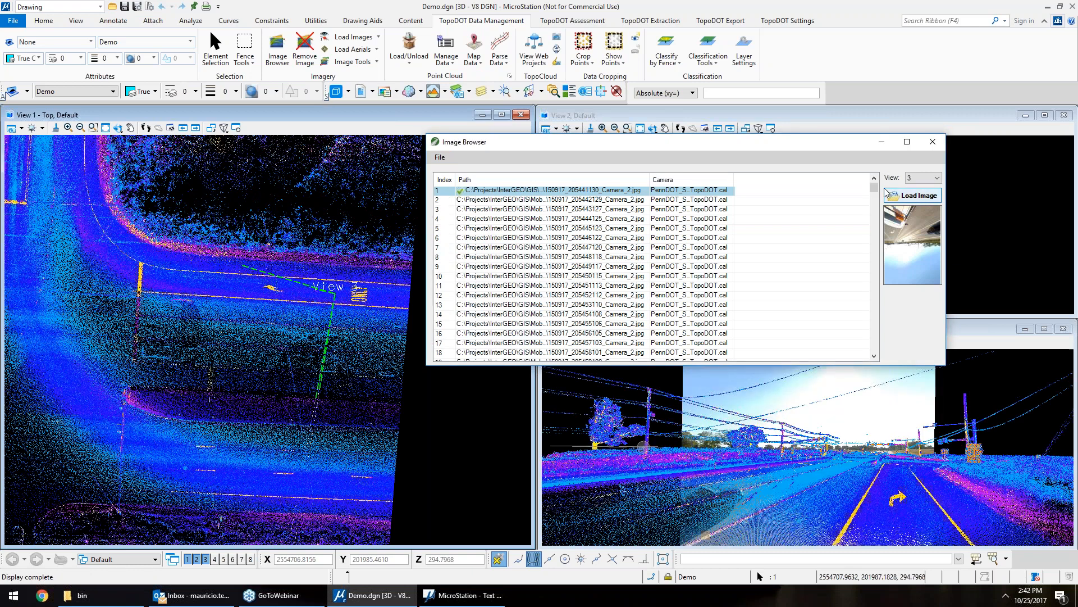
scroll(889, 493, up, 5)
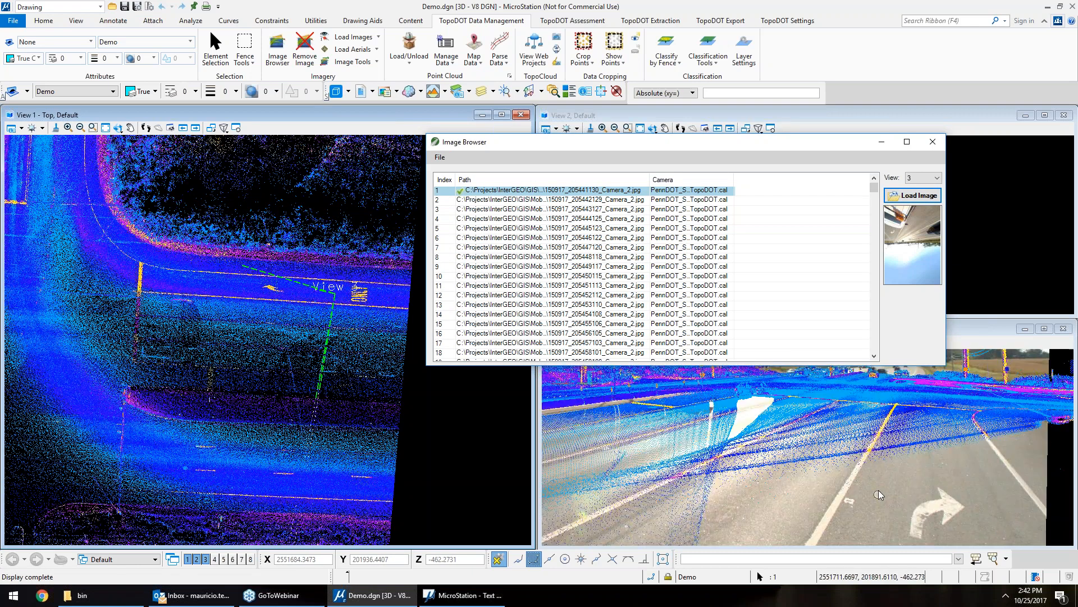
scroll(852, 528, down, 2)
middle_drag(927, 404, 918, 468)
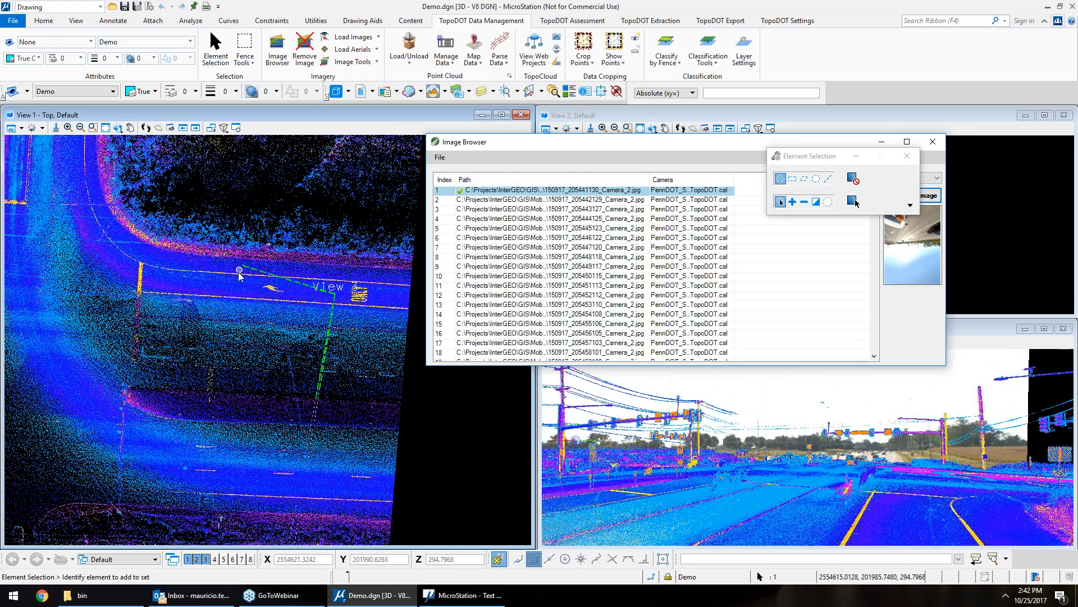
- Review the Dpeg conversion settings for both Ladybug cameras, then close the conversion tool without converting the images
click(422, 60)
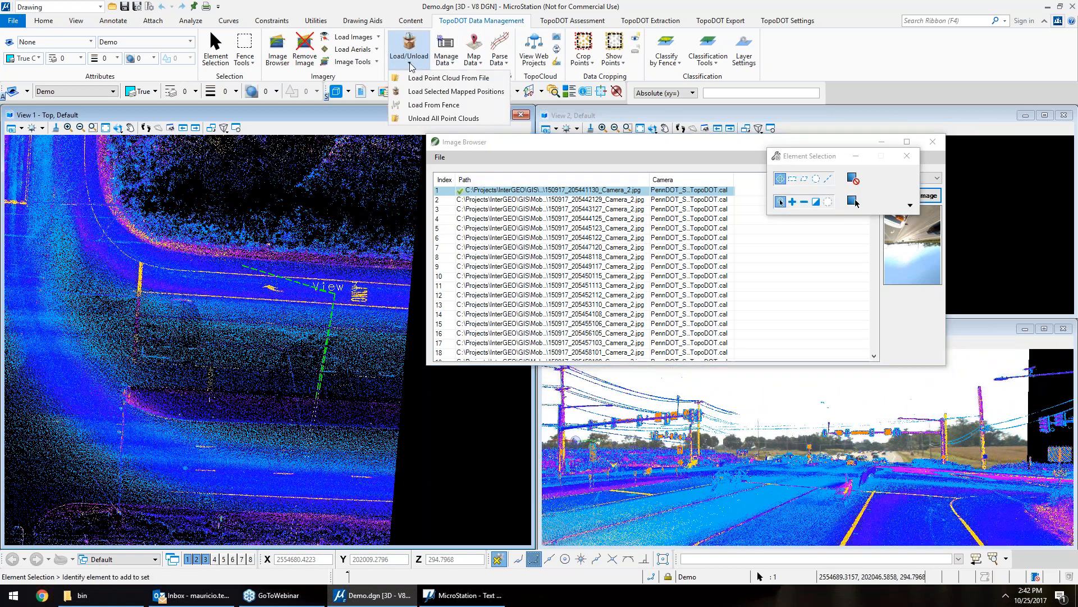
click(433, 119)
click(440, 158)
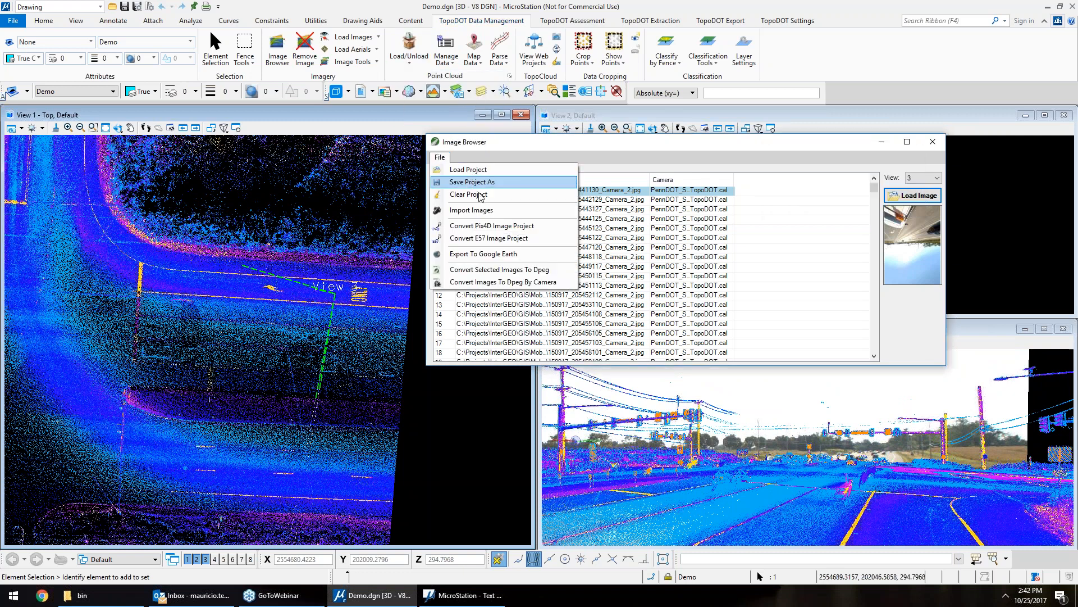
click(551, 285)
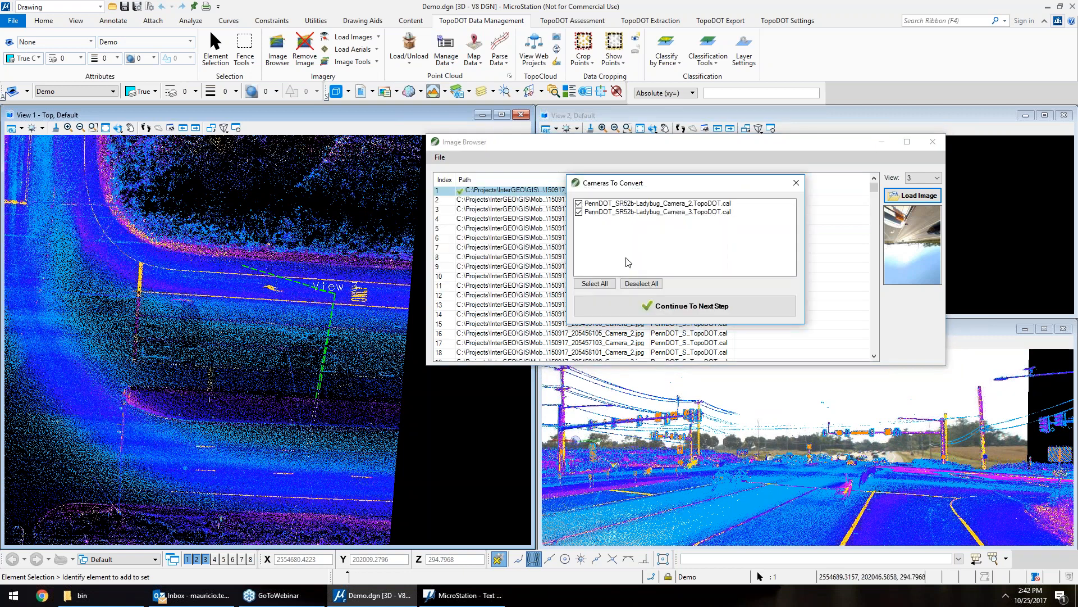
click(692, 306)
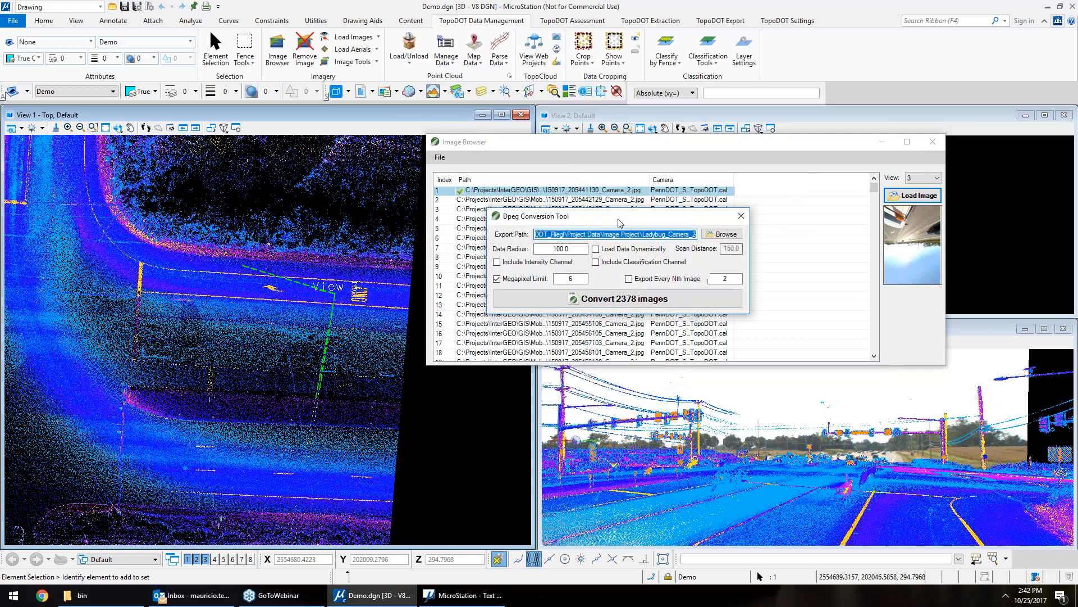
click(592, 237)
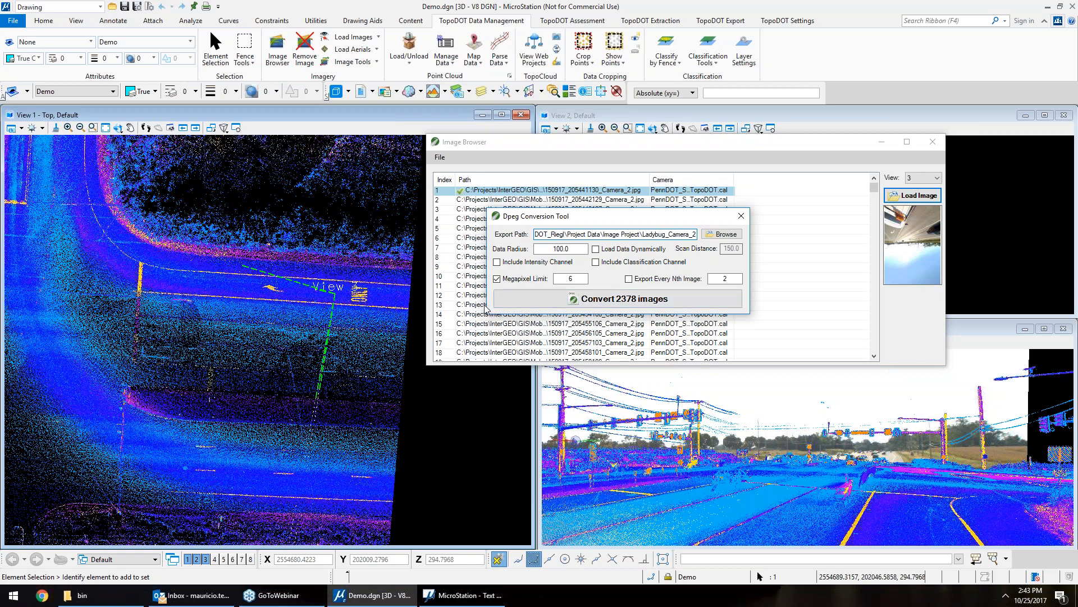
click(741, 215)
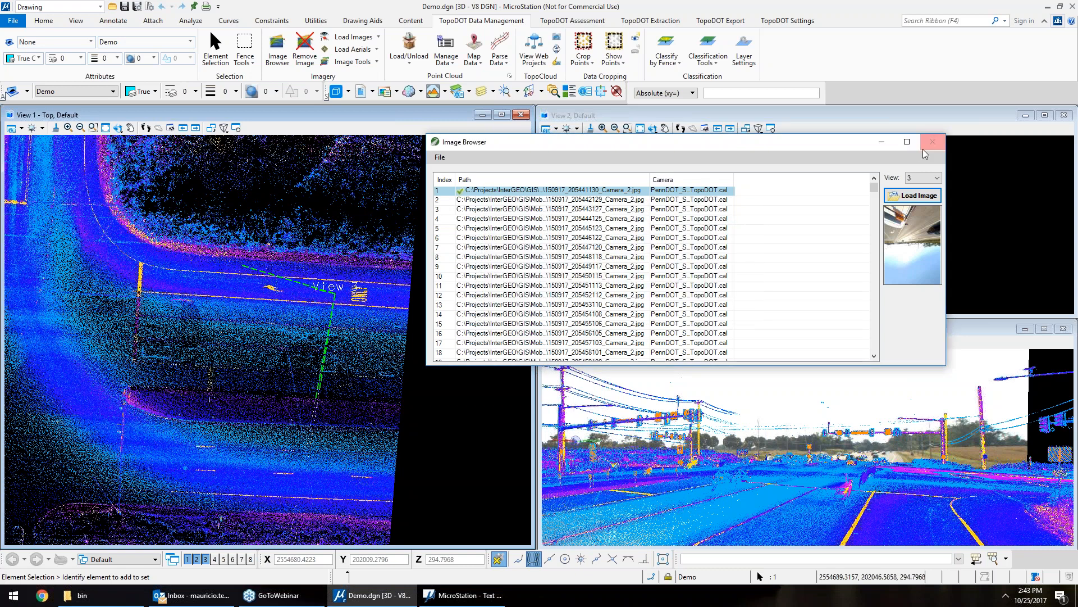
- Unload all point clouds, load 000000000.dpg from the Project Data\DPEG folder, and move the Image Browser clear of the views
click(410, 56)
click(417, 118)
click(410, 56)
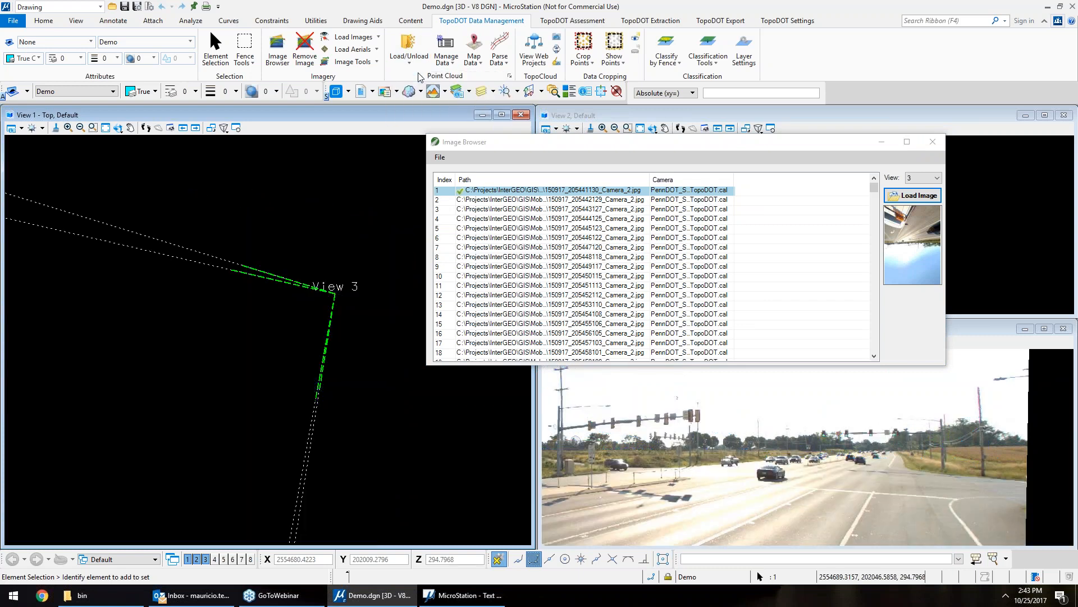
click(448, 78)
click(252, 27)
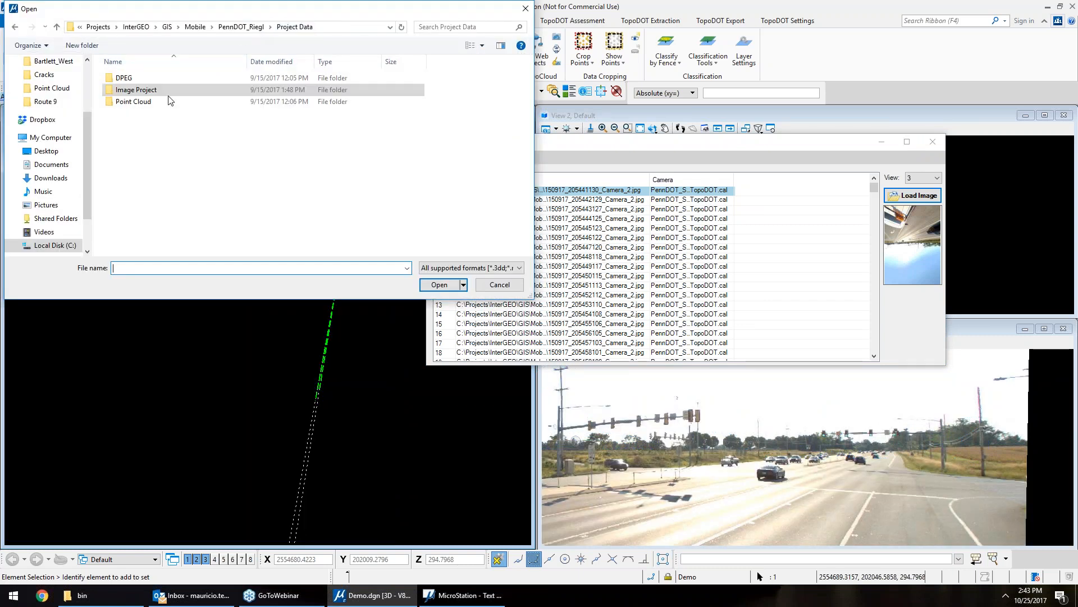
double_click(128, 79)
click(135, 82)
double_click(135, 81)
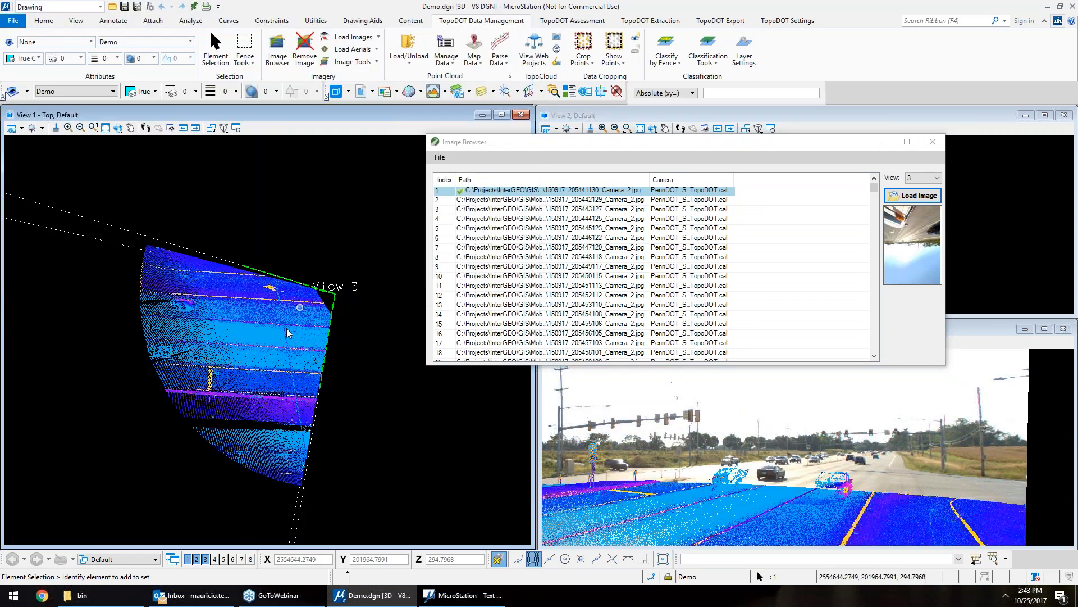
drag(696, 145, 829, 79)
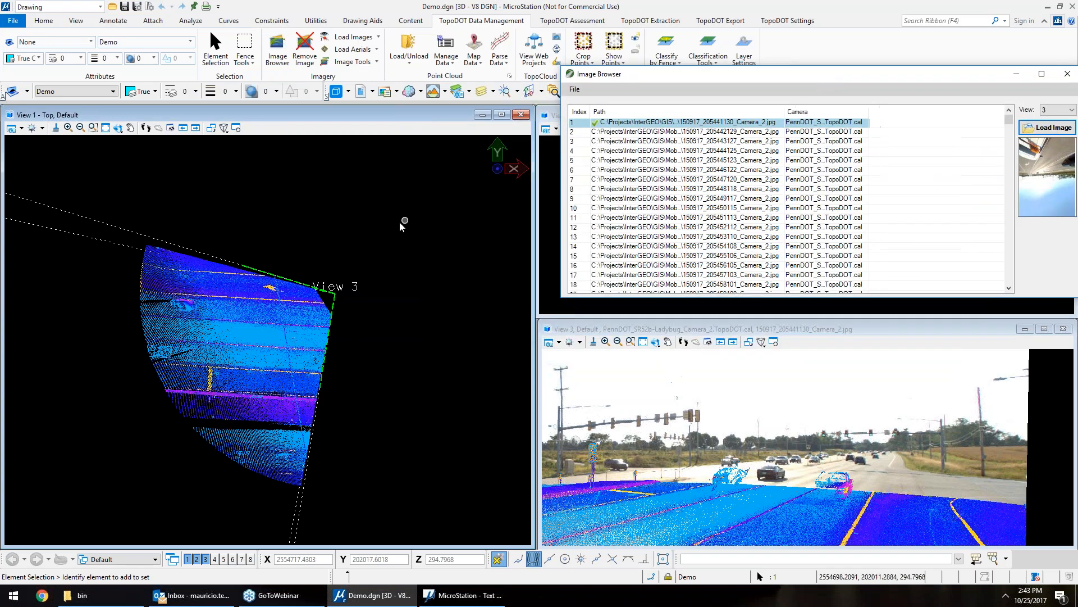
- Load 000000001.dpg to 000000004.dpg as additional point clouds and examine their combined coverage in View 1
scroll(402, 233, down, 5)
scroll(309, 275, up, 4)
scroll(296, 241, up, 2)
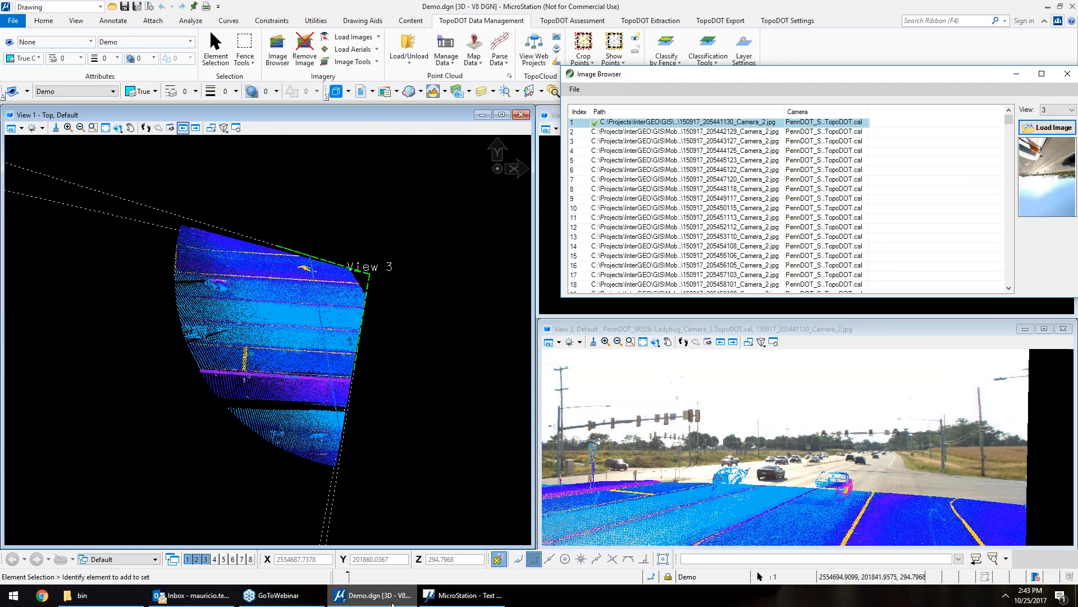
mouse_move(389, 603)
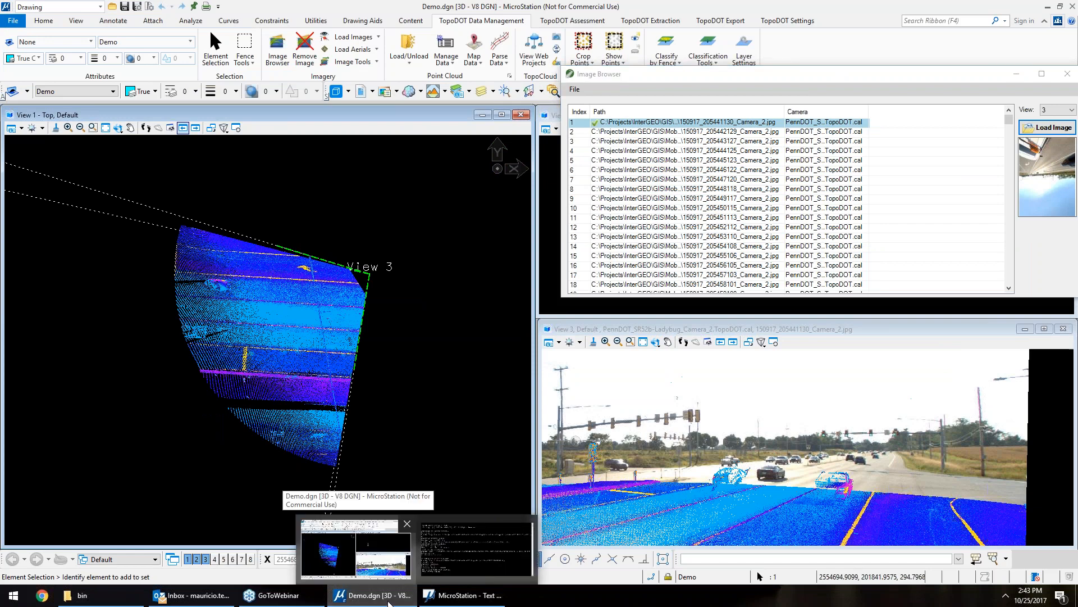
right_click(389, 602)
click(419, 61)
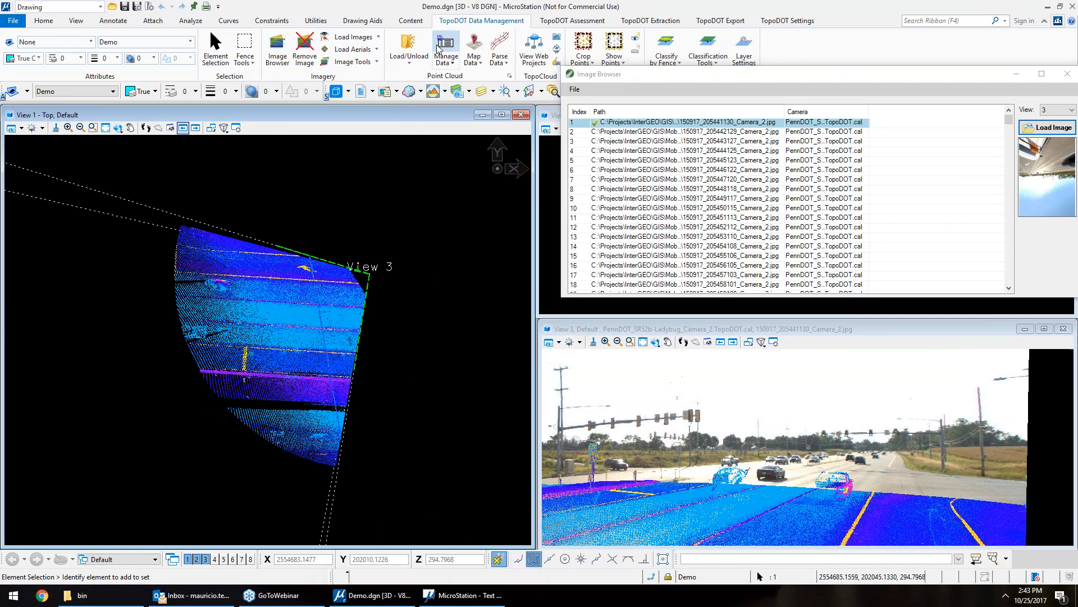
click(417, 59)
click(418, 80)
click(193, 91)
shift+click(186, 122)
click(441, 285)
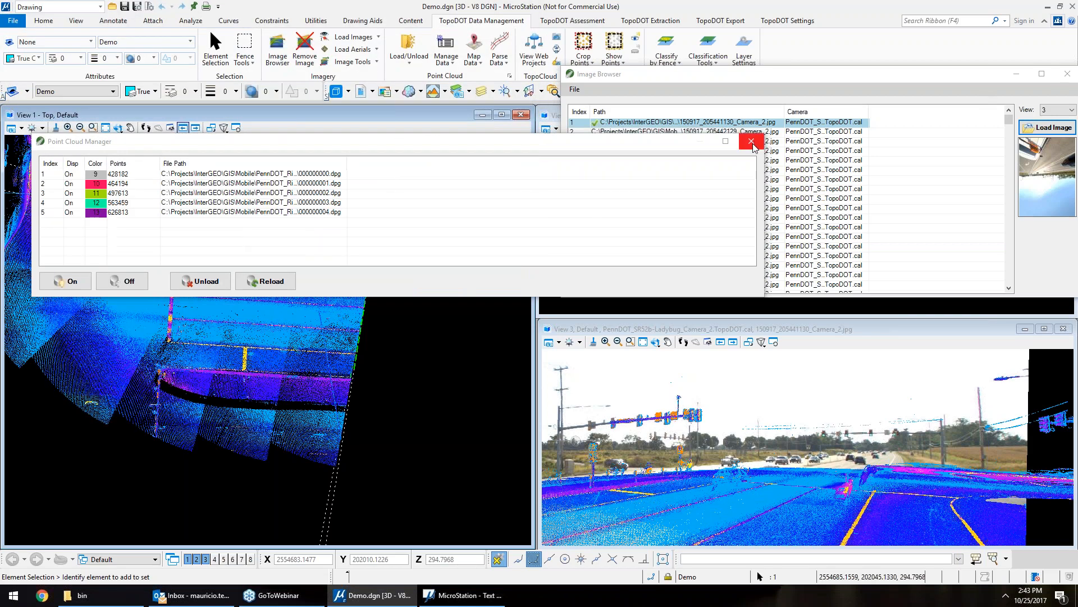
scroll(287, 449, down, 2)
scroll(154, 368, up, 2)
middle_drag(232, 408, 203, 331)
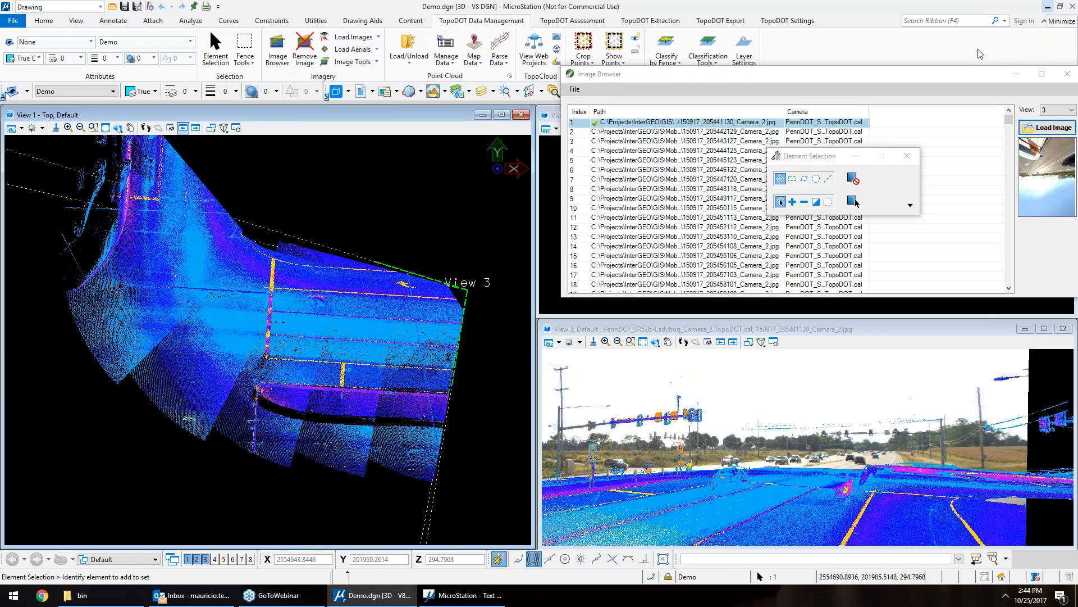
- Close the Image Browser, switch to ArcMap and open the recent map PennDOT1_103
click(1067, 73)
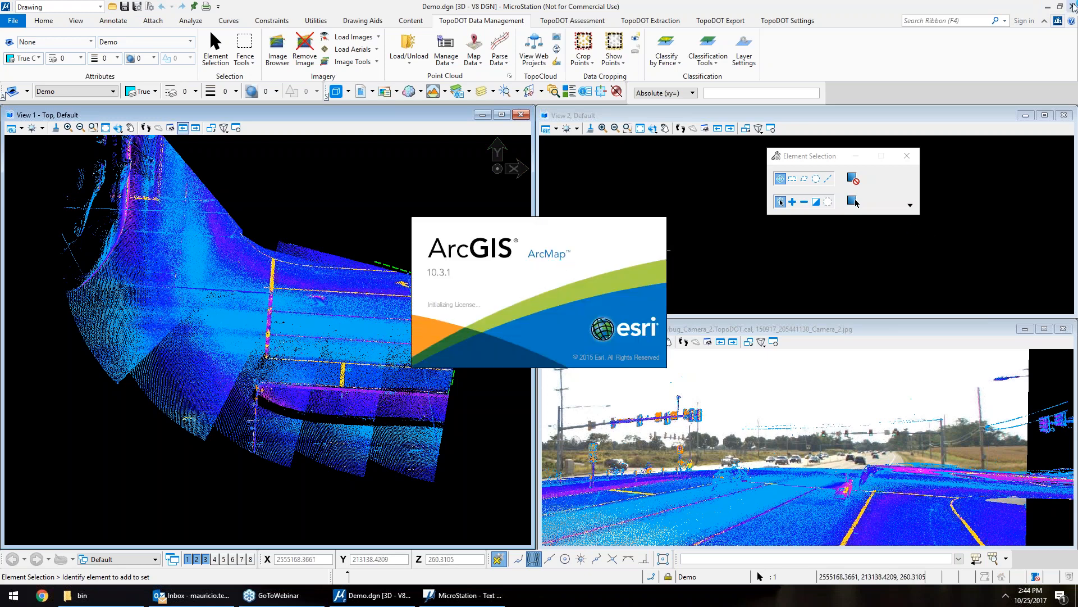
click(1047, 7)
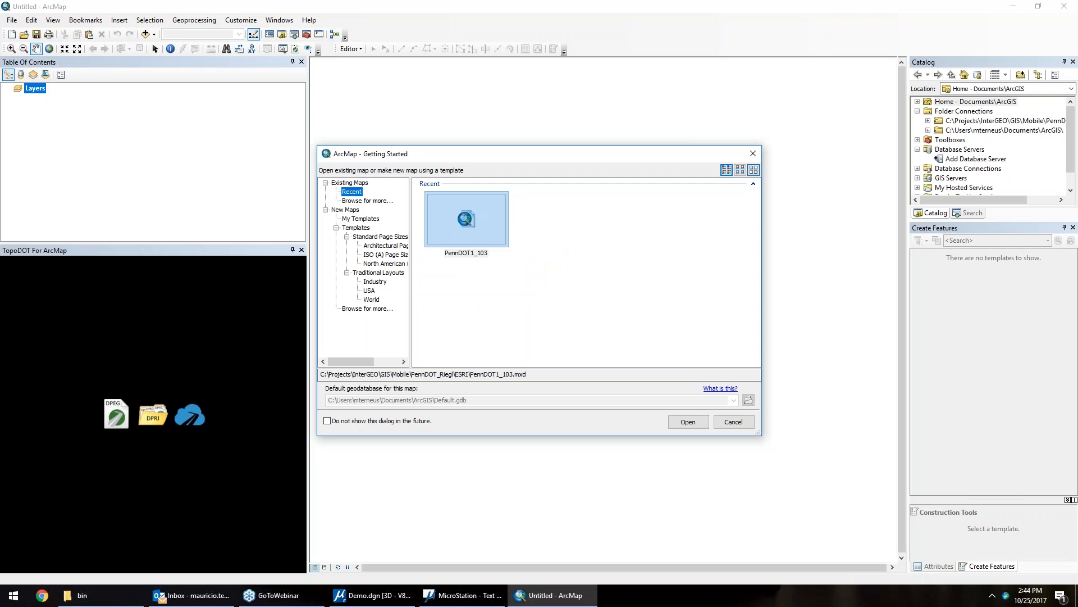
click(468, 221)
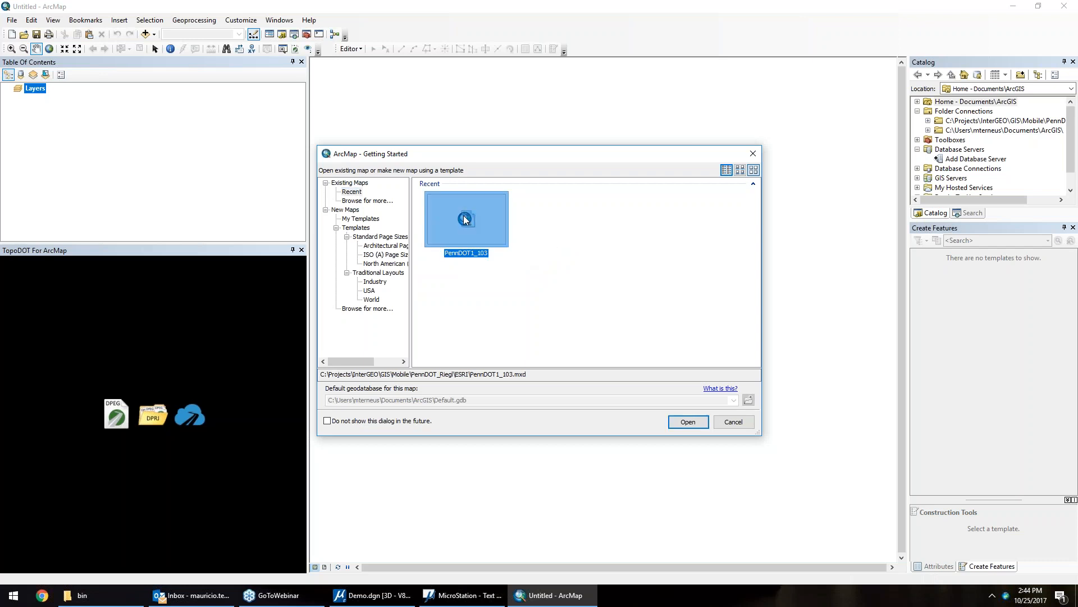
click(684, 426)
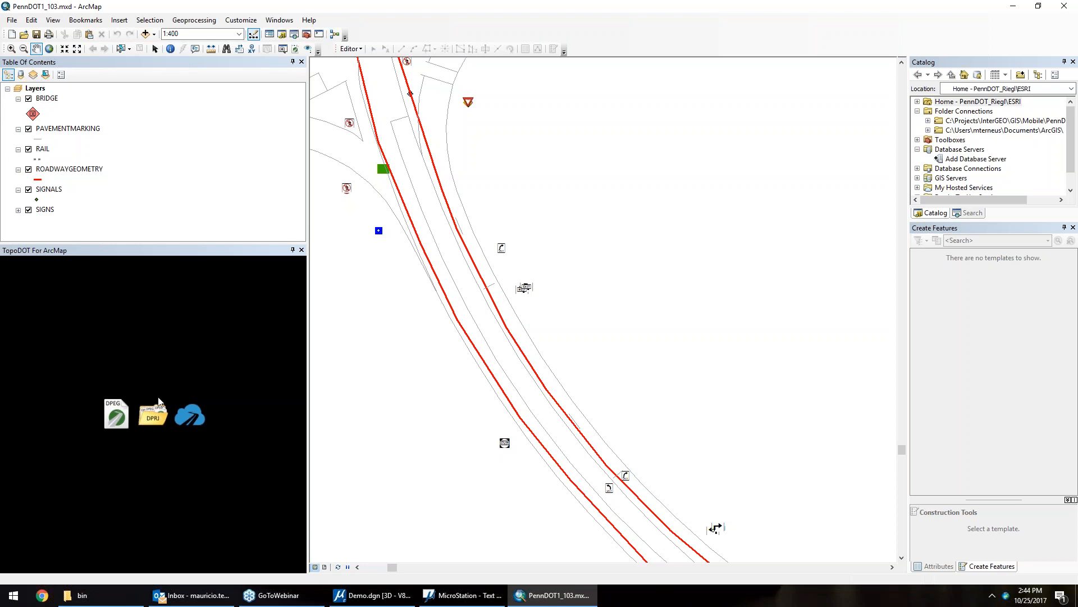
- Open the image project SR52b.dprj from the Project Data\DPEG folder in TopoDOT For ArcMap
click(154, 414)
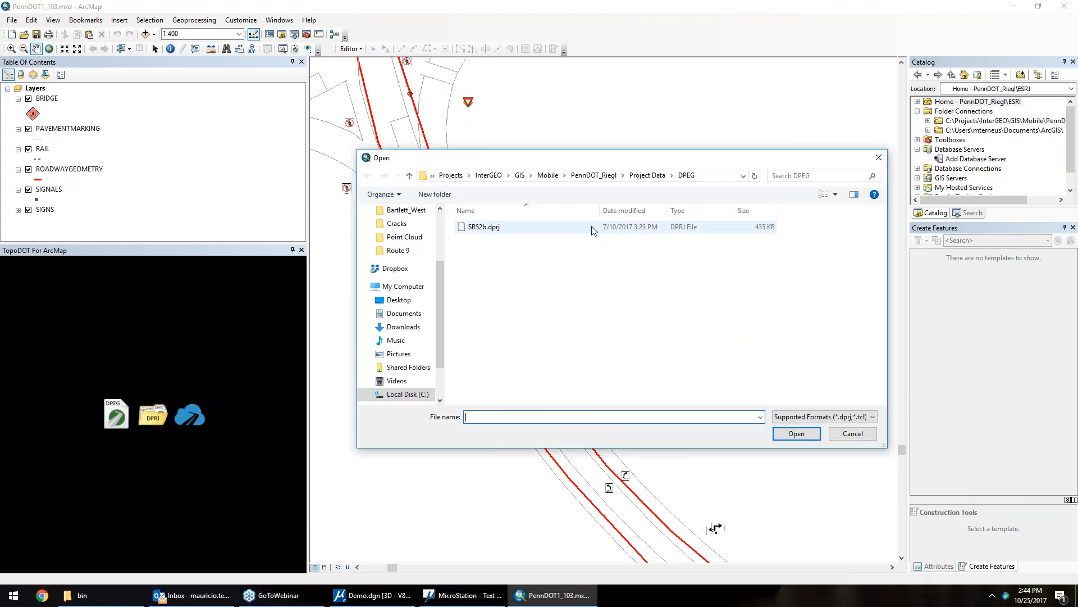
click(578, 229)
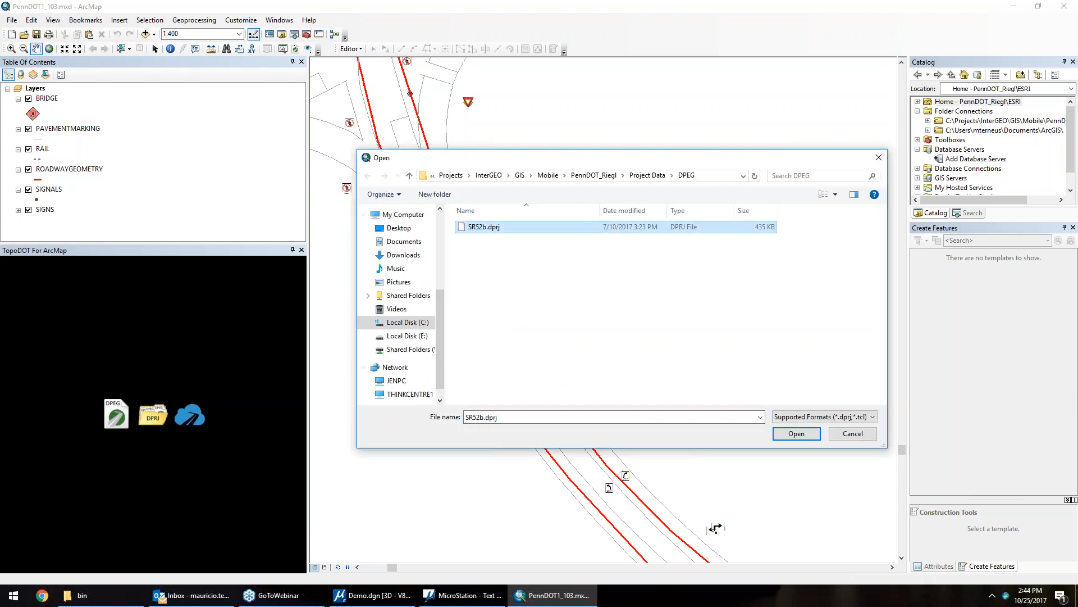
double_click(521, 227)
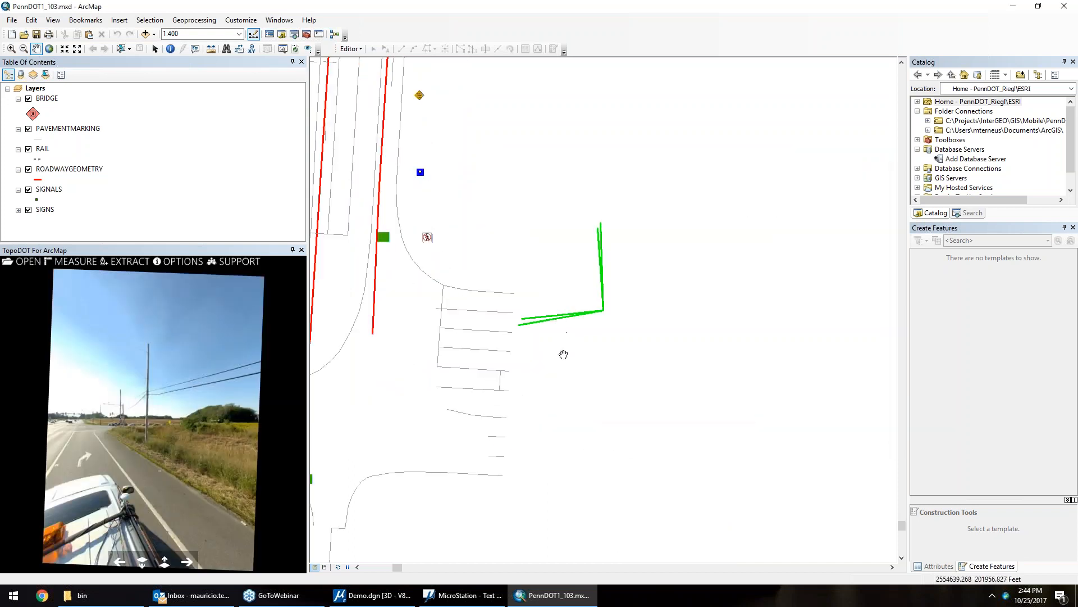
- View the images at the overhead lane signs and the roadside speed limit sign, and examine the sign up close
scroll(562, 354, down, 2)
scroll(614, 409, up, 3)
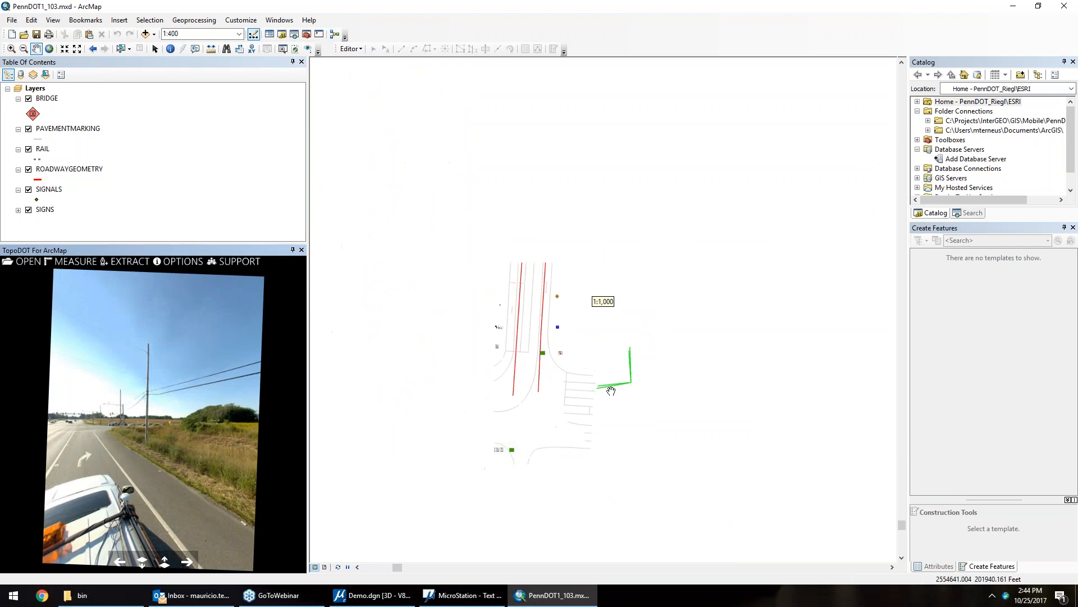
click(164, 567)
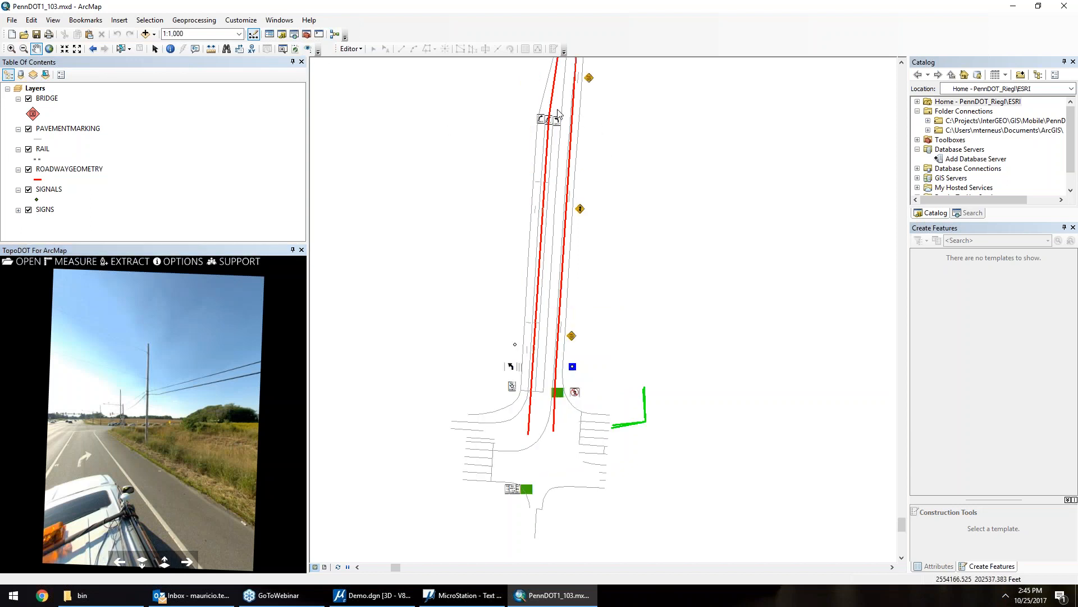
click(557, 125)
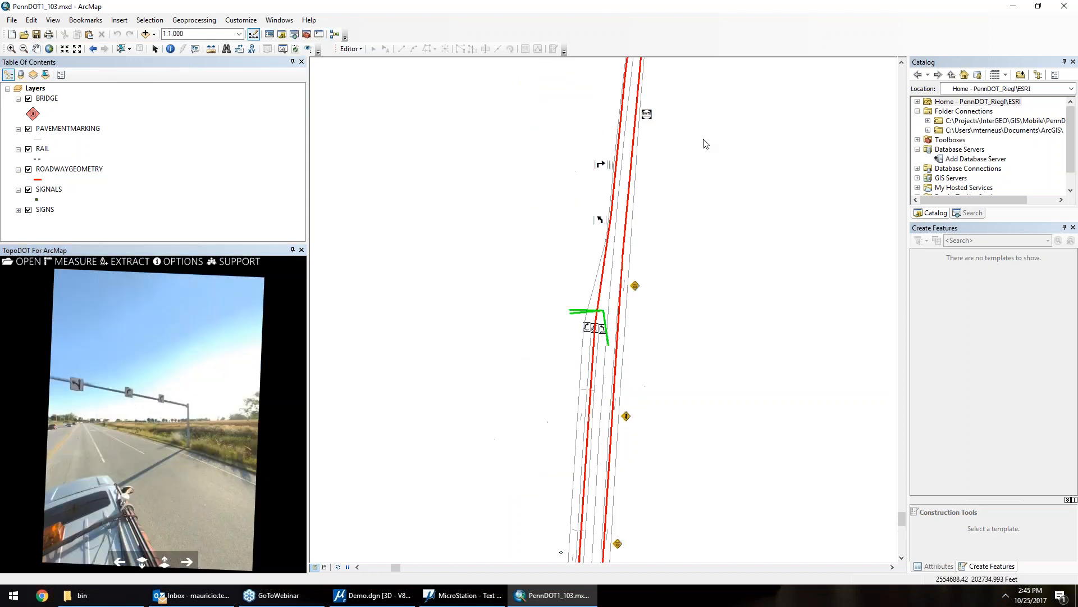
scroll(605, 393, up, 2)
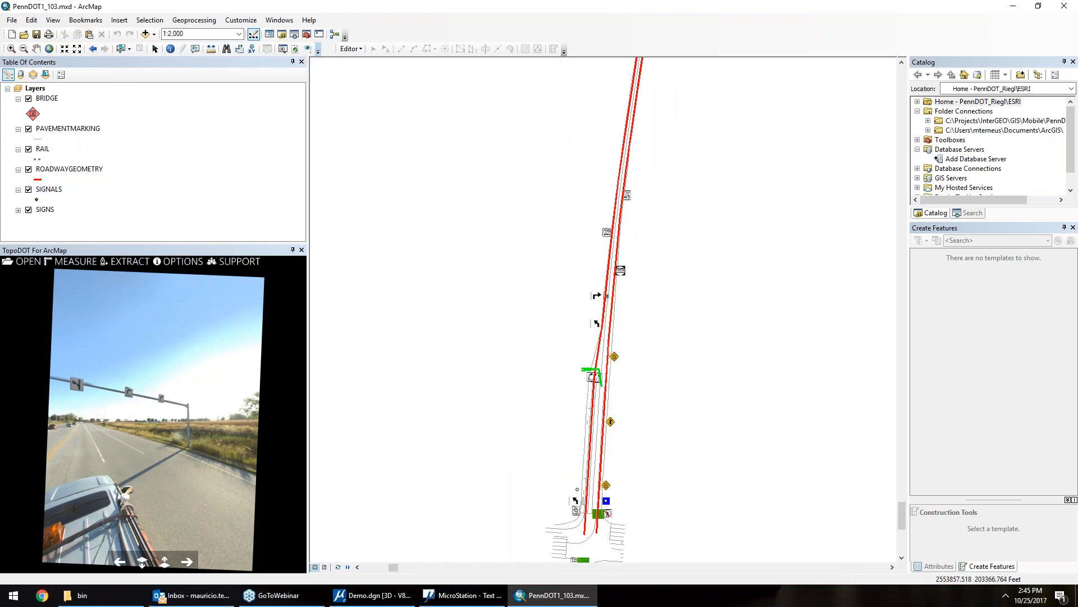
click(628, 195)
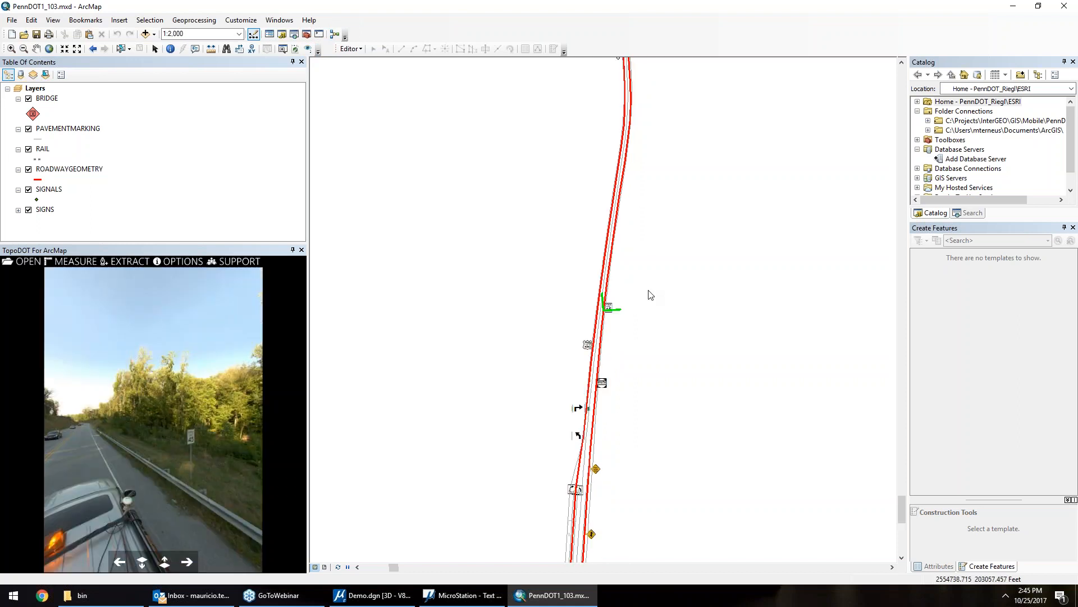
scroll(198, 453, up, 3)
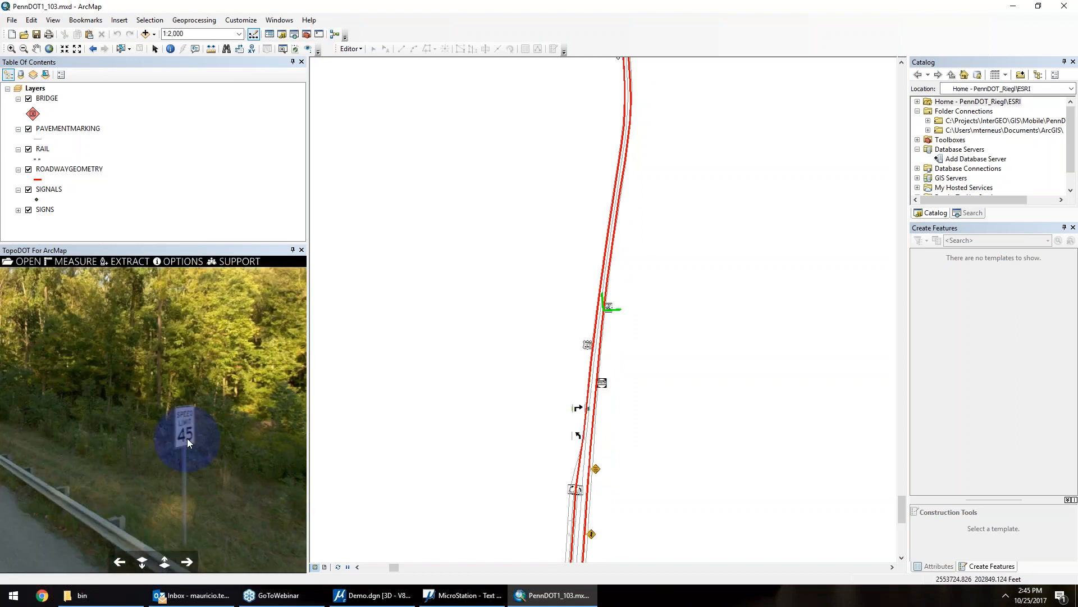
scroll(166, 362, down, 3)
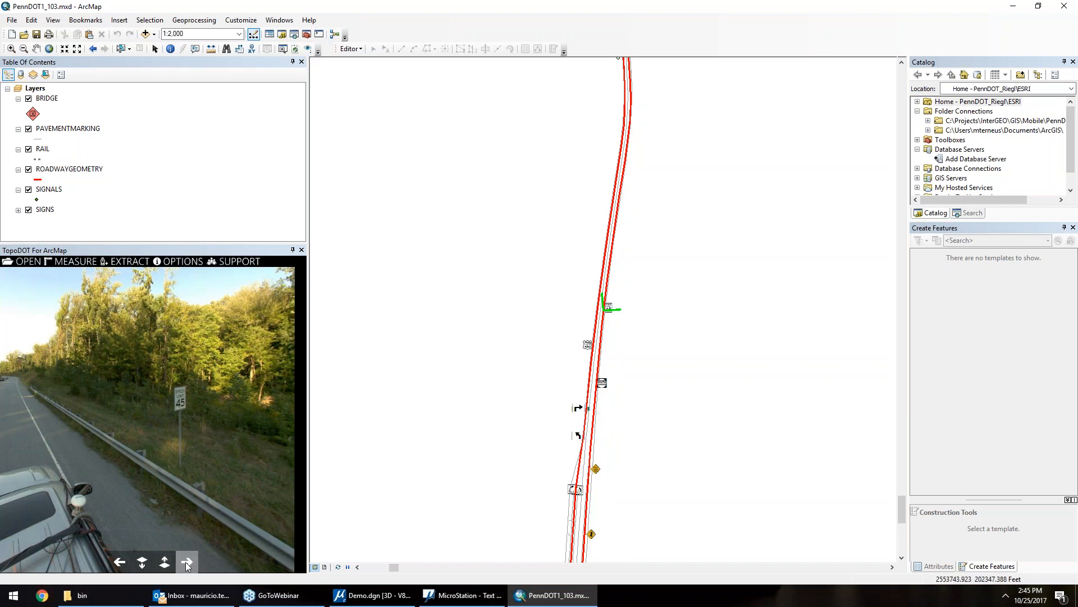
scroll(599, 320, up, 5)
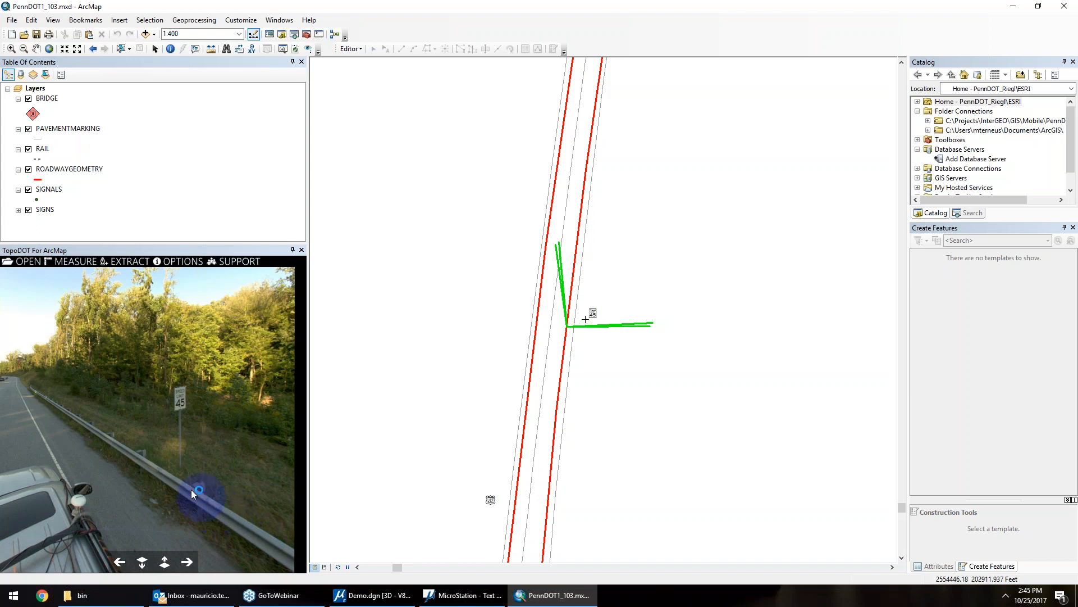
- Start an edit session so the map layers' feature templates are available for creating features
click(990, 566)
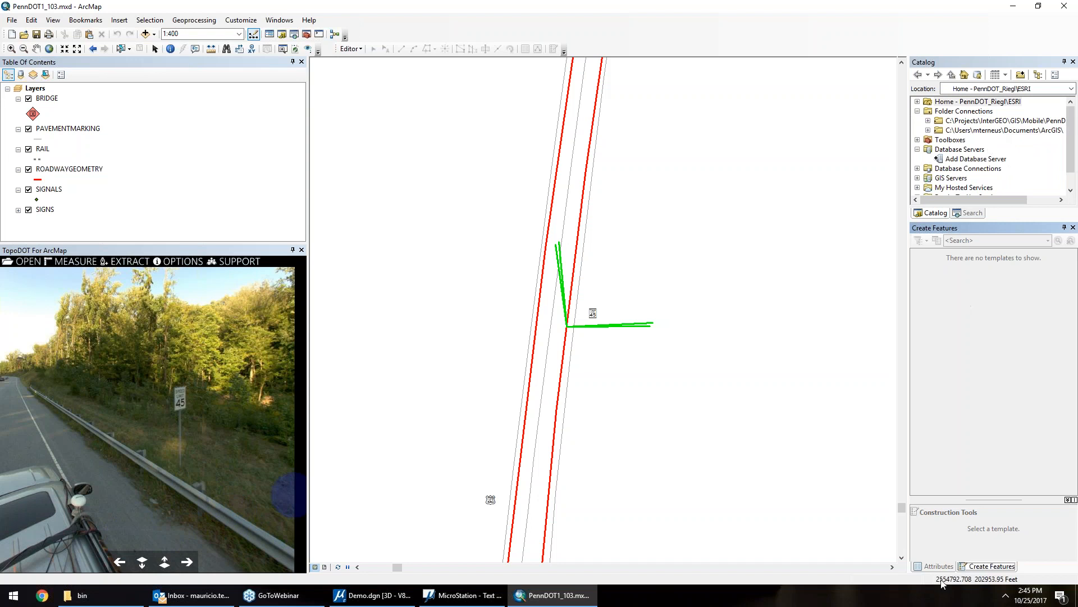
click(350, 49)
click(367, 61)
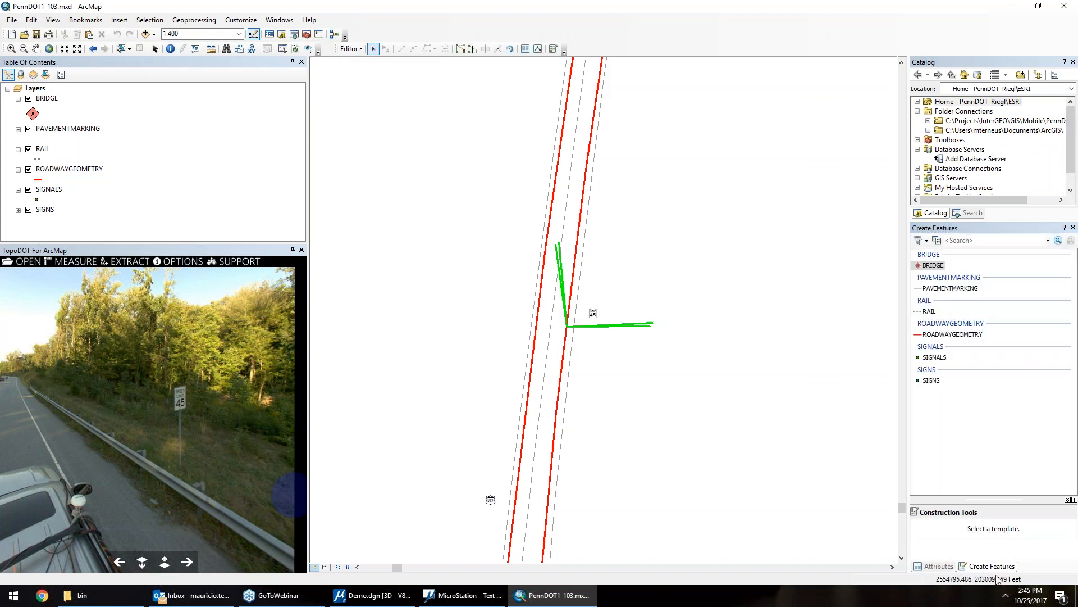
- Extract the guardrail beside the 45 speed limit sign as a RAIL line feature, tracing it through successive images to its far end
click(929, 311)
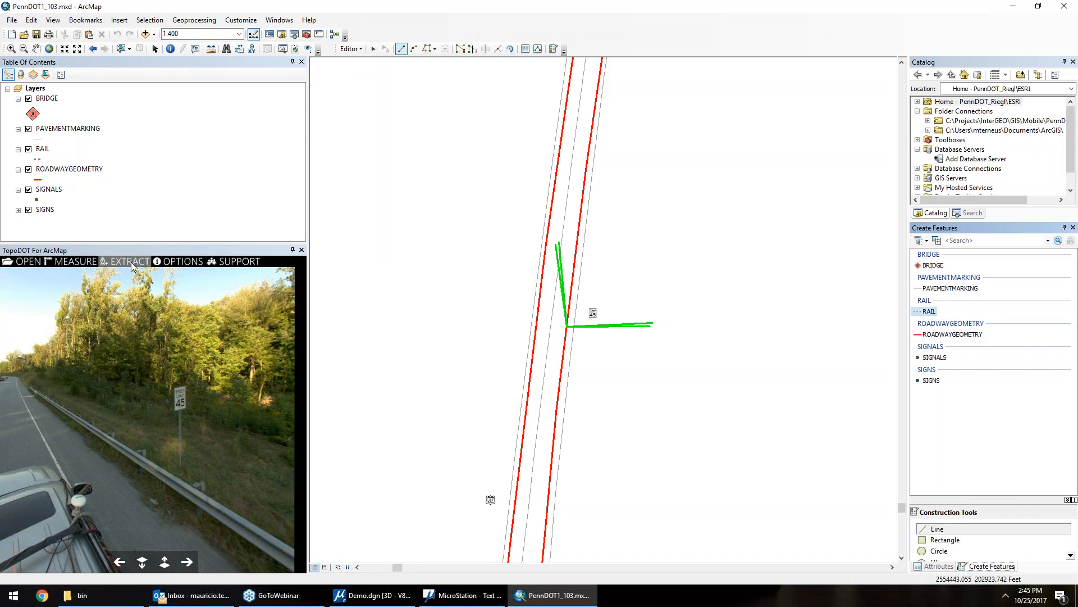
click(267, 543)
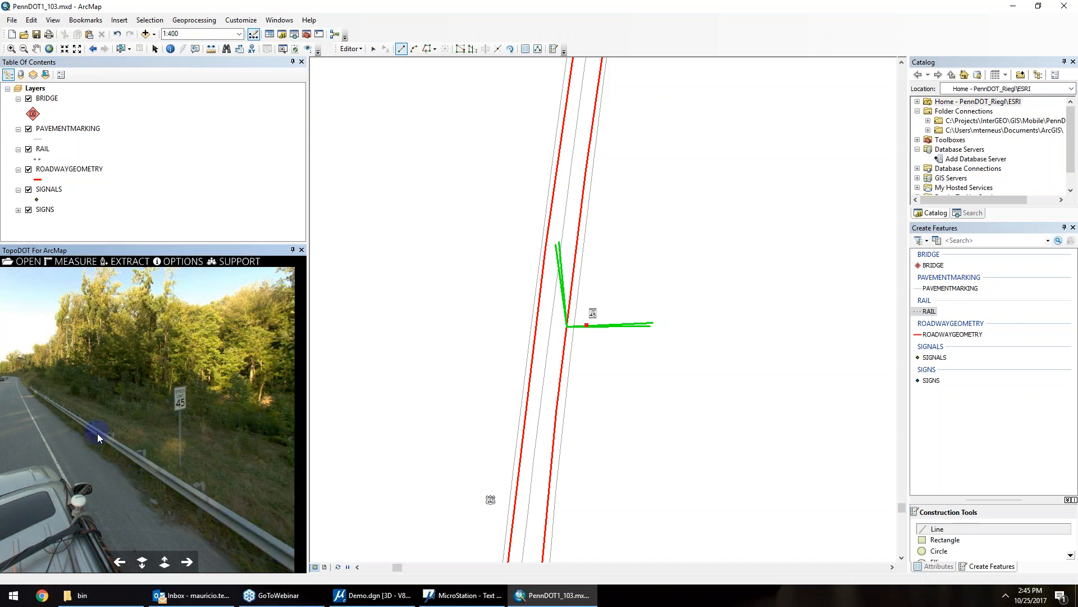
click(192, 567)
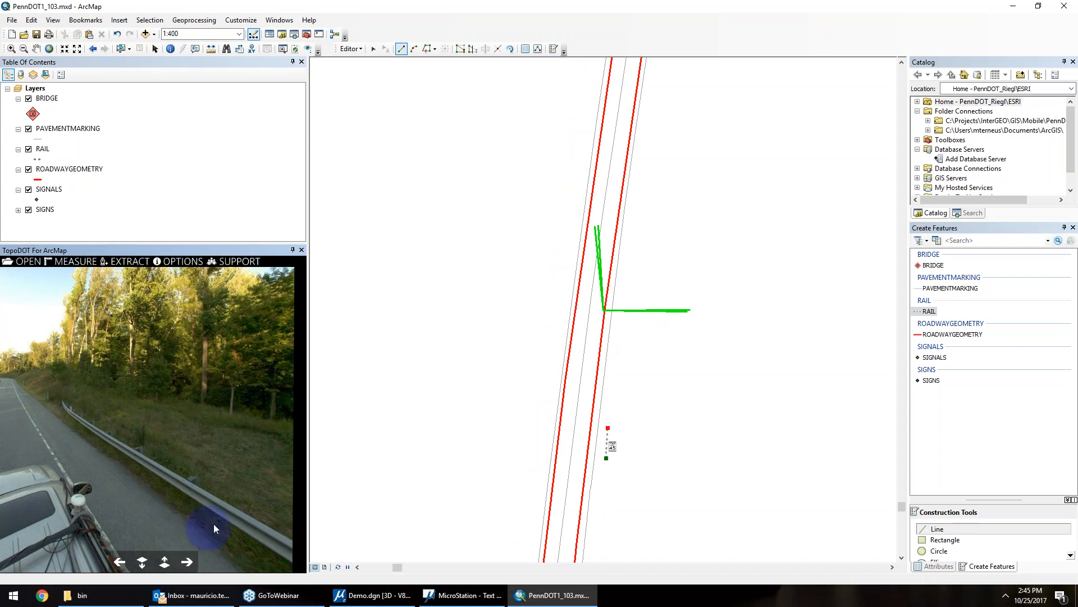
click(190, 562)
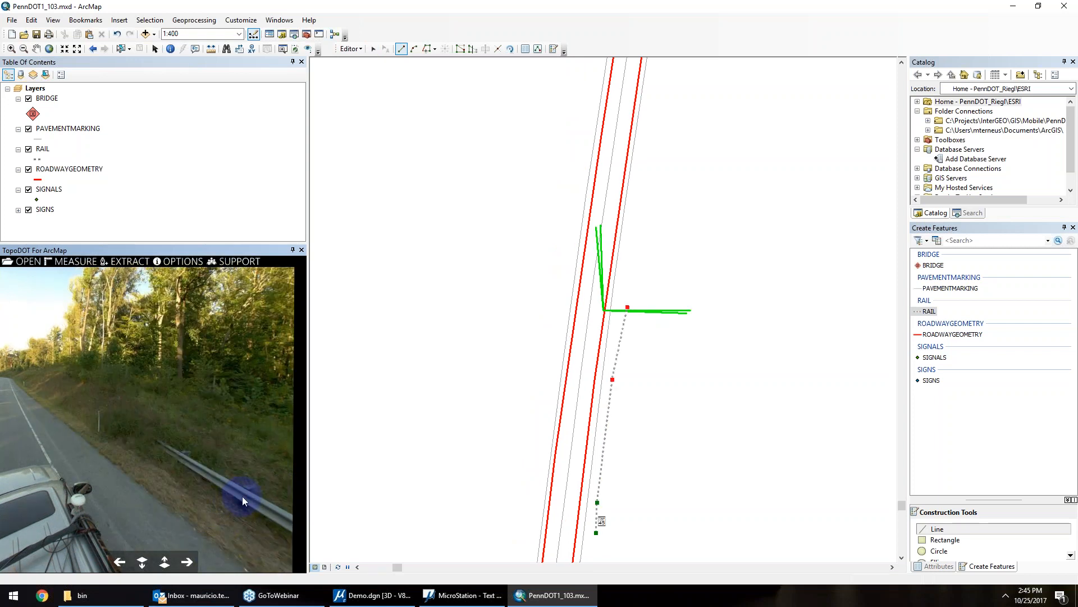
click(175, 458)
key(F2)
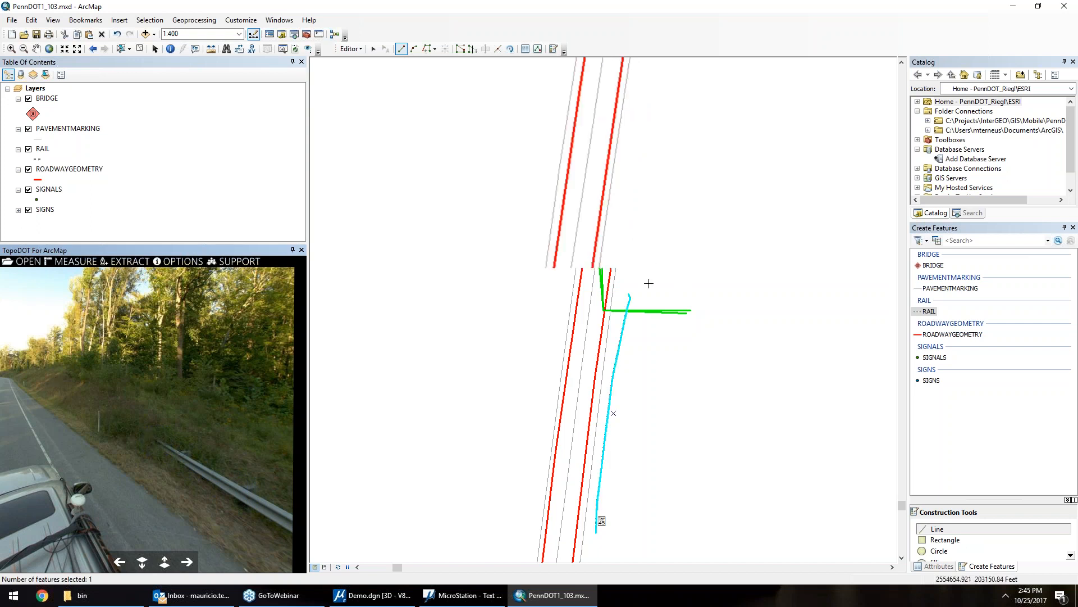
- Go back to earlier images along the road and compare the picture with its point cloud at the trees behind the guardrail
scroll(632, 289, up, 2)
scroll(609, 353, up, 1)
scroll(609, 353, down, 2)
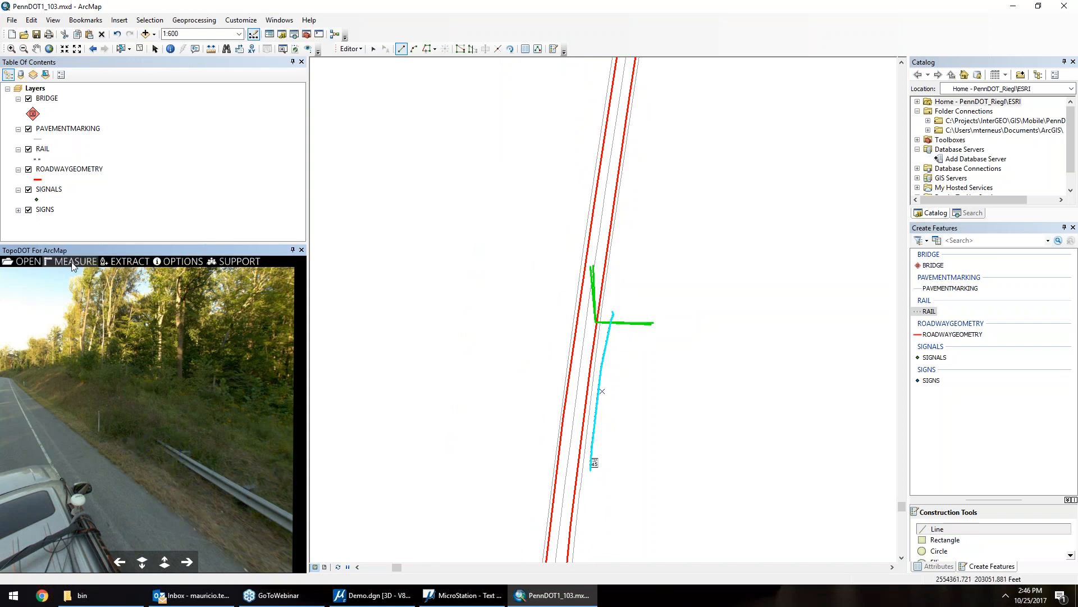
click(110, 564)
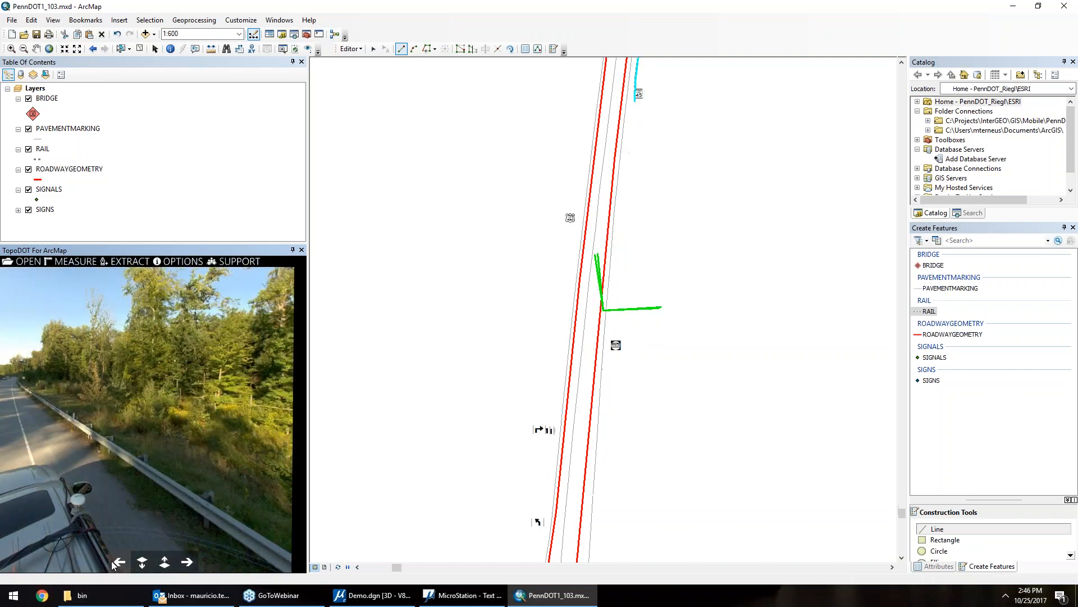
click(165, 562)
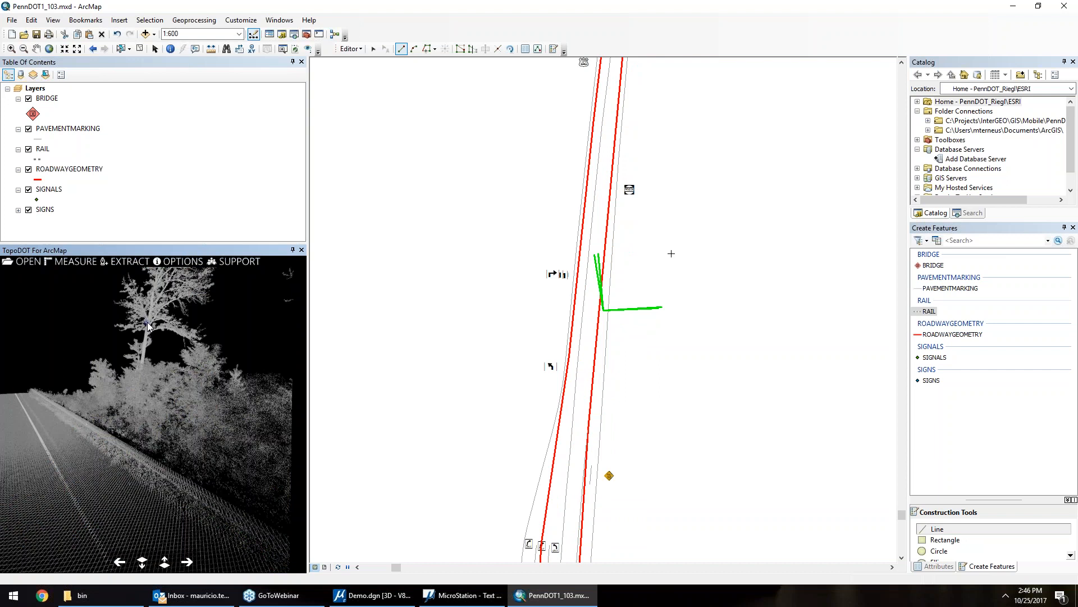
click(164, 562)
click(164, 562)
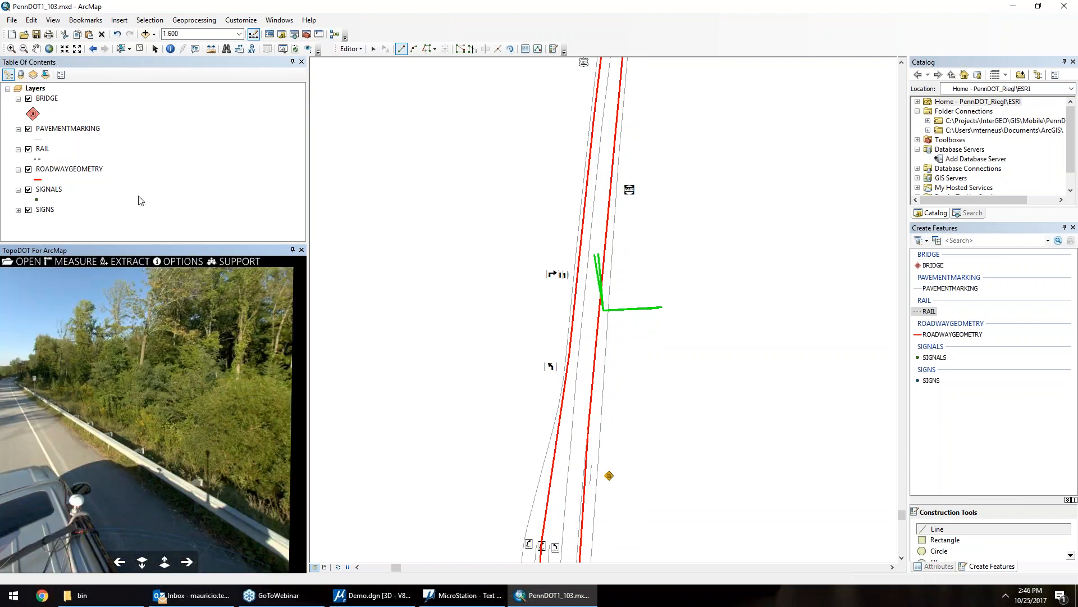
click(111, 441)
click(151, 331)
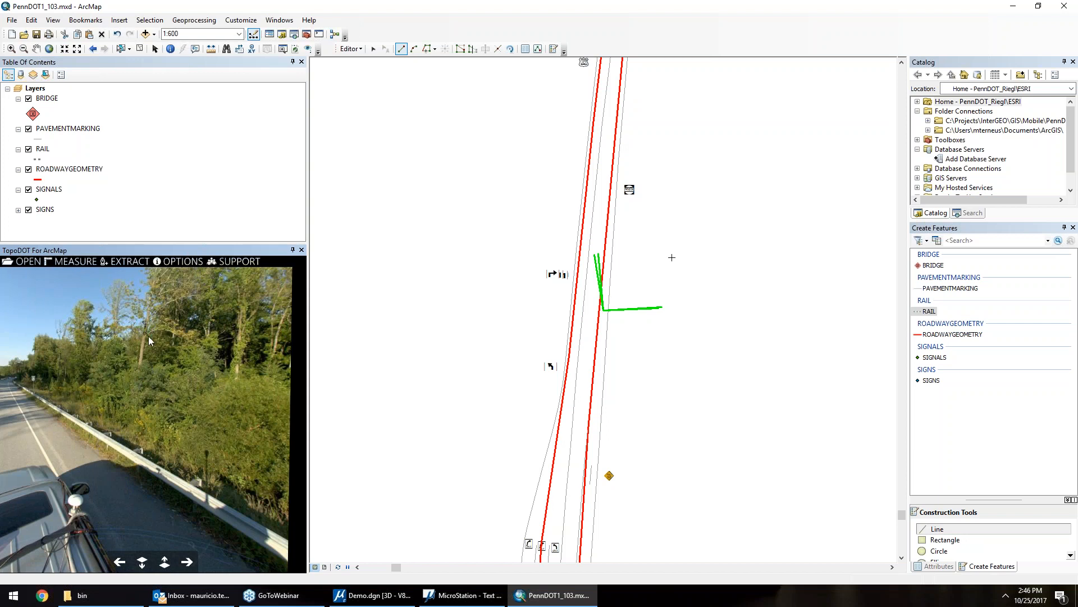
- Measure the distance from the North 52 route sign to the white line on the roadway and view the measurement up close
click(28, 422)
click(191, 564)
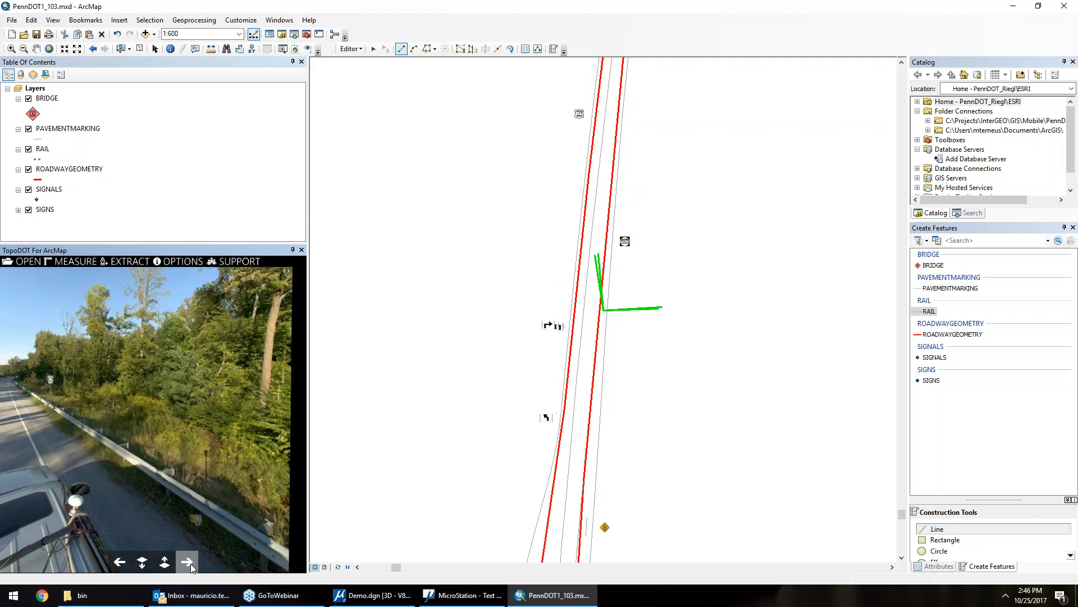
click(190, 564)
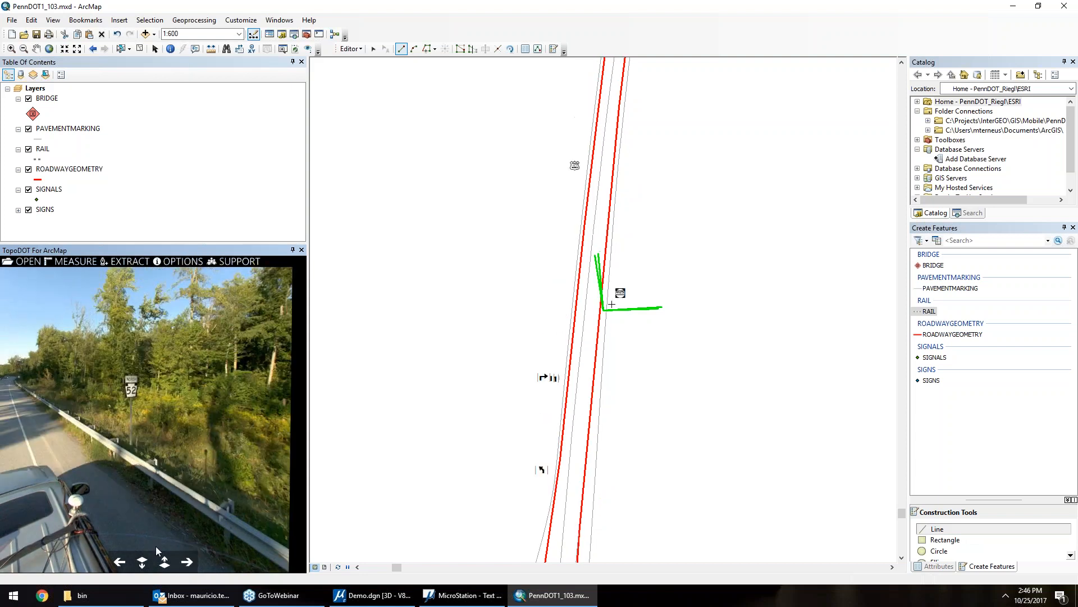
click(128, 399)
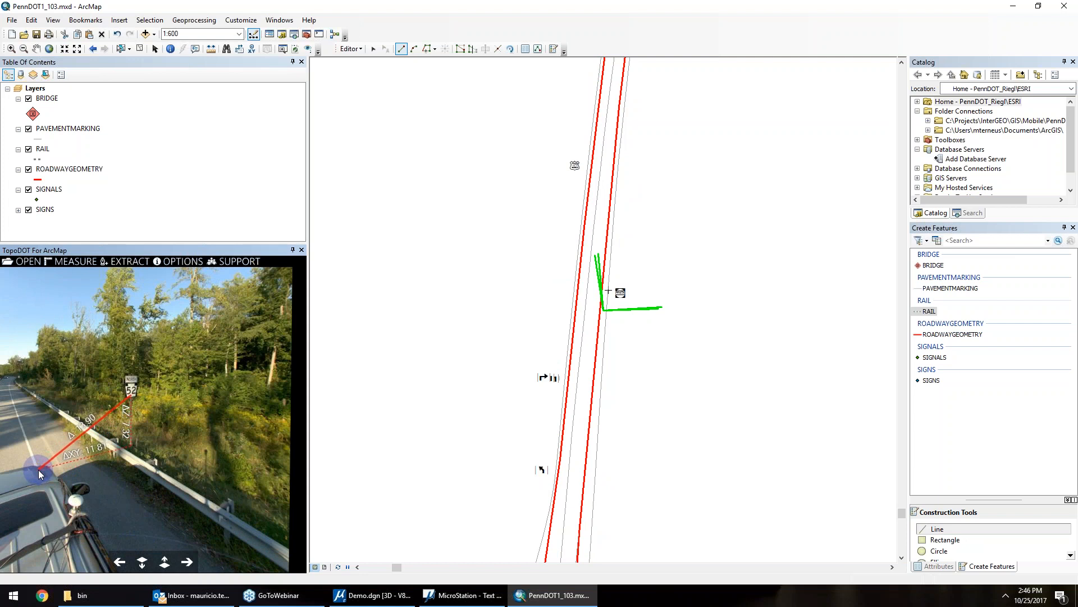
scroll(38, 469, up, 2)
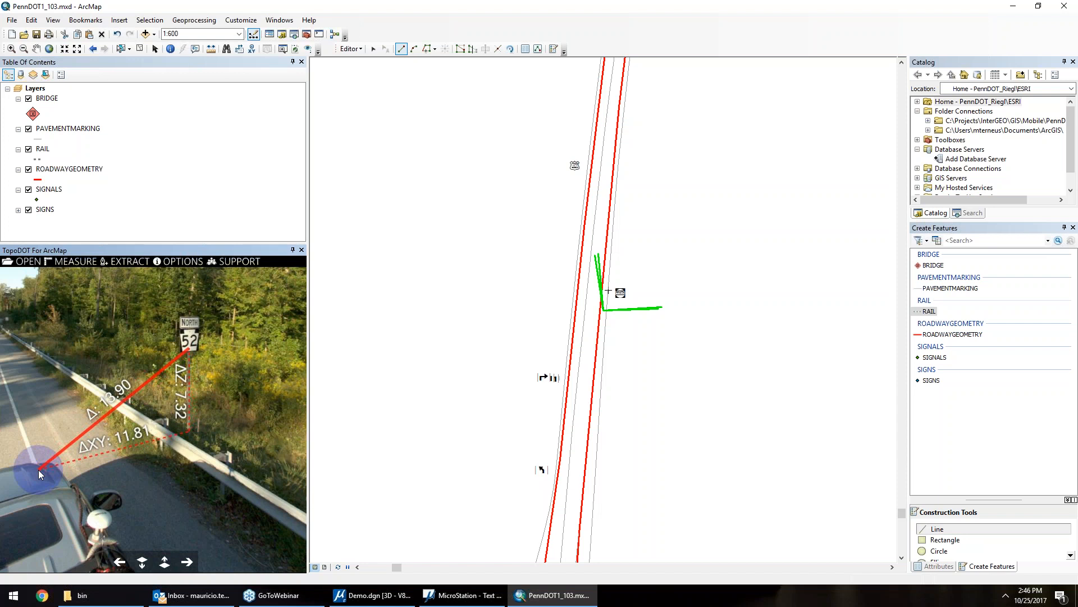
right_click(38, 470)
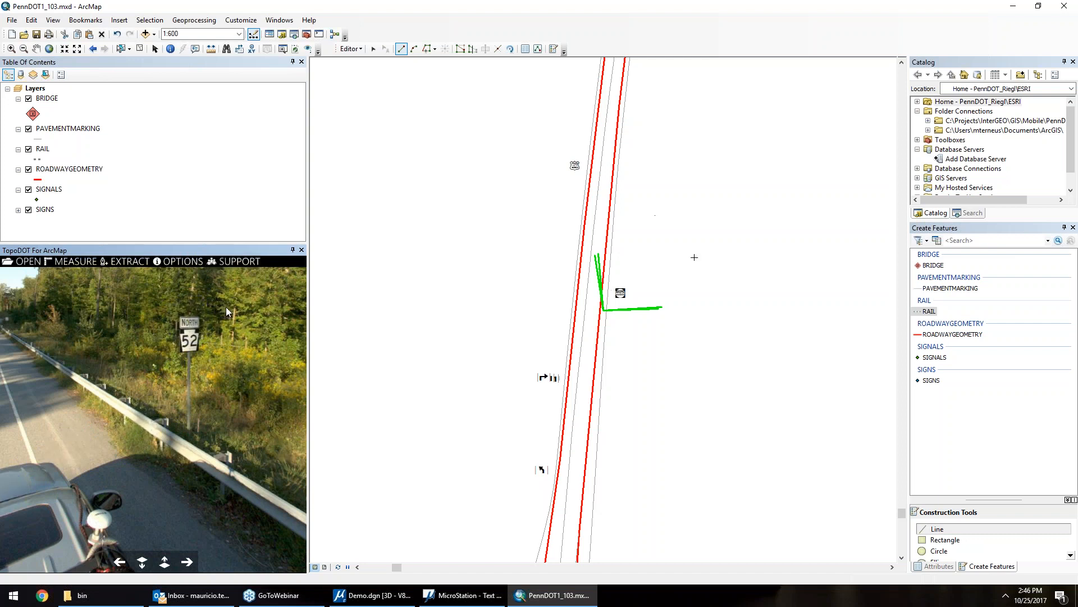
scroll(127, 450, down, 2)
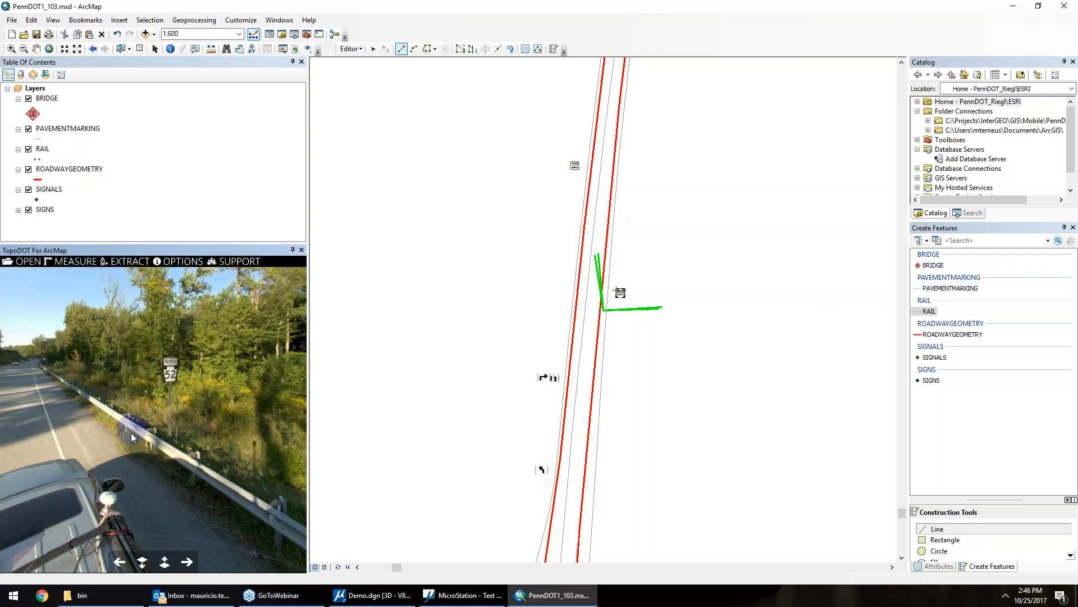
scroll(131, 437, down, 2)
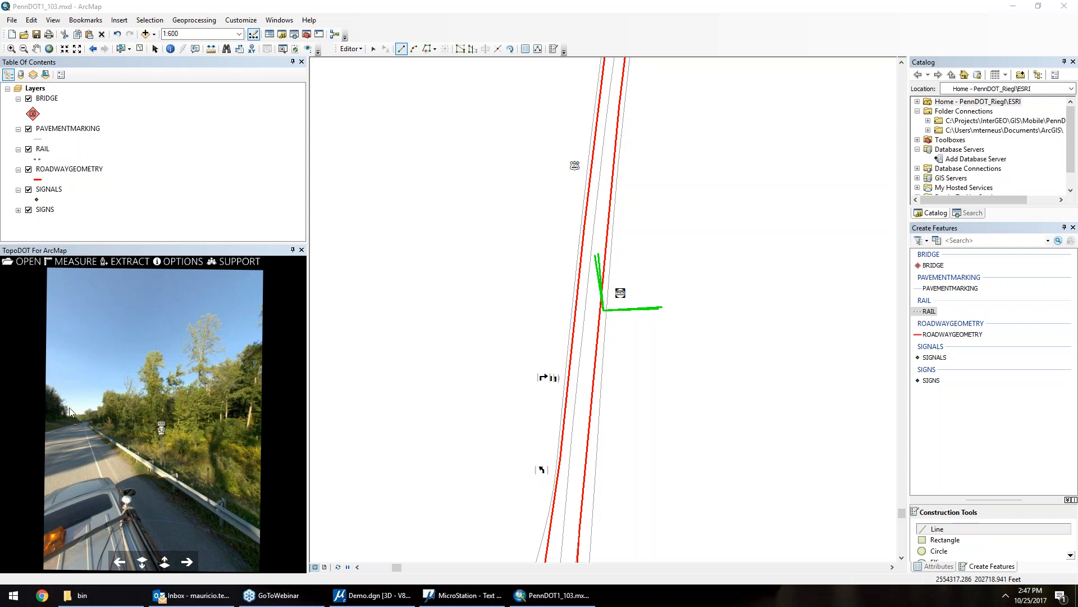
- Advance through the images along the road beyond the end of the extracted guardrail
click(180, 561)
click(180, 561)
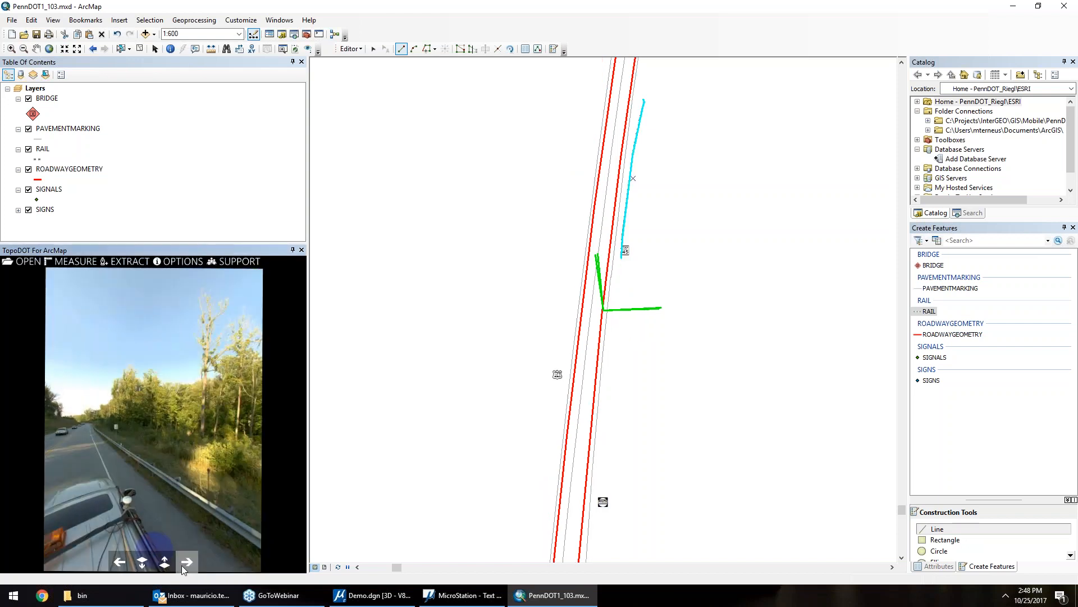
click(183, 564)
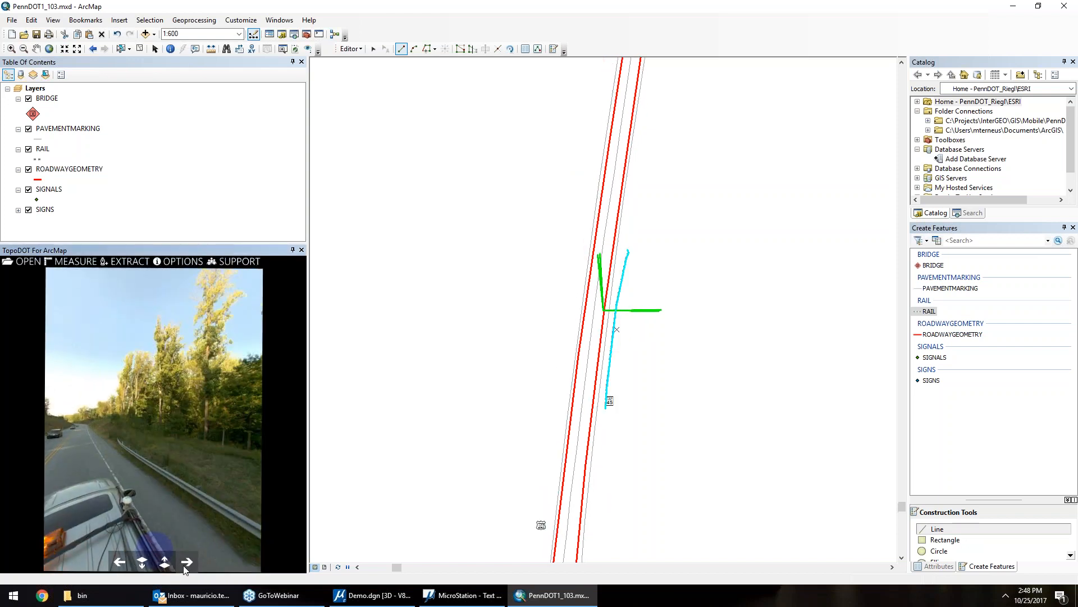
click(185, 567)
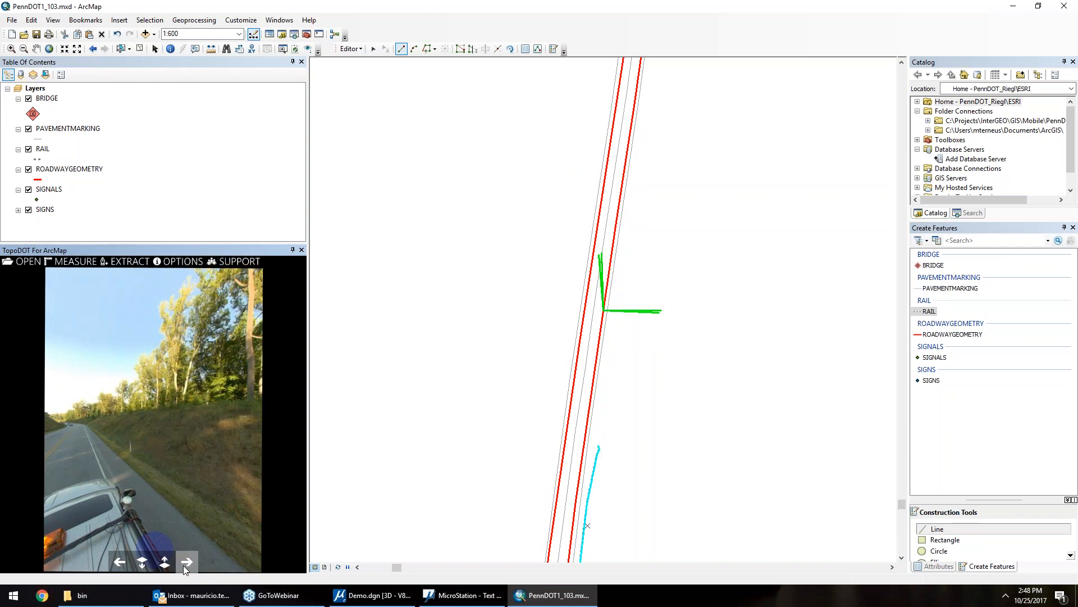
click(183, 565)
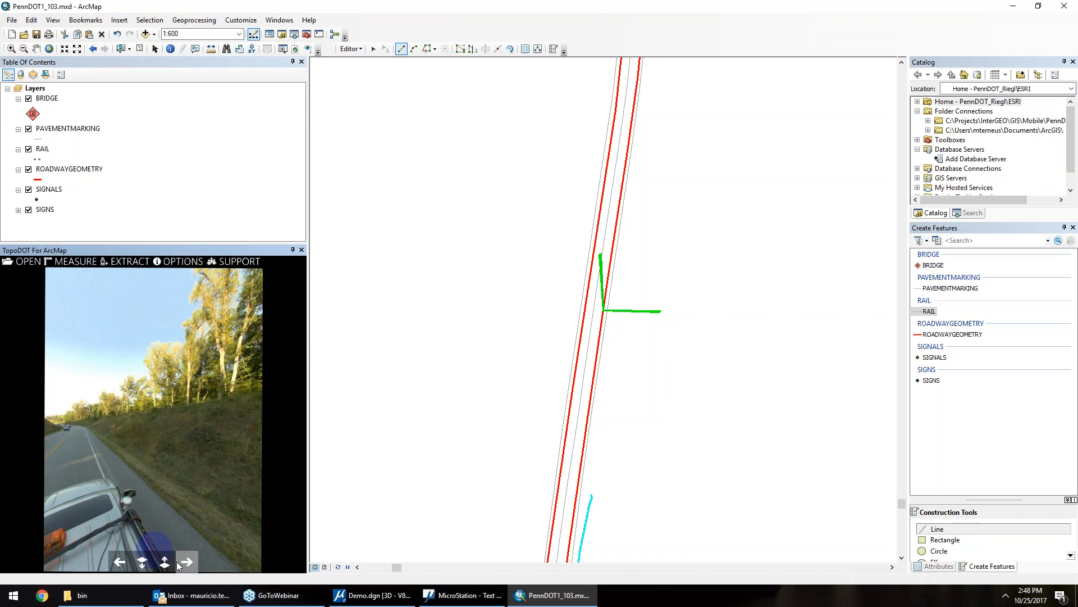
- Display the point cloud in place of the images and follow it along the road across the bridges to the roadside sign
click(167, 563)
click(186, 563)
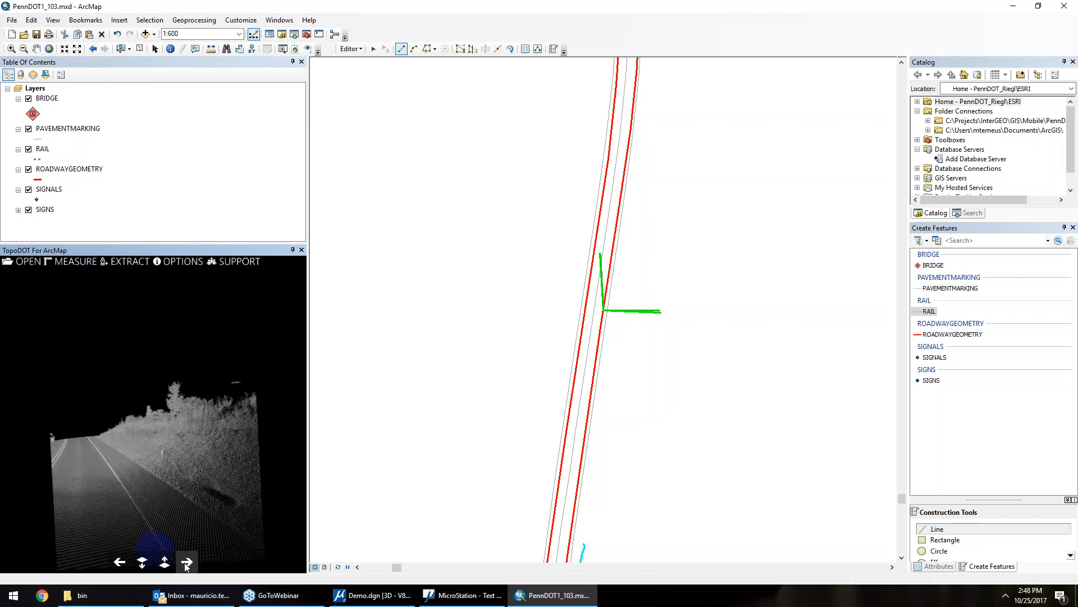
click(186, 563)
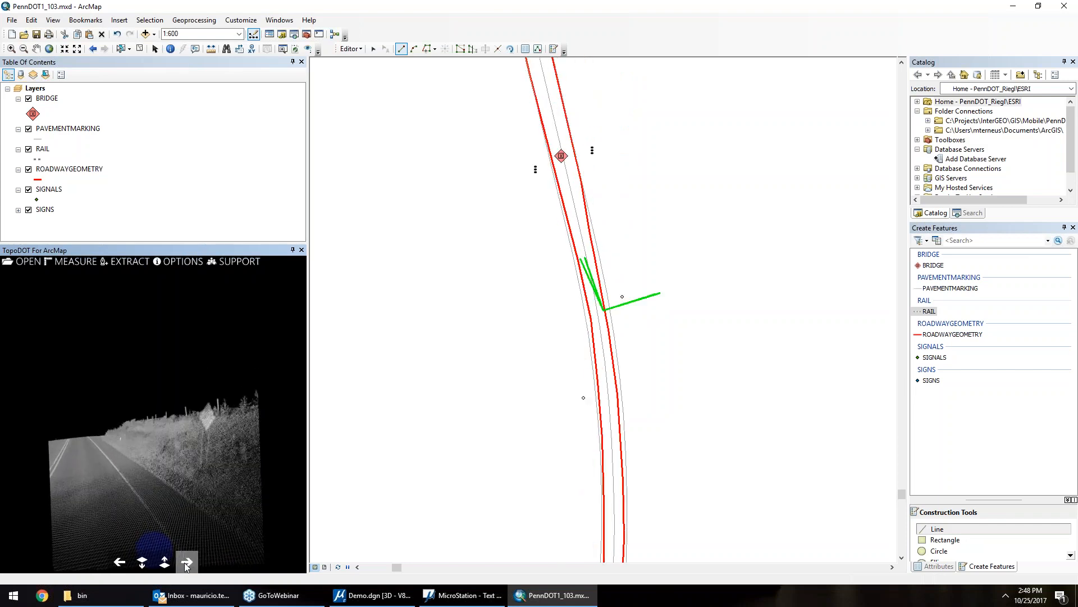
click(185, 562)
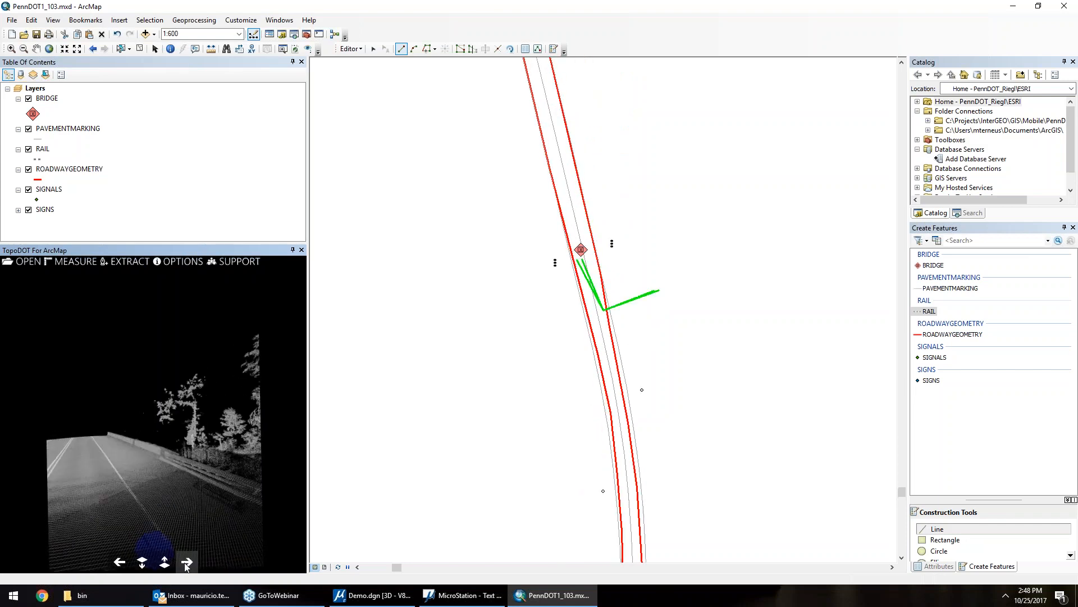
click(186, 563)
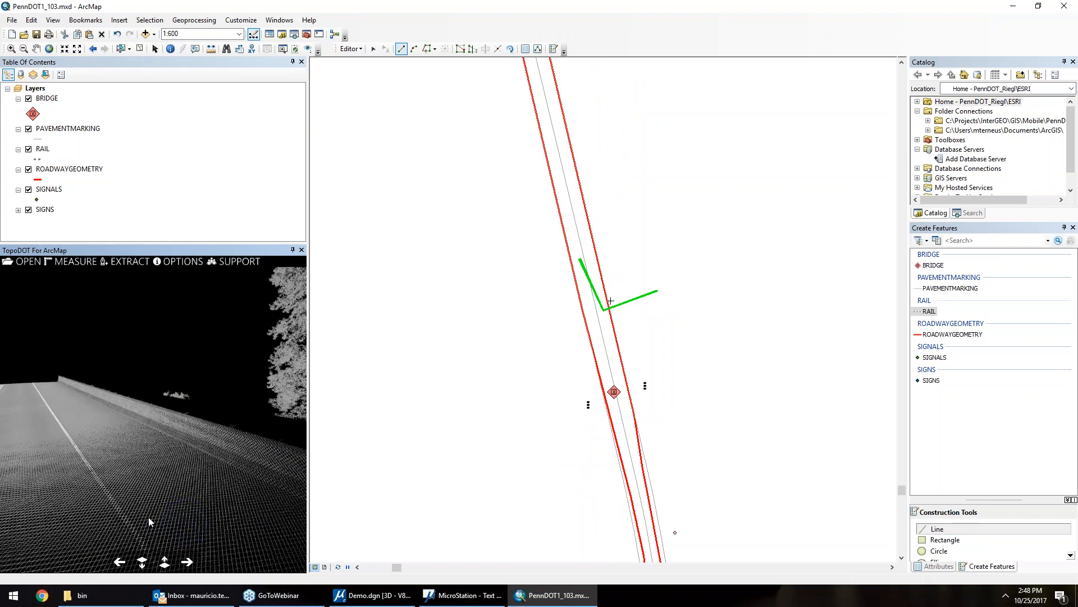
drag(138, 519, 173, 517)
click(187, 560)
click(186, 559)
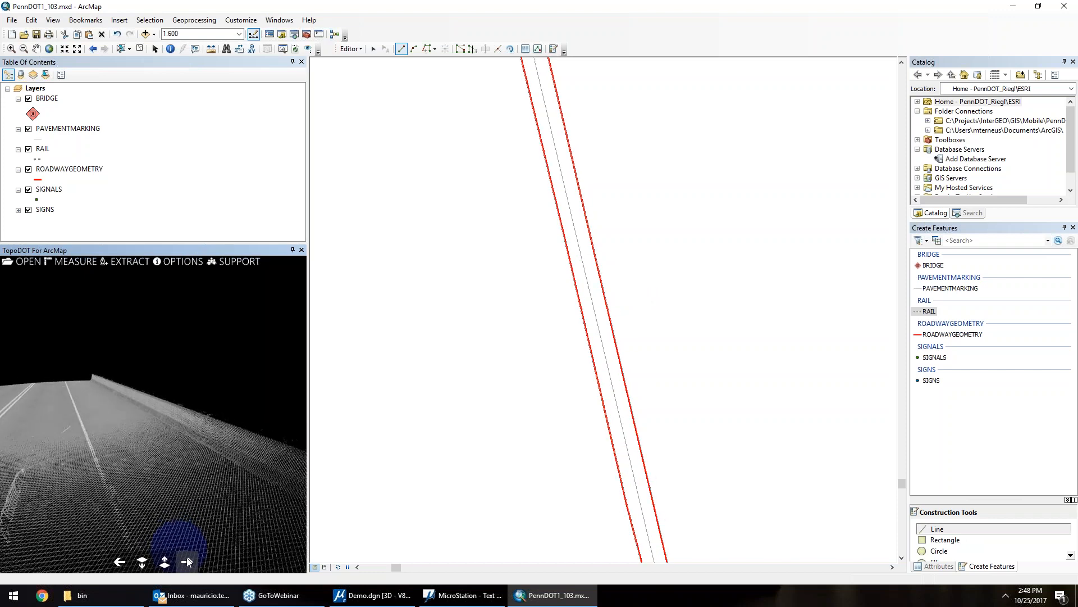
click(186, 559)
click(186, 559)
click(186, 559)
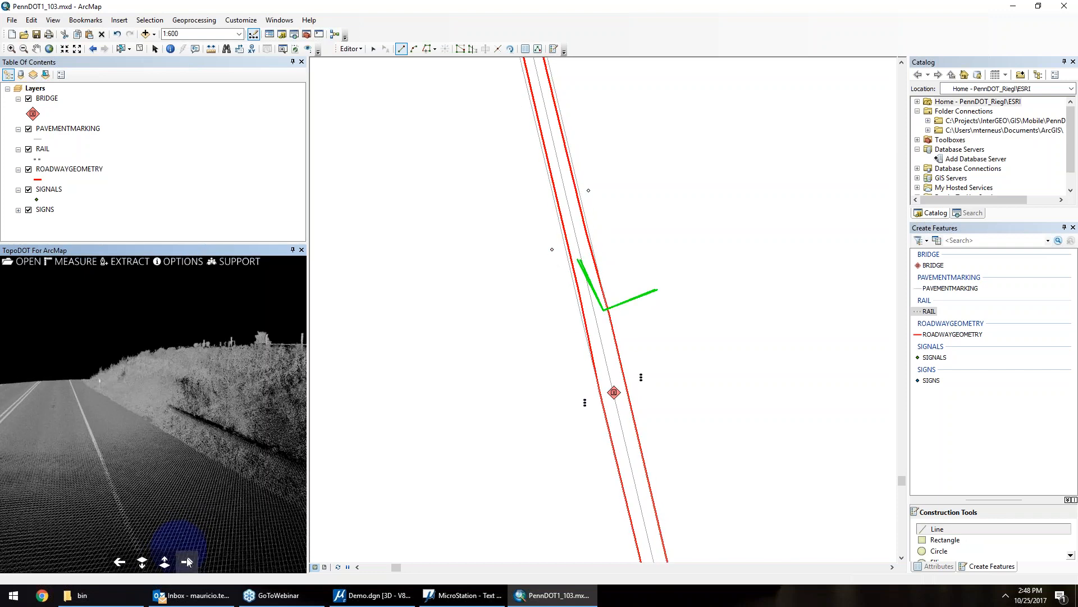
click(187, 560)
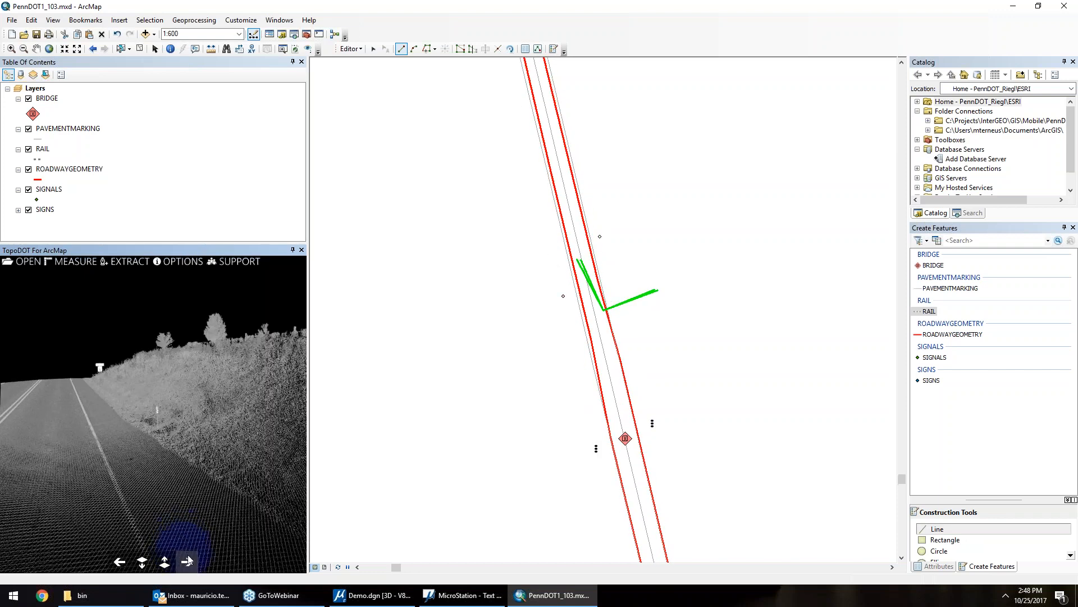
click(187, 560)
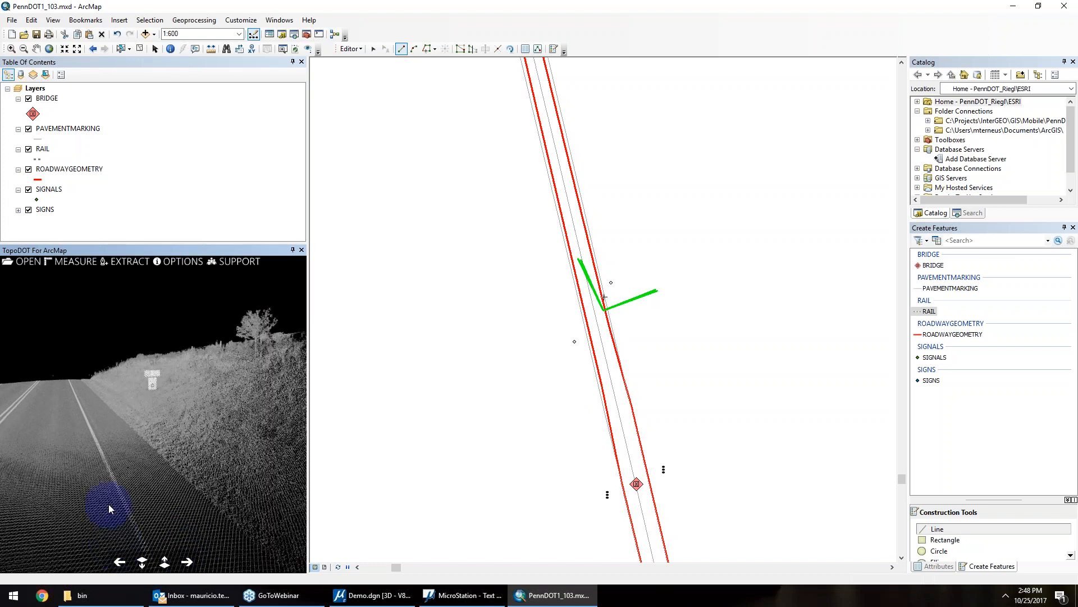